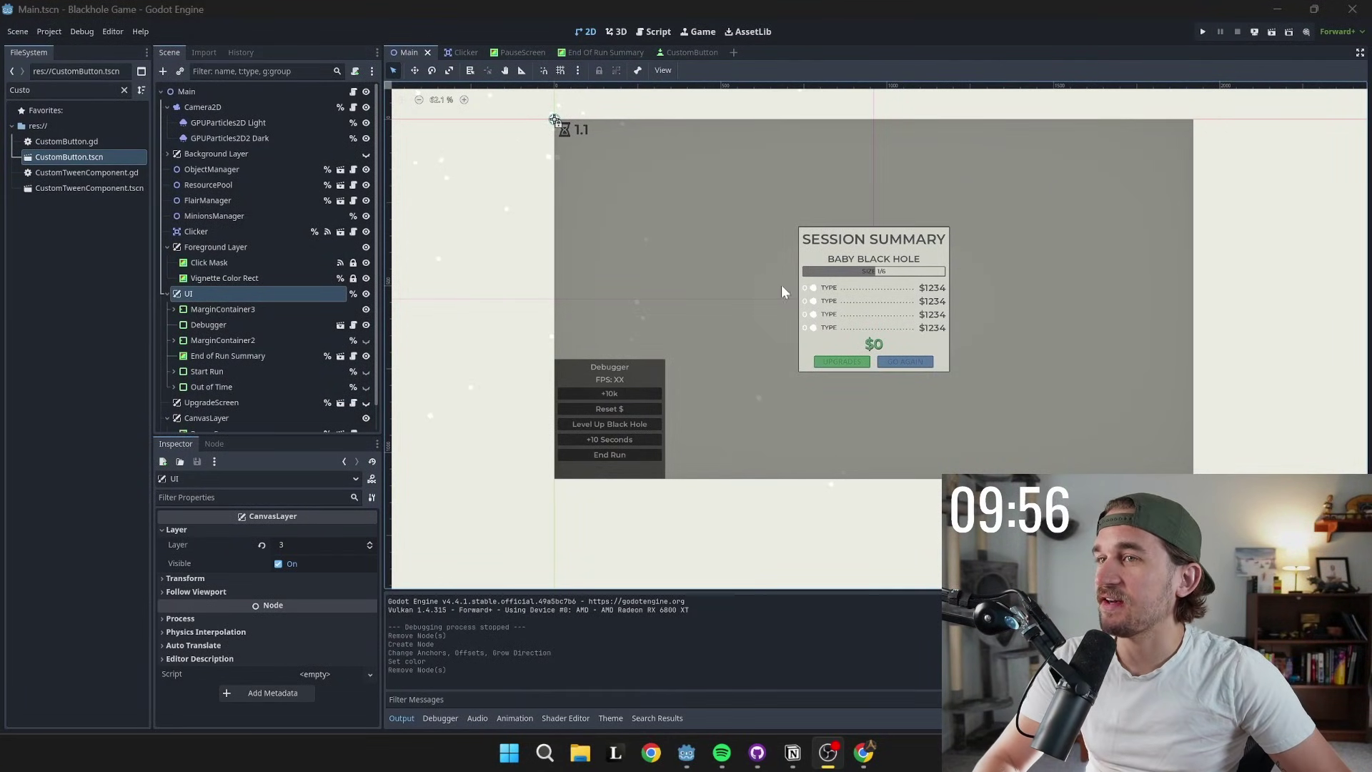
- Add a ColorRect node as a child of the UI layer
middle_click_drag(782, 285, 753, 257)
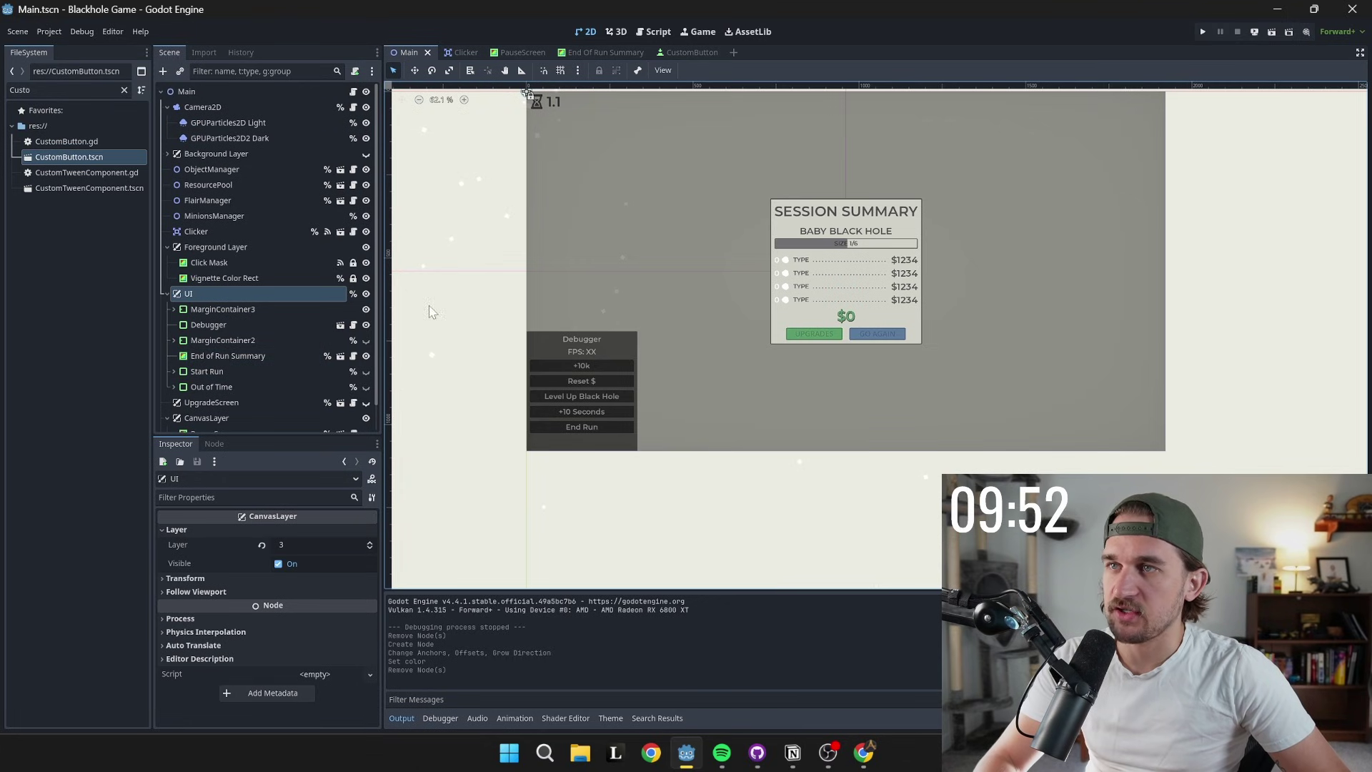
right_click(218, 298)
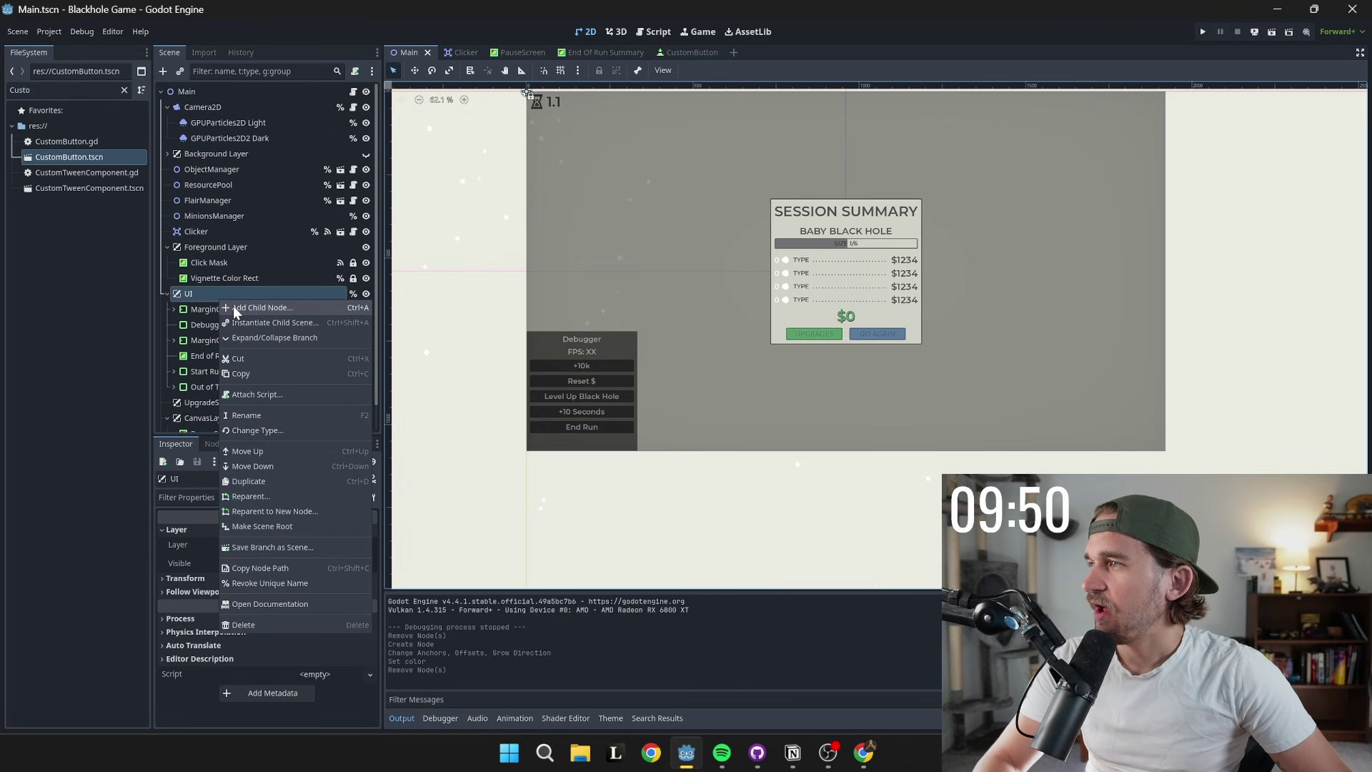
left_click(233, 306)
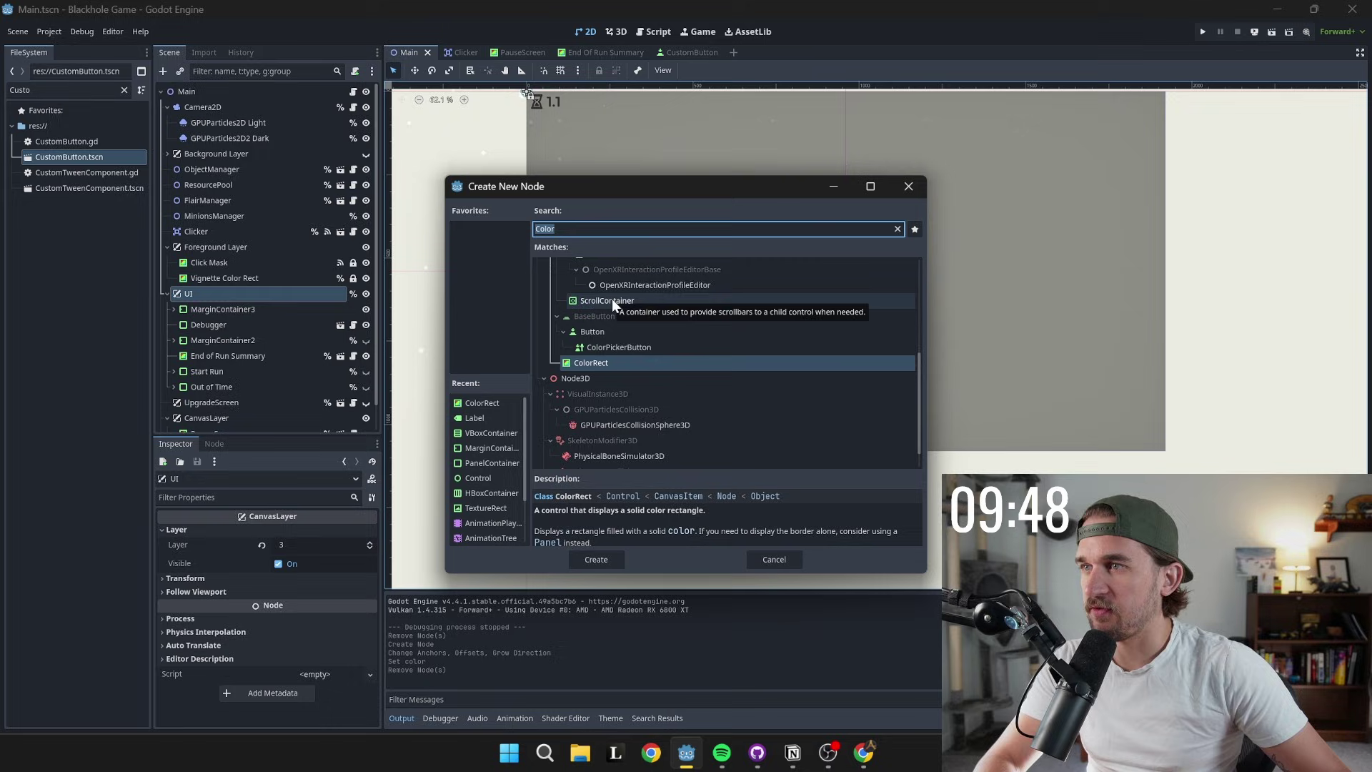
left_click(628, 379)
double_click(614, 363)
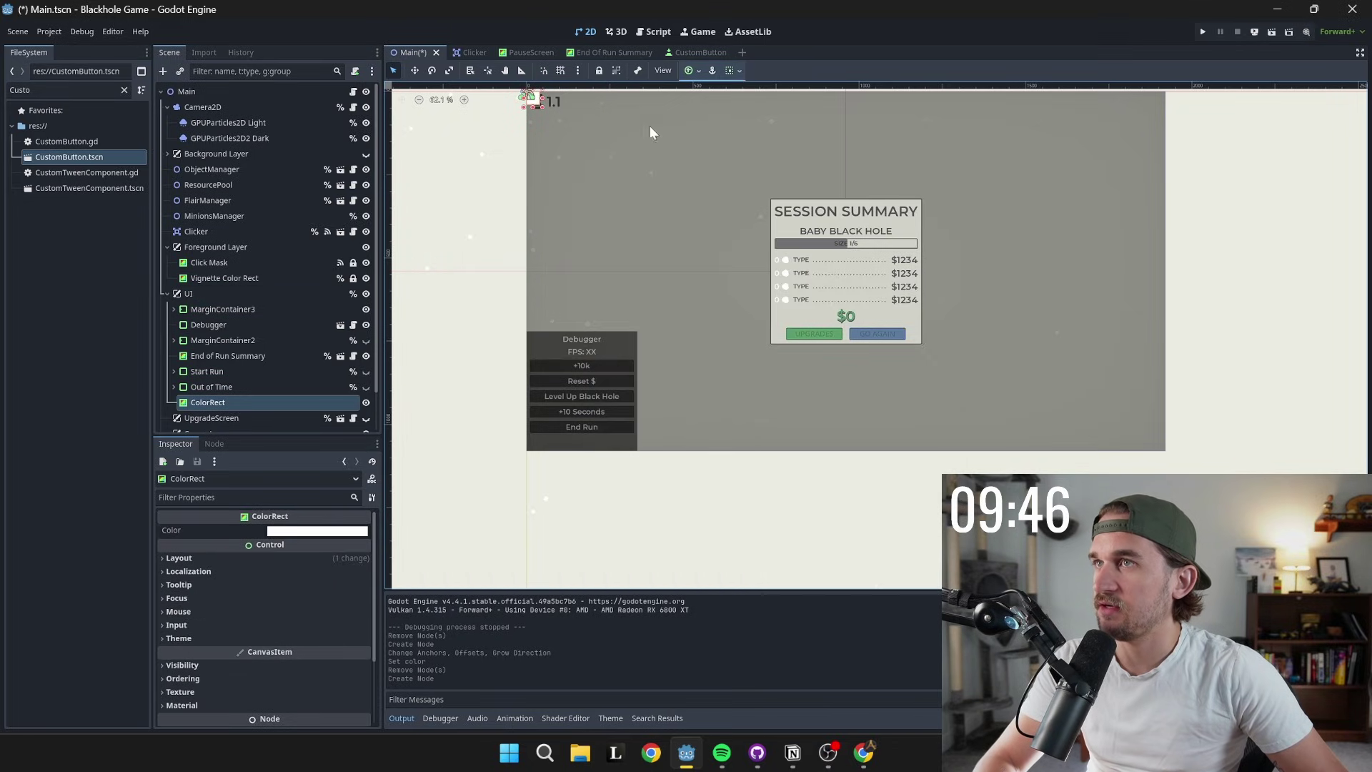
- Apply the full-rect anchor preset to the new ColorRect so it covers the whole screen area
scroll(564, 136, "up", 2)
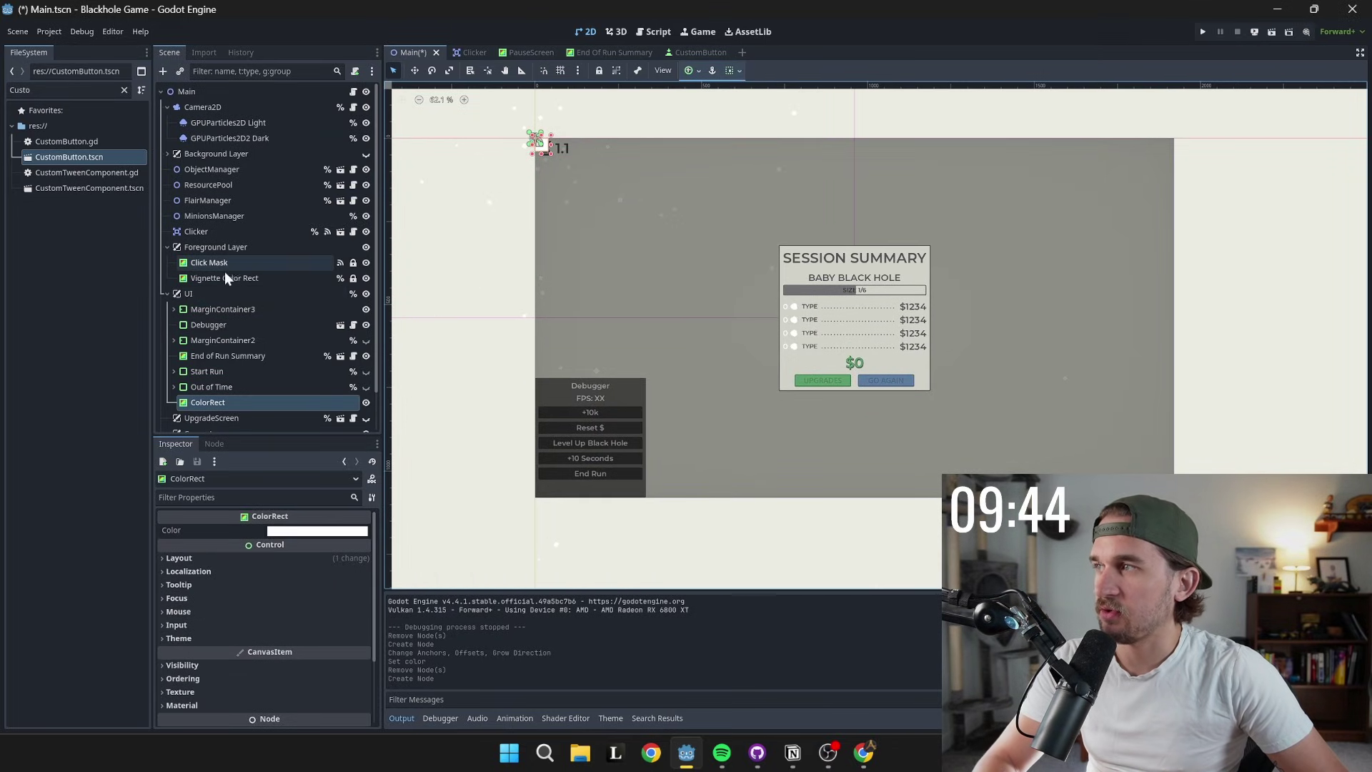
left_click(203, 295)
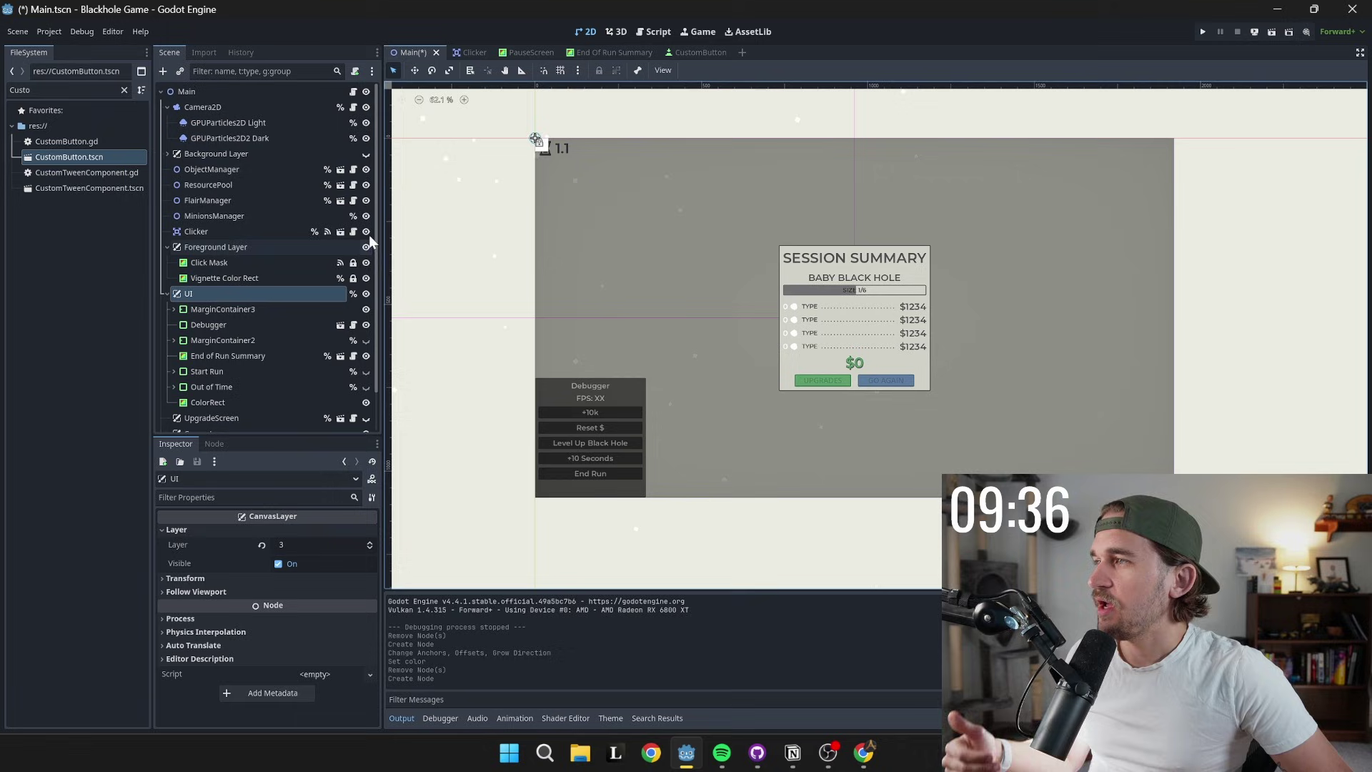
left_click(255, 400)
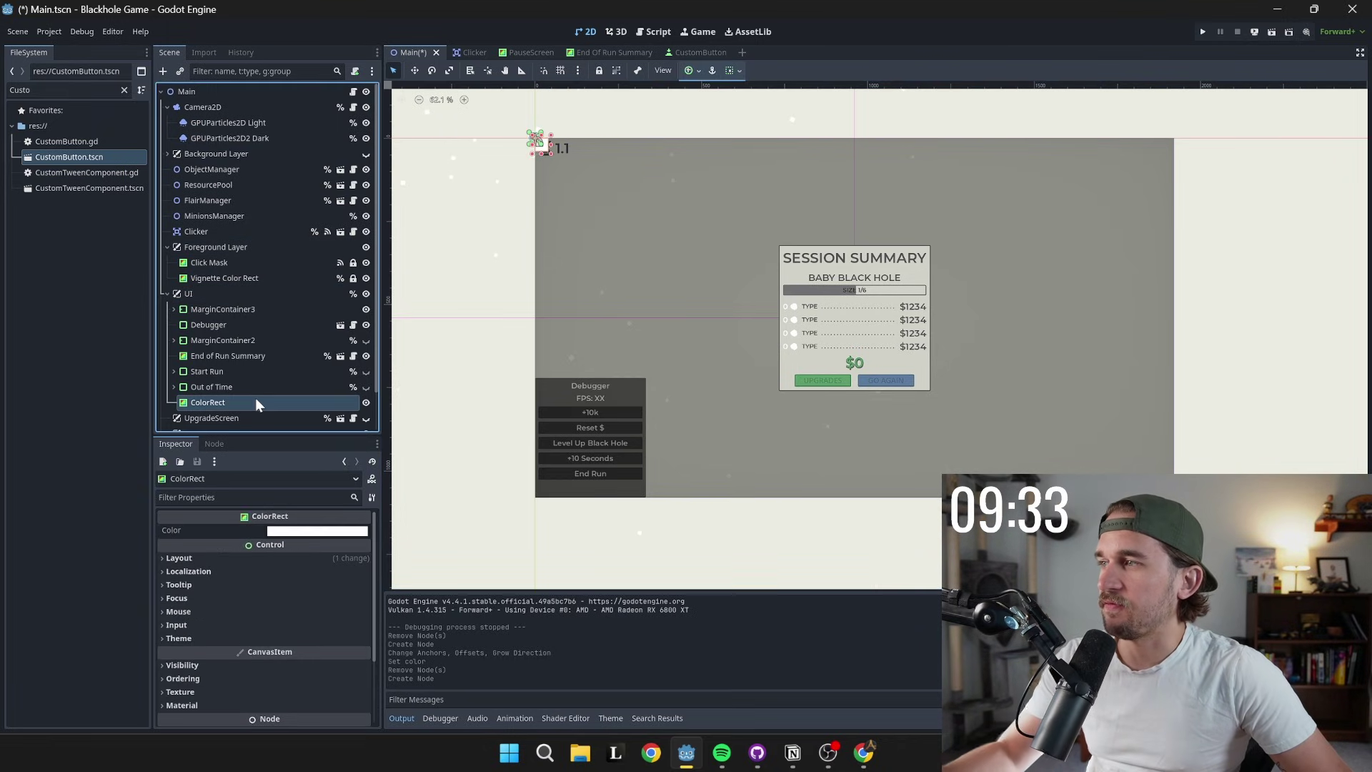
left_click(689, 71)
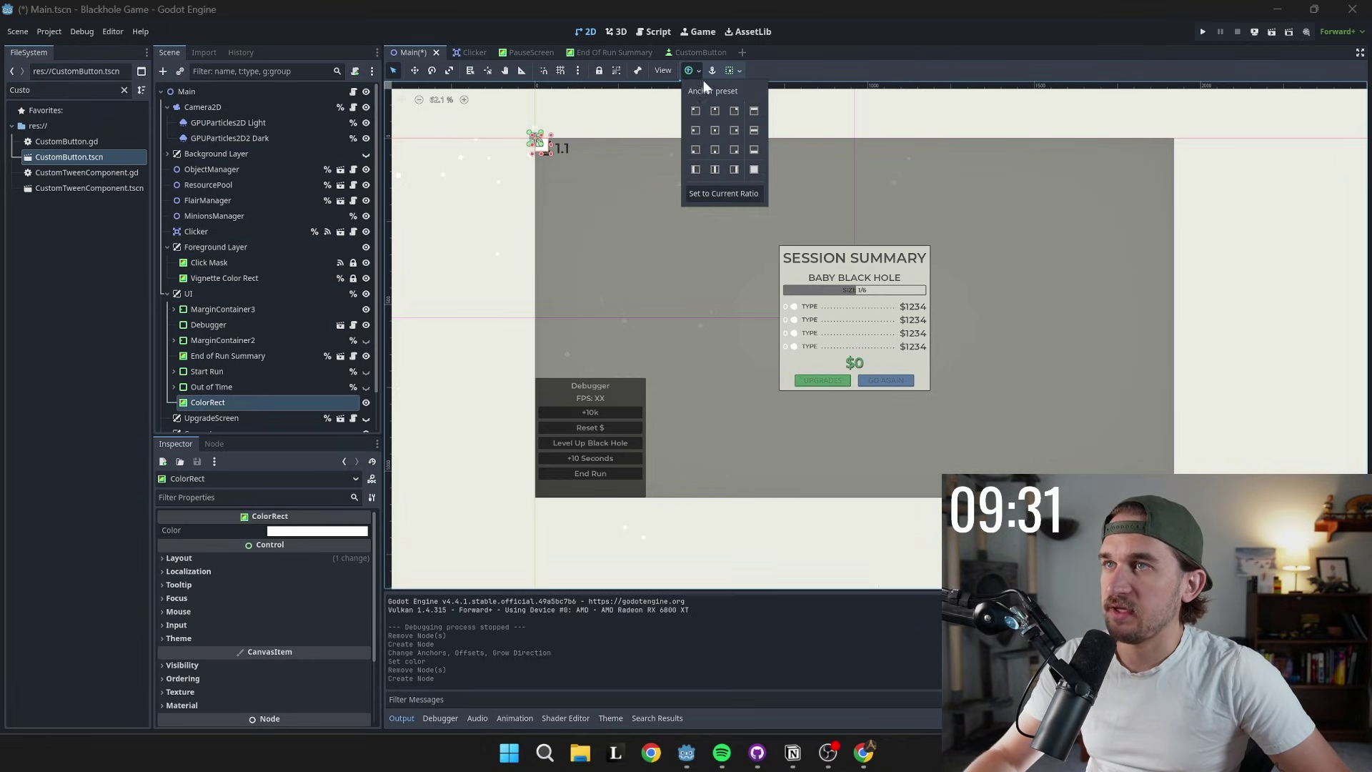
left_click(755, 172)
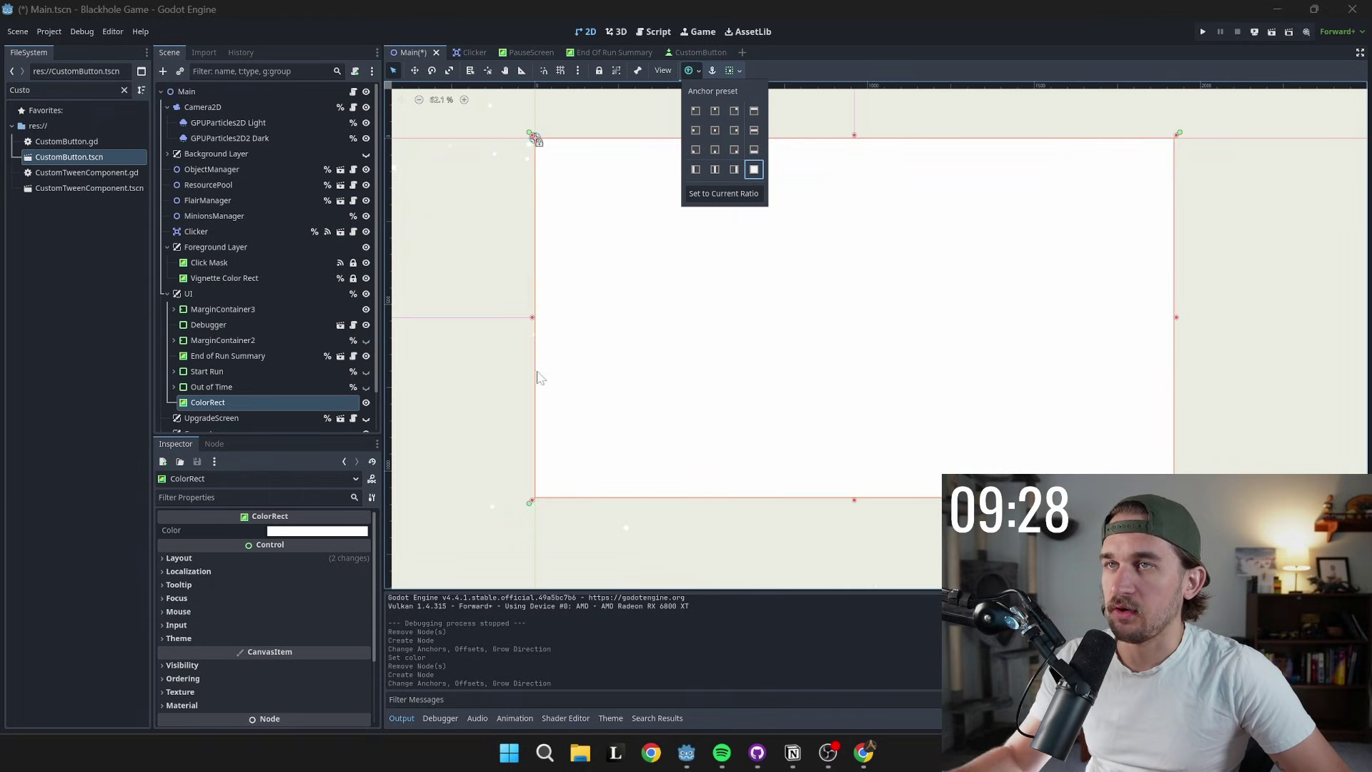
- Set the ColorRect's color to black with an alpha of 100
left_click(320, 530)
left_click(320, 530)
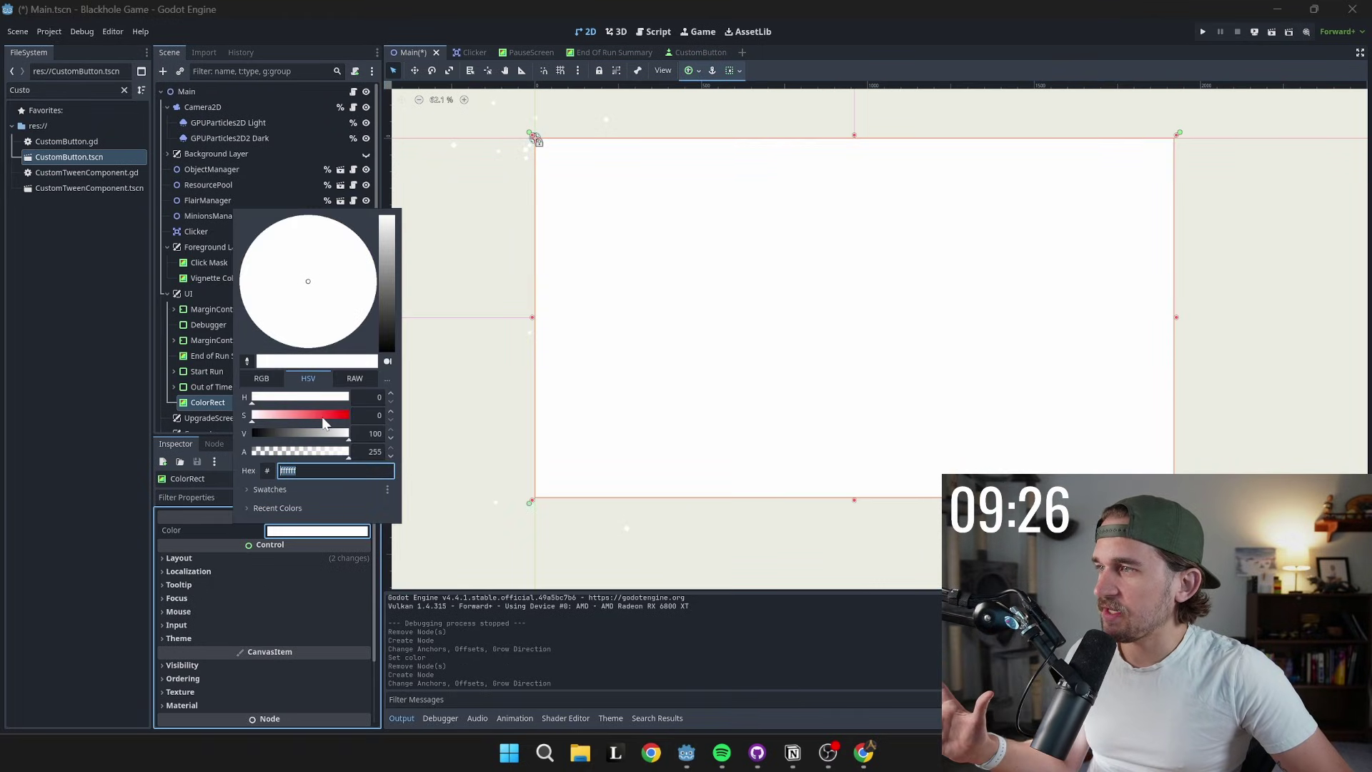
left_click_drag(337, 437, 252, 439)
left_click_drag(382, 451, 373, 451)
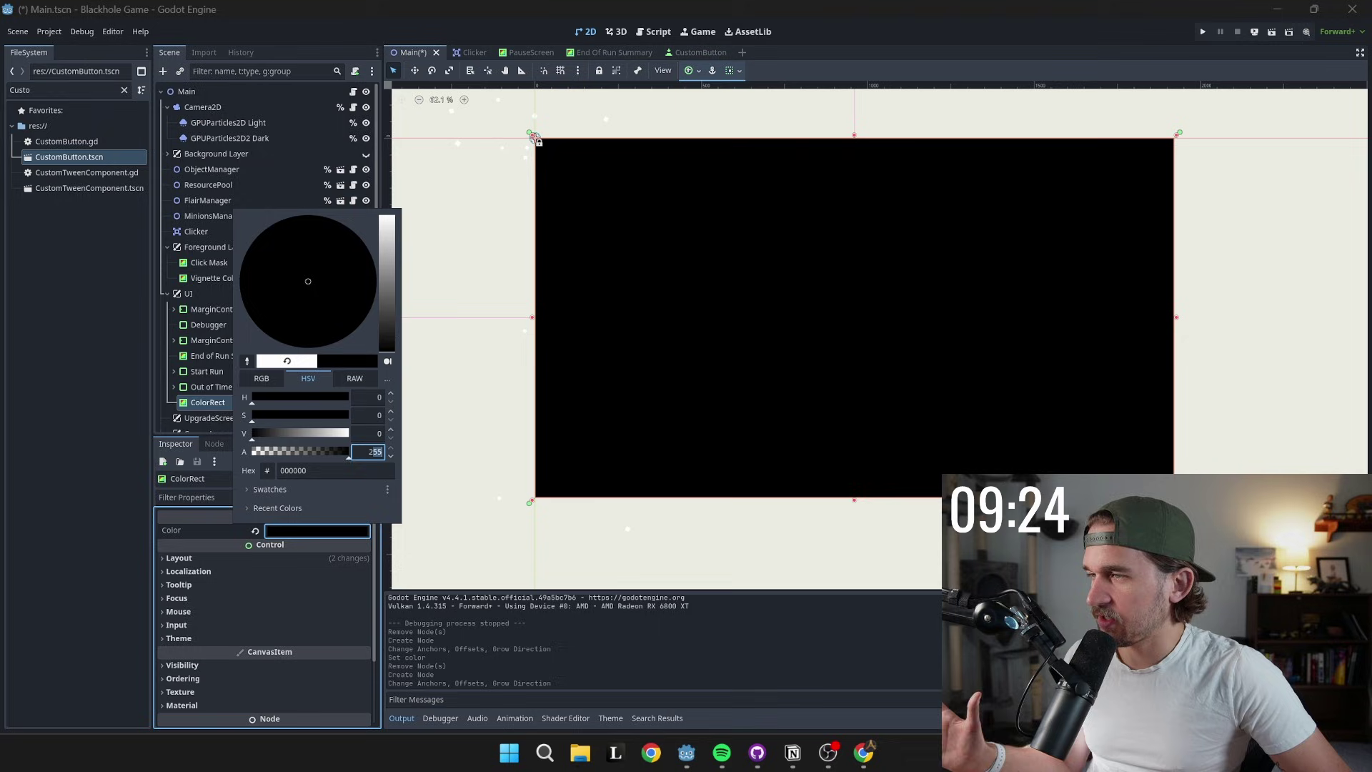
type("100")
left_click(561, 396)
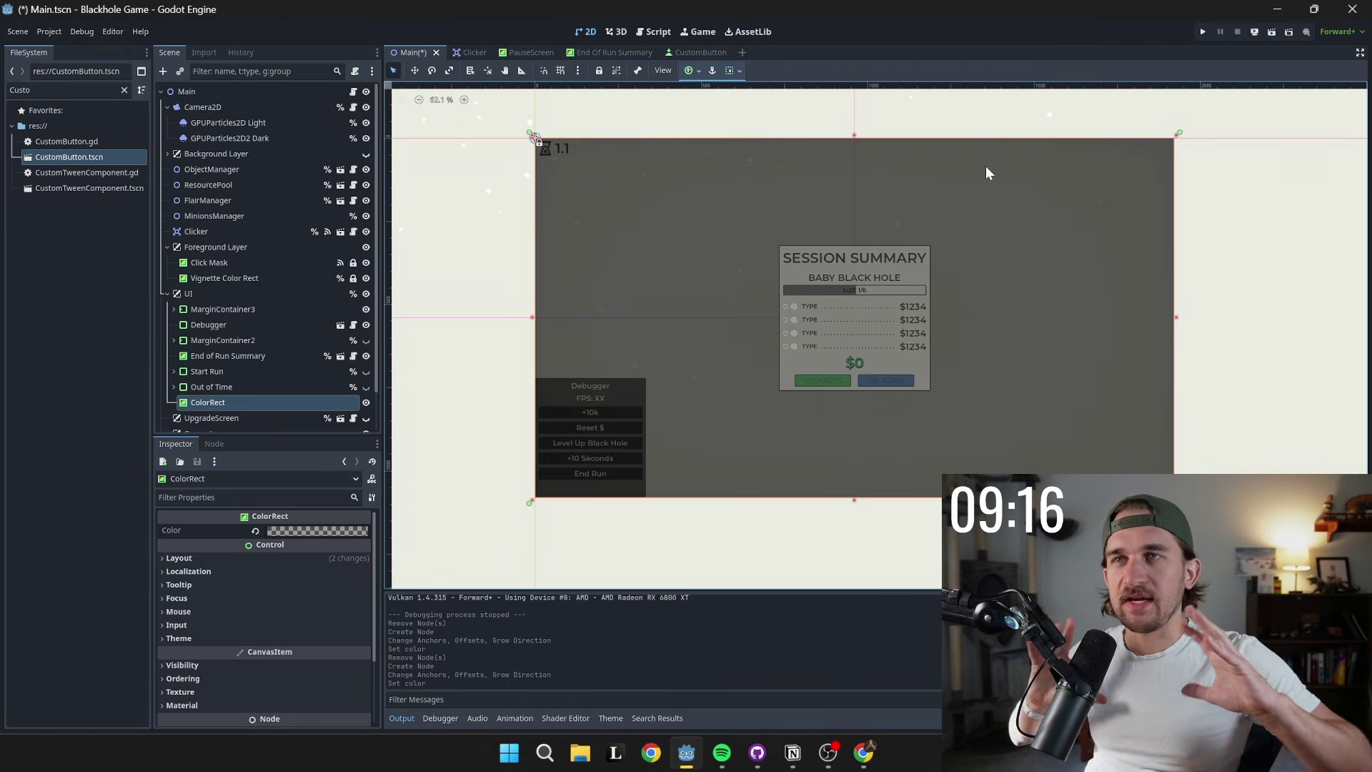
- Rename the ColorRect node as Game Over
right_click(219, 405)
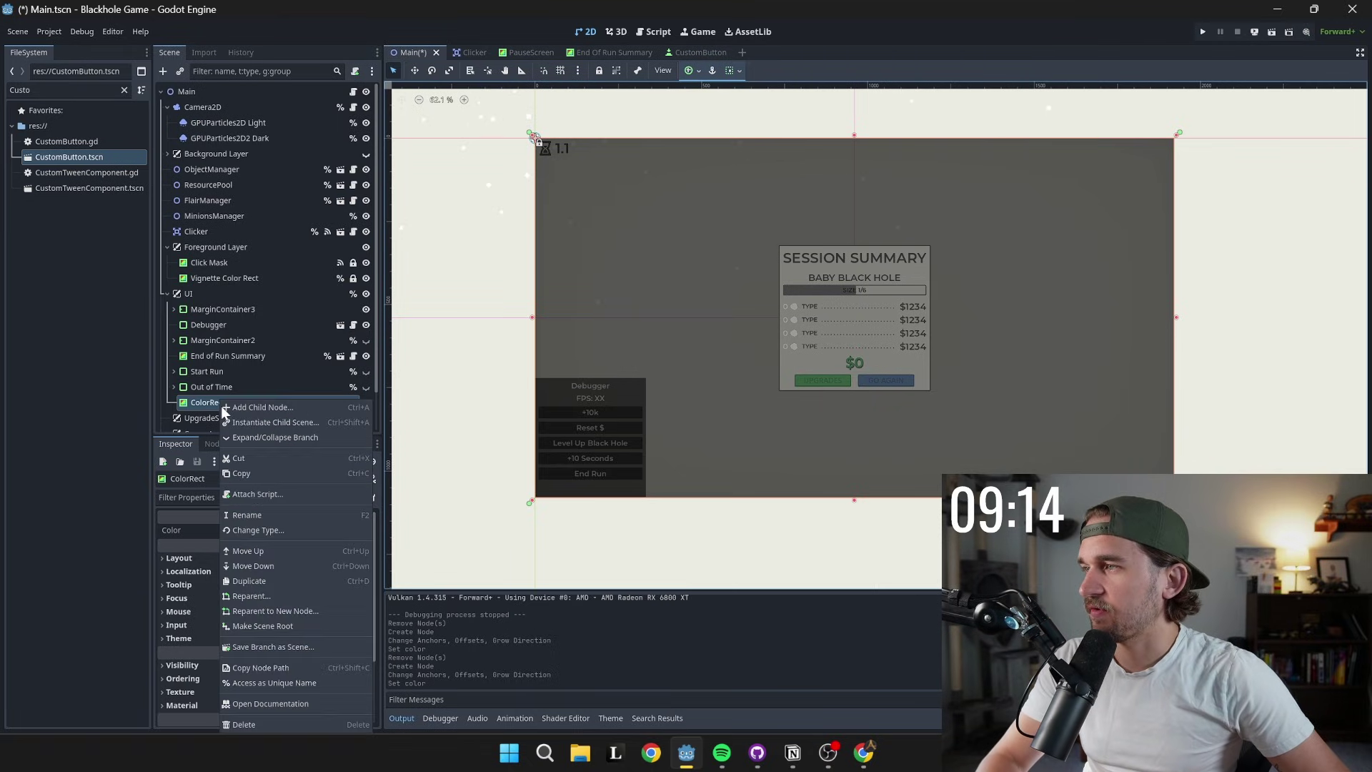
left_click(210, 403)
double_click(245, 400)
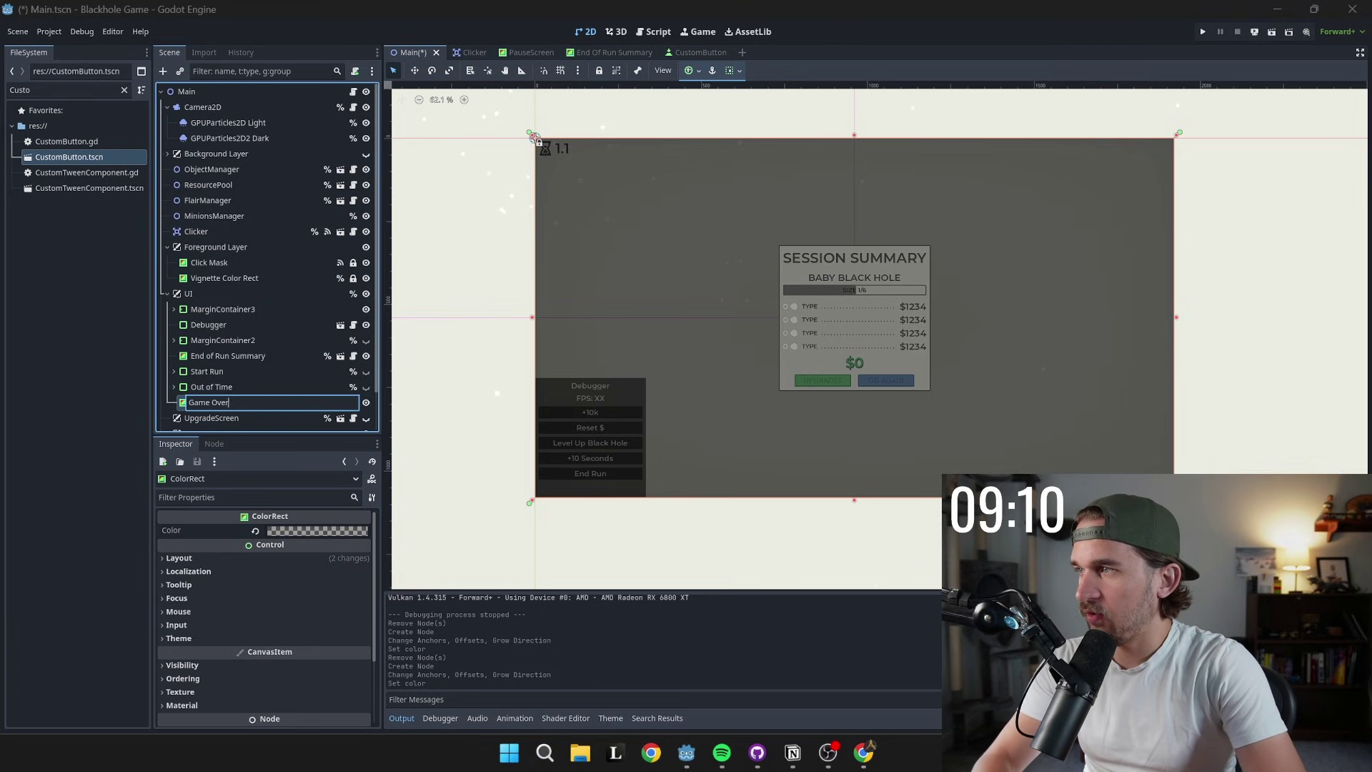
key("Return")
- Add a PanelContainer as a child of the Game Over node
right_click(253, 400)
left_click(279, 407)
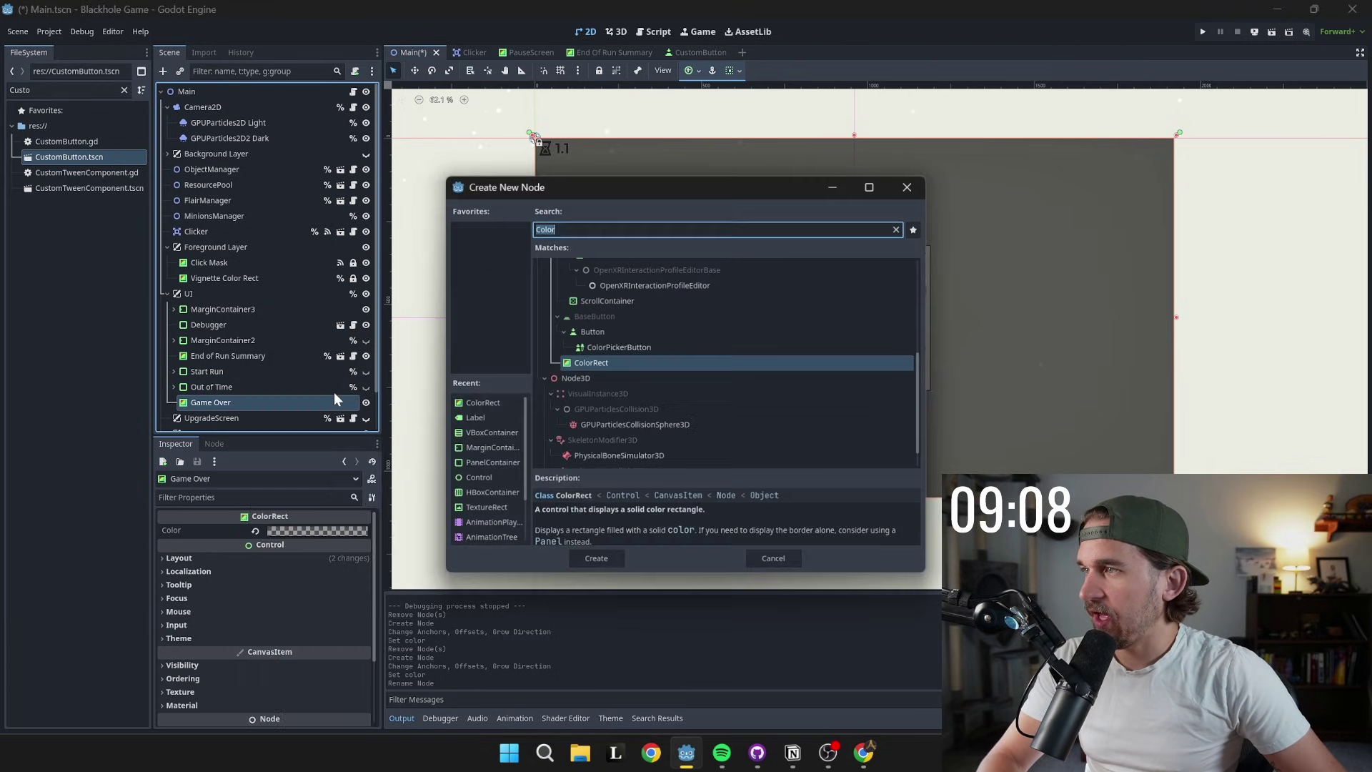
type("Pan")
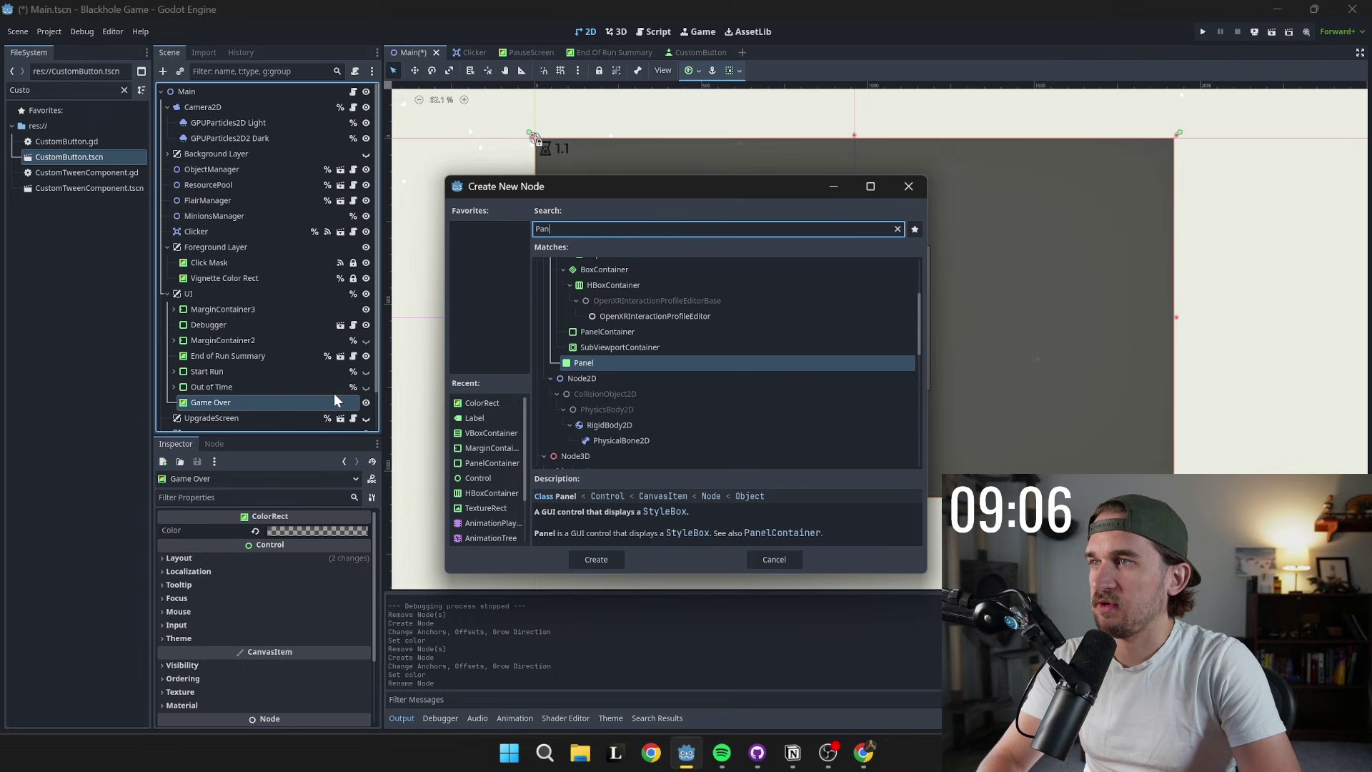
key("Up")
key("Up")
key("Return")
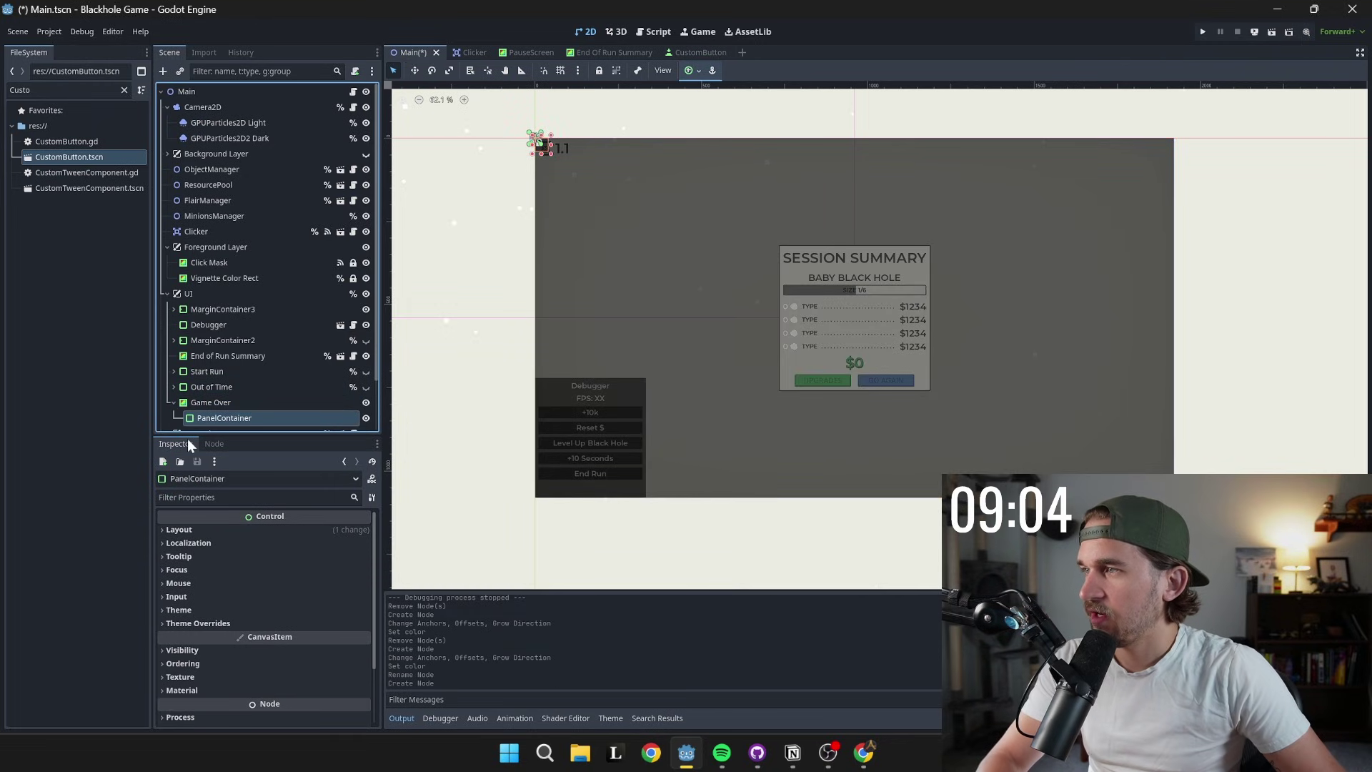
- Add a MarginContainer inside the Game Over screen's PanelContainer
right_click(205, 417)
left_click(229, 410)
type("margin")
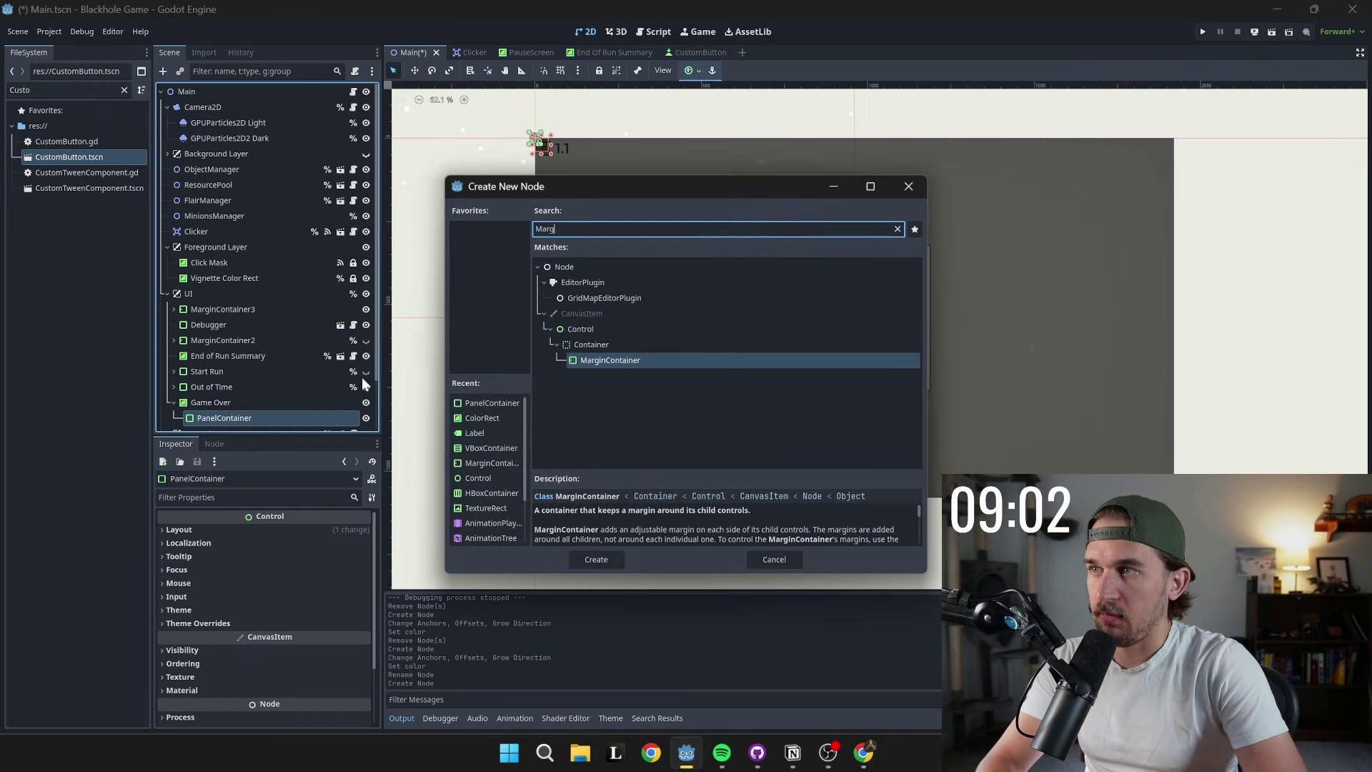
key("Return")
- Add a VBoxContainer inside the new MarginContainer
scroll(361, 377, "down", 3)
right_click(249, 360)
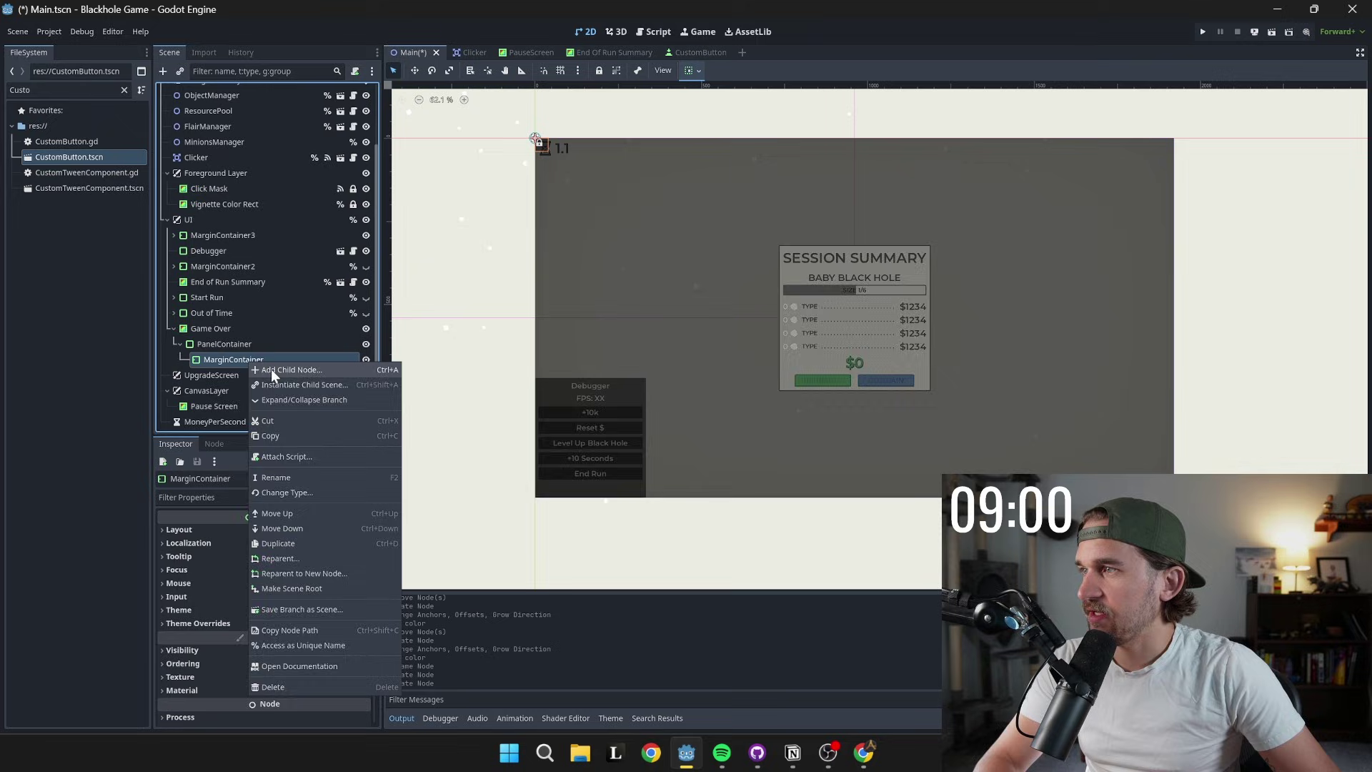
left_click(271, 372)
type("vbox")
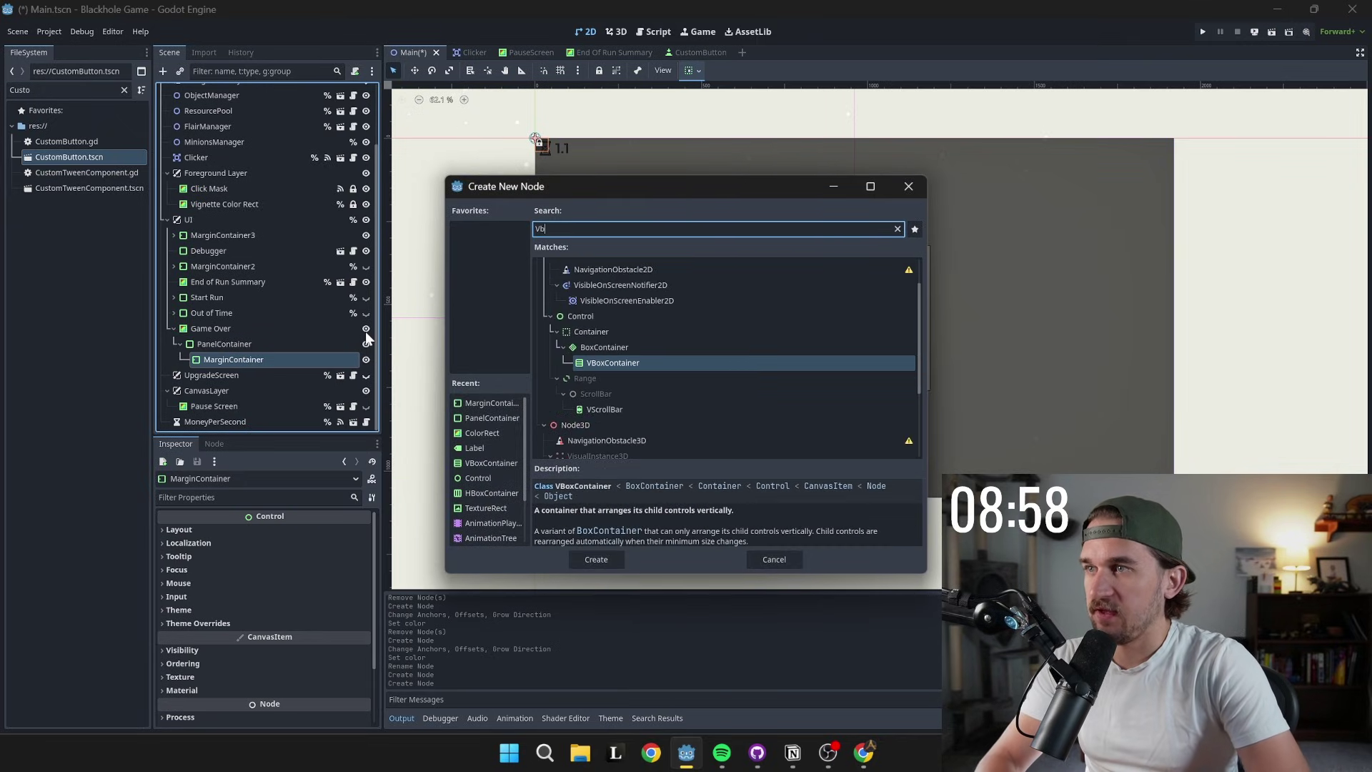
key("Return")
- Add a Label node inside the VBoxContainer
right_click(279, 371)
left_click(332, 378)
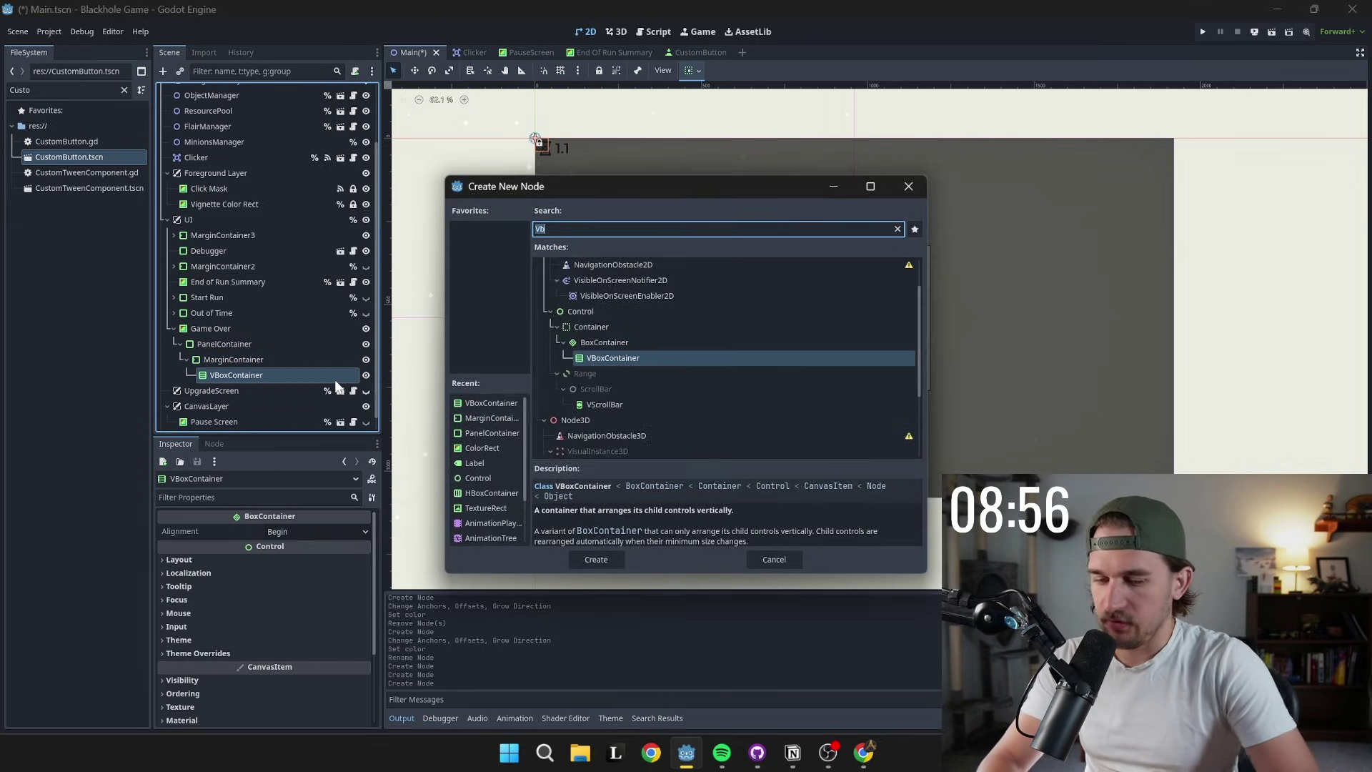
type("Labe")
key("Return")
- Set the label's text to GAME OVER and save the scene
left_click(215, 557)
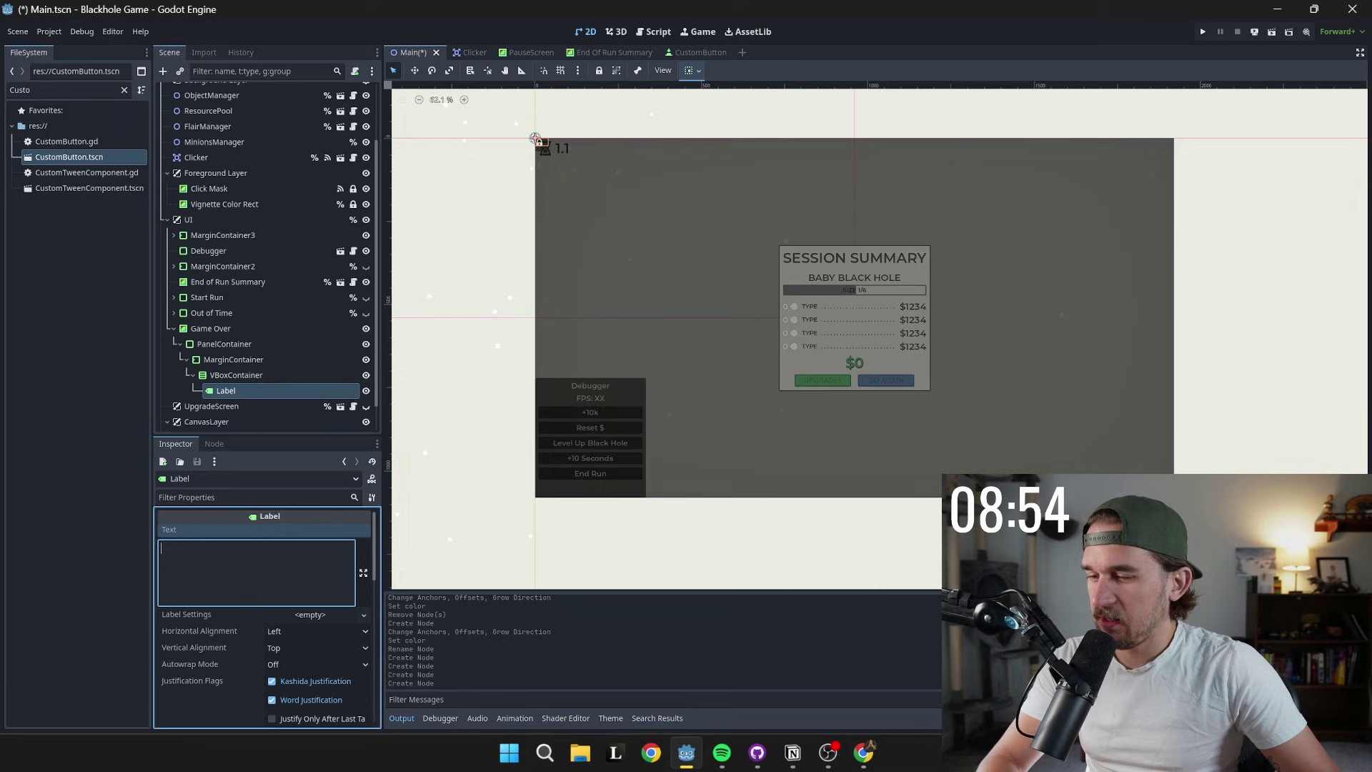
type("Ga")
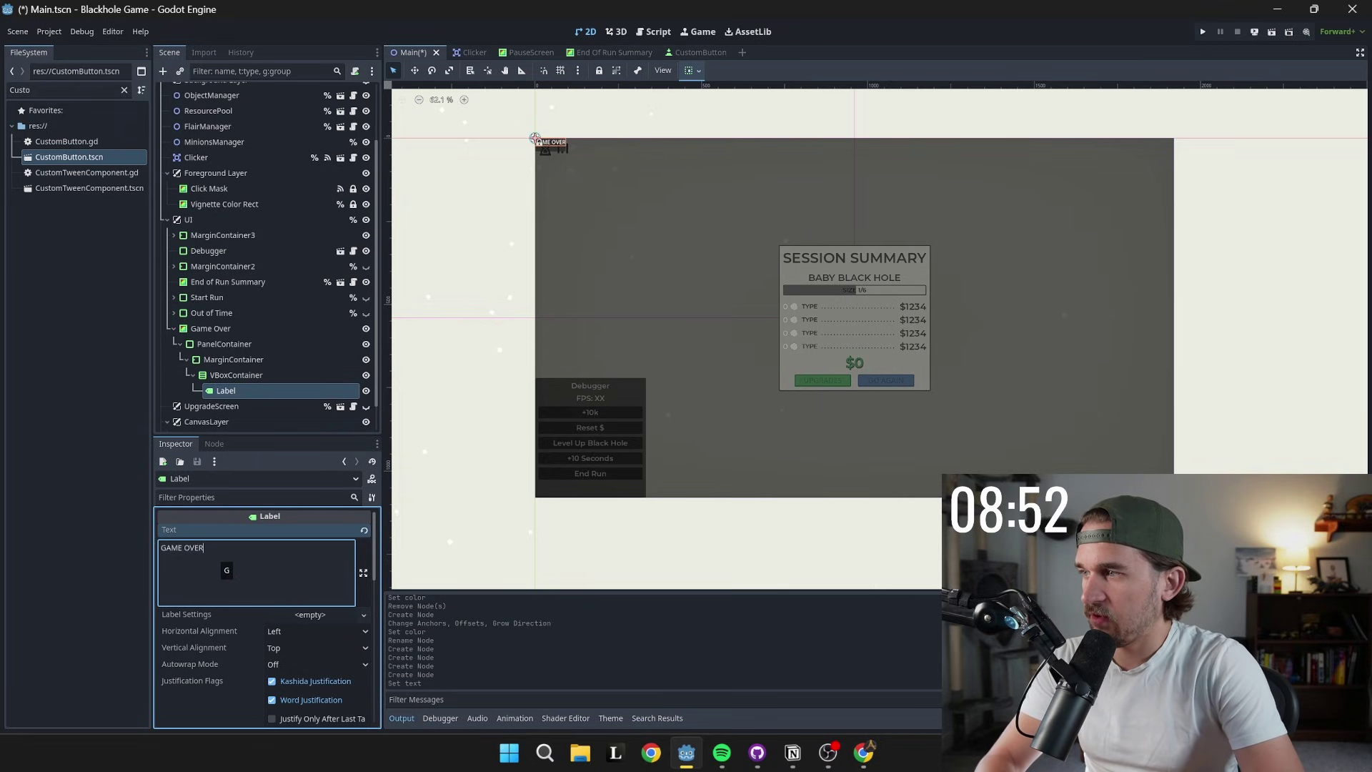
key("ctrl+s")
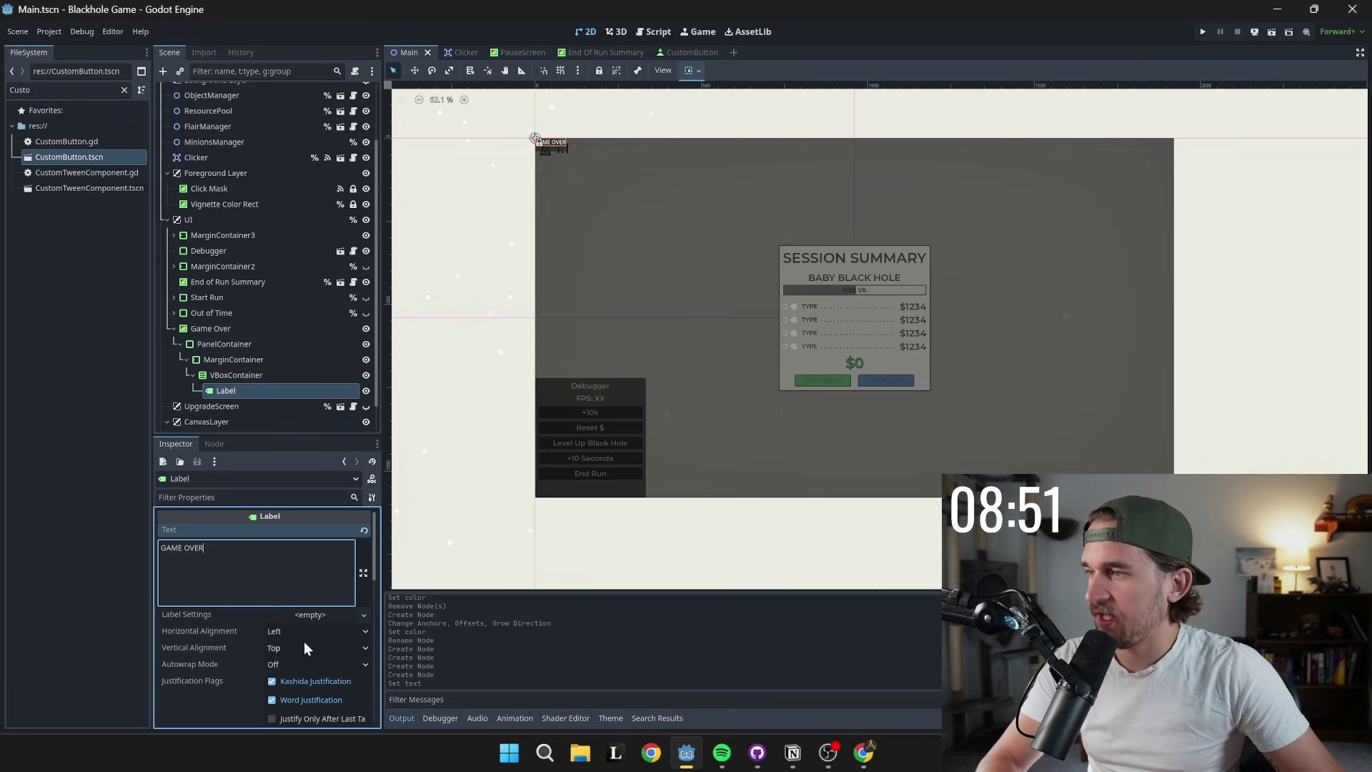
- Anchor the Game Over PanelContainer to the center and resize it symmetrically to about 372 by 378
left_click(242, 330)
left_click(271, 343)
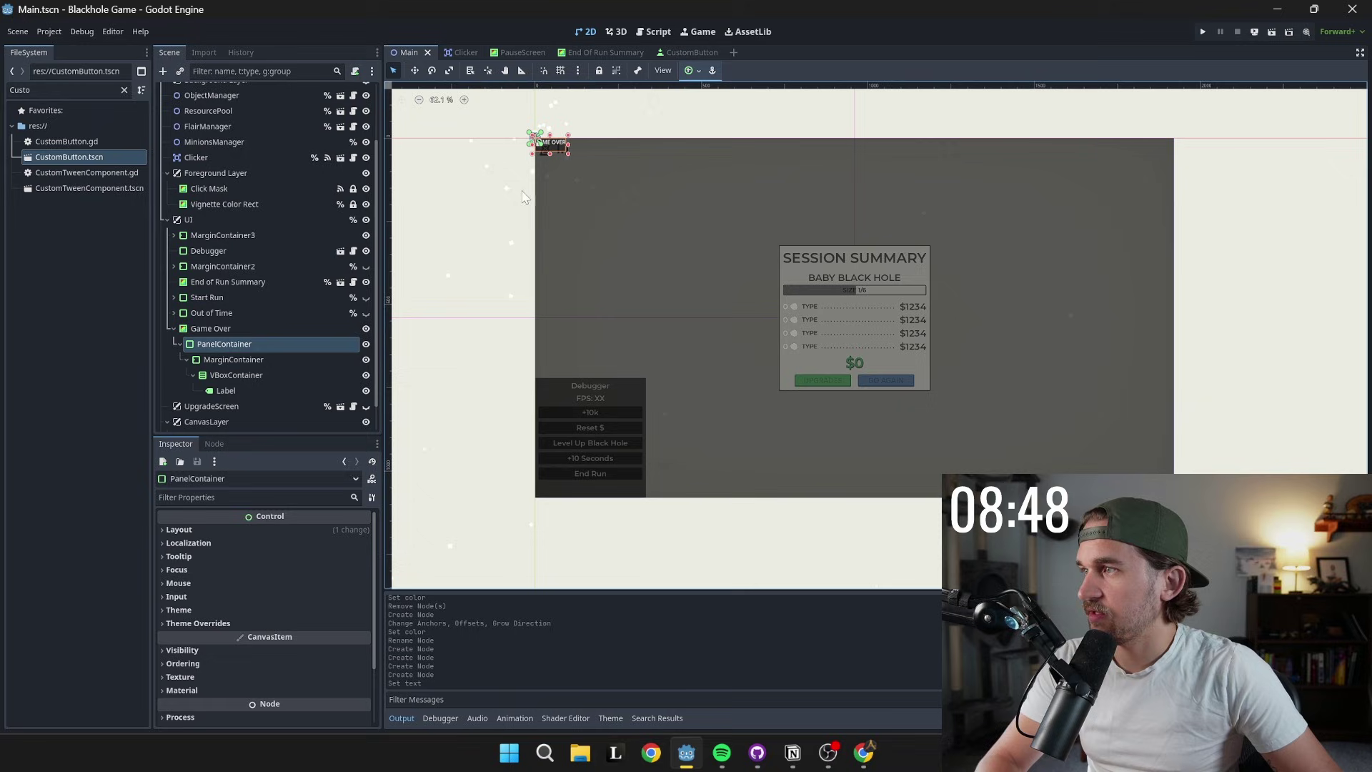
left_click(699, 71)
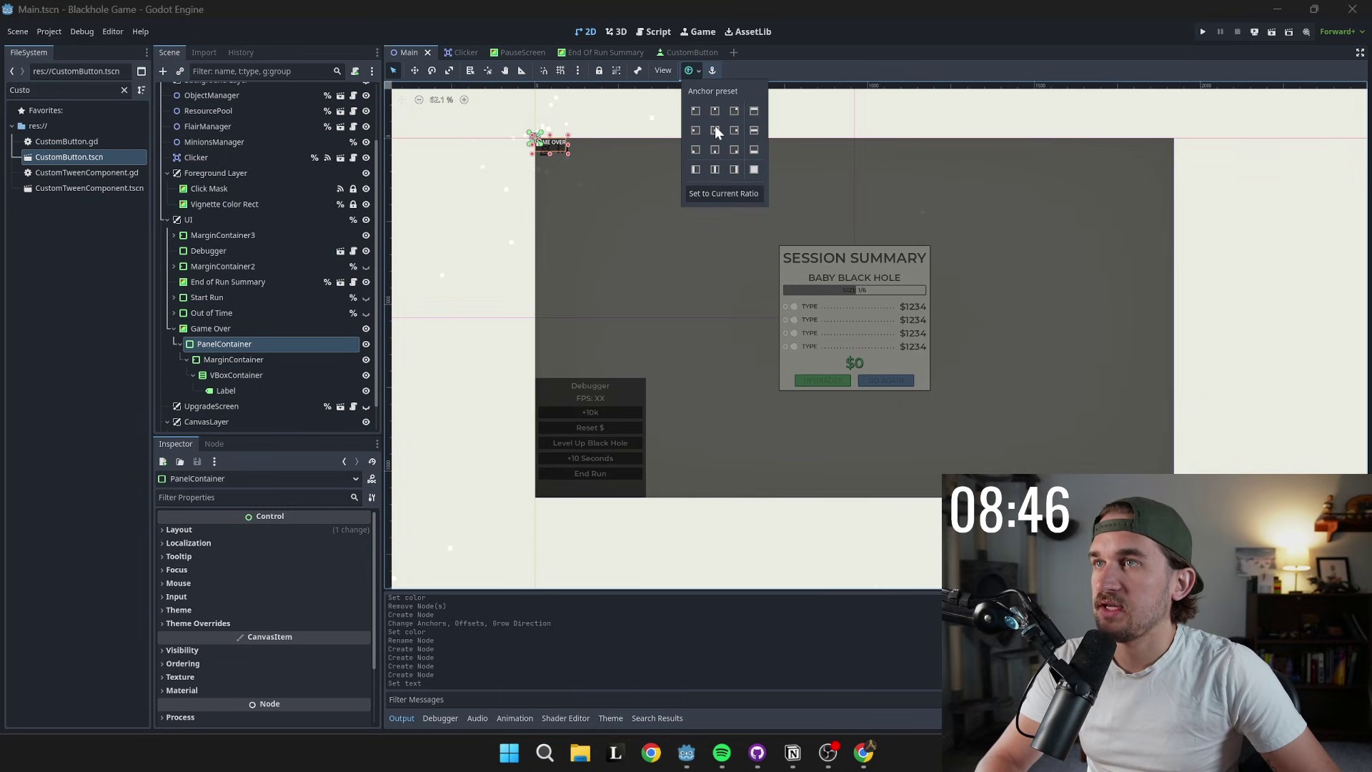
left_click(714, 128)
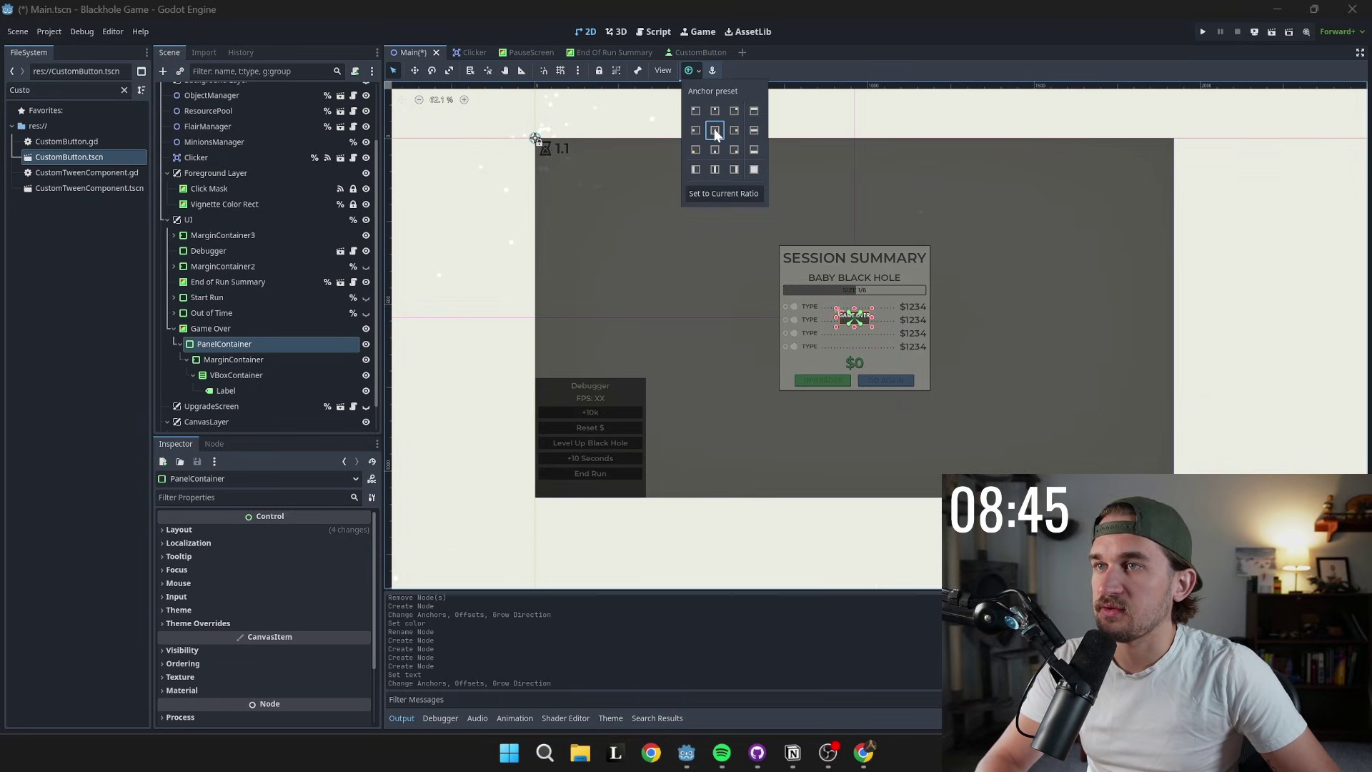
left_click(855, 312)
left_click_drag(856, 308, 796, 318, "alt")
- Set the GAME OVER label's horizontal alignment to Center
left_click(817, 258)
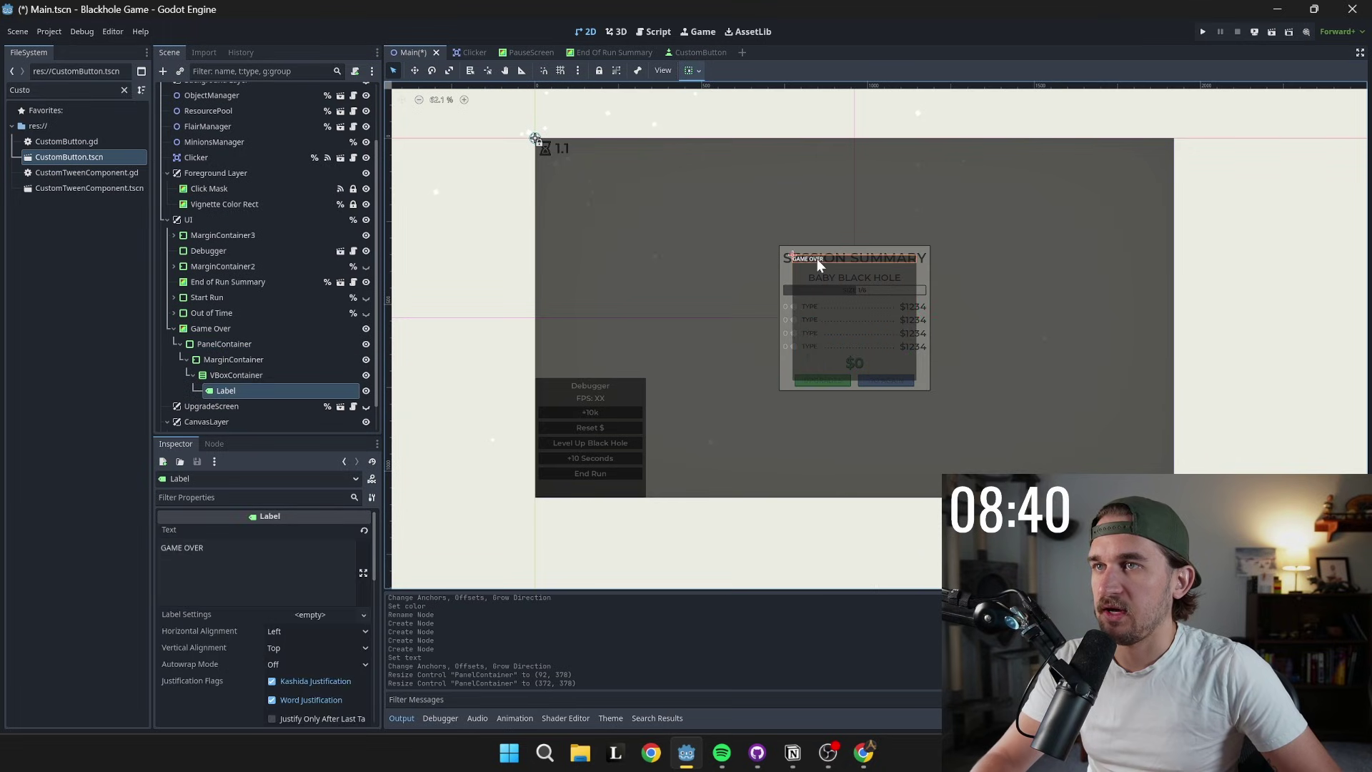
left_click(300, 631)
left_click(315, 663)
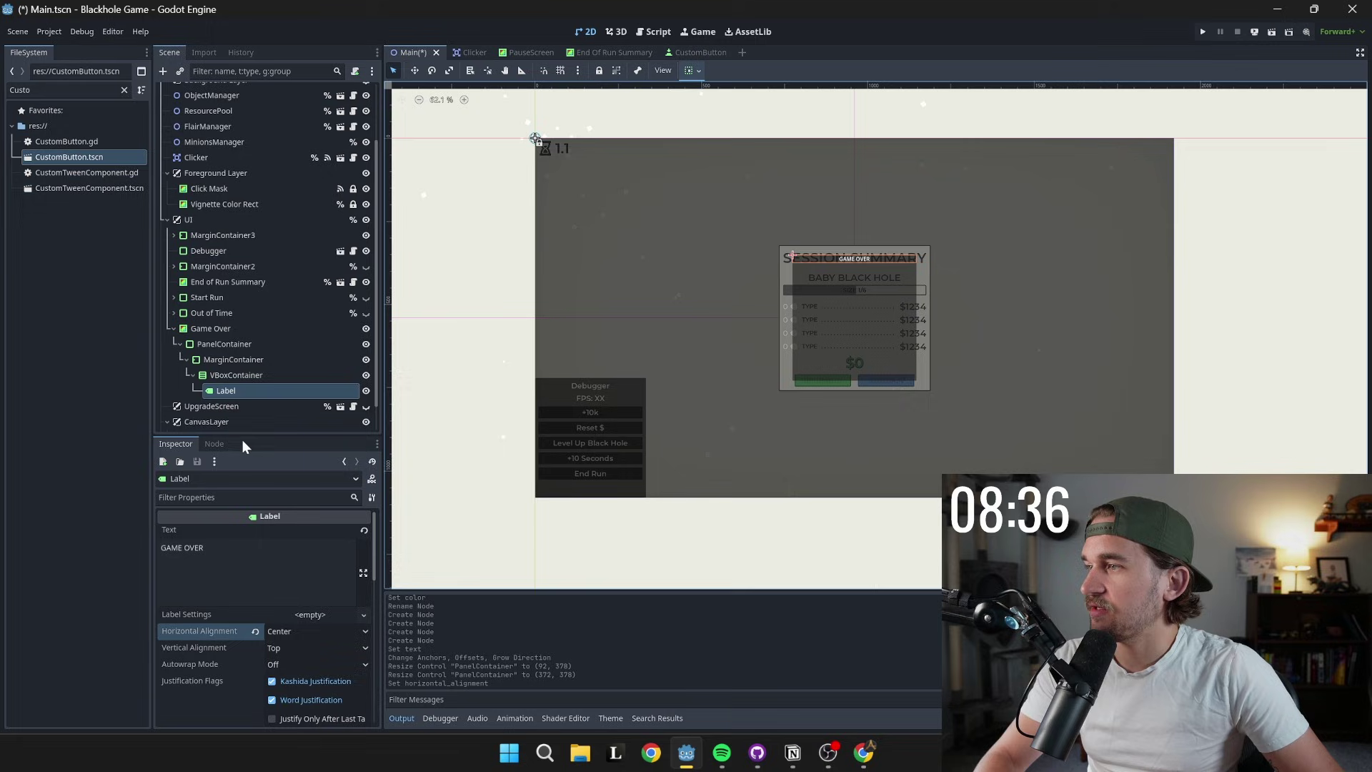
- Find the large font theme by filtering the project files for "large" and assign Theme_Large_Font.tres to the GAME OVER label
double_click(234, 394)
left_click(49, 94)
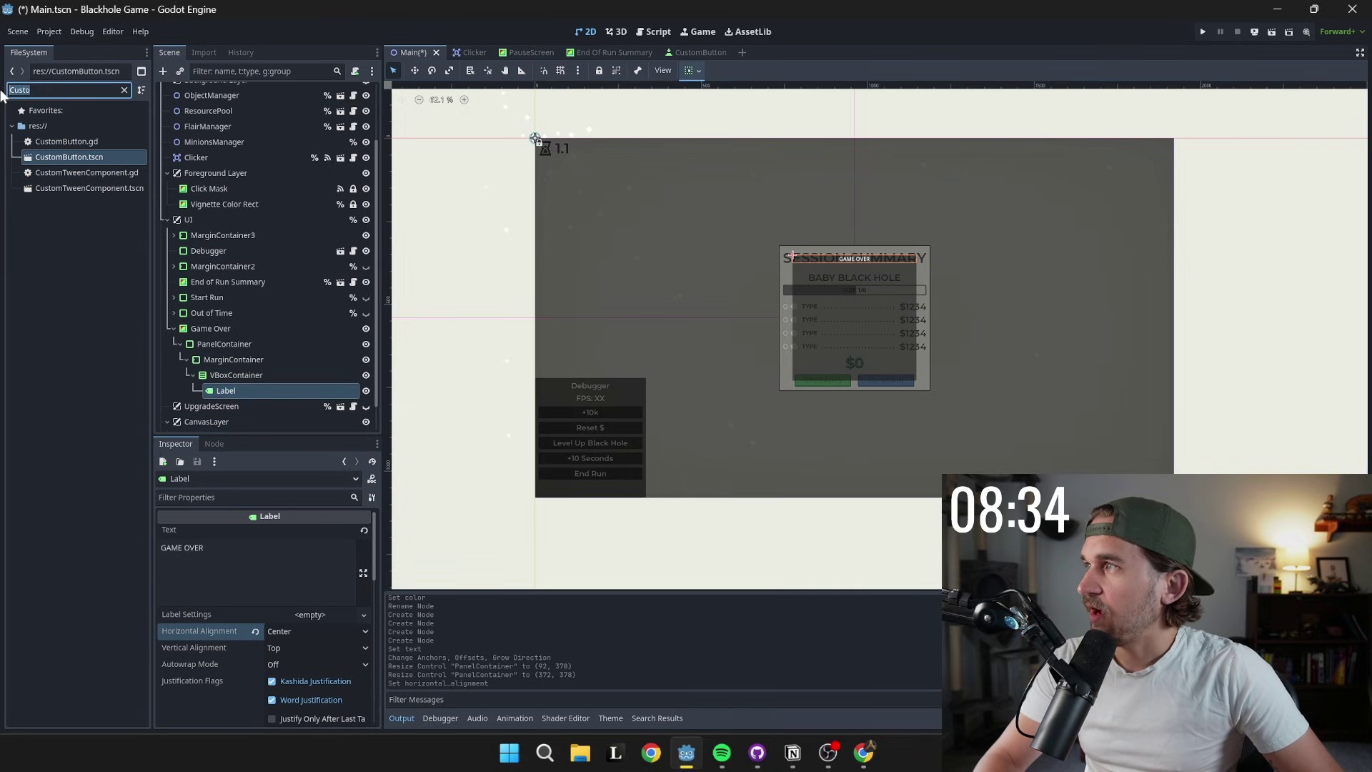
type("large")
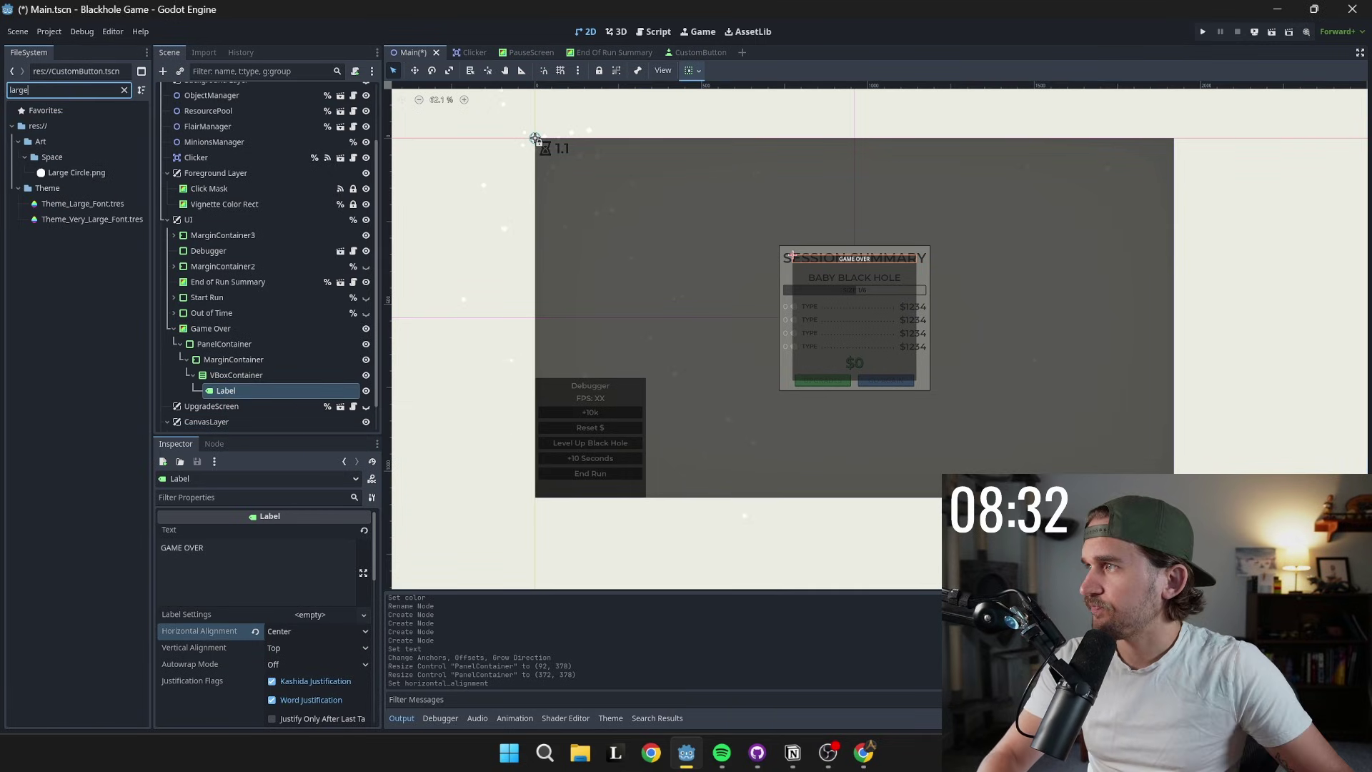
left_click(82, 204)
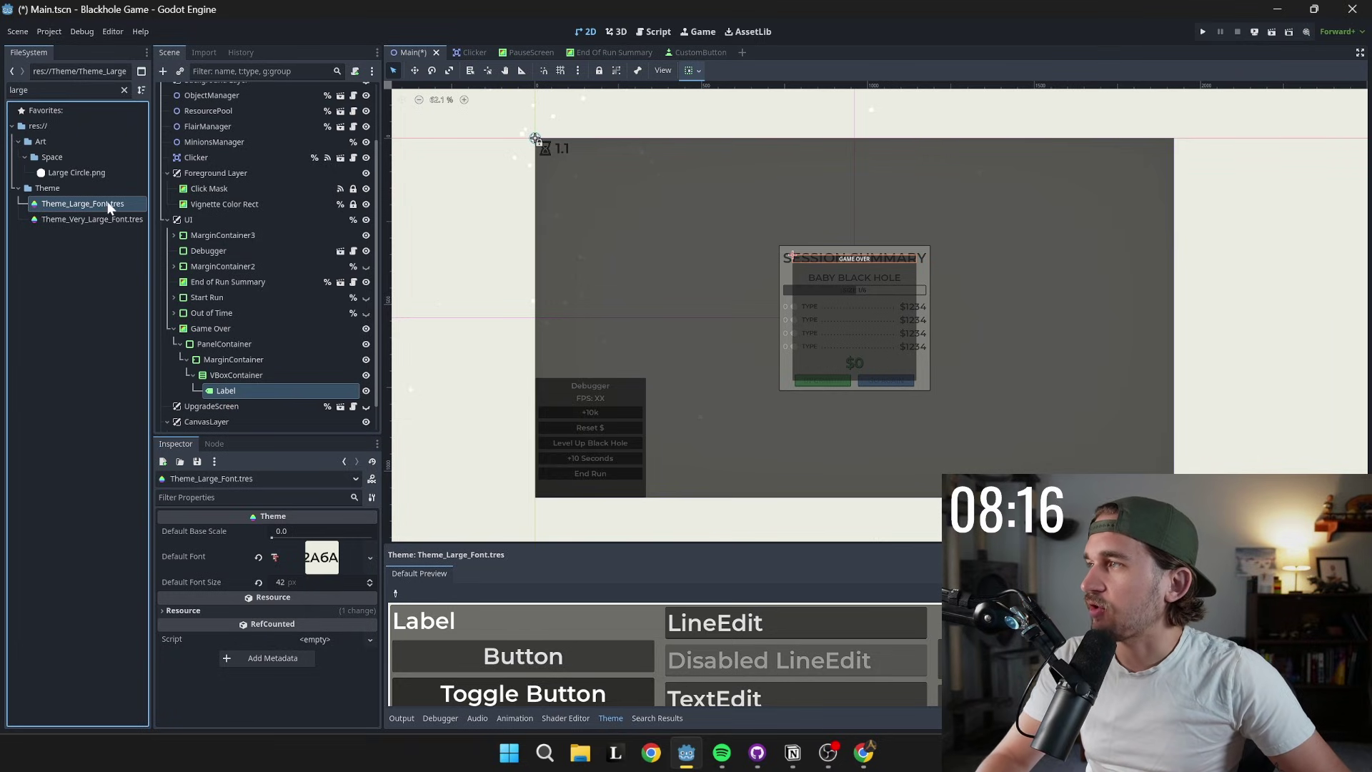
left_click_drag(92, 205, 226, 391)
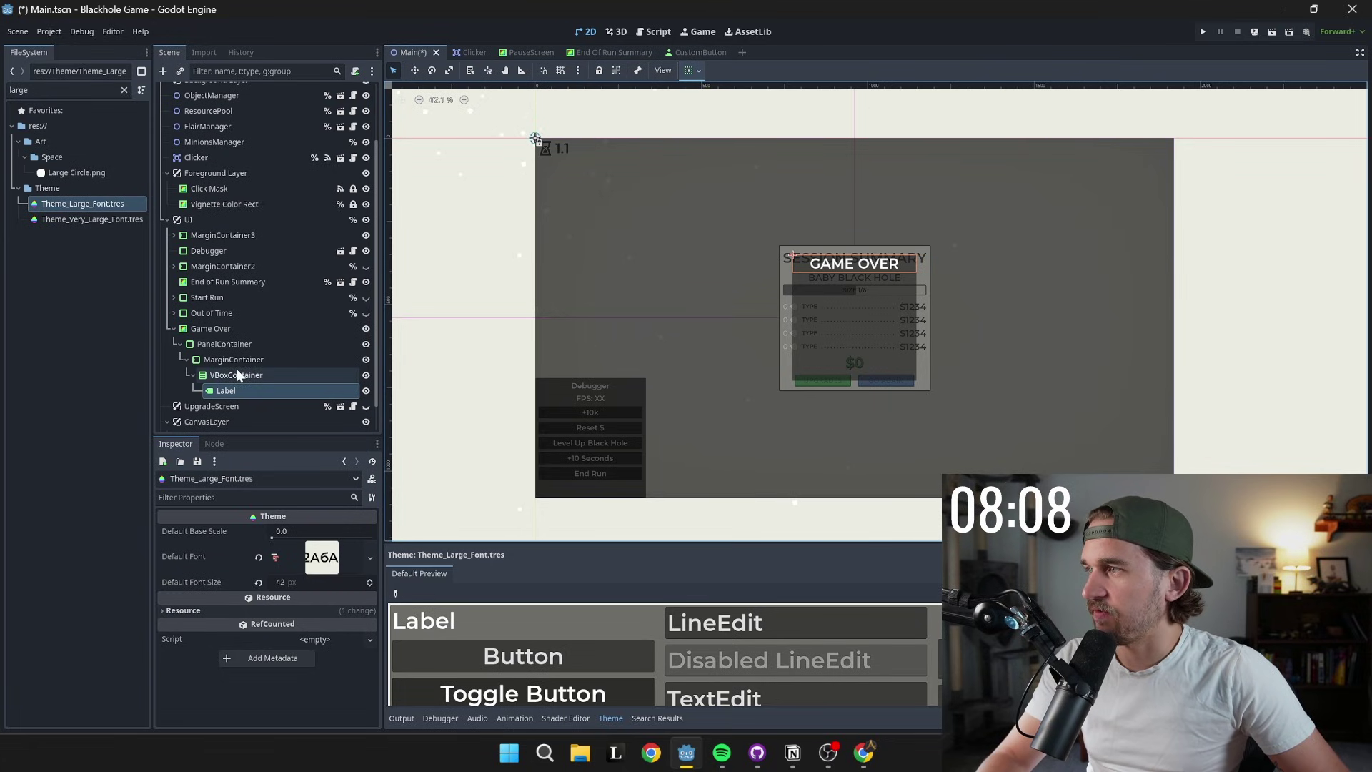
- Examine the GAME OVER label's theme overrides for colors, fonts, font sizes and styles
left_click(238, 389)
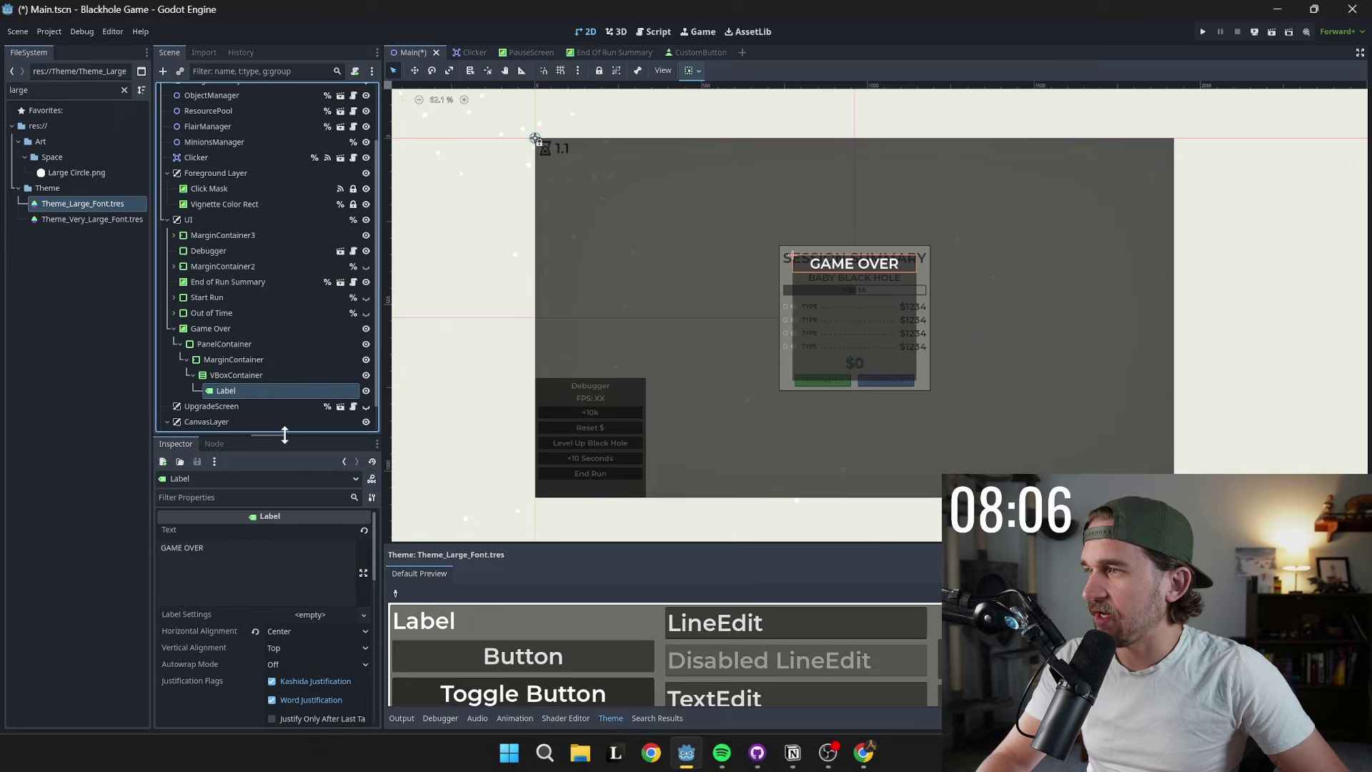
left_click_drag(280, 435, 279, 184)
scroll(260, 598, "down", 1)
scroll(243, 612, "down", 2)
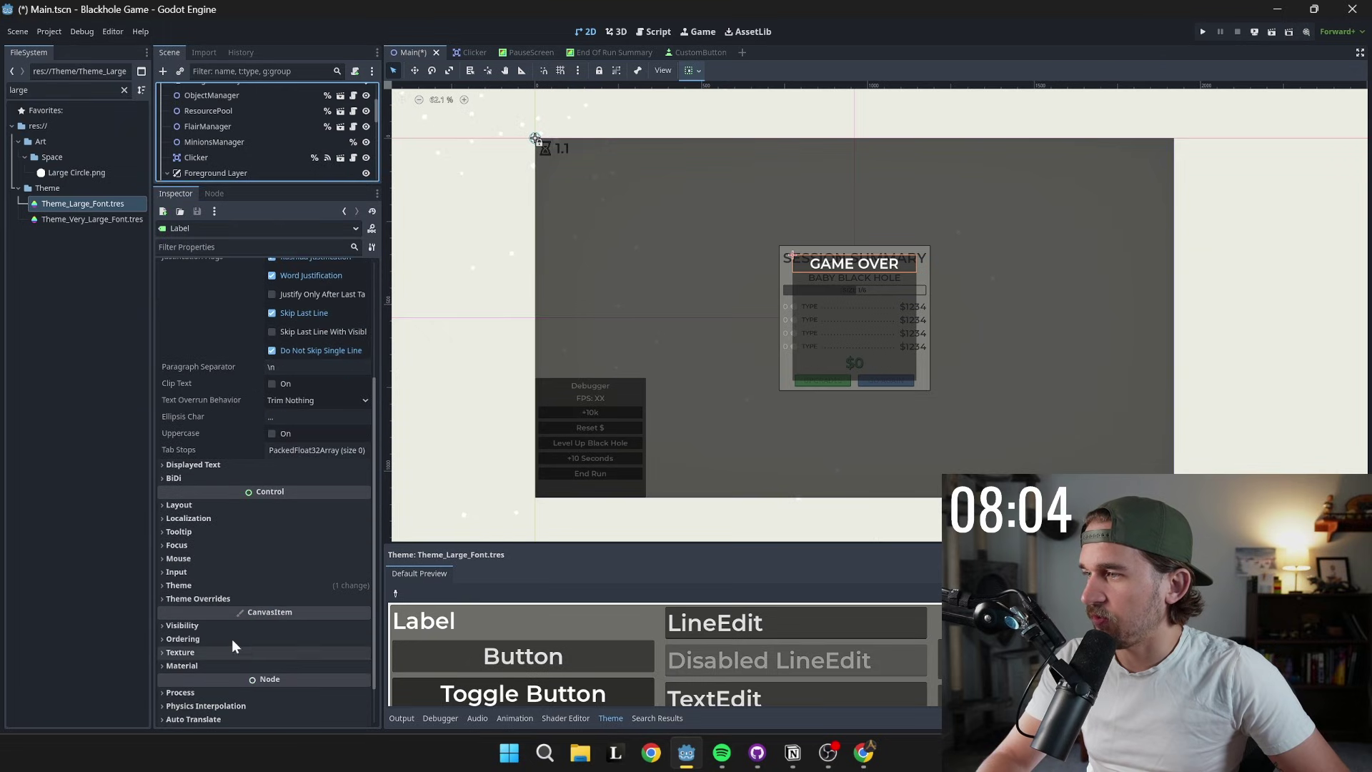
left_click(234, 603)
scroll(233, 593, "down", 1)
left_click(228, 586)
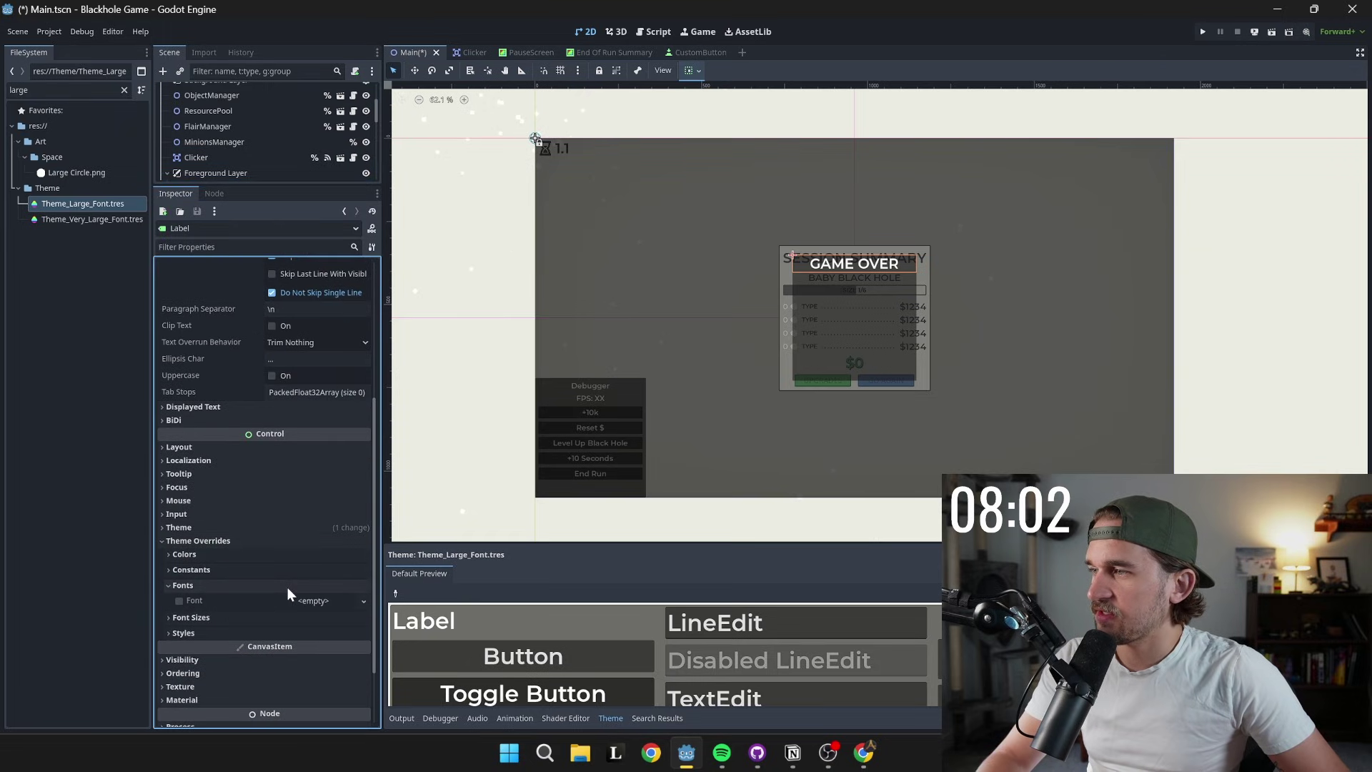
left_click(217, 616)
left_click(234, 647)
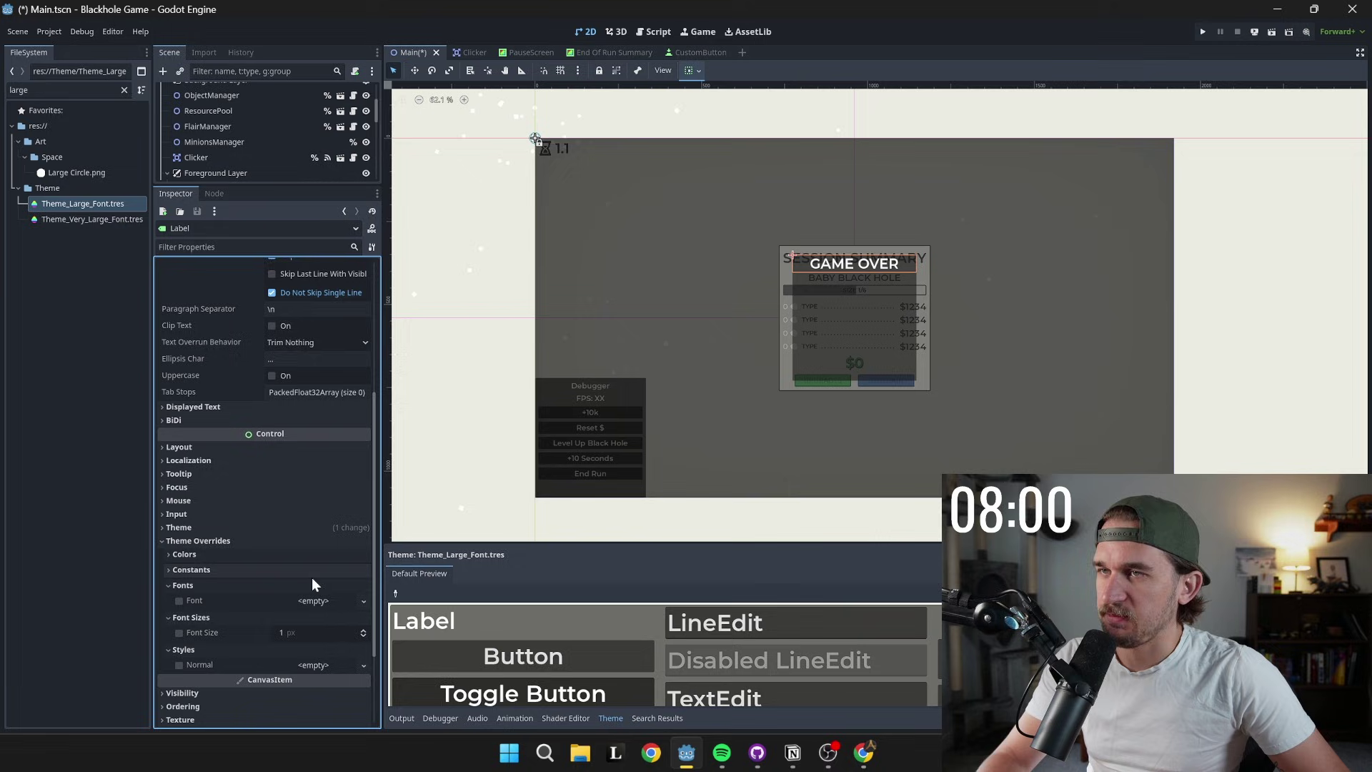
scroll(322, 290, "up", 4)
scroll(267, 471, "down", 5)
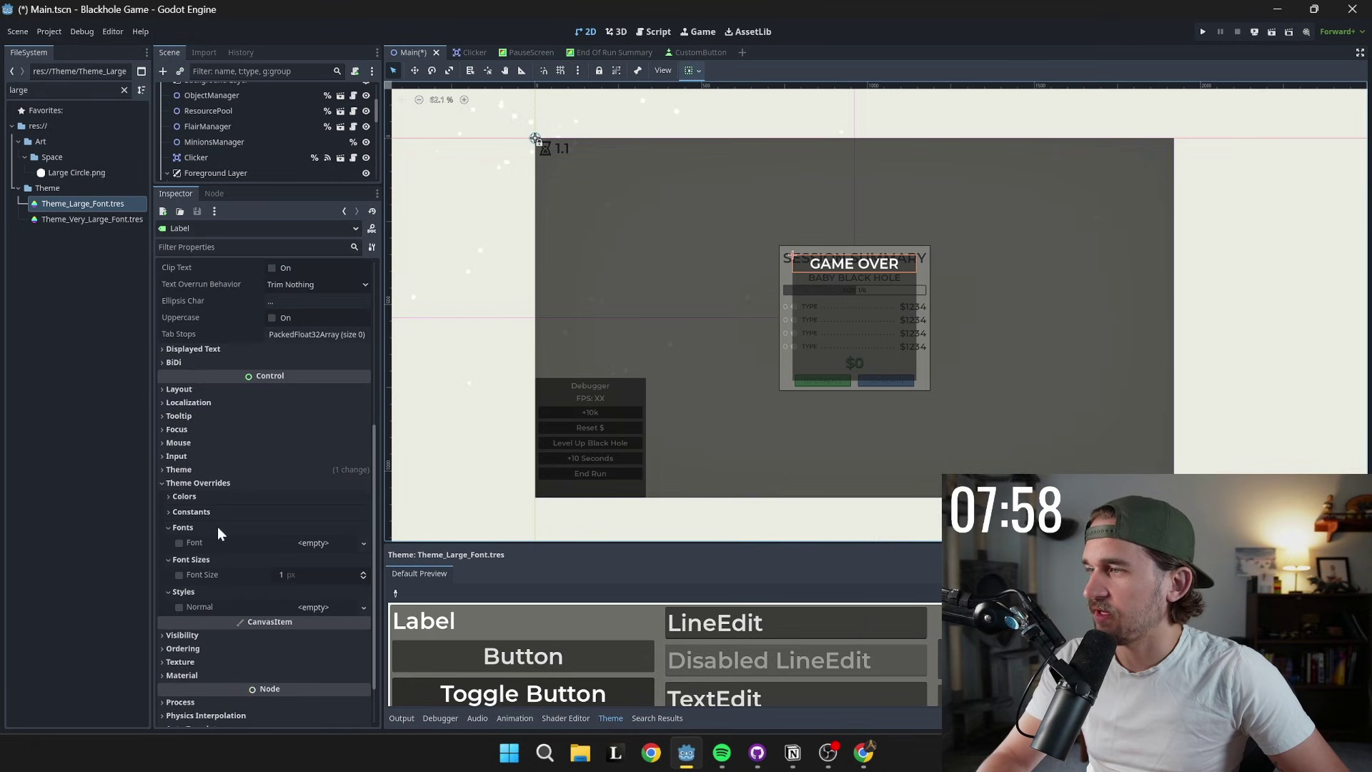
left_click(227, 495)
scroll(243, 486, "up", 5)
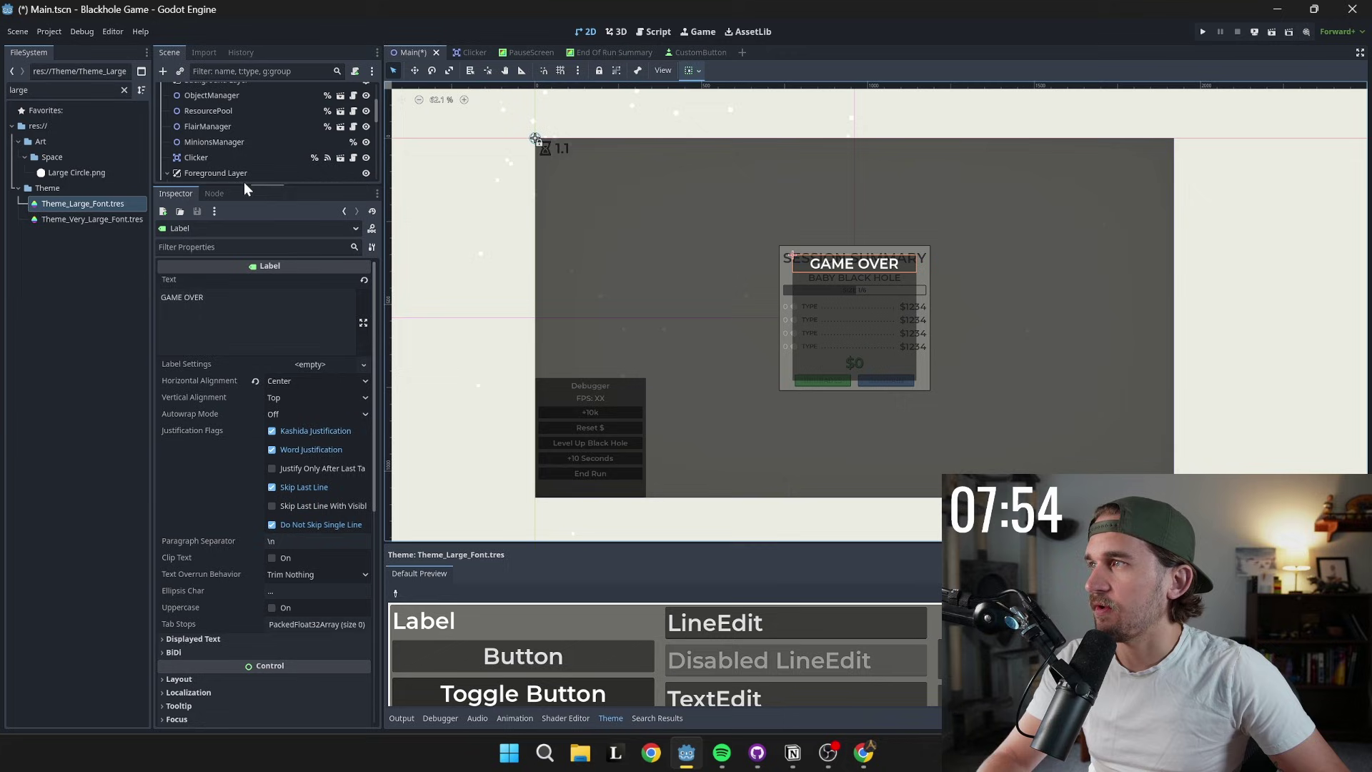
- Override the left, top, right and bottom margins of the Game Over panel's MarginContainer with 10
left_click_drag(241, 184, 280, 251)
left_click(221, 387)
left_click(227, 400)
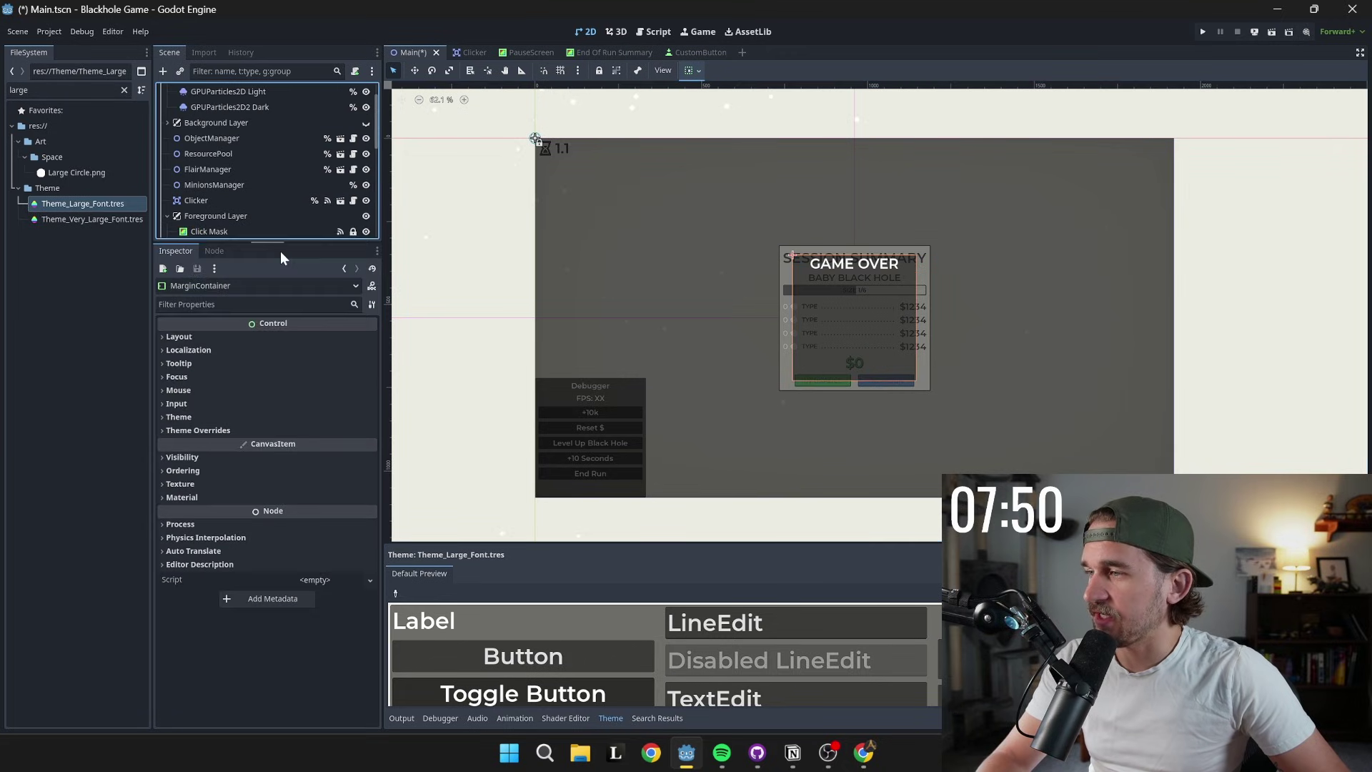
left_click(233, 432)
left_click(240, 445)
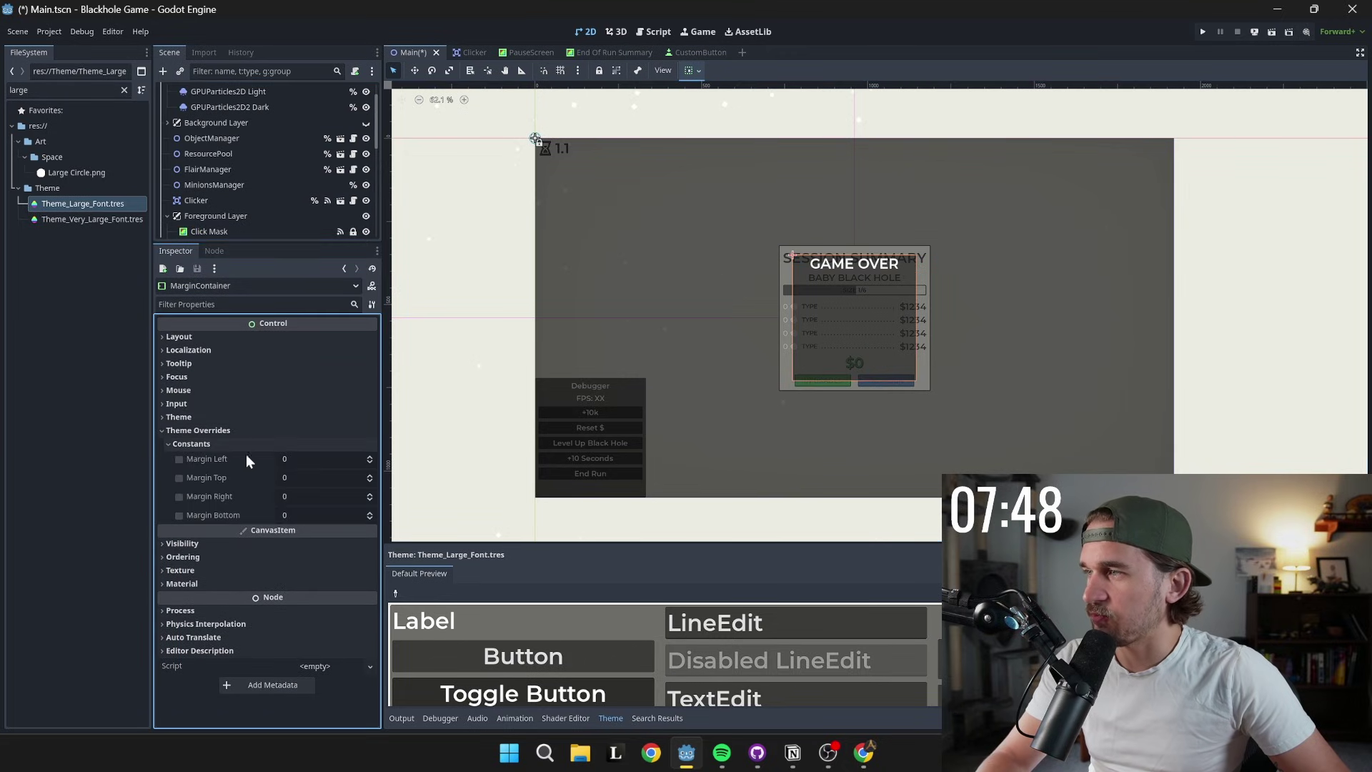
left_click(313, 460)
type("10")
key("Tab")
type("10")
key("Tab")
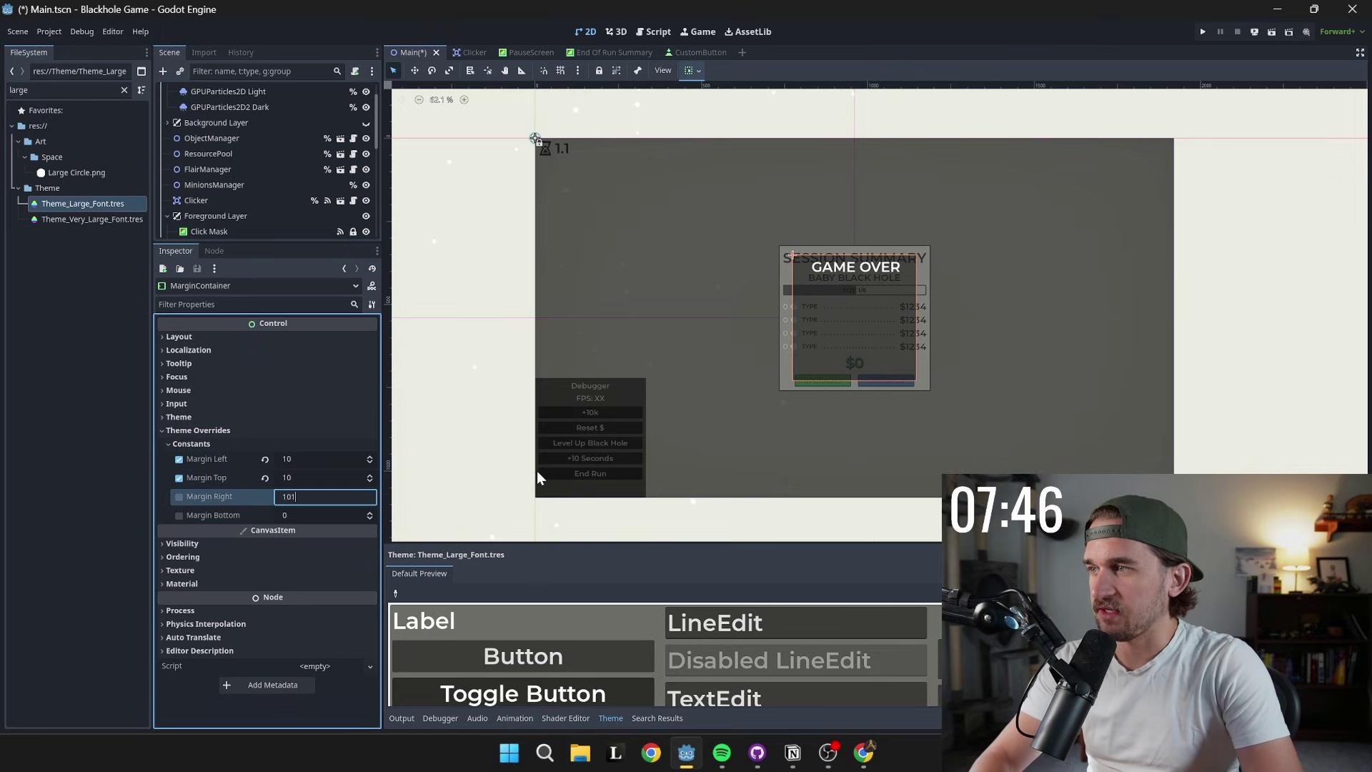
type("10")
key("Tab")
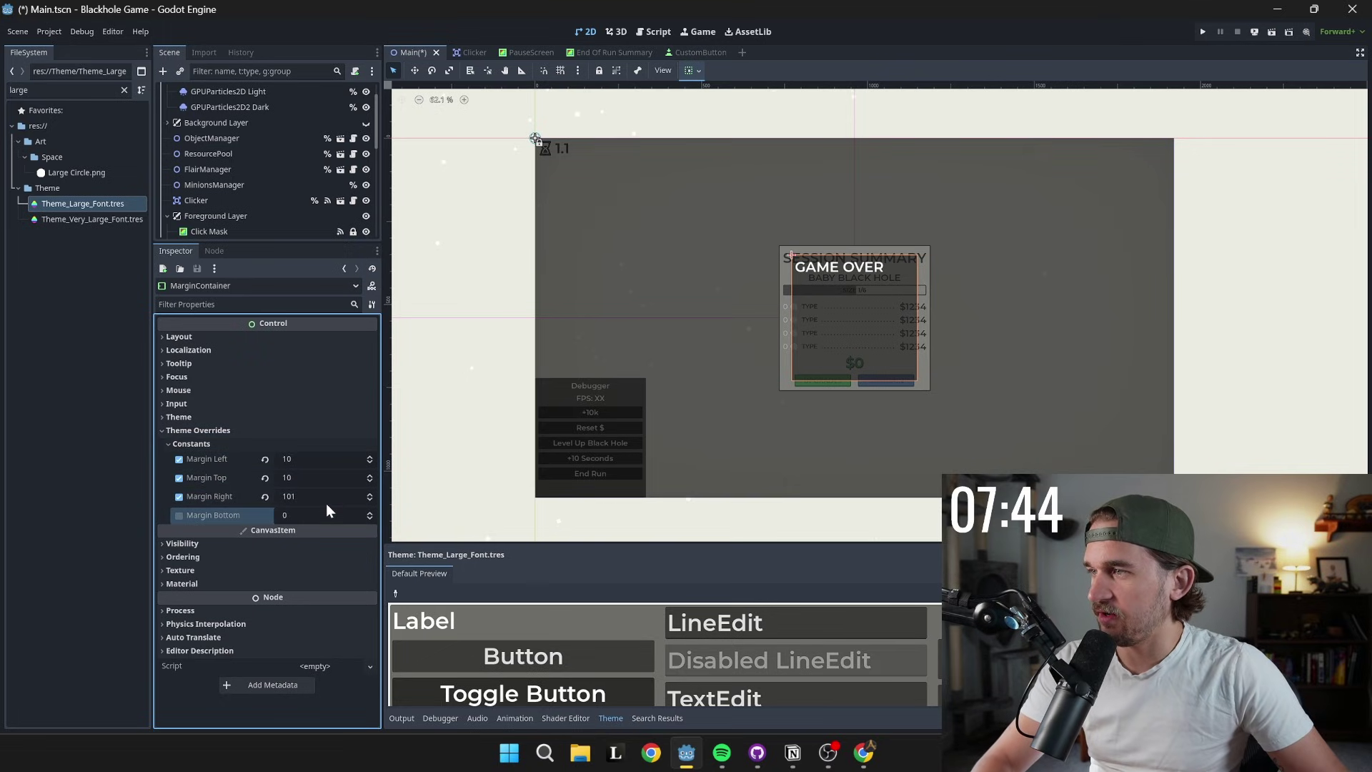
type("10")
key("Return")
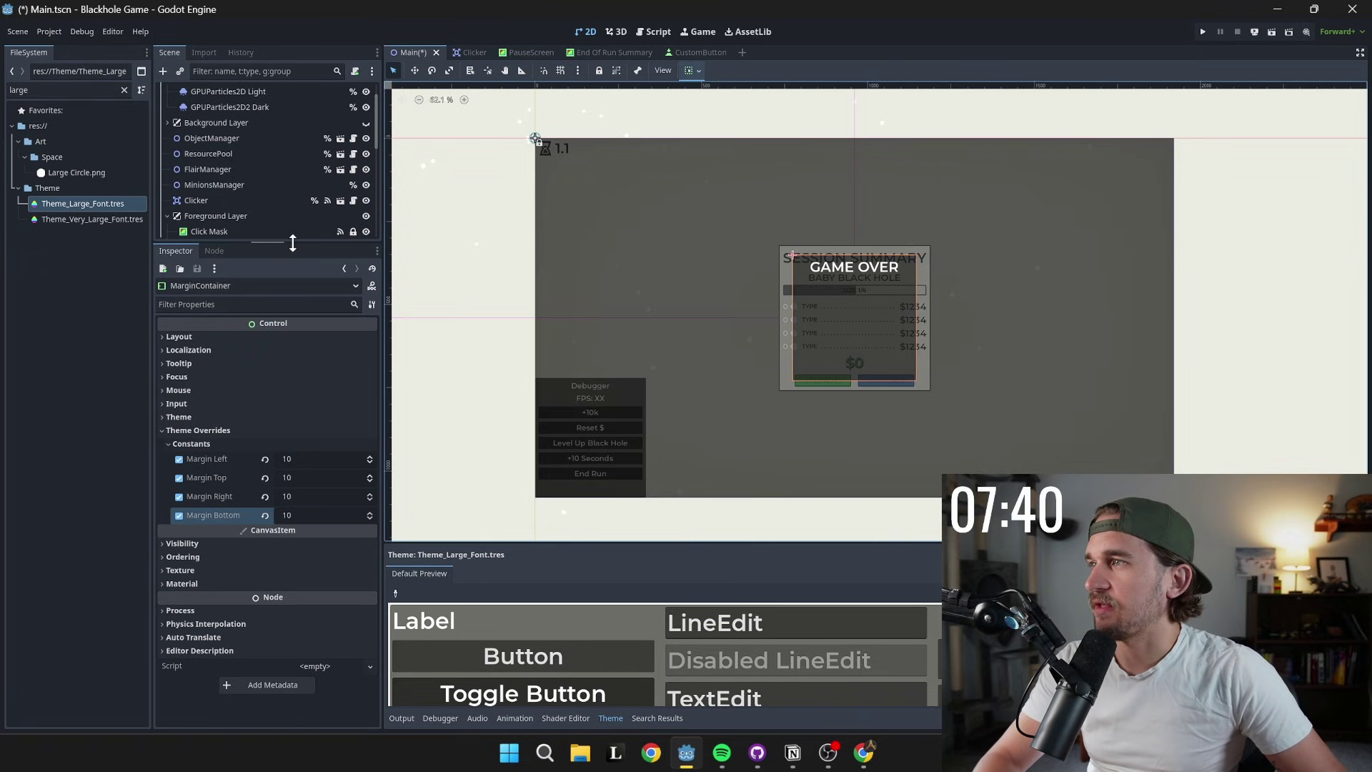
- Give the Game Over PanelContainer a new StyleBoxFlat panel style with the light grey swatch as its background color
left_click_drag(292, 242, 292, 446)
left_click(223, 386)
scroll(258, 576, "down", 5)
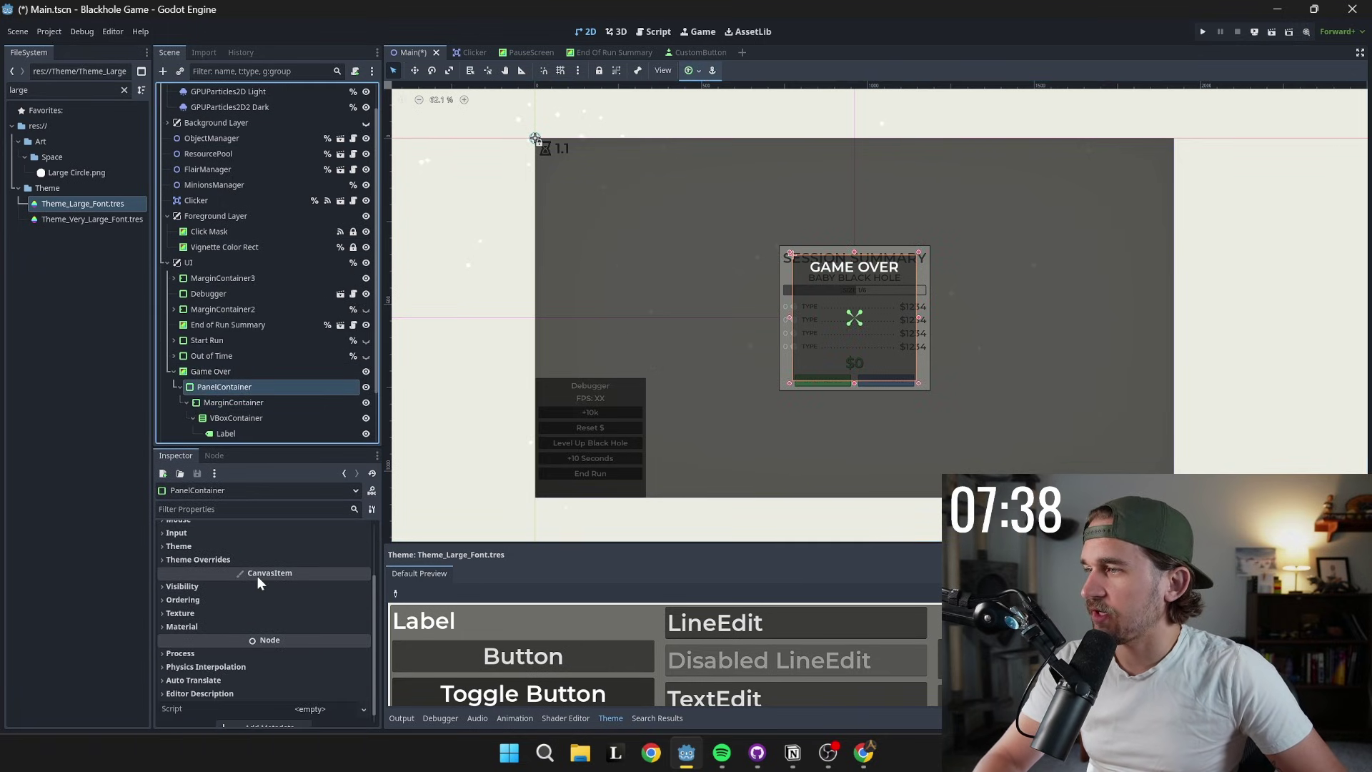
left_click(242, 572)
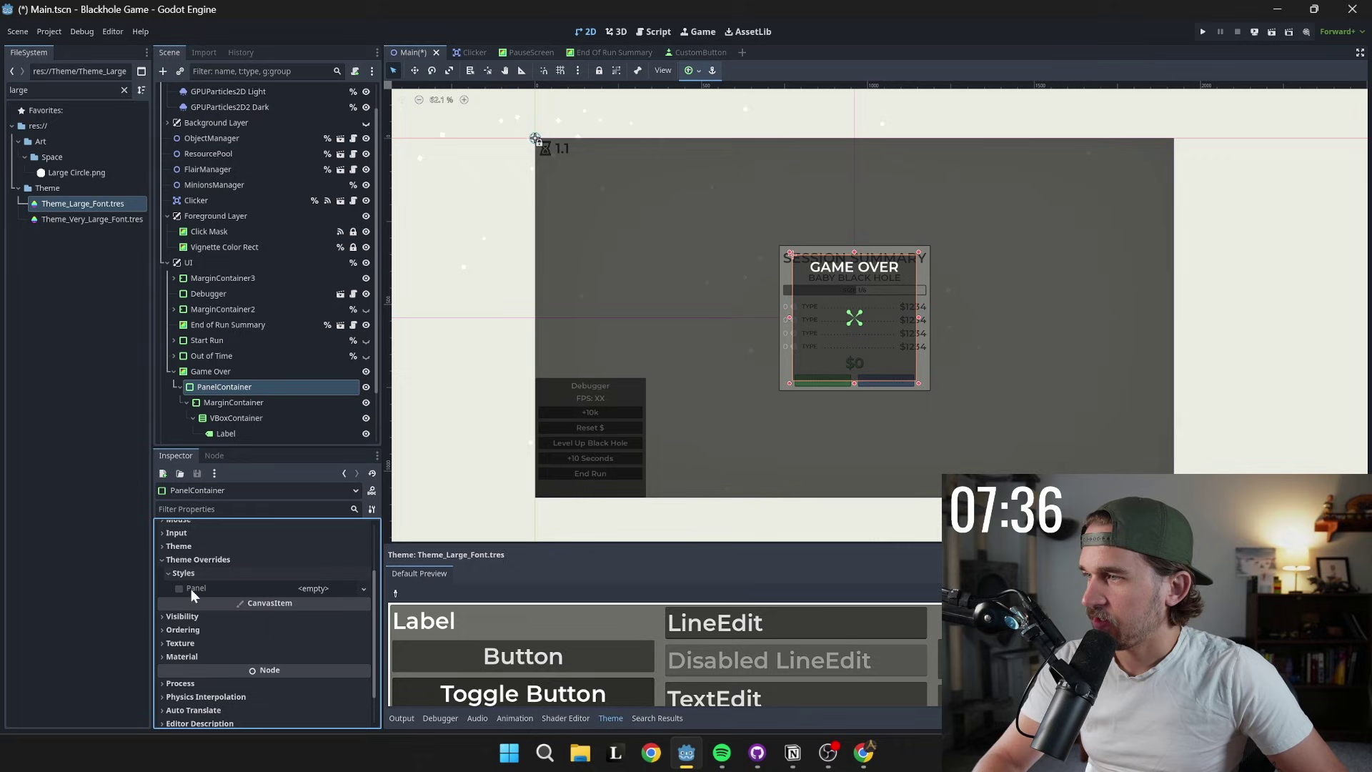
left_click(310, 586)
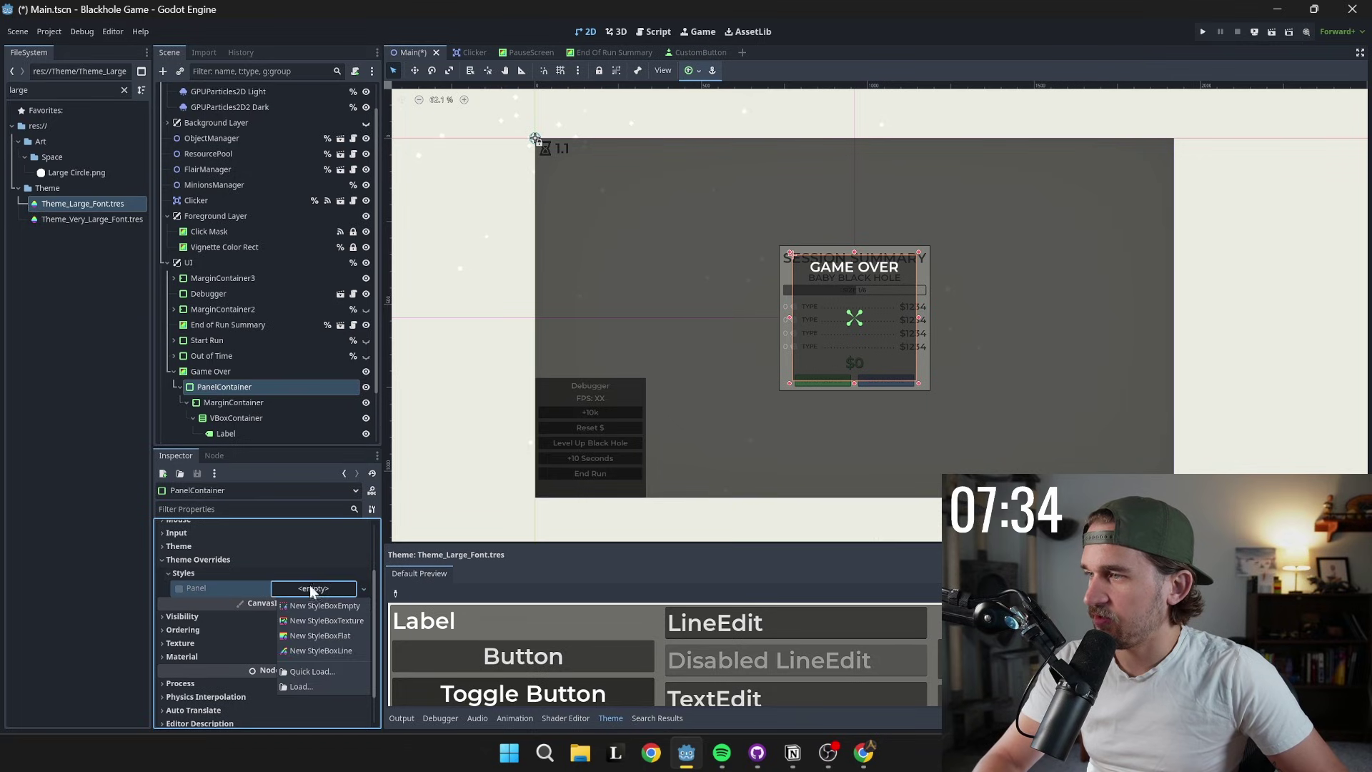
left_click(325, 621)
scroll(312, 596, "down", 2)
left_click(311, 621)
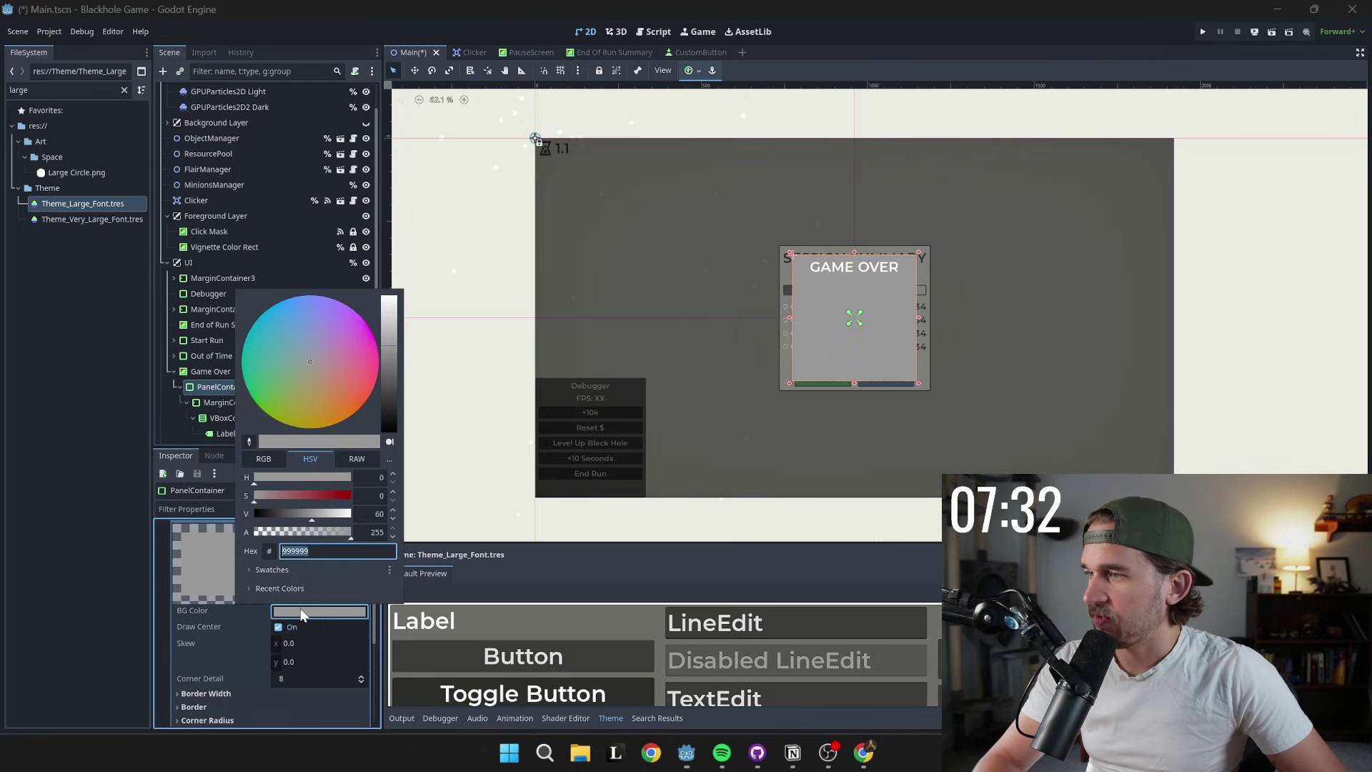
left_click(268, 607)
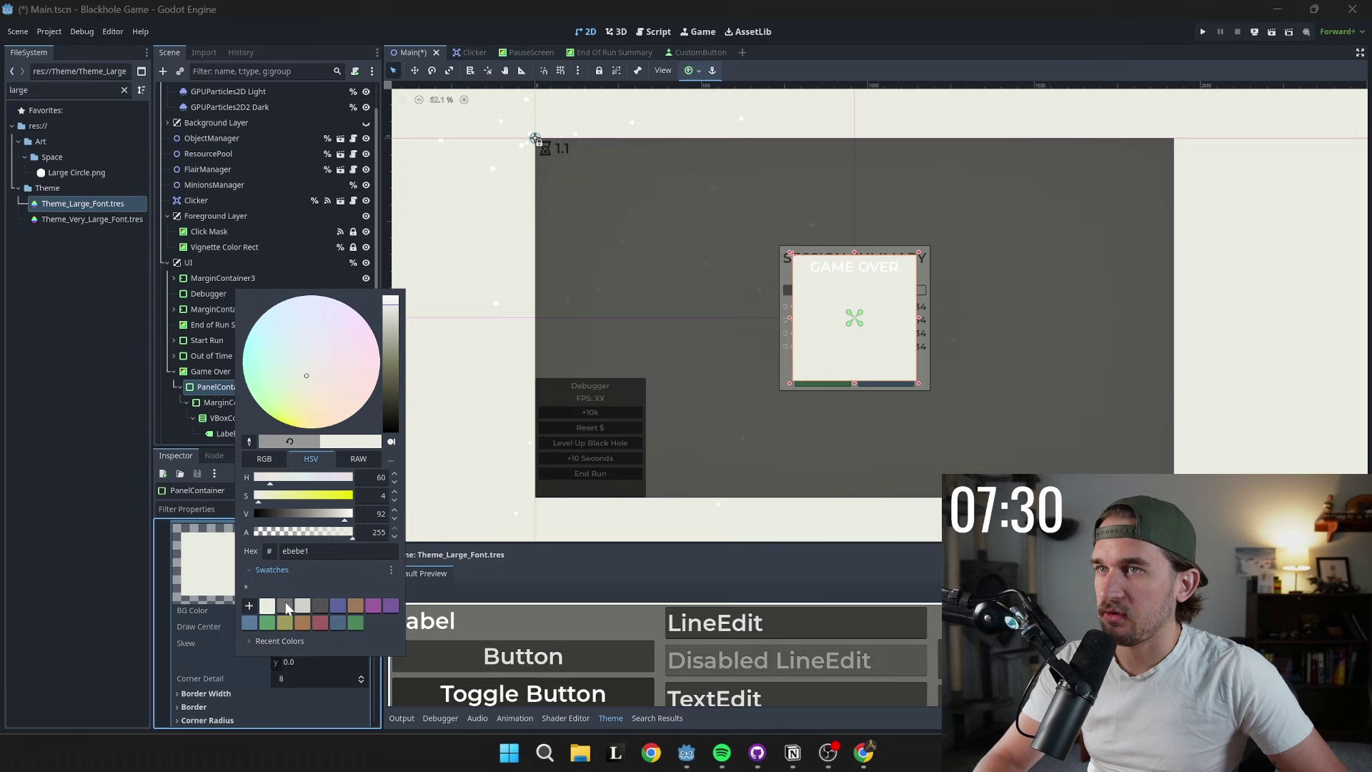
left_click(303, 605)
left_click(220, 572)
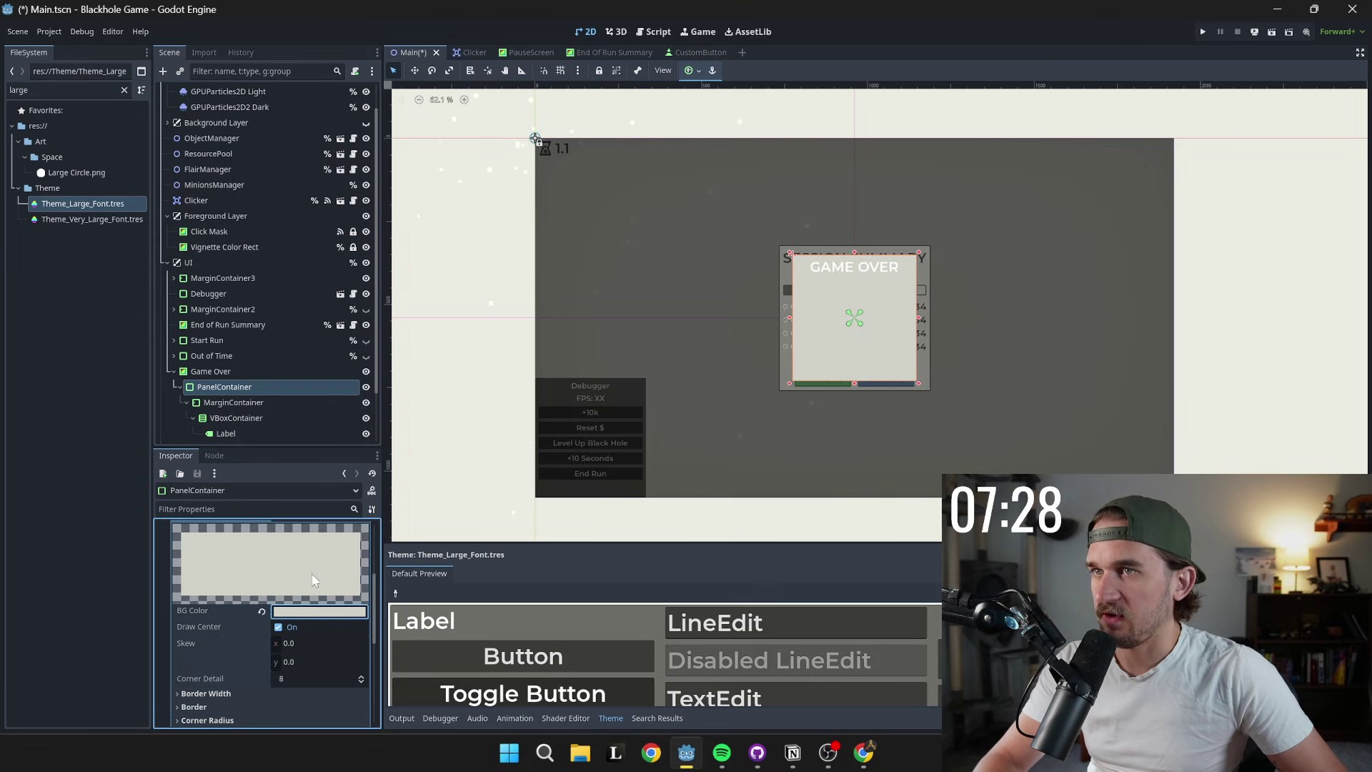
- Set the panel style's border width to 5 px on all four sides
scroll(312, 584, "down", 4)
left_click(279, 597)
left_click(313, 611)
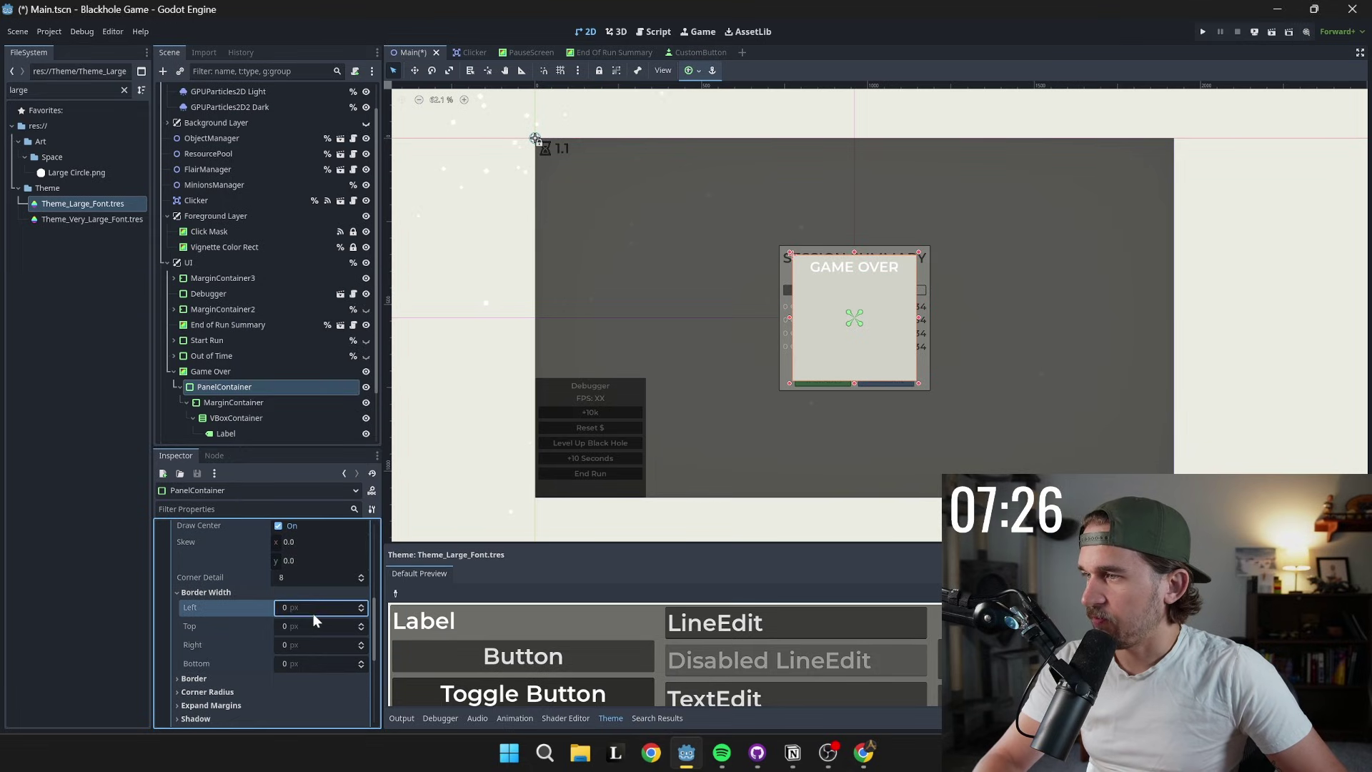
type("5")
key("Return")
left_click(308, 628)
type("5")
left_click(308, 645)
type("5")
left_click(312, 663)
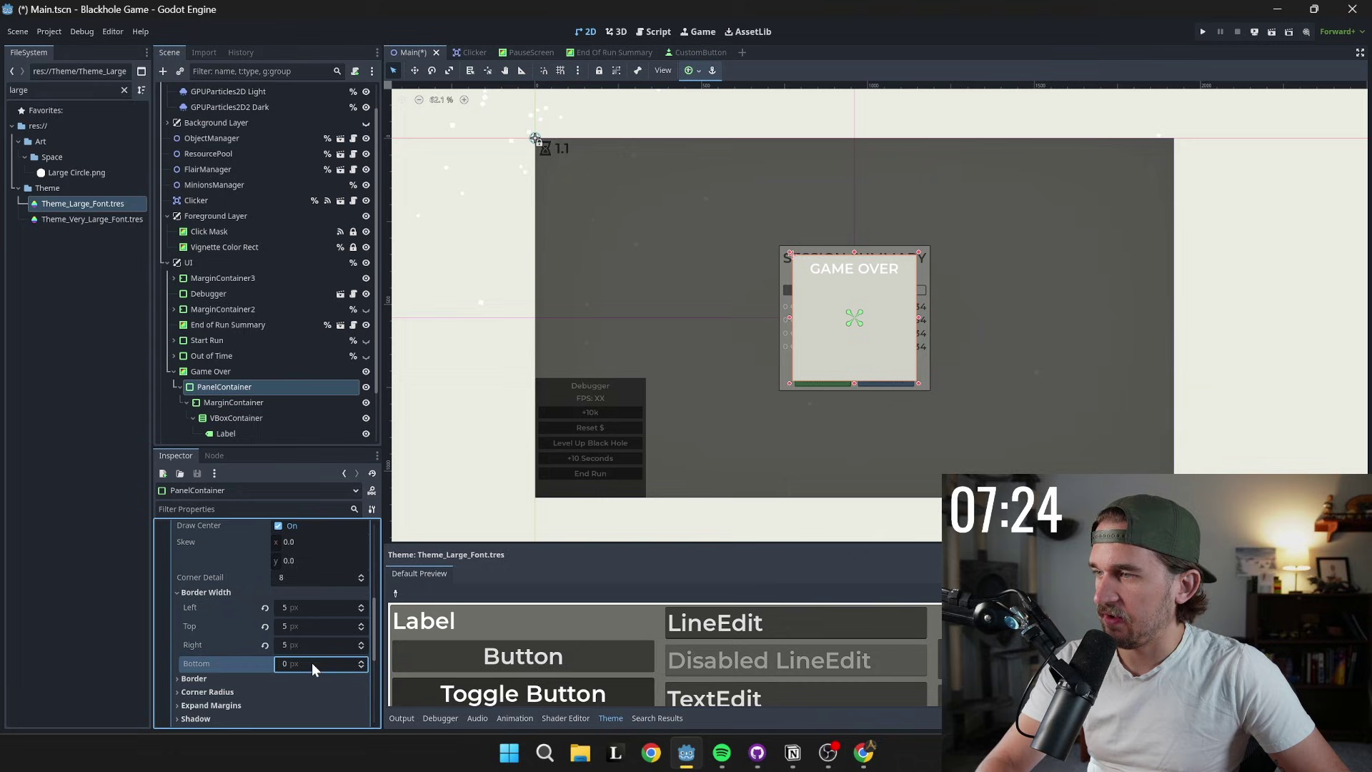
type("5")
- Set the panel style's border color to the dark grey swatch
left_click(260, 680)
scroll(255, 663, "down", 2)
left_click(297, 646)
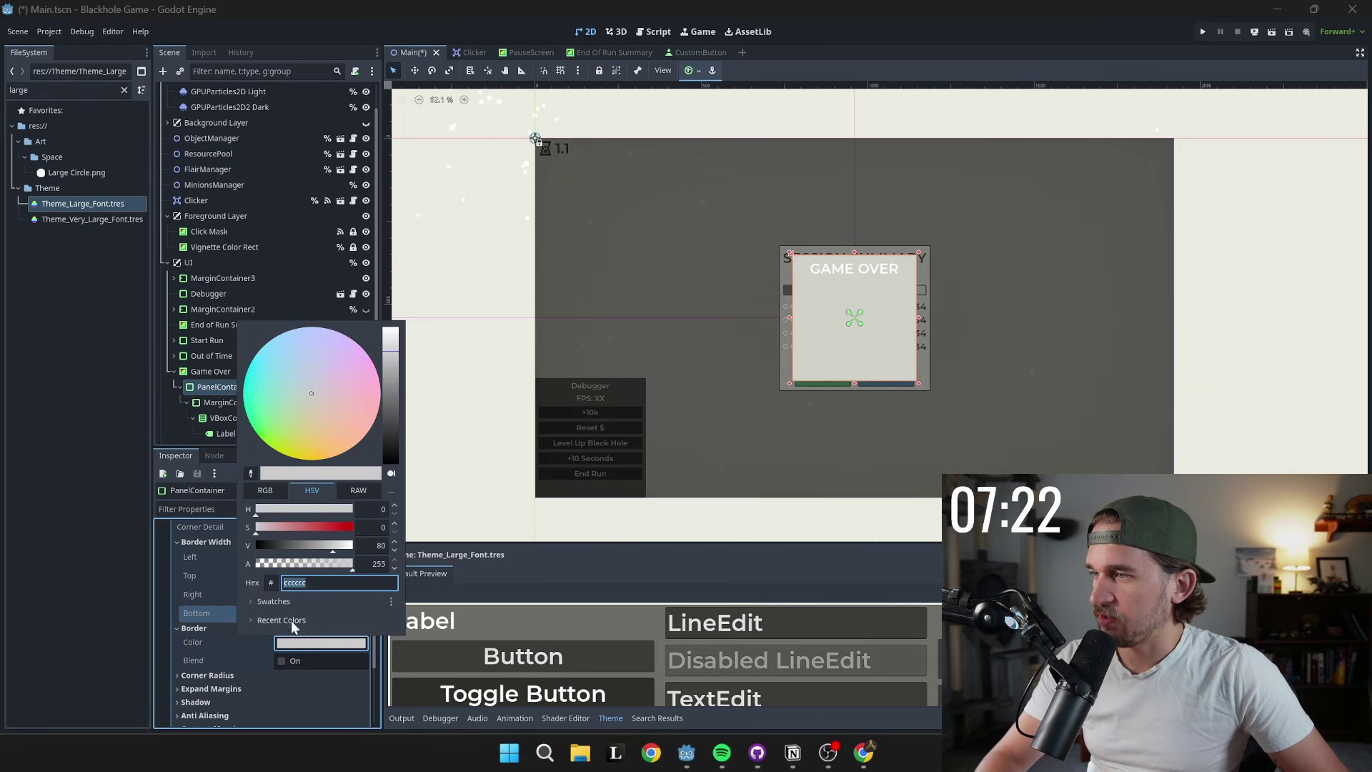
left_click(323, 634)
left_click(216, 657)
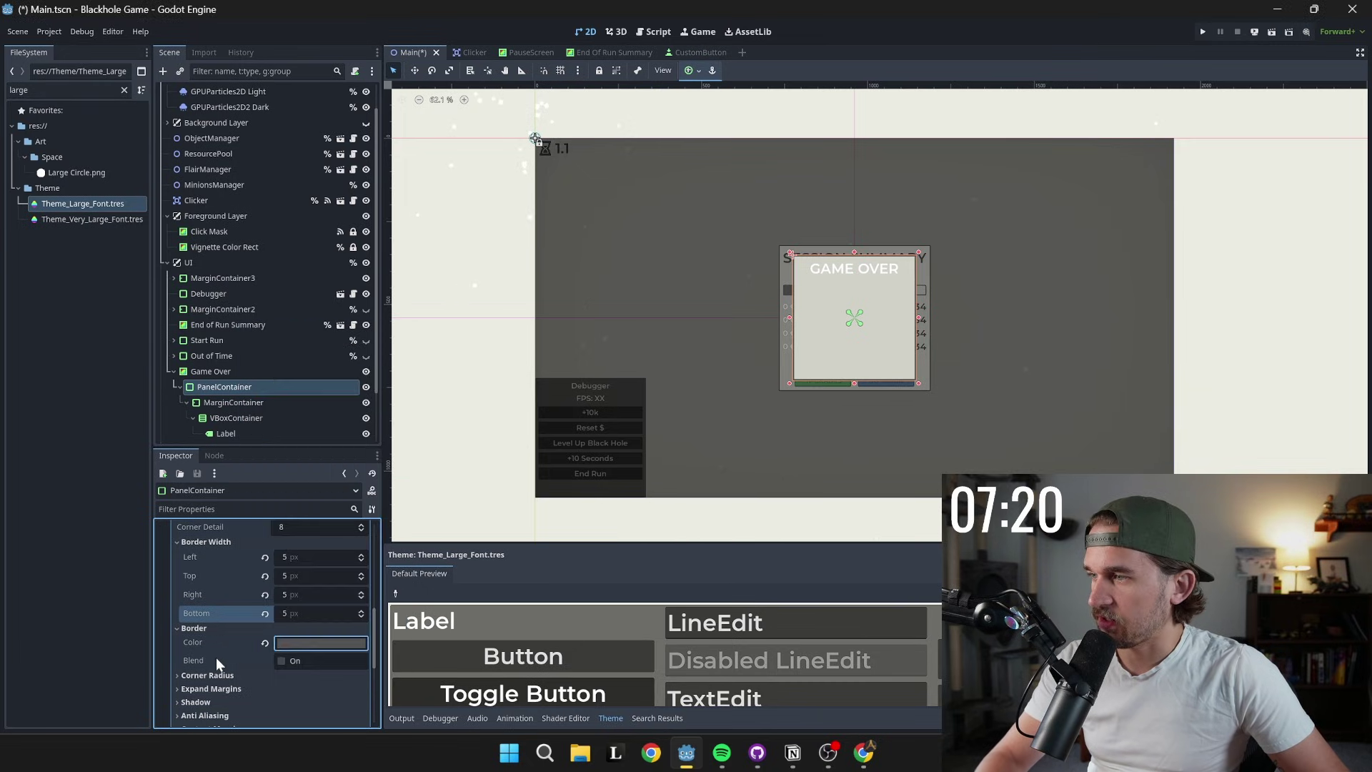
- Round all four corners of the panel style with a 3 px corner radius
scroll(300, 650, "down", 2)
left_click(300, 624)
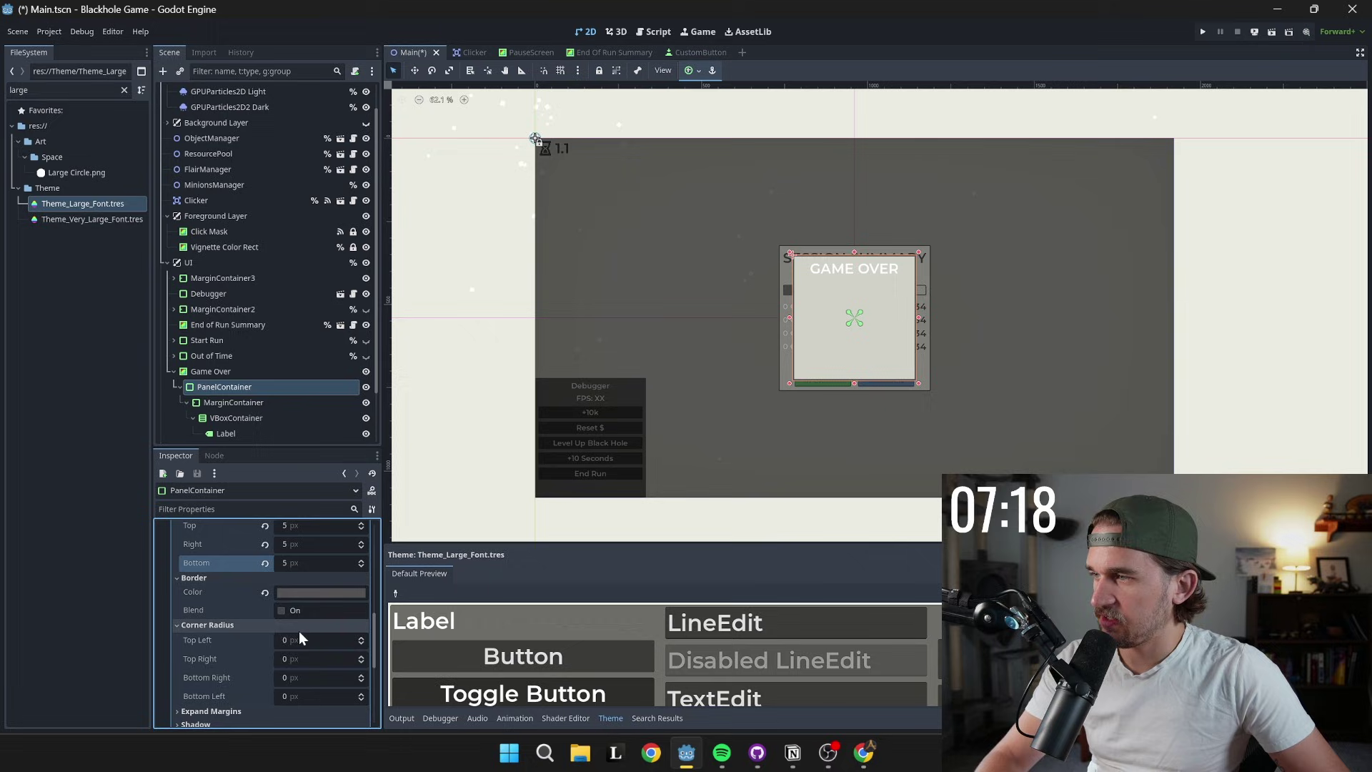
left_click(307, 639)
type("3")
key("Tab")
type("3")
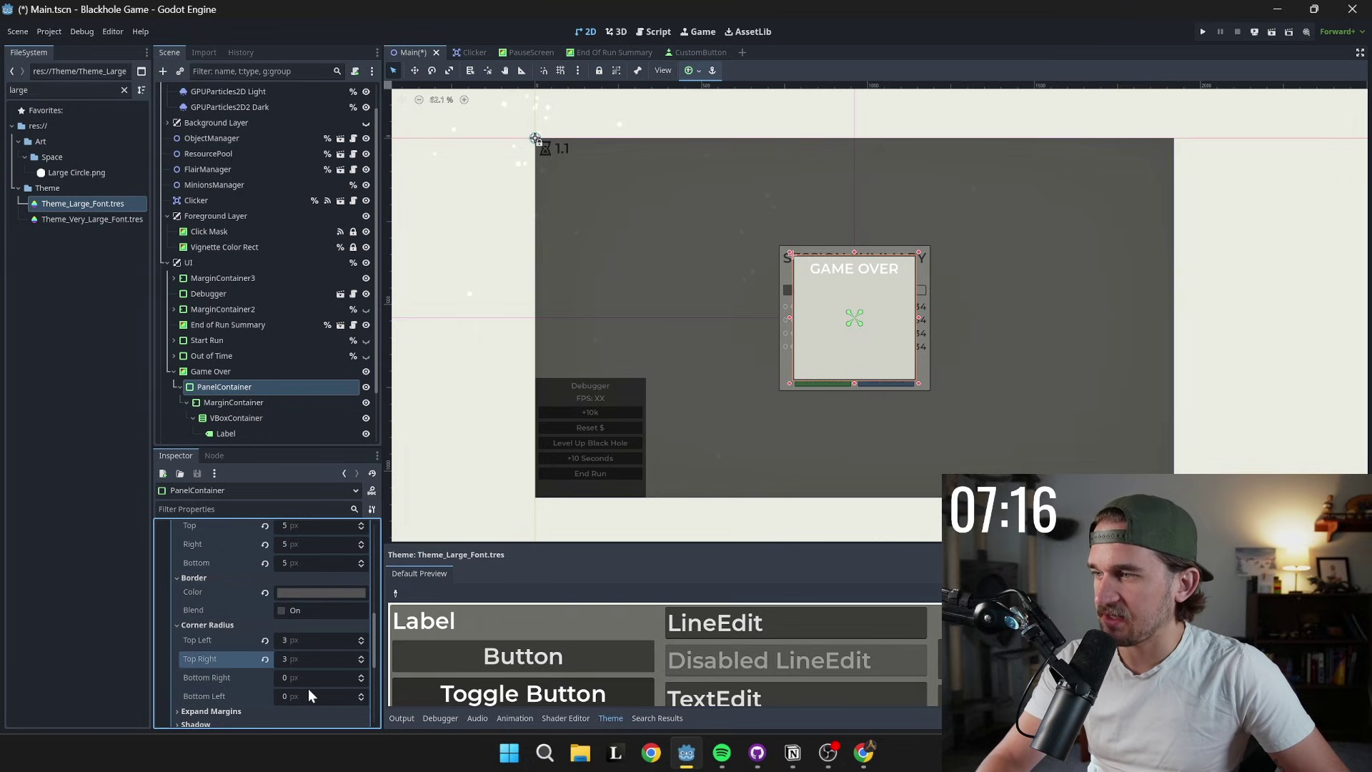
key("Tab")
type("3")
key("Tab")
type("3")
scroll(795, 278, "up", 5)
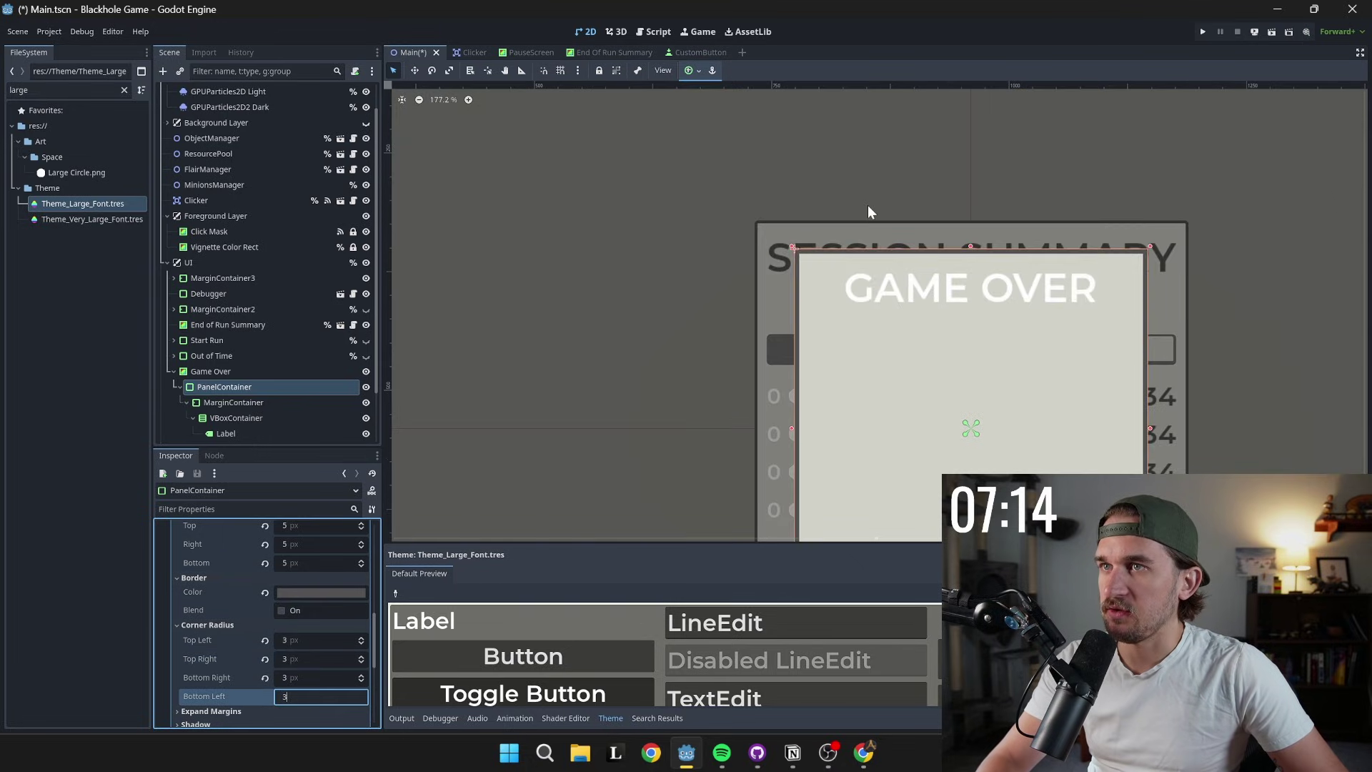
left_click(795, 278)
- Override the GAME OVER label's font color with the dark grey swatch 525254 and save the scene
scroll(850, 247, "down", 3)
left_click(881, 289)
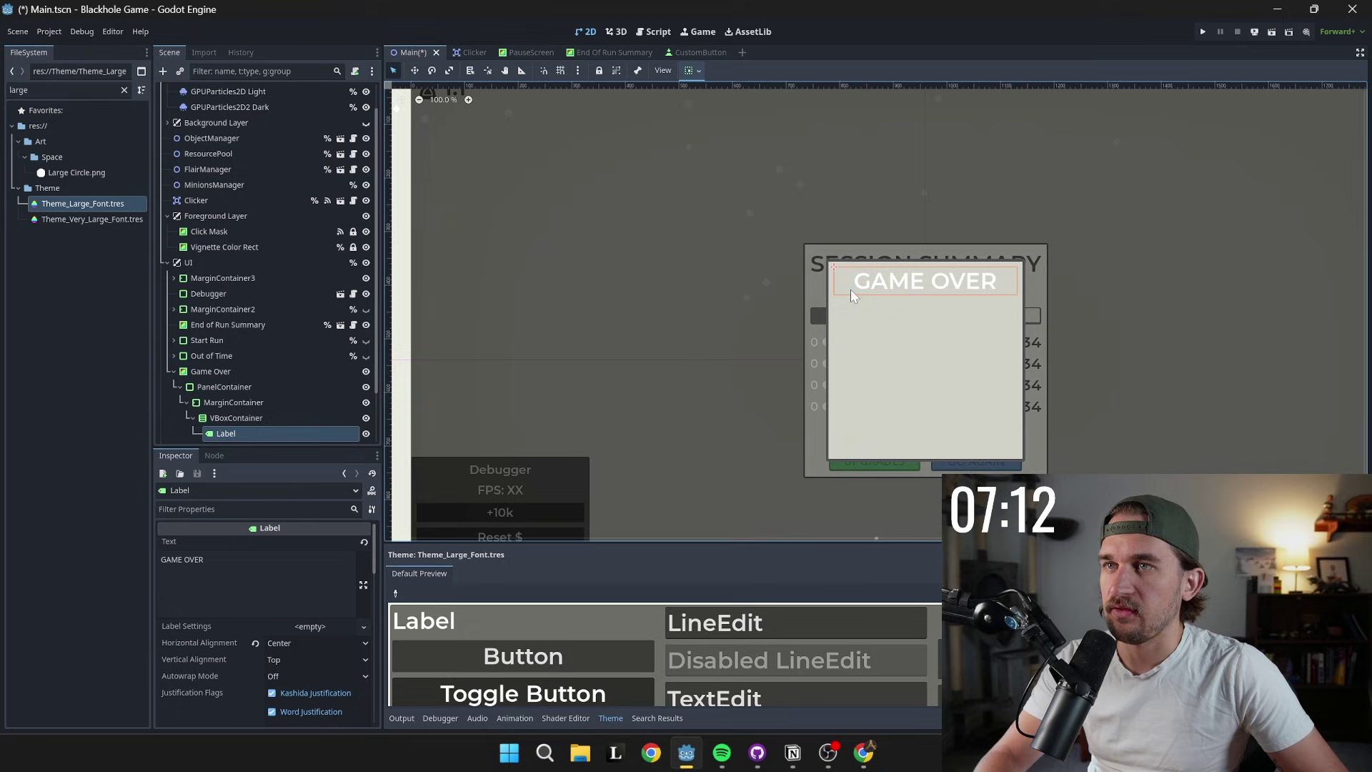
scroll(273, 427, "down", 3)
scroll(303, 622, "down", 10)
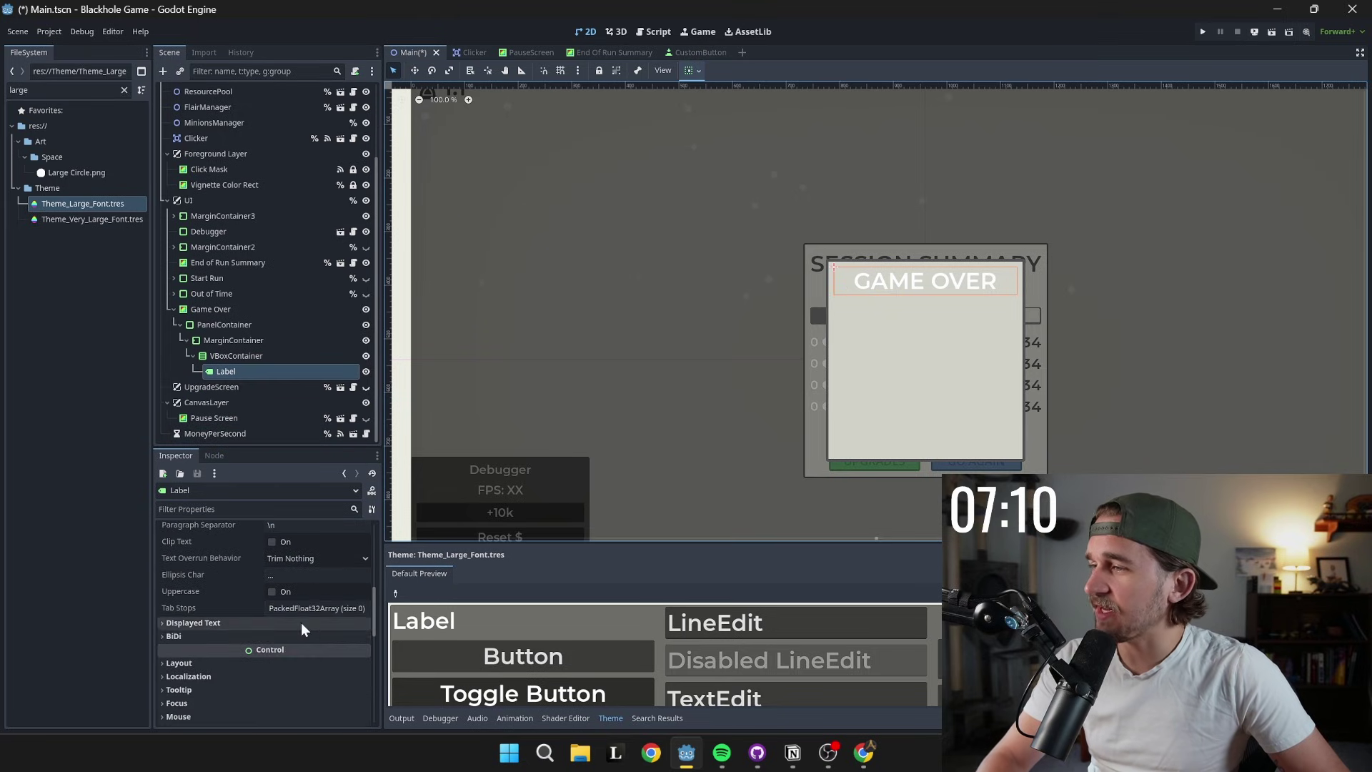
scroll(254, 643, "down", 2)
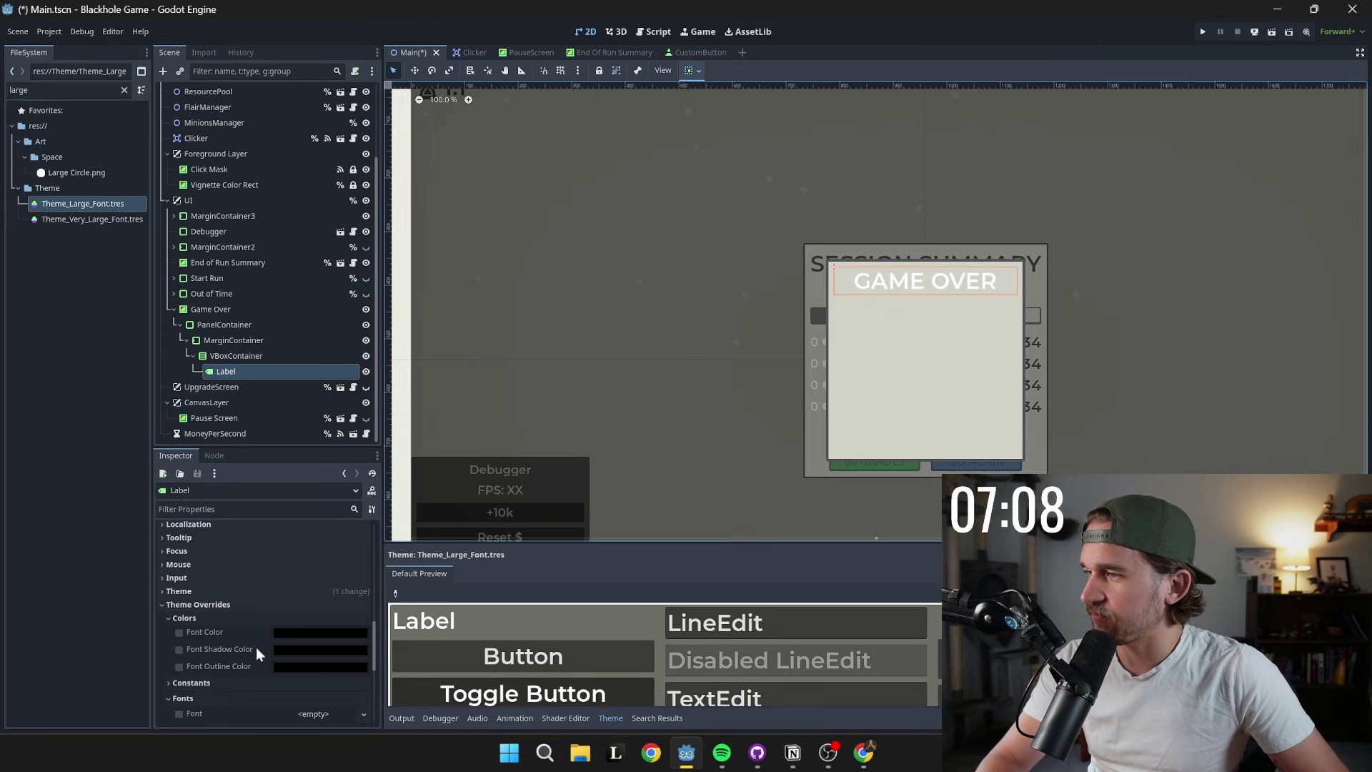
left_click(178, 632)
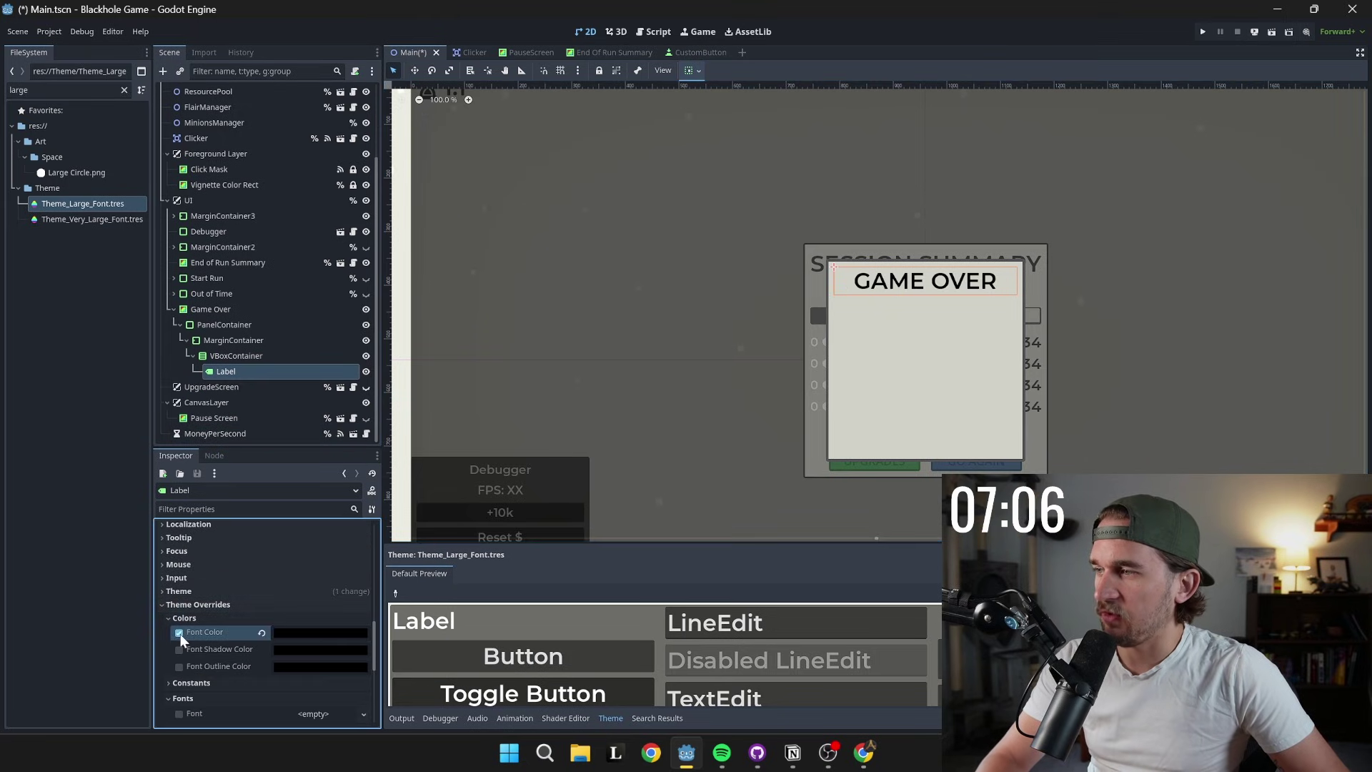
left_click(290, 631)
left_click(260, 601)
left_click(322, 627)
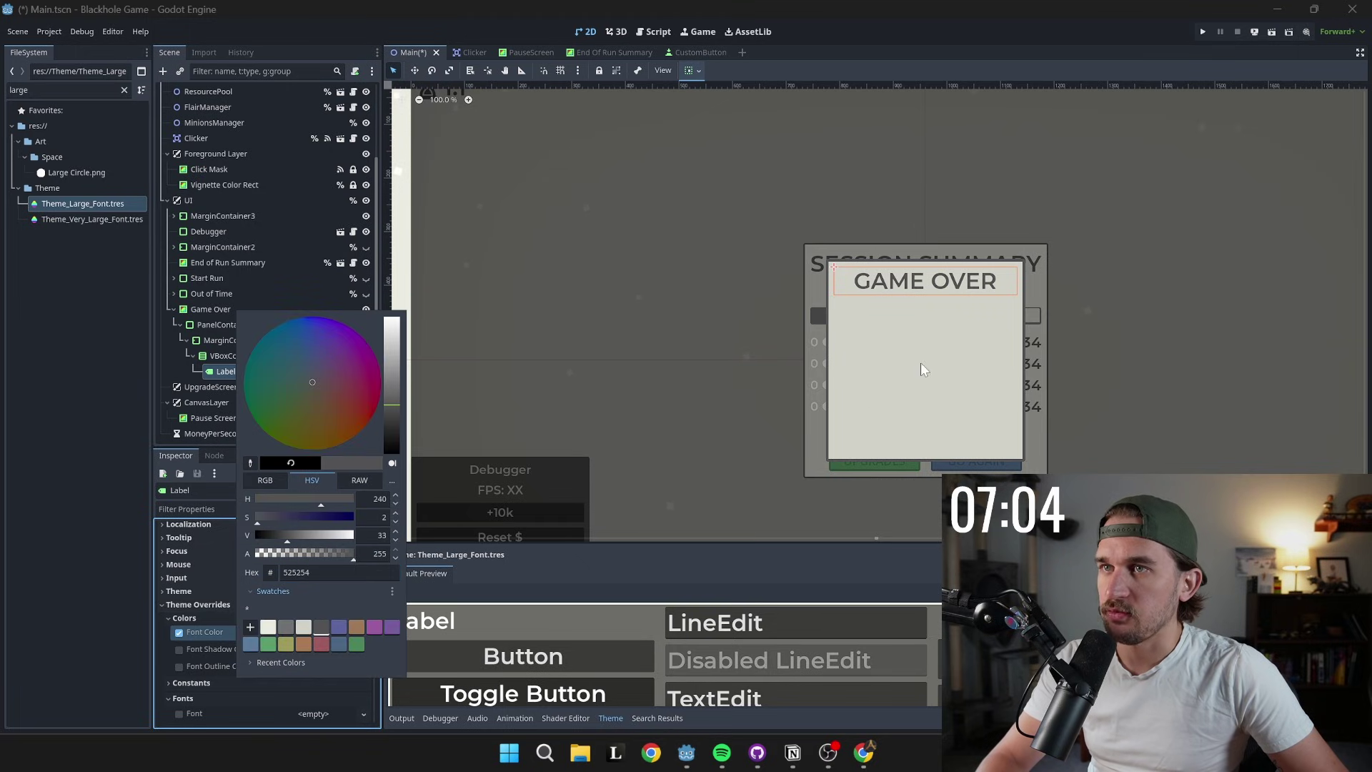
left_click(512, 326)
key("ctrl+s")
- Declare an on_game_over() function in Main.gd between _ready() and _on_game_state_changed()
left_click(251, 308)
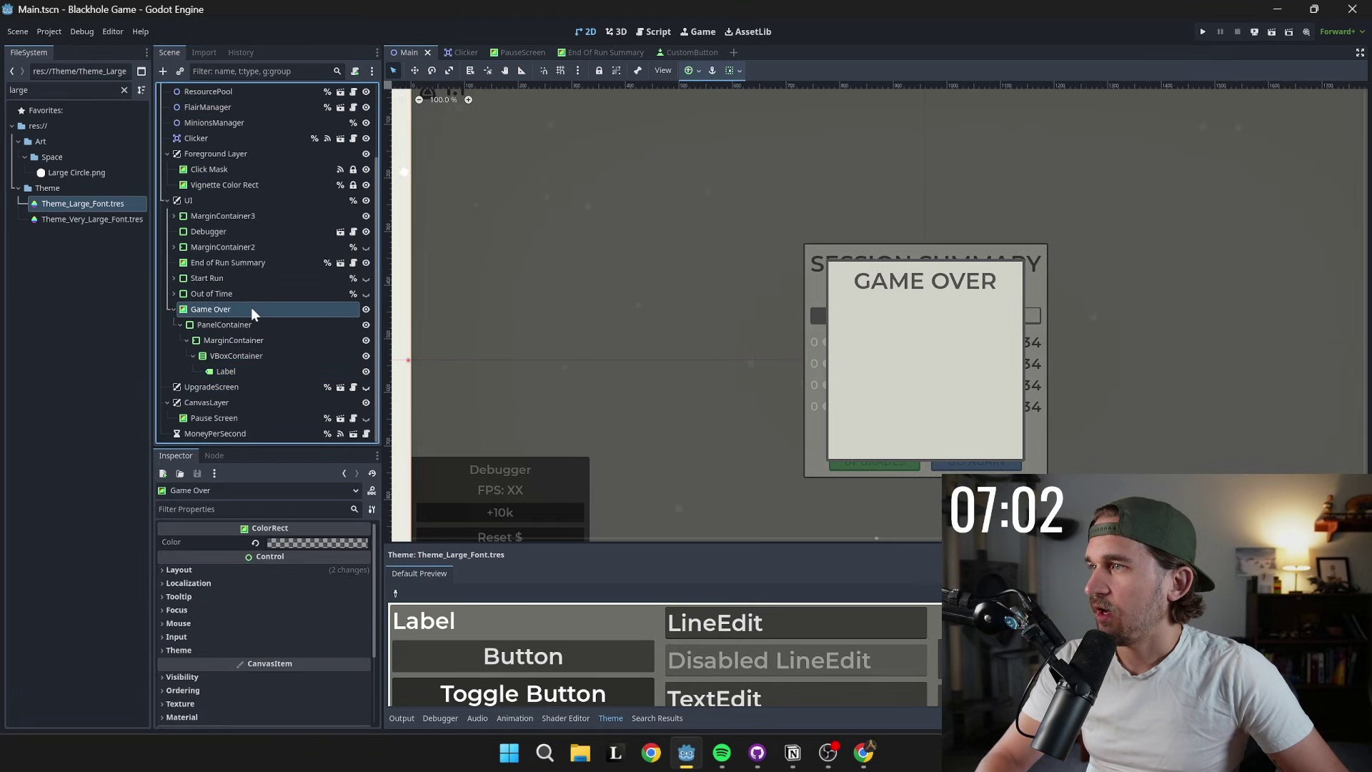
left_click(653, 31)
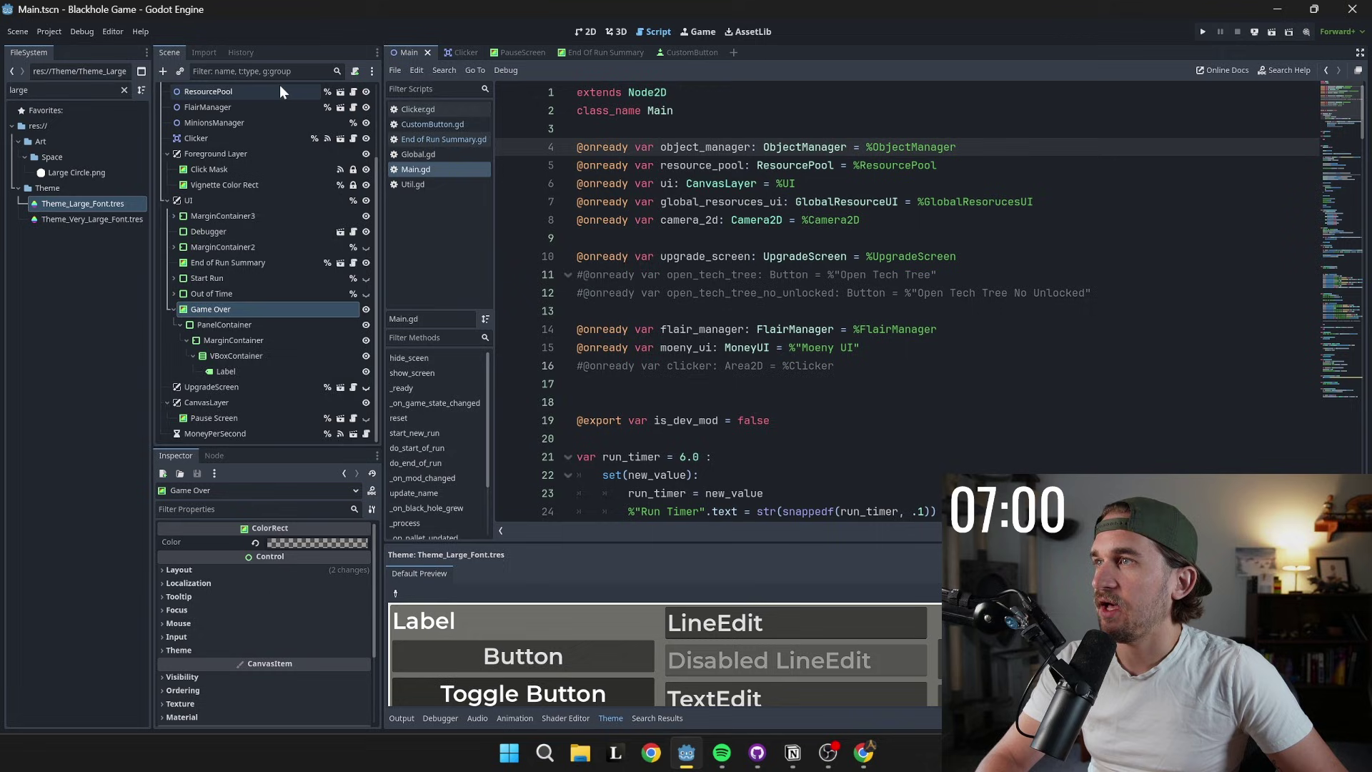
scroll(278, 89, "up", 3)
scroll(786, 301, "down", 20)
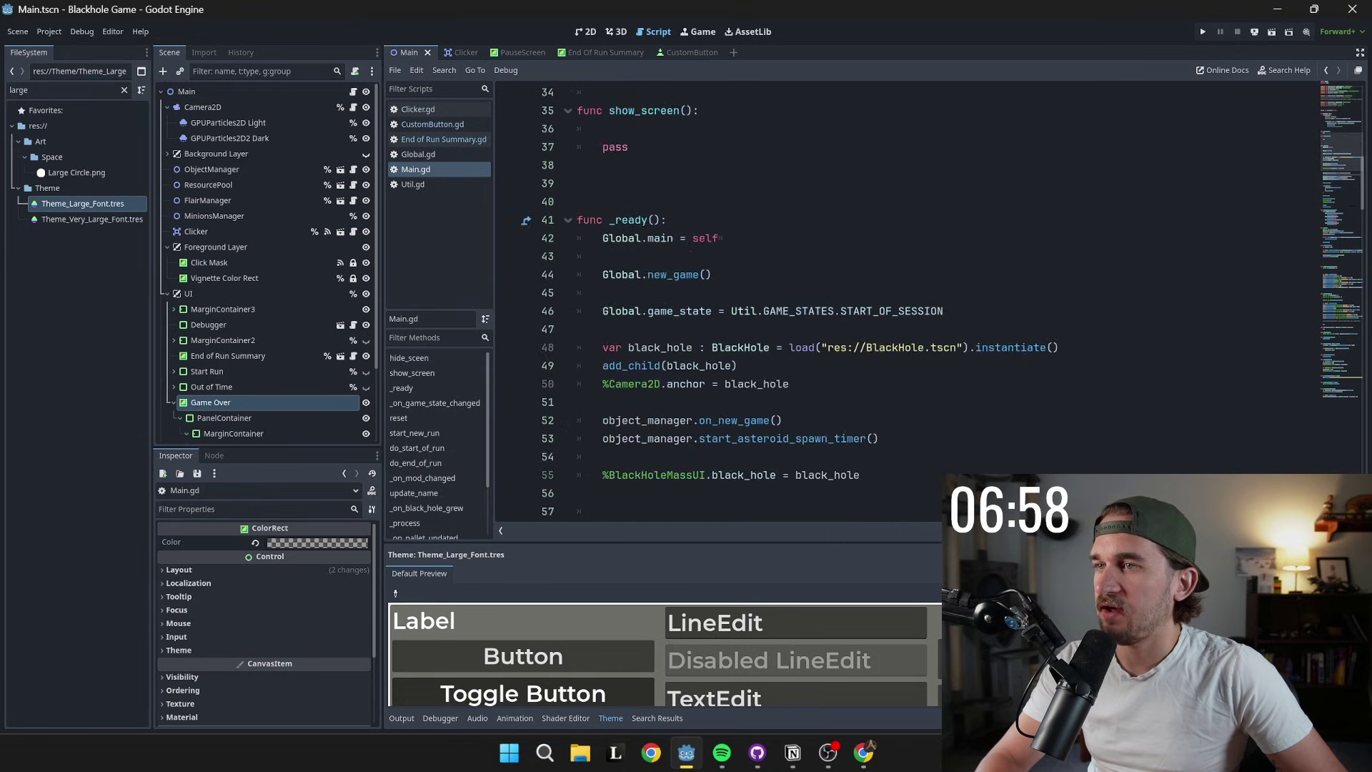
scroll(785, 300, "down", 3)
left_click(699, 201)
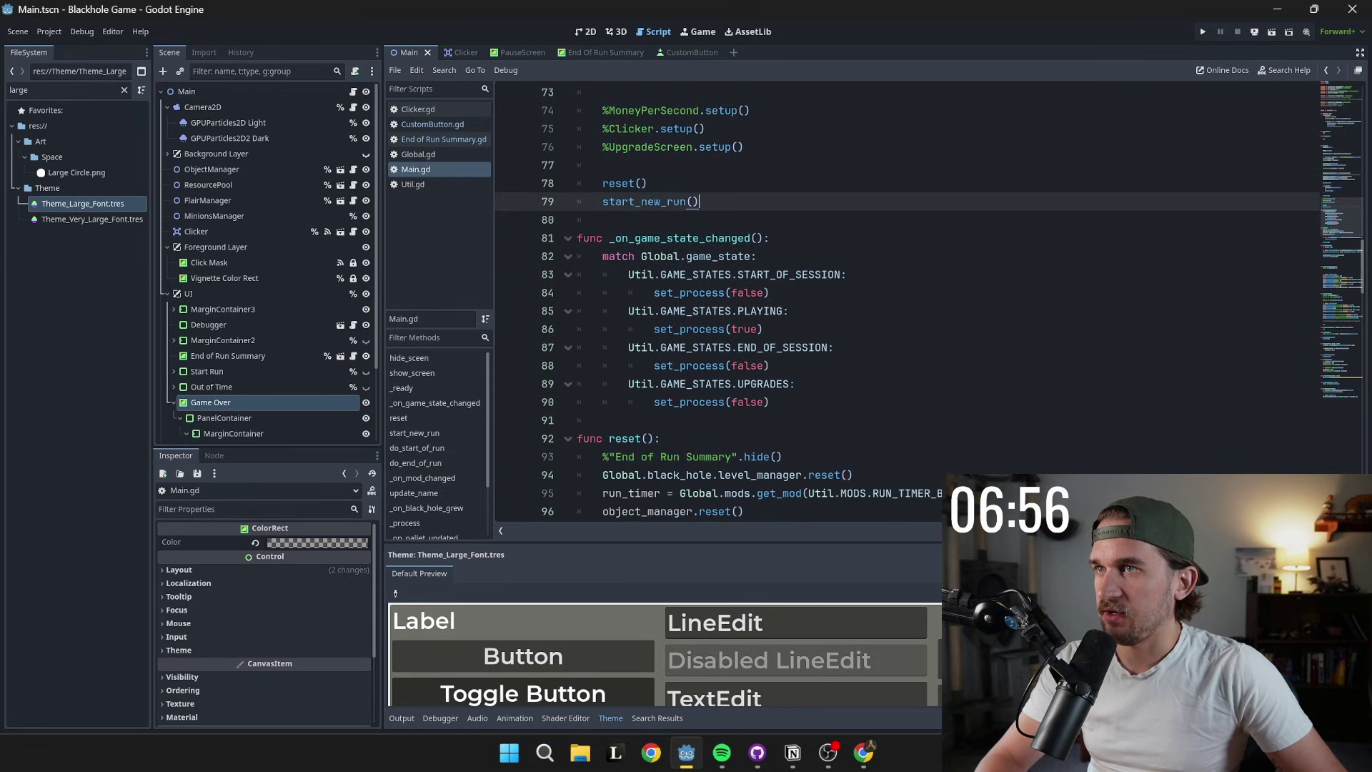
key("Return")
key("Return")
key("BackSpace")
key("BackSpace")
key("Return")
key("BackSpace")
type("func")
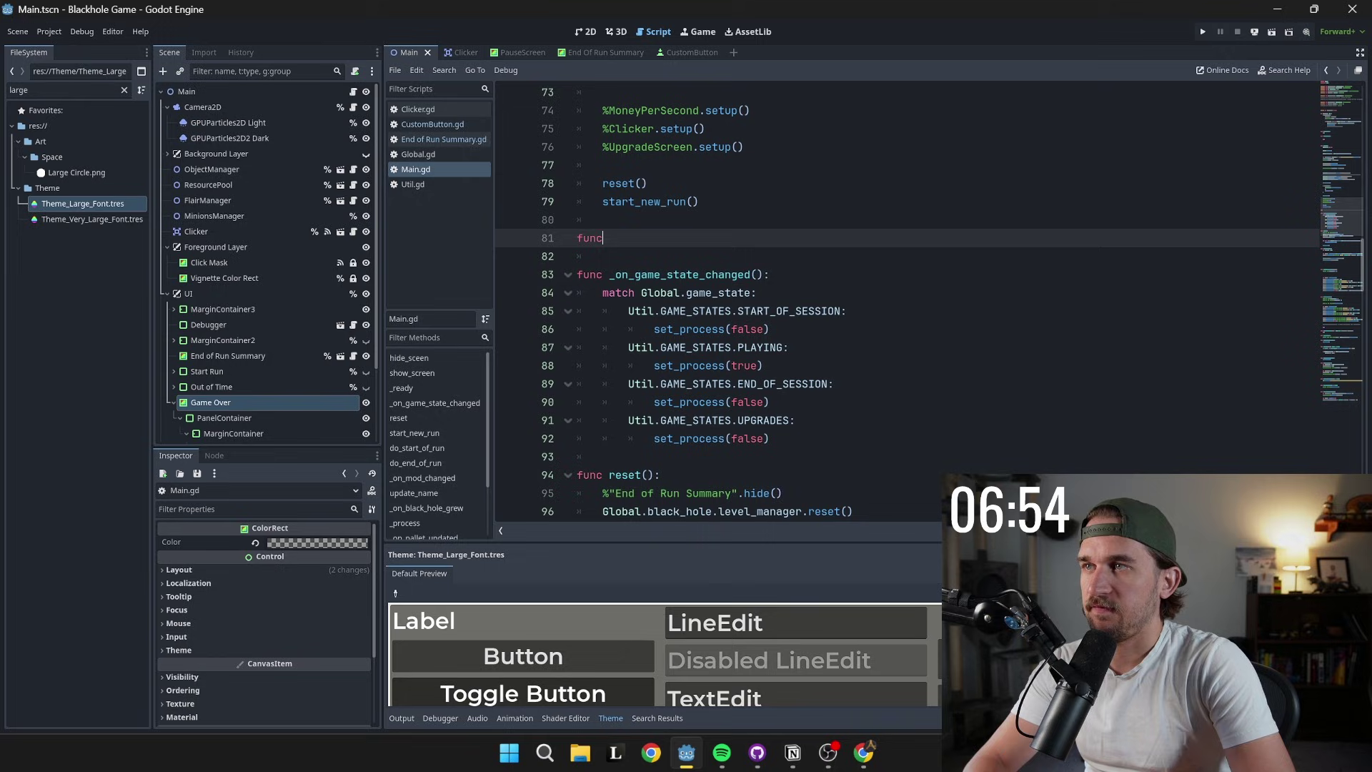
type(" on_game ")
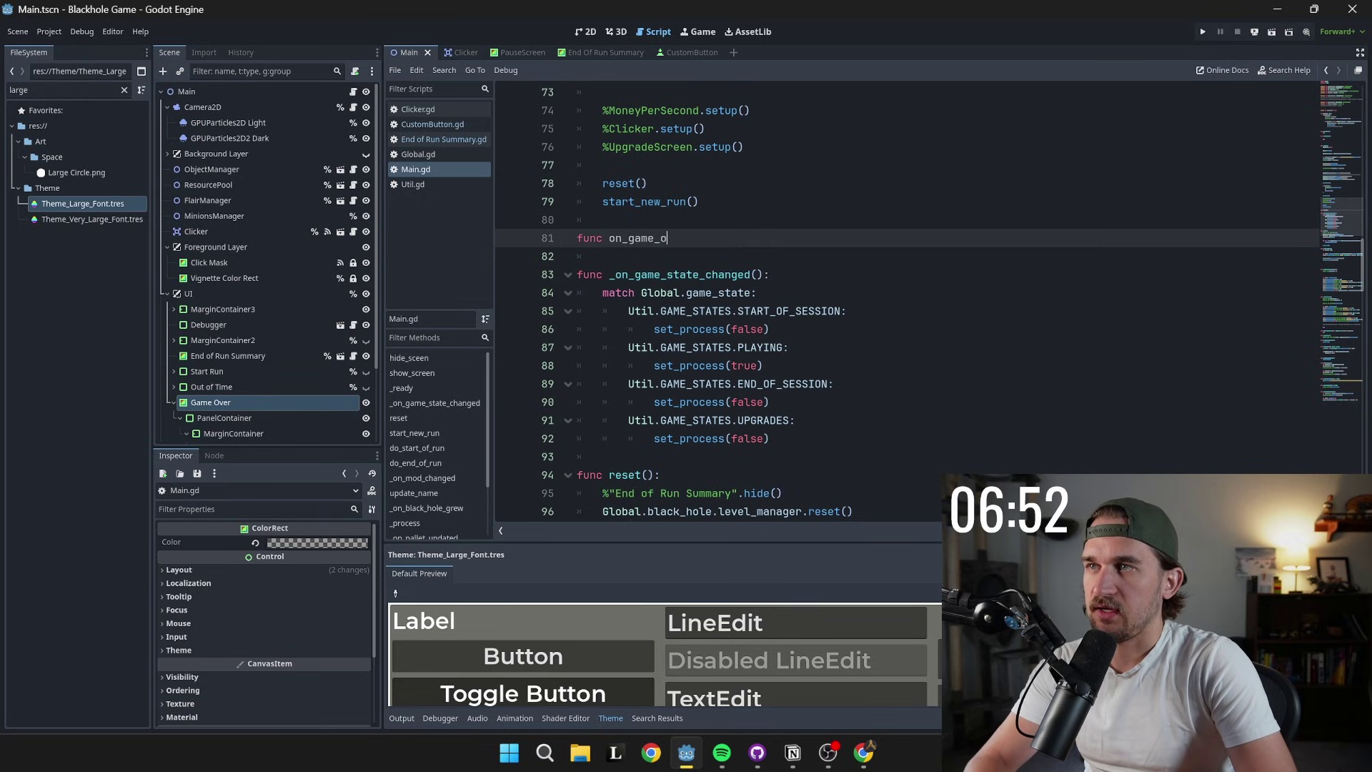
type("over():")
key("Return")
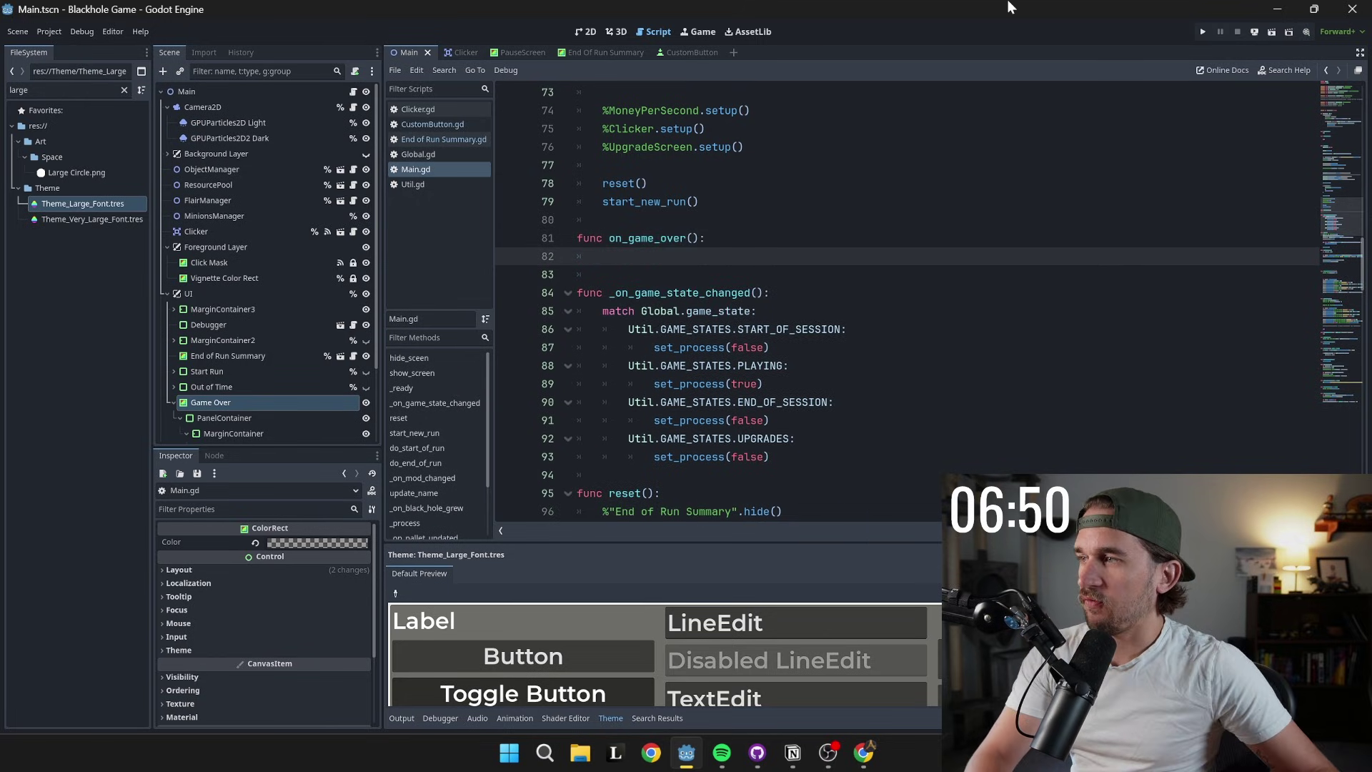
- Try to reference the Game Over node by its scene path inside on_game_over()
right_click(220, 402)
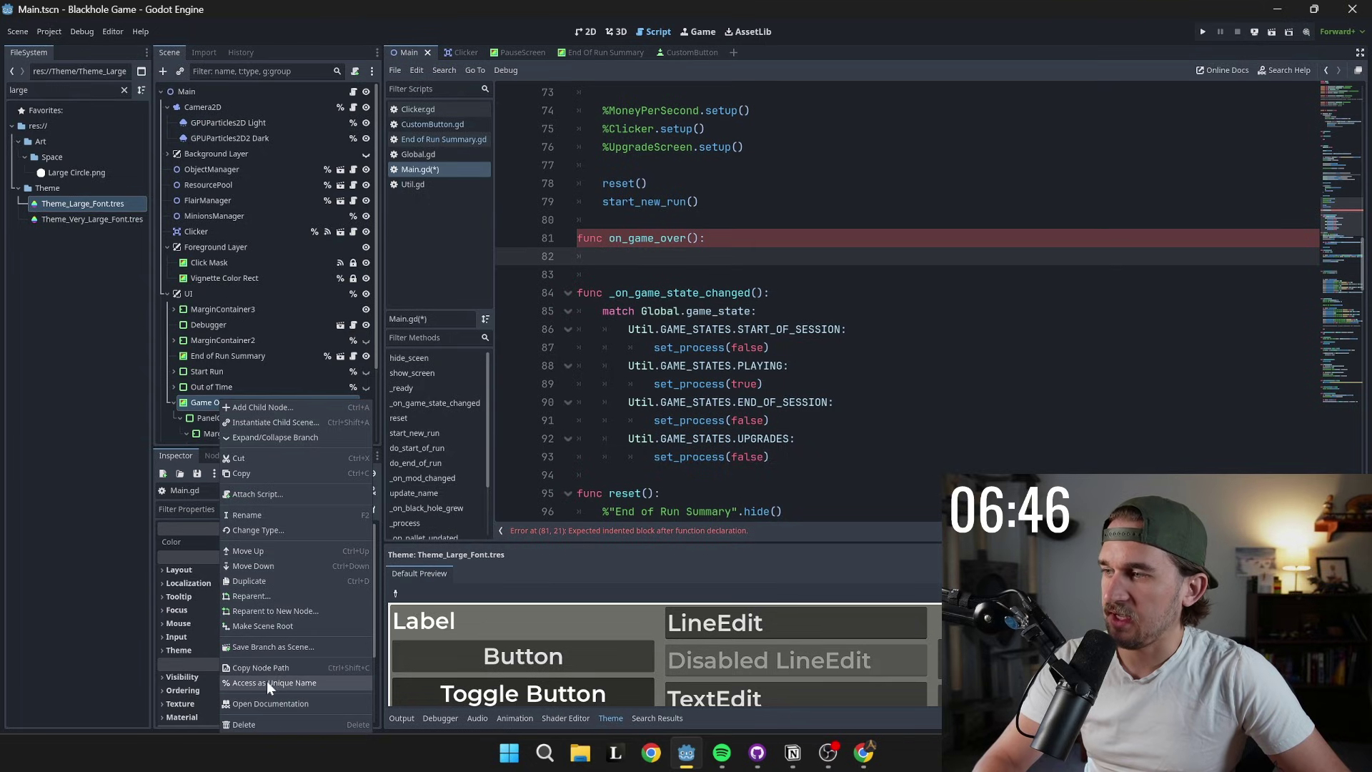
left_click(208, 405)
left_click_drag(207, 404, 714, 259)
key("shift+Home")
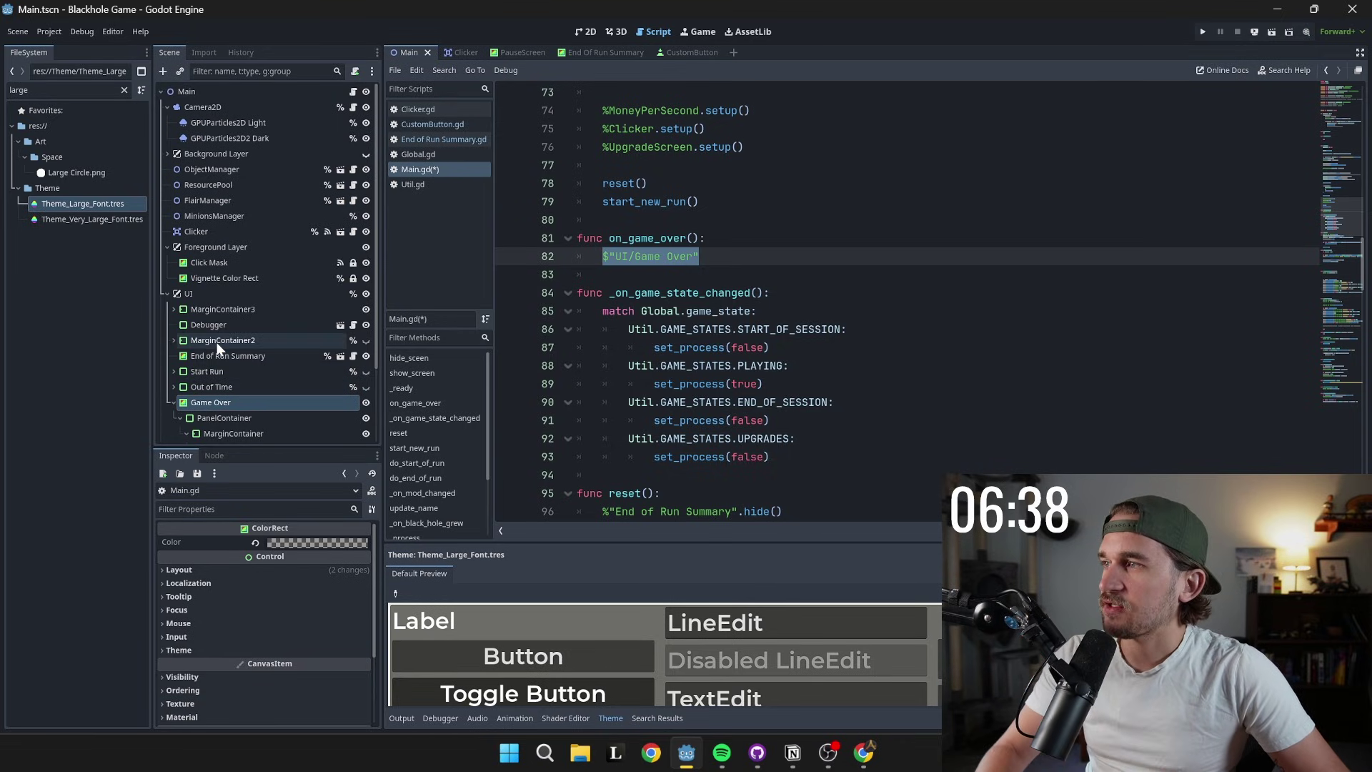
scroll(216, 341, "down", 3)
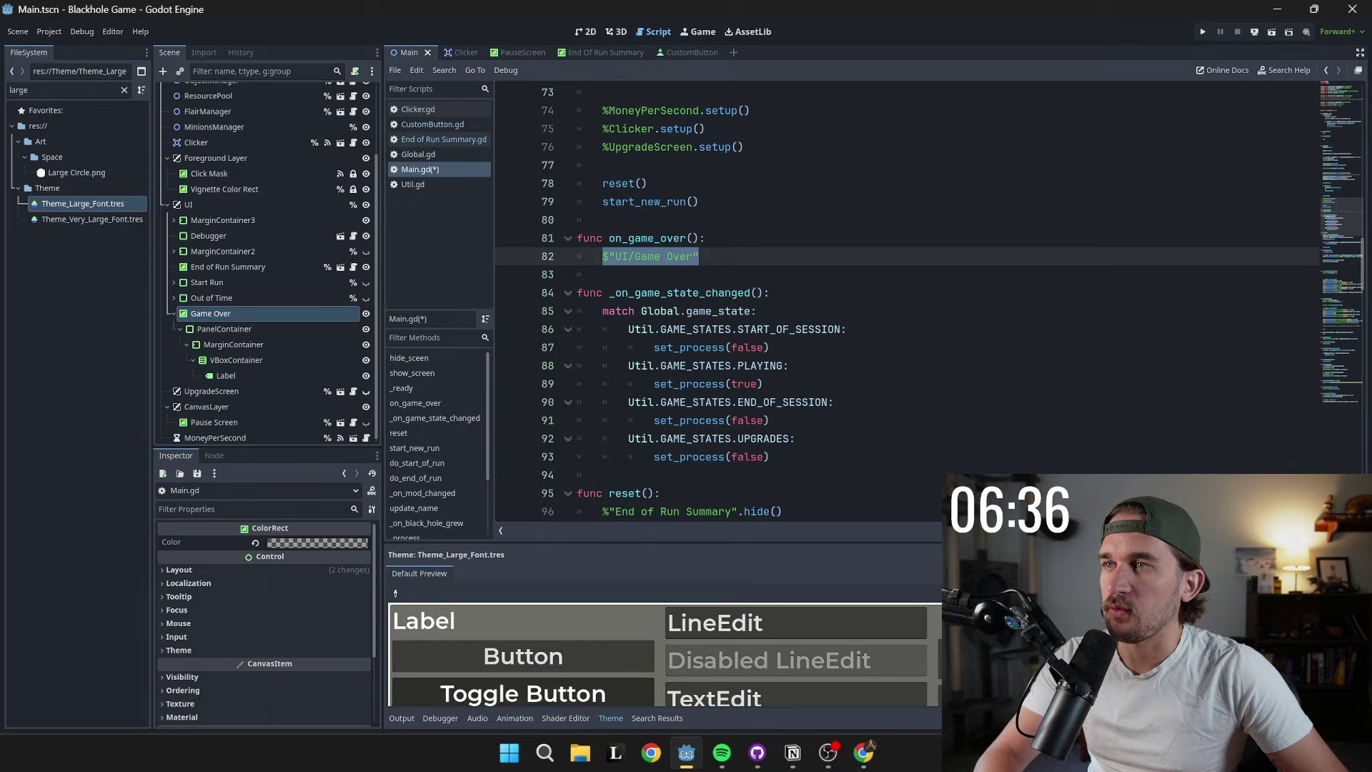
left_click_drag(700, 256, 603, 255)
key("BackSpace")
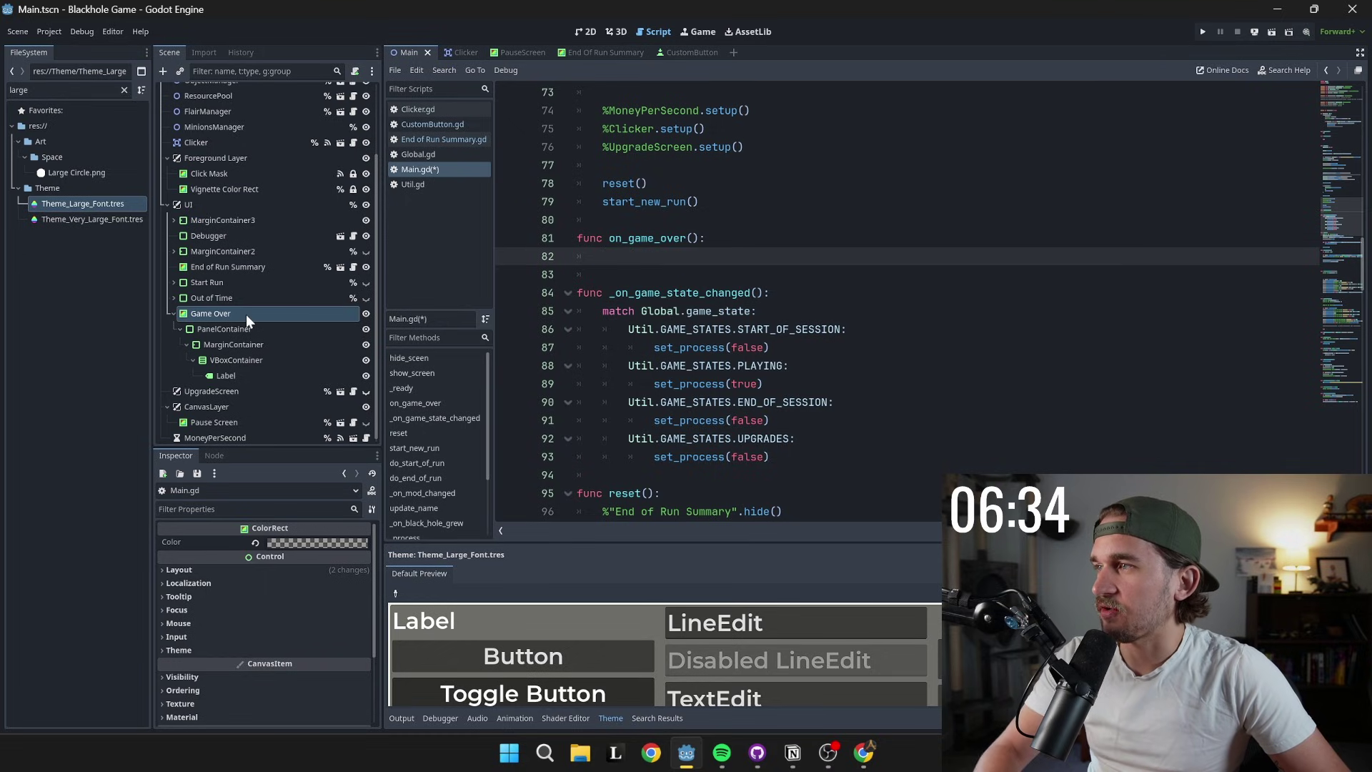
- Make the Game Over node accessible as a unique name in the scene
right_click(245, 314)
left_click(306, 590)
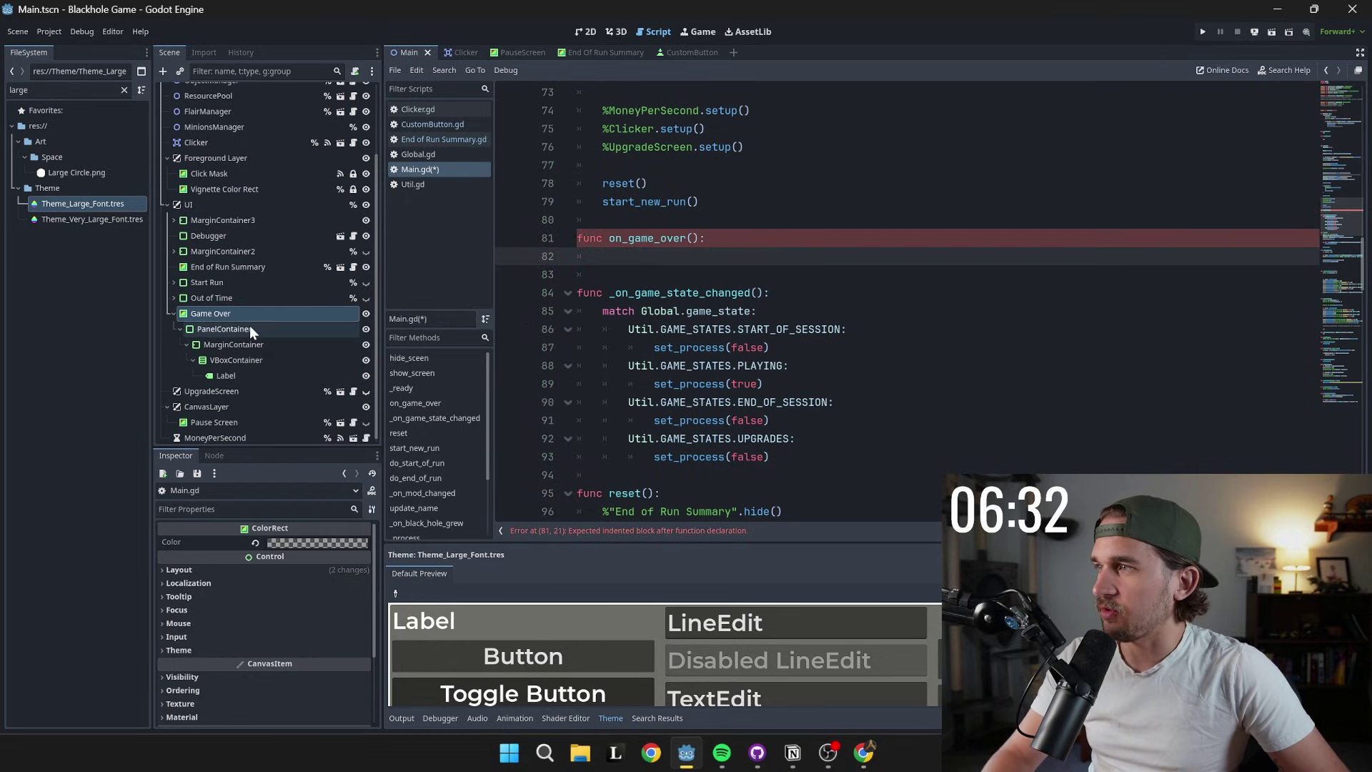
right_click(250, 314)
left_click(313, 593)
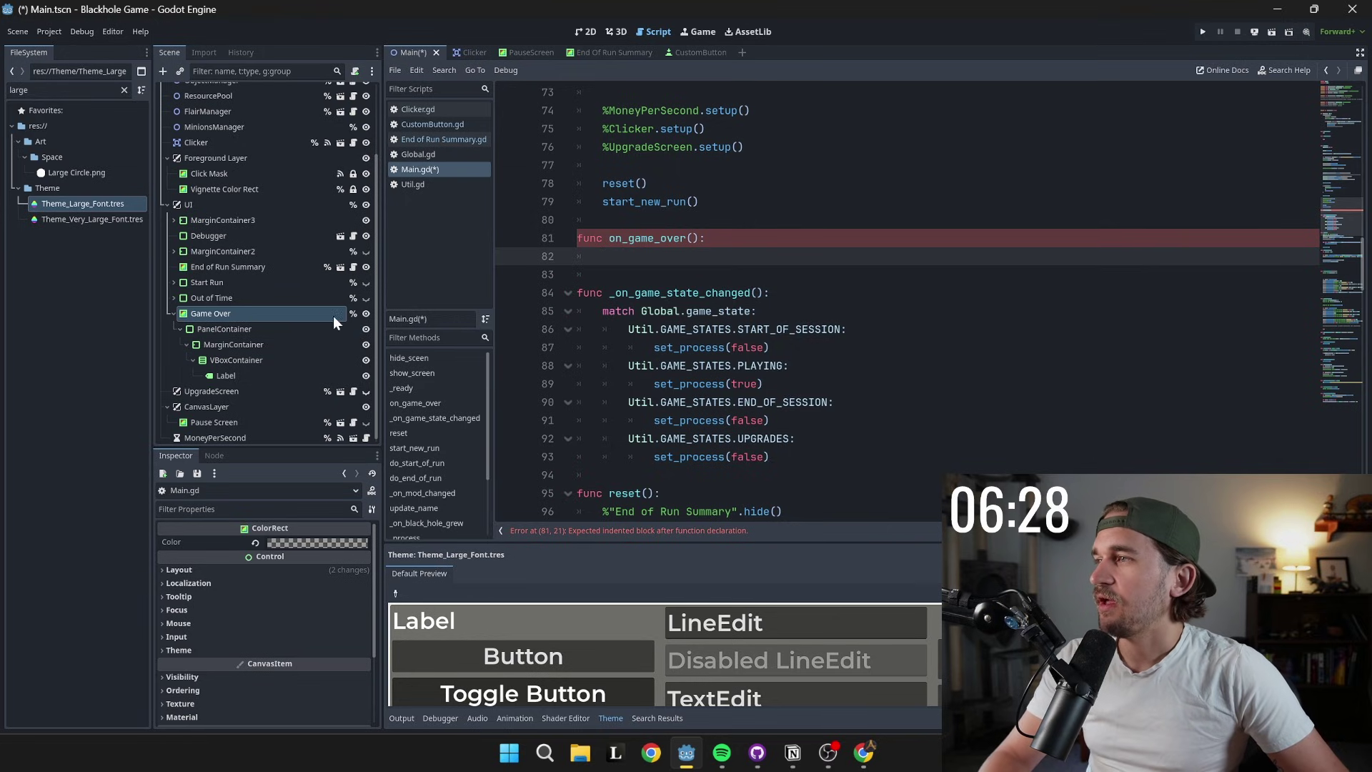
right_click(305, 318)
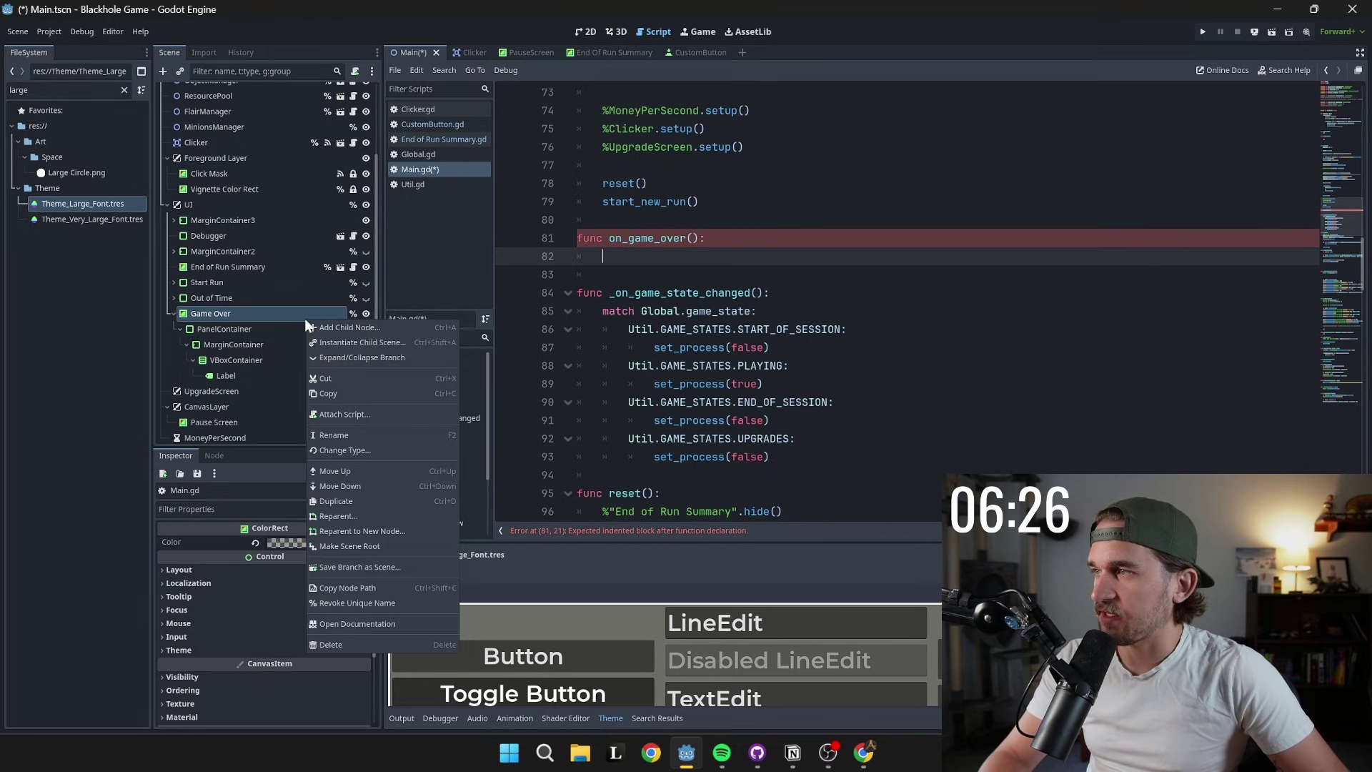
left_click(362, 605)
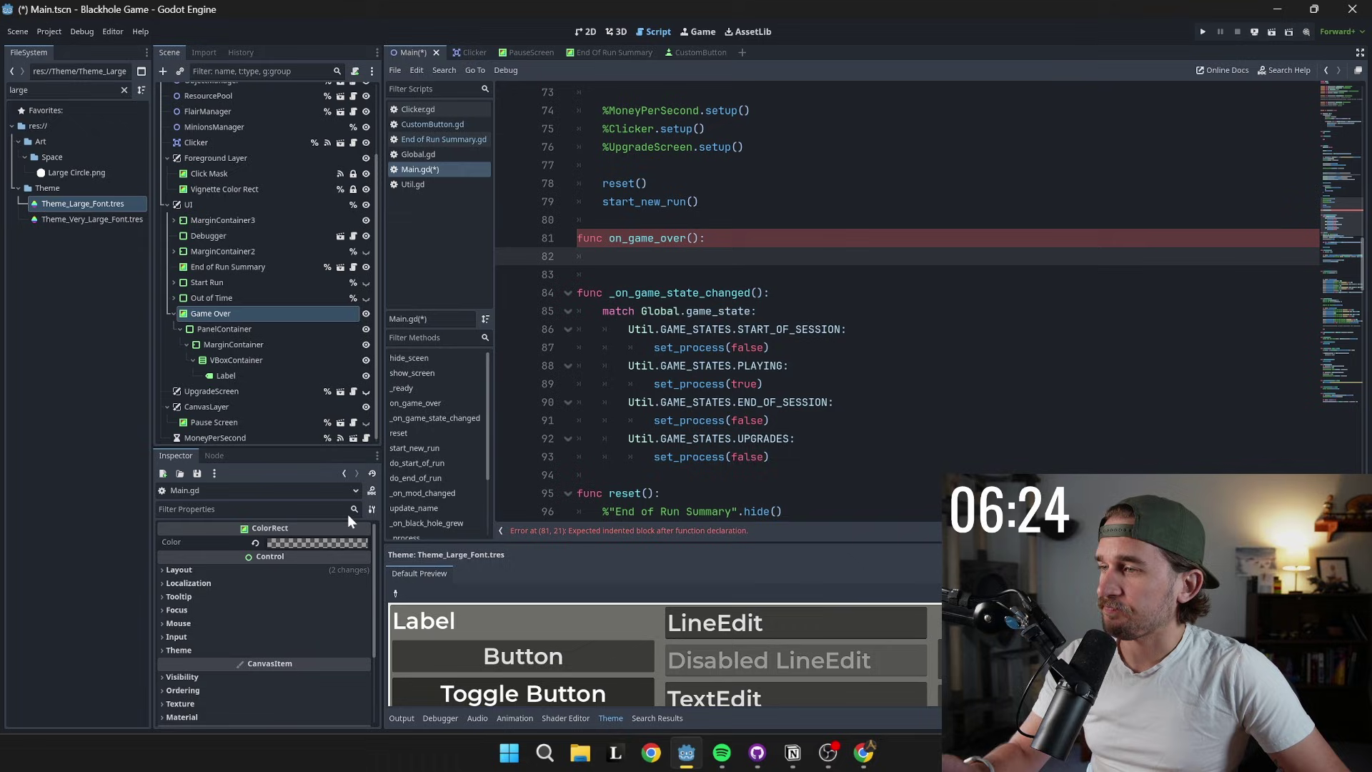
right_click(290, 315)
left_click(365, 600)
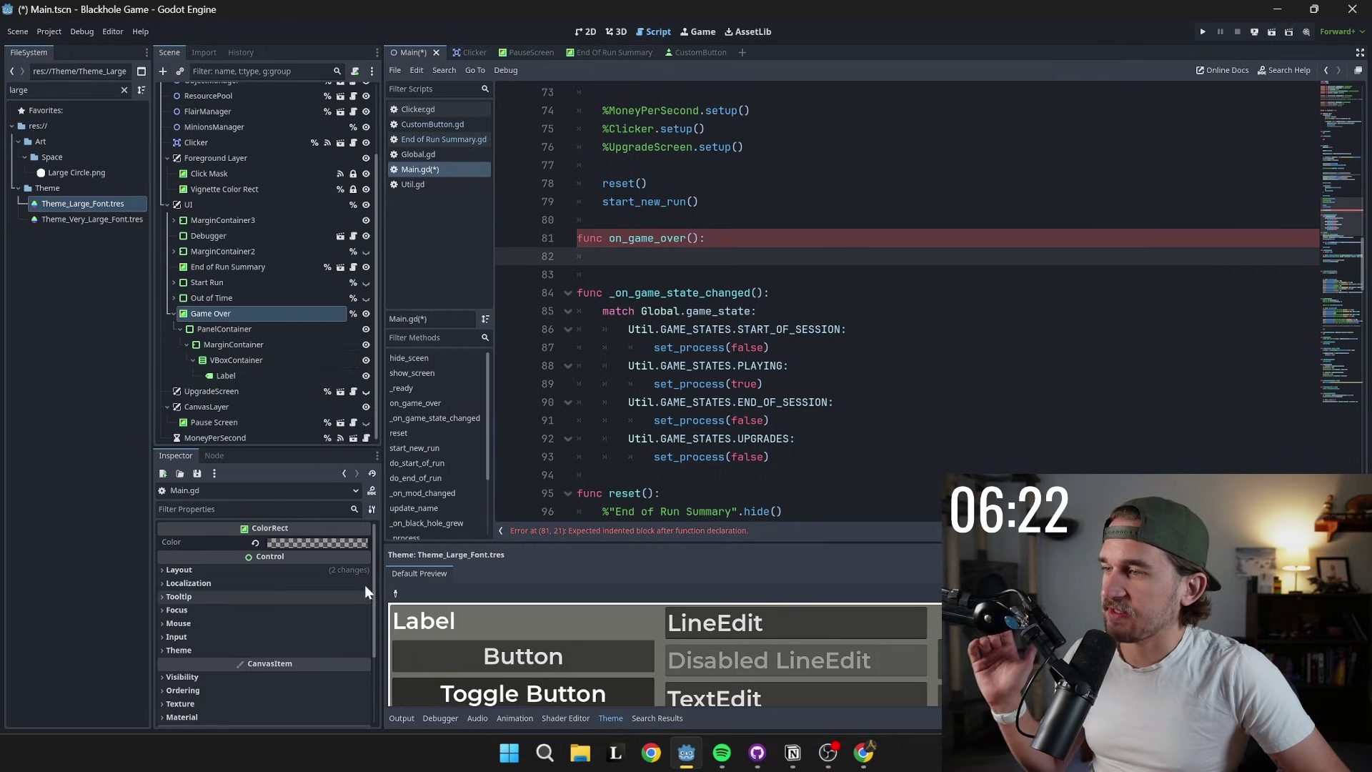
- Reference the Game Over node by its unique name in on_game_over(), call show() on it and save the script
left_click_drag(234, 313, 686, 250)
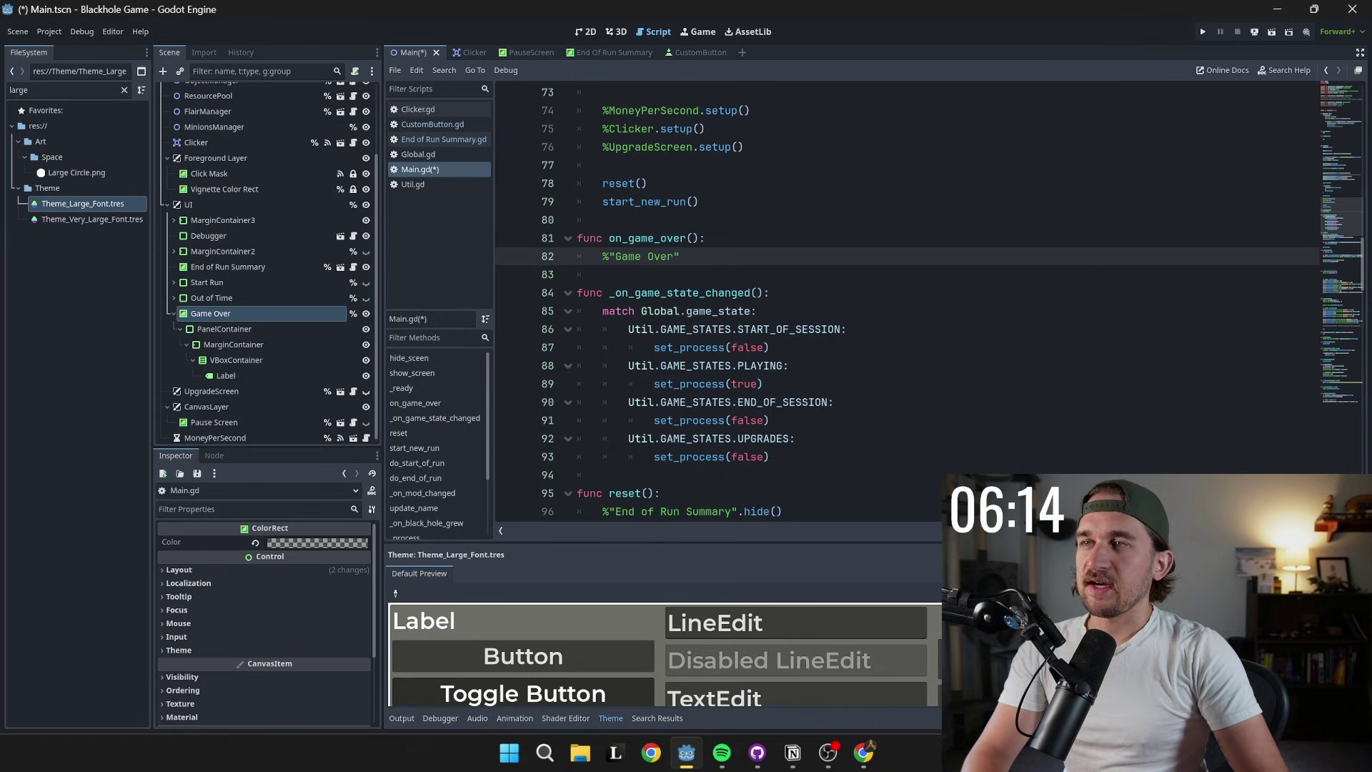
type("show(")
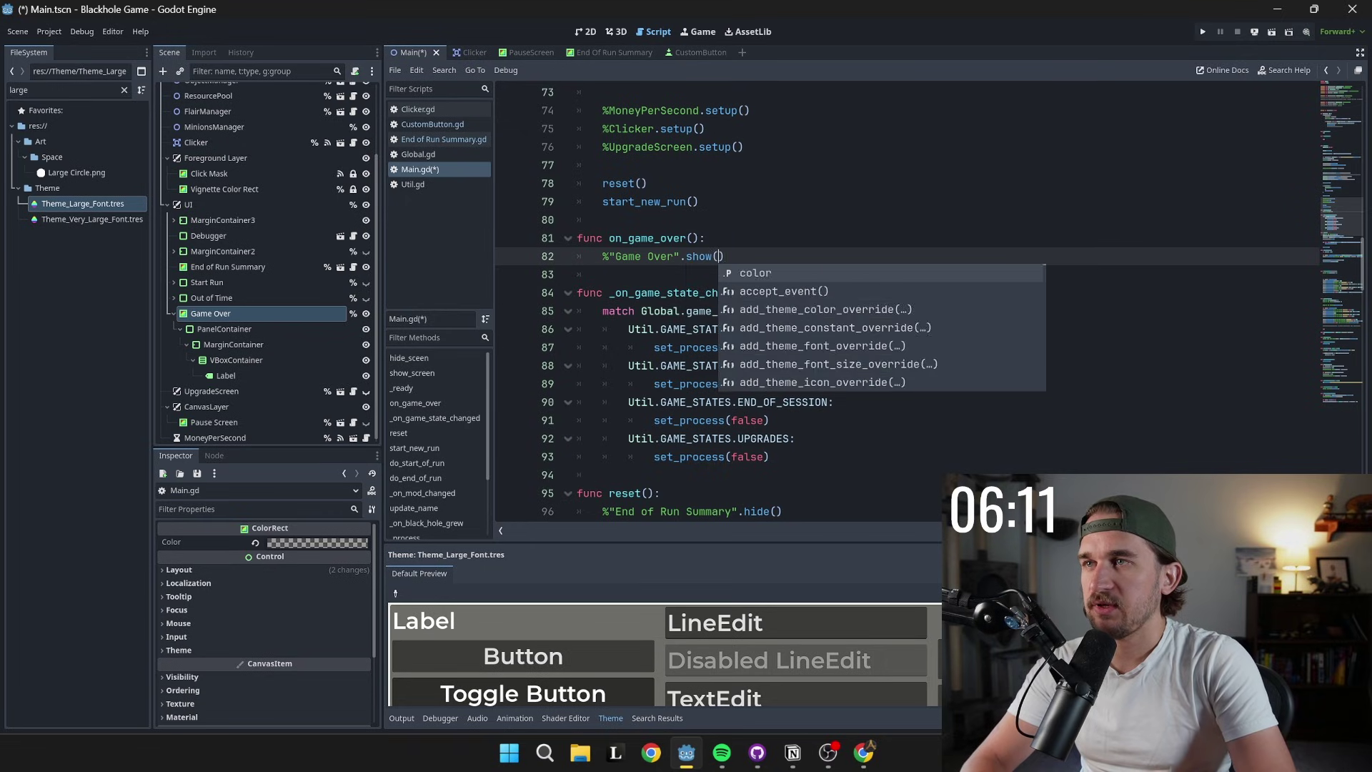
key("Return")
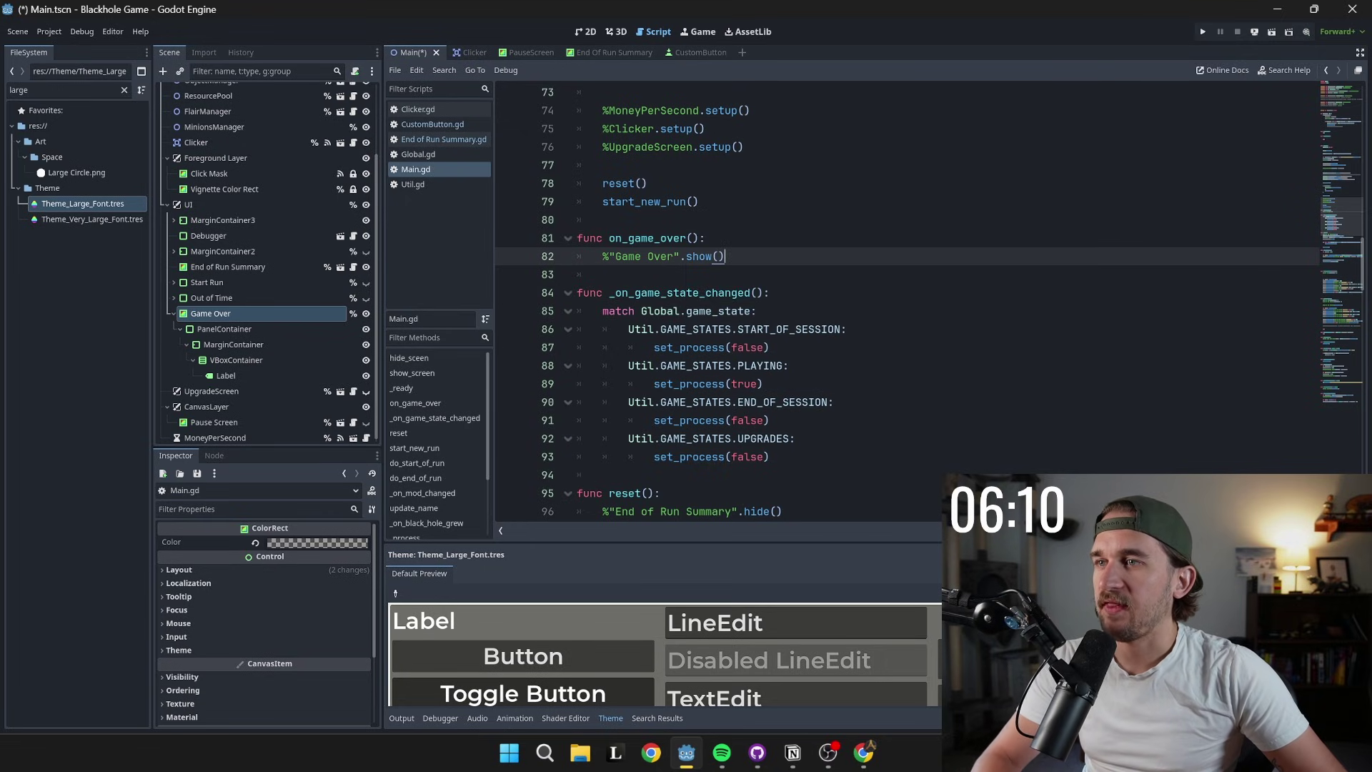
- Add a GAME_OVER entry after UPGRADES in the GAME_STATES enum of Util.gd
scroll(679, 238, "down", 2)
scroll(679, 238, "up", 1)
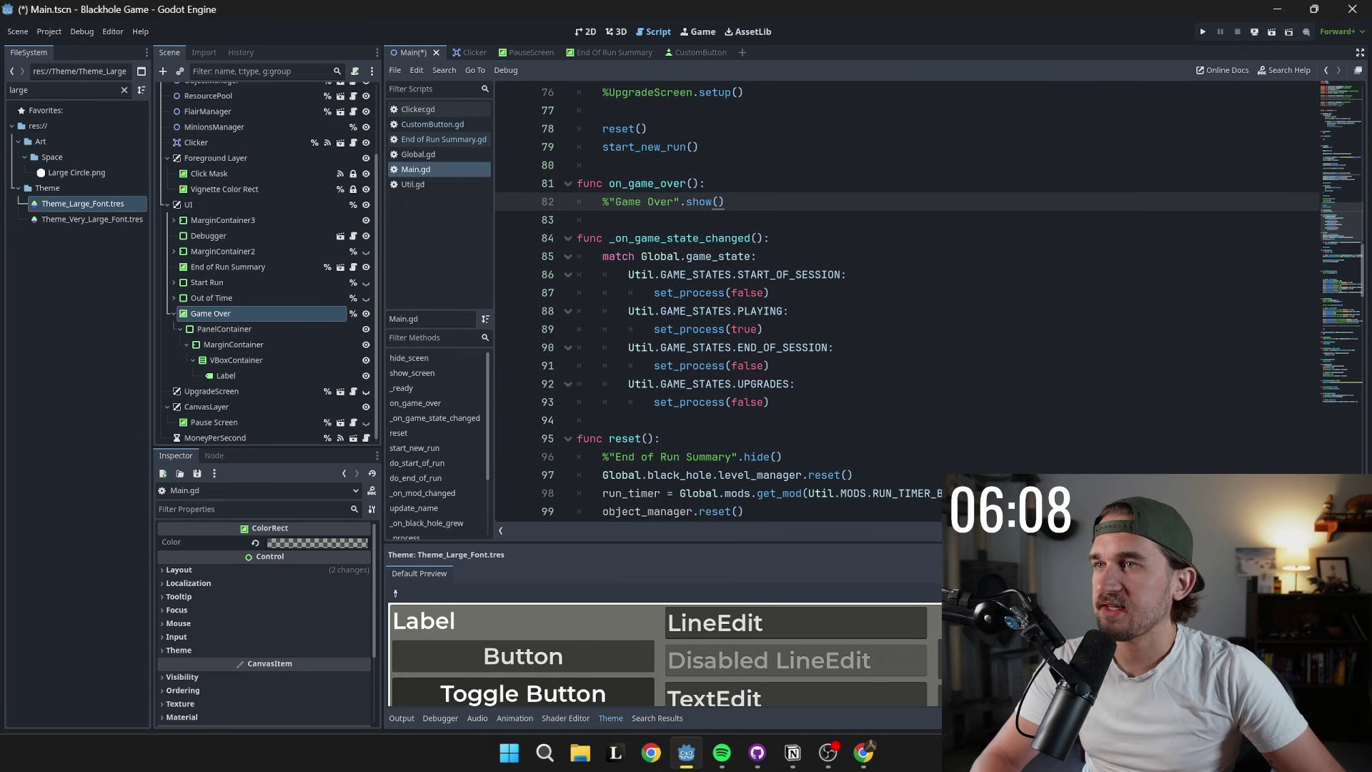
left_click(679, 238)
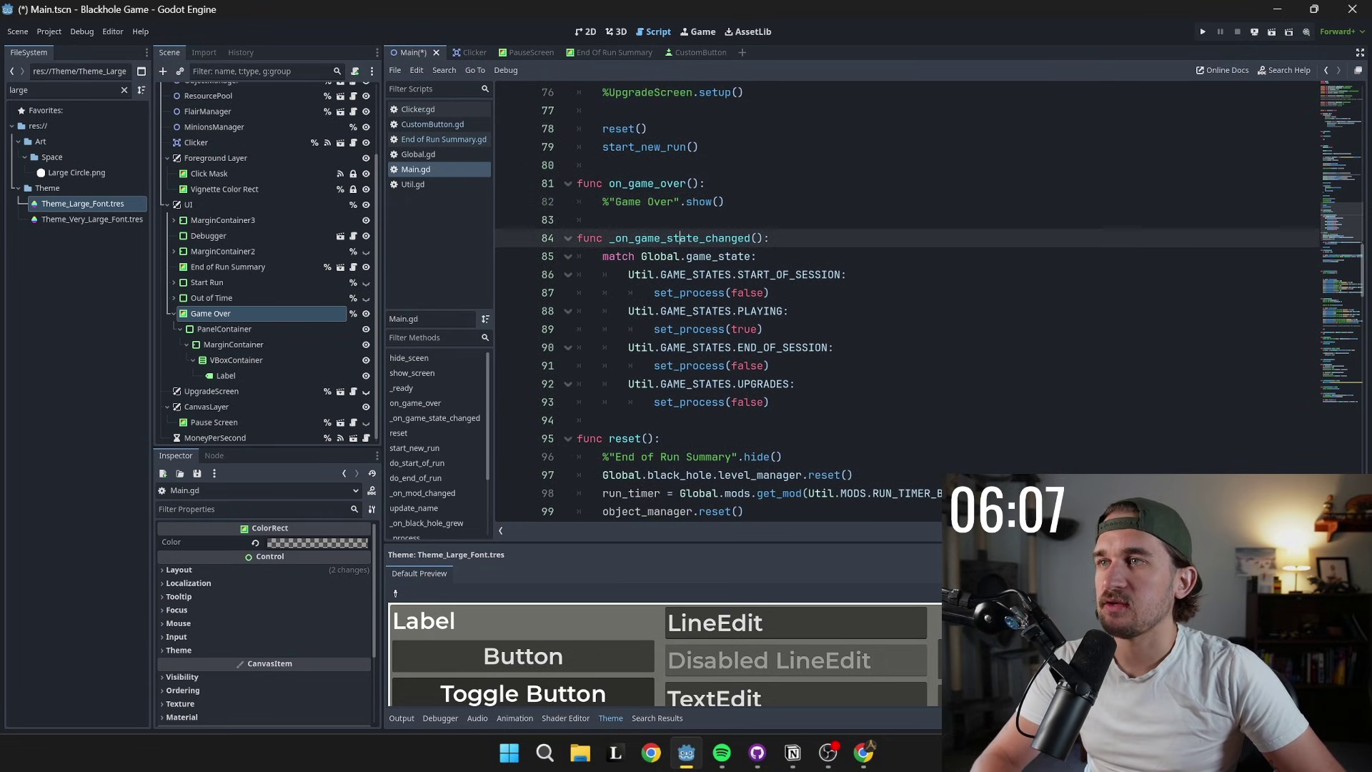
left_click(695, 315, "ctrl")
double_click(652, 220)
left_click(655, 292)
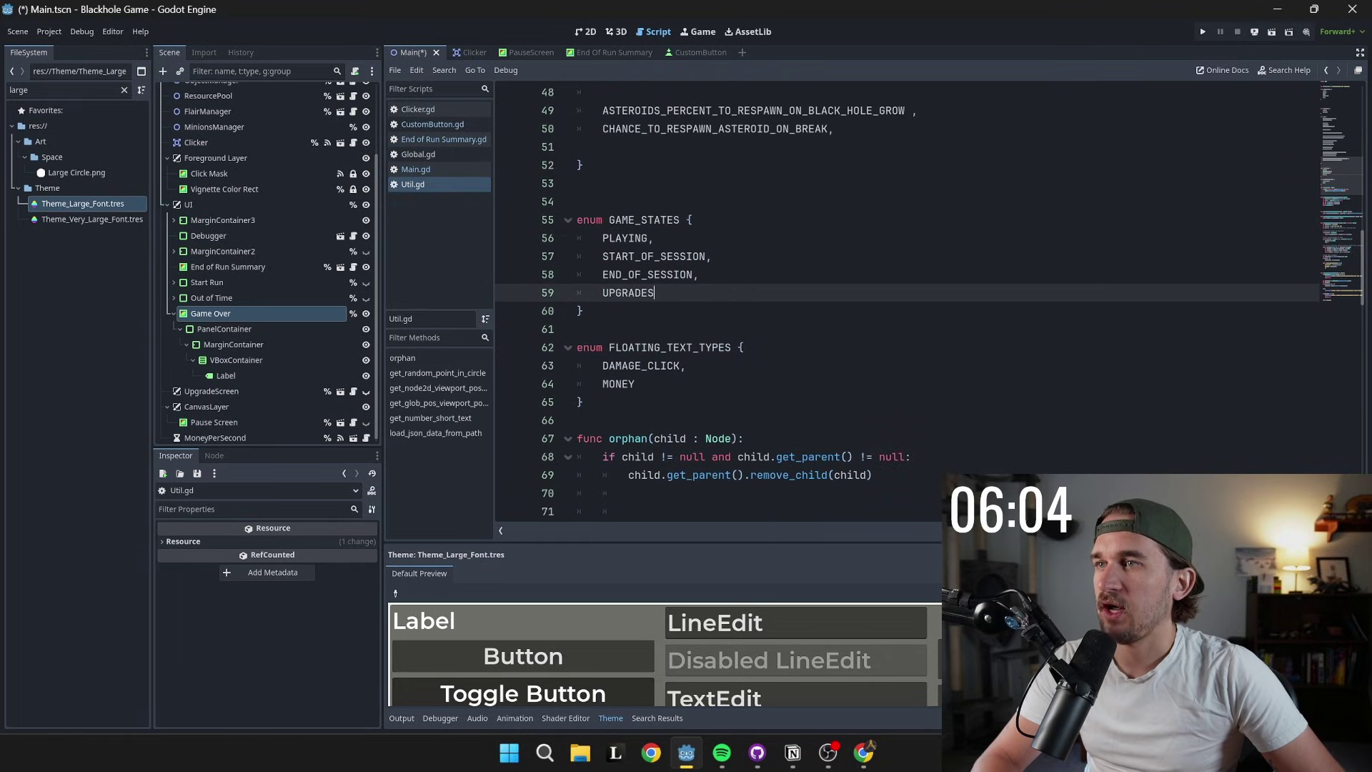
key("Return")
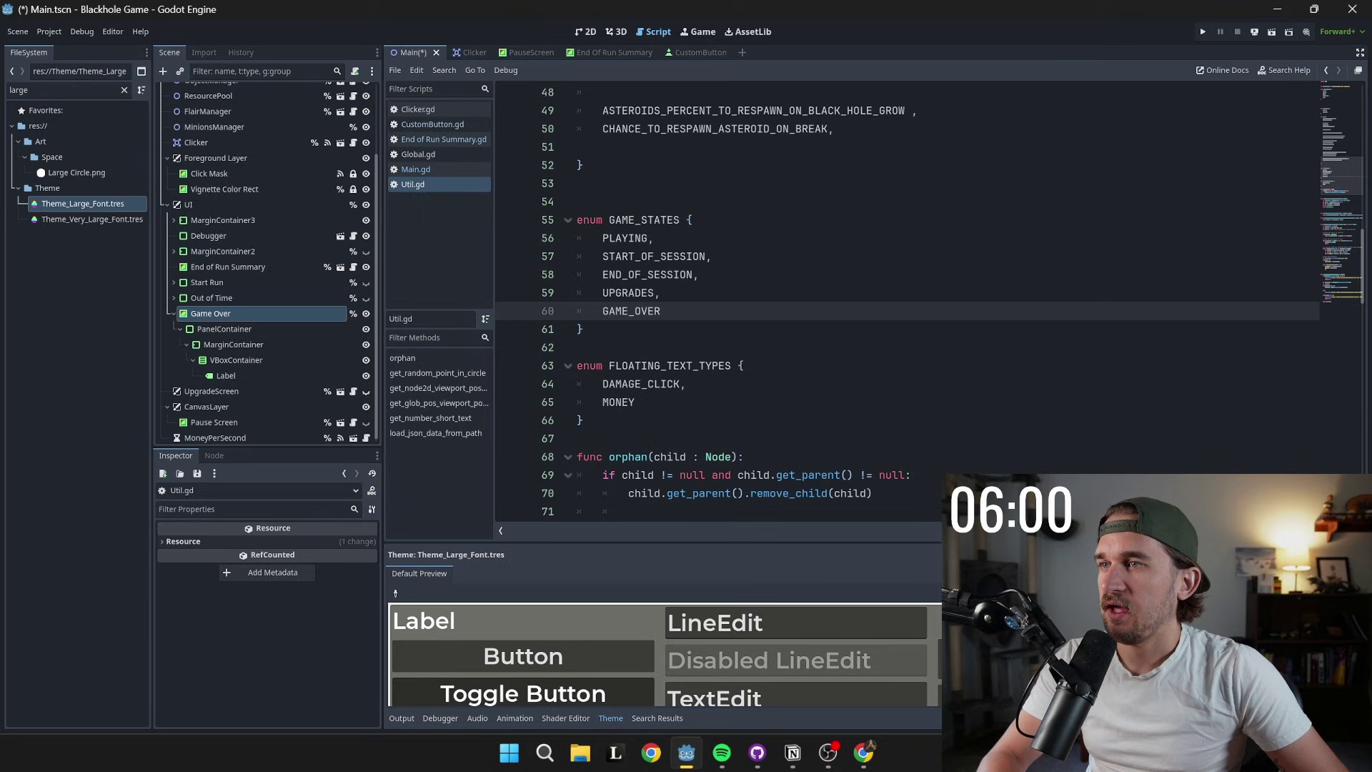
- In Main.gd's on_game_over(), set Global.game_state to Util.GAME_STATES.GAME_OVER below the show() call
double_click(648, 310)
key("alt+Left")
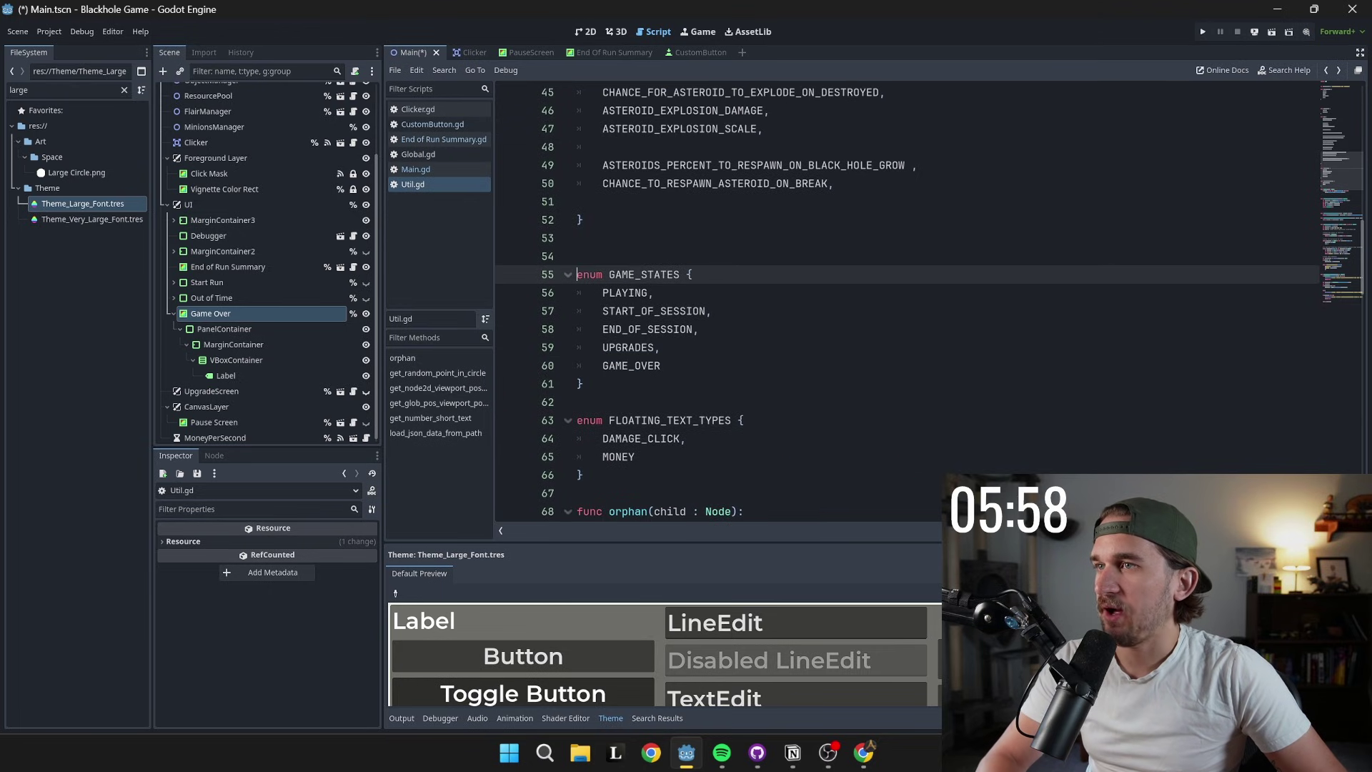
key("alt+Left")
left_click(769, 402)
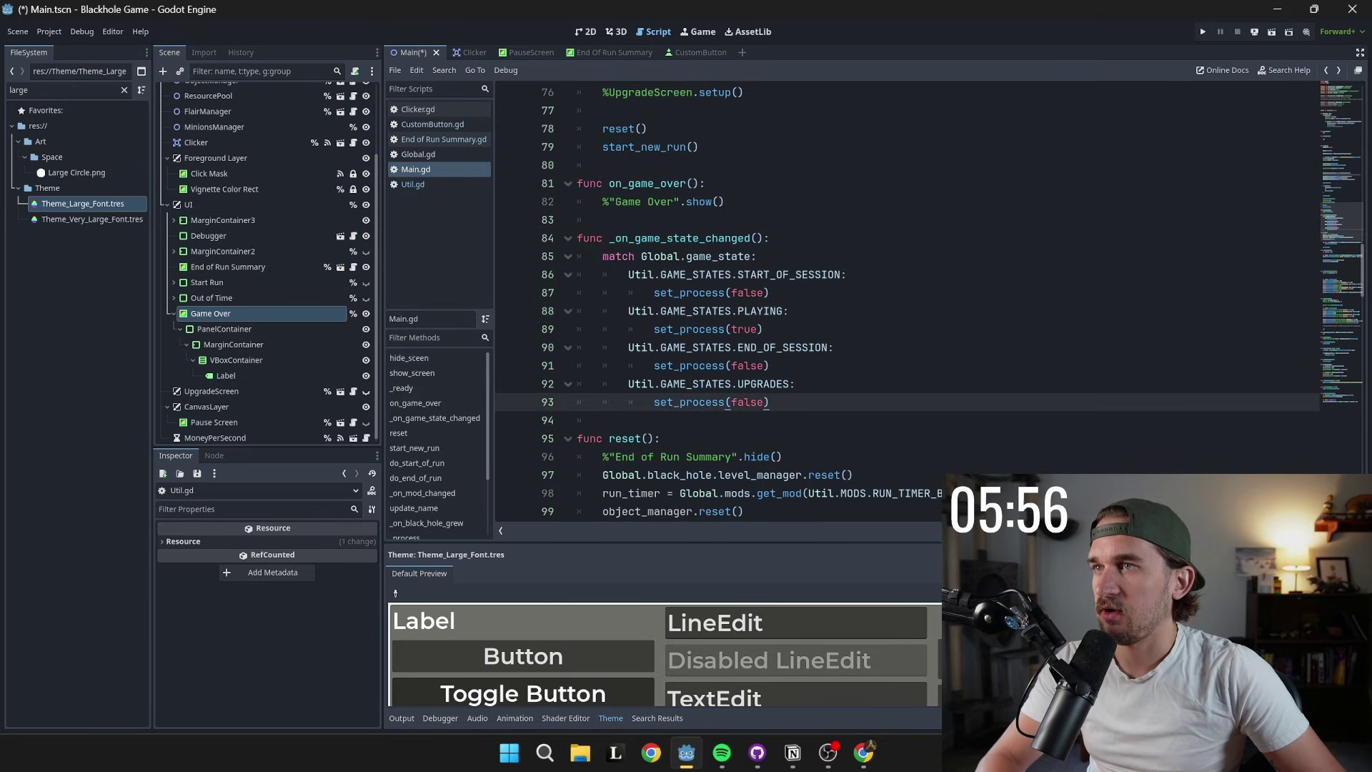
left_click(724, 202)
key("Return")
type("Global.")
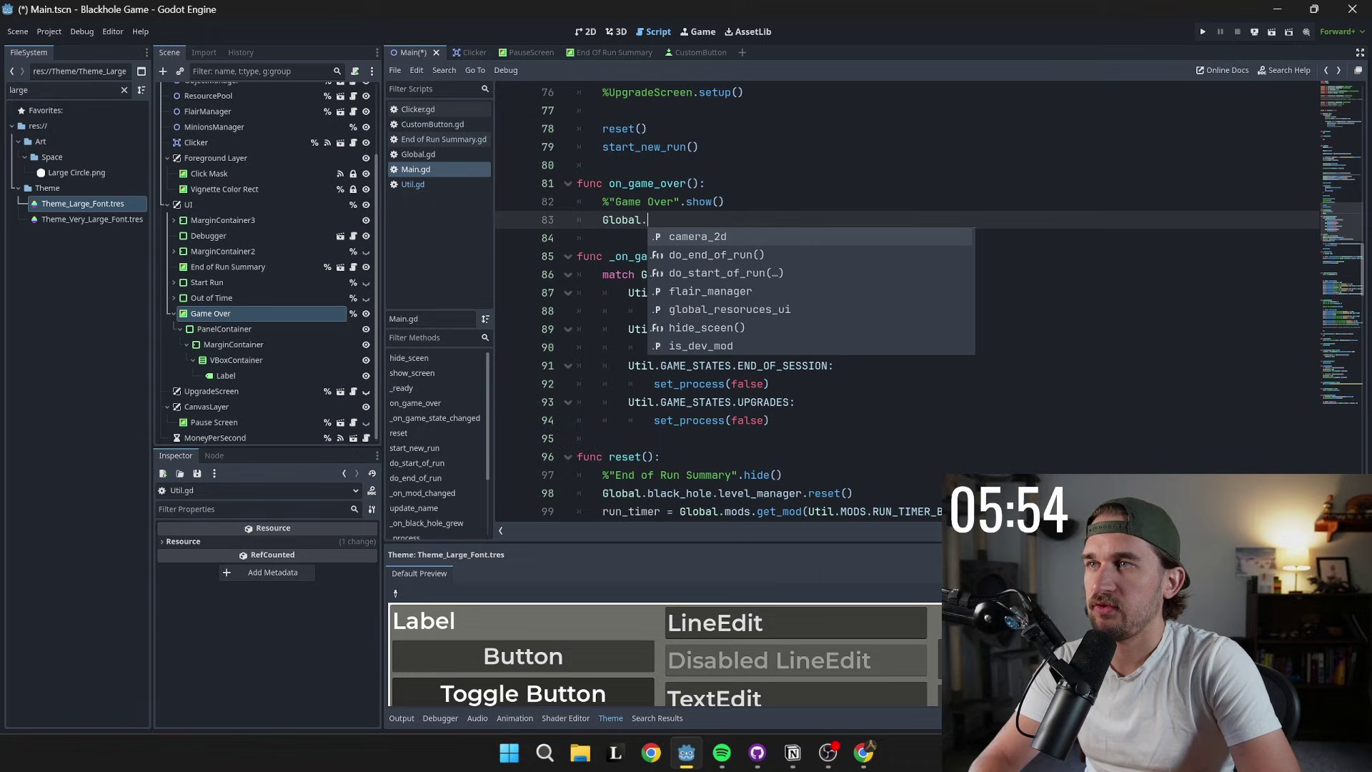
type("game_state./")
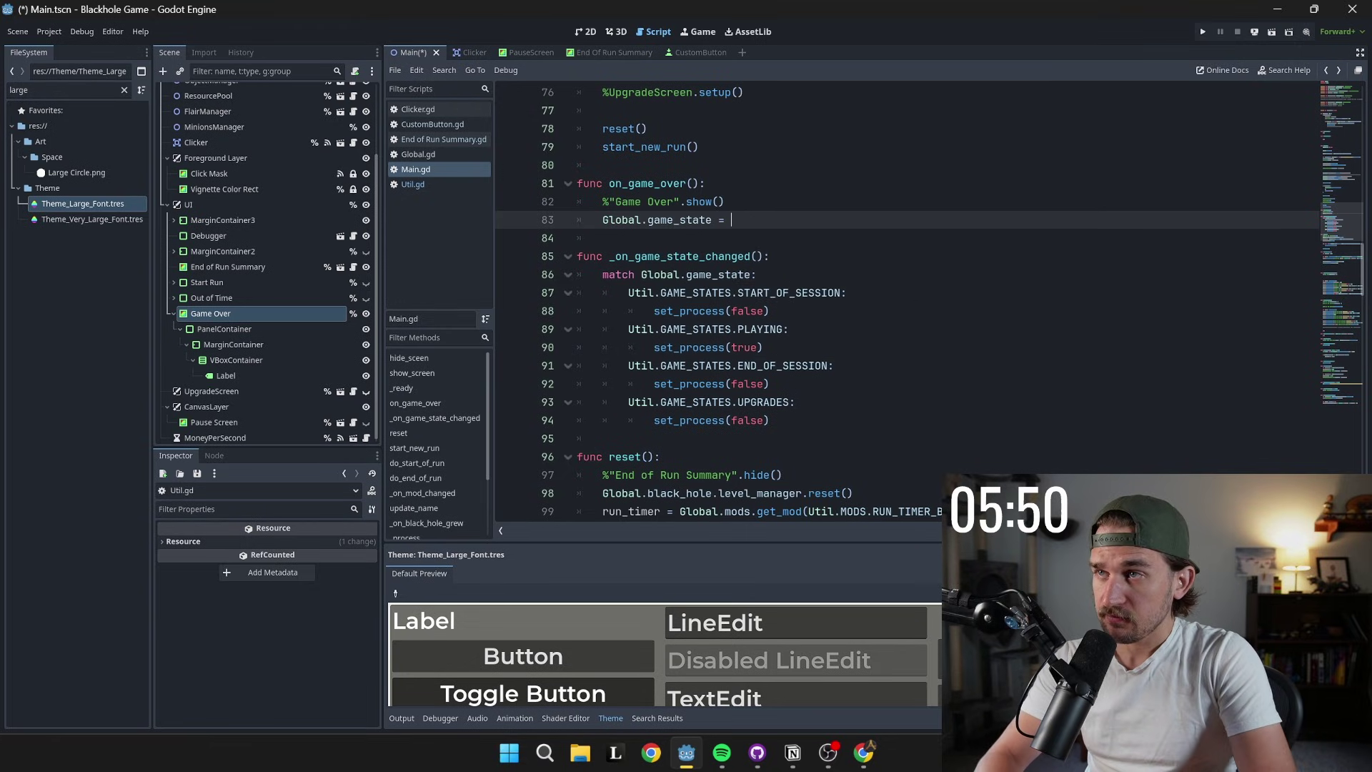
type("Util.GAME_STATES")
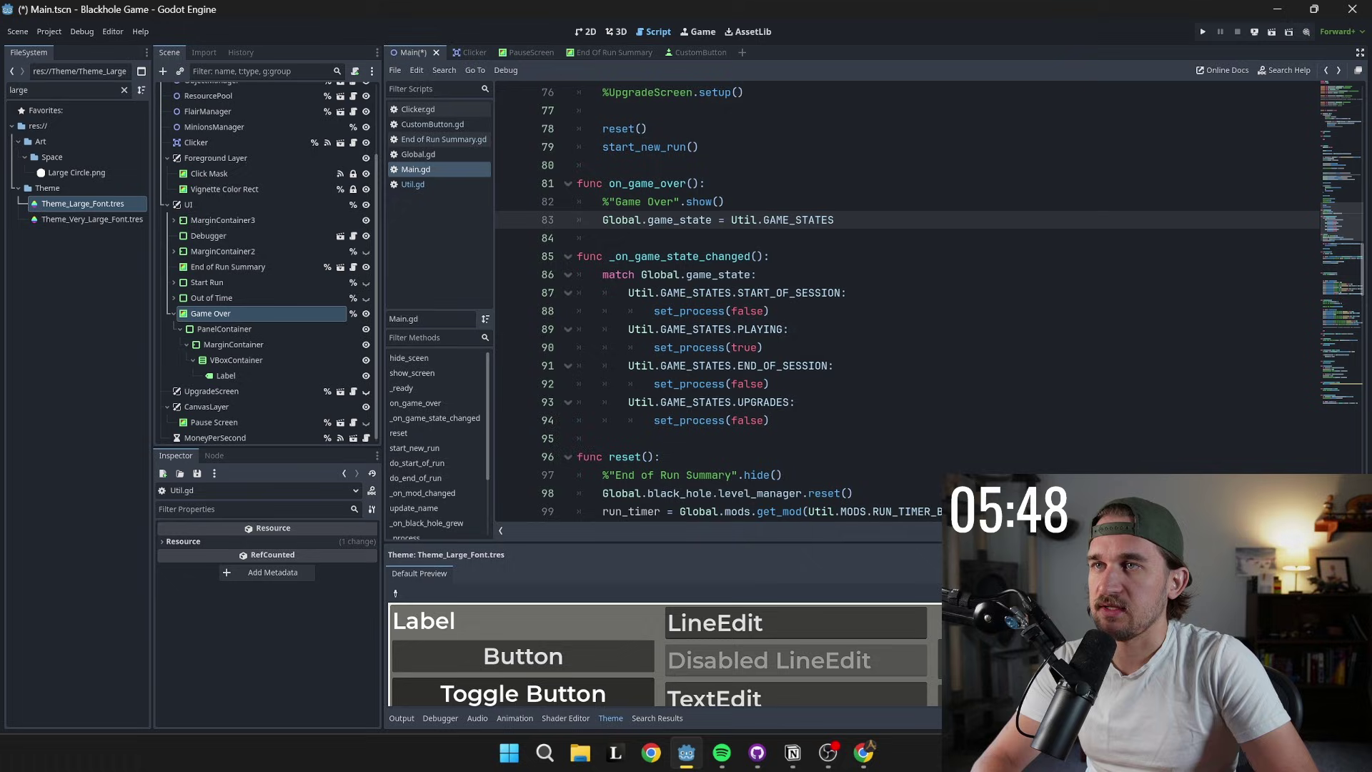
type(".GAME_OVER")
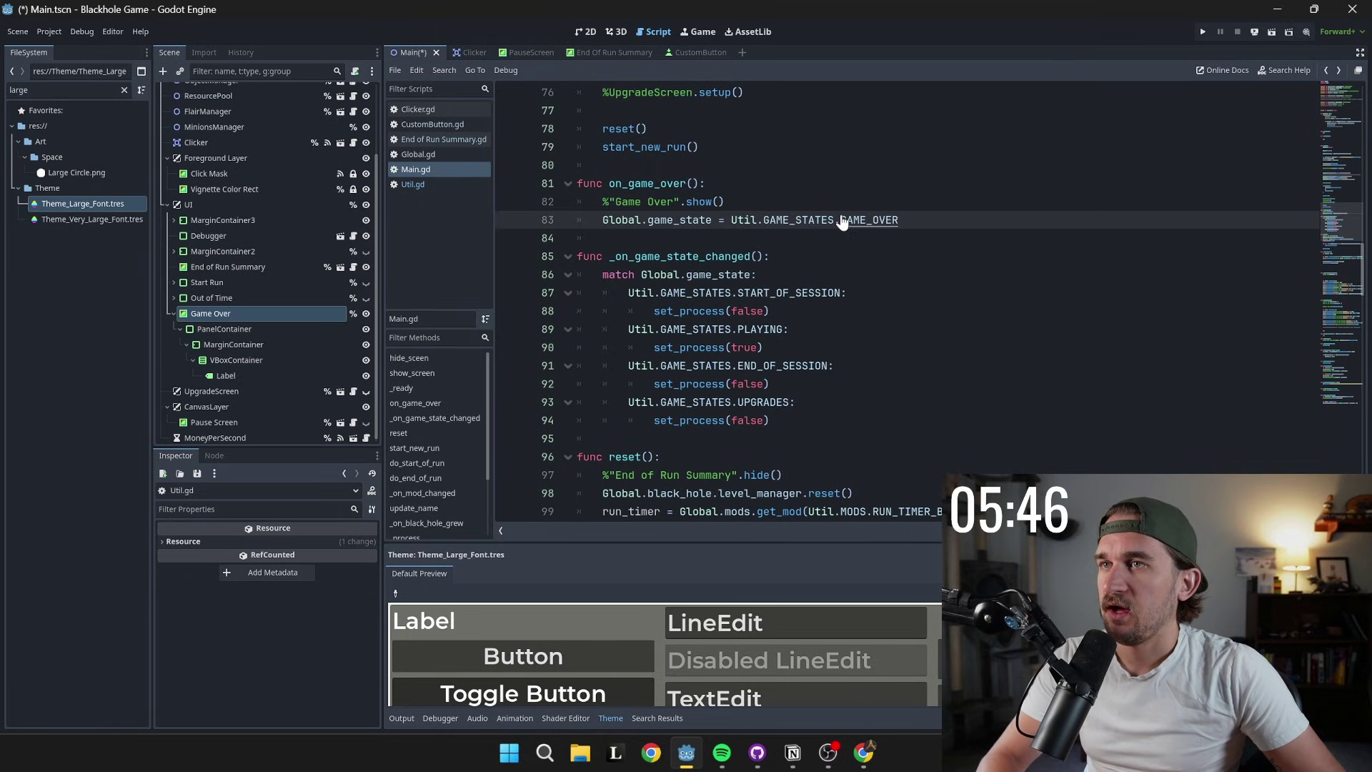
- Search all project files for game_state_changed, starting from the game_state setter in Global.gd, and enlarge the results list
left_click(684, 222, "ctrl")
double_click(746, 278)
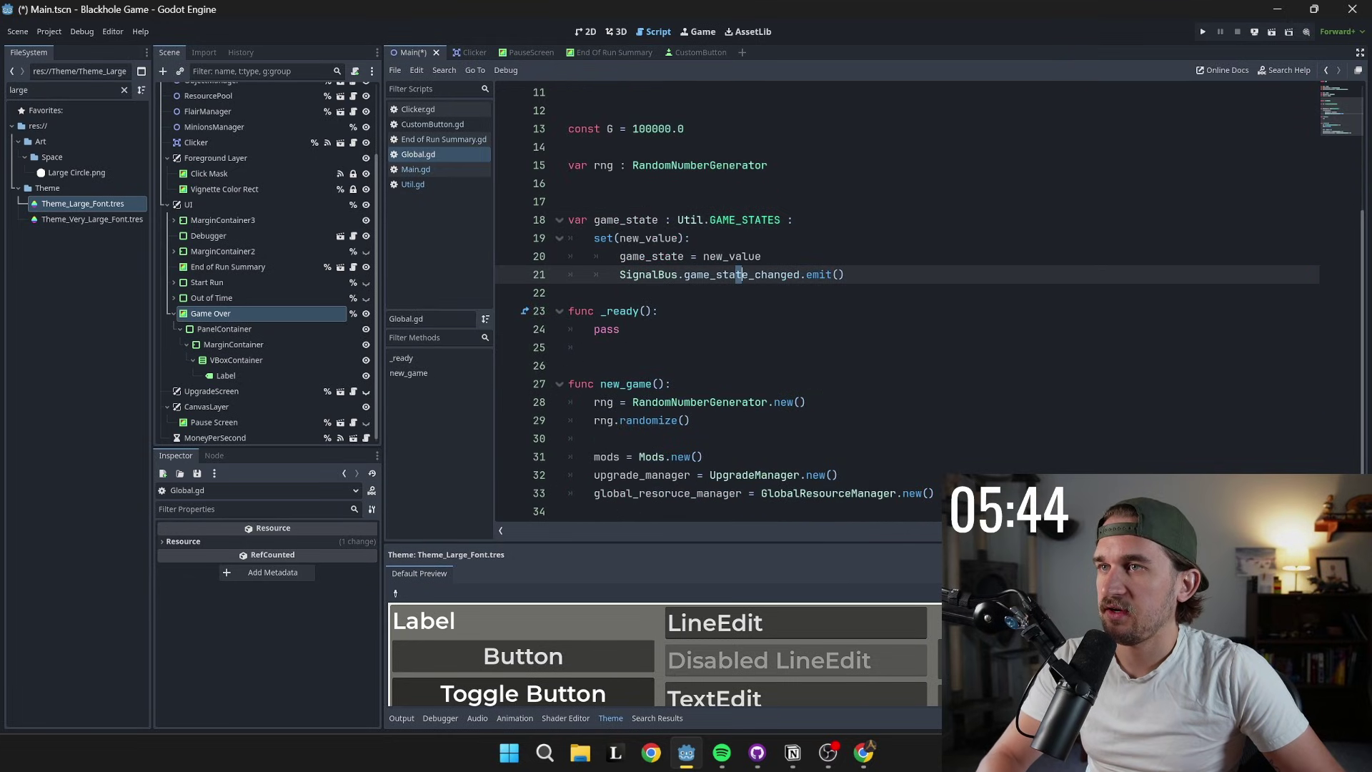
key("ctrl+shift+f")
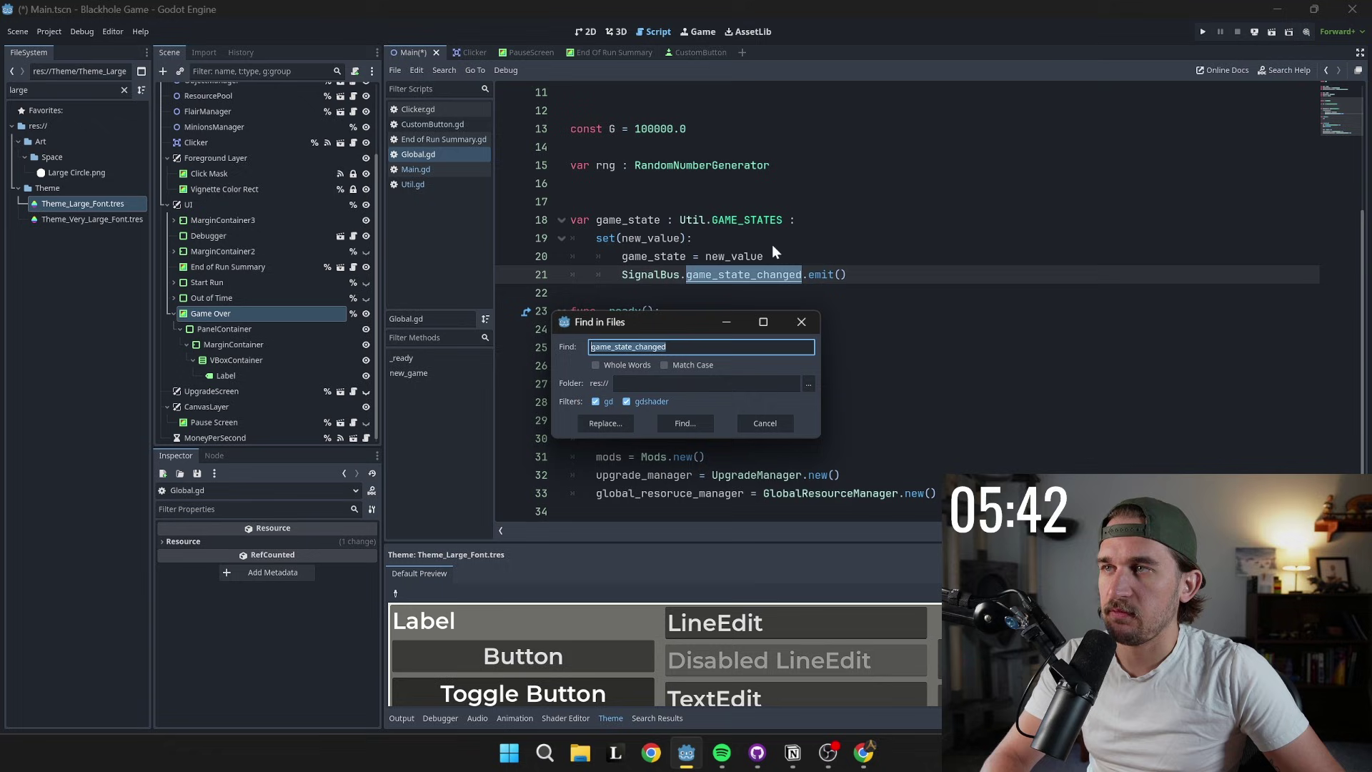
left_click(699, 423)
left_click_drag(640, 589, 636, 328)
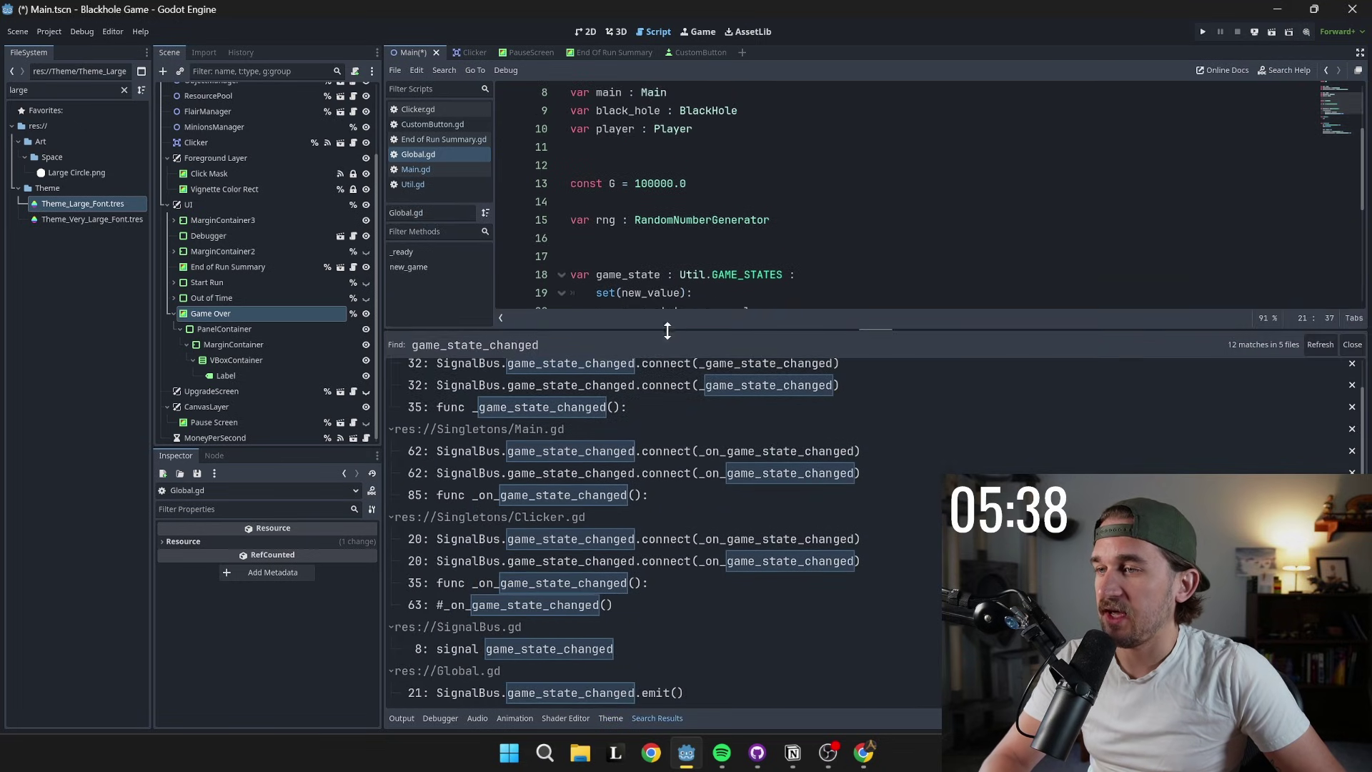
scroll(563, 427, "down", 1)
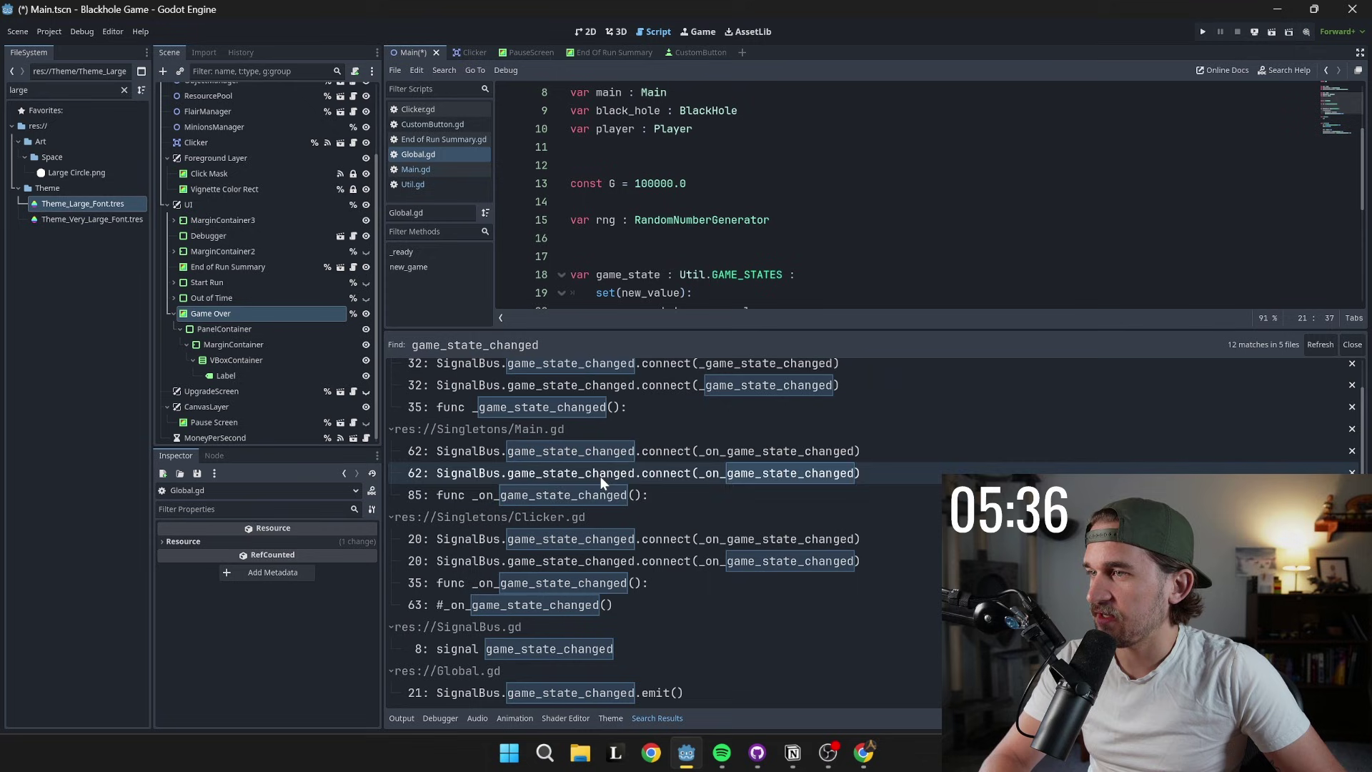
- In Main.gd's _on_game_state_changed(), add a Util.GAME_STATES.GAME_OVER branch after the UPGRADES branch
left_click(608, 492)
scroll(786, 197, "up", 1)
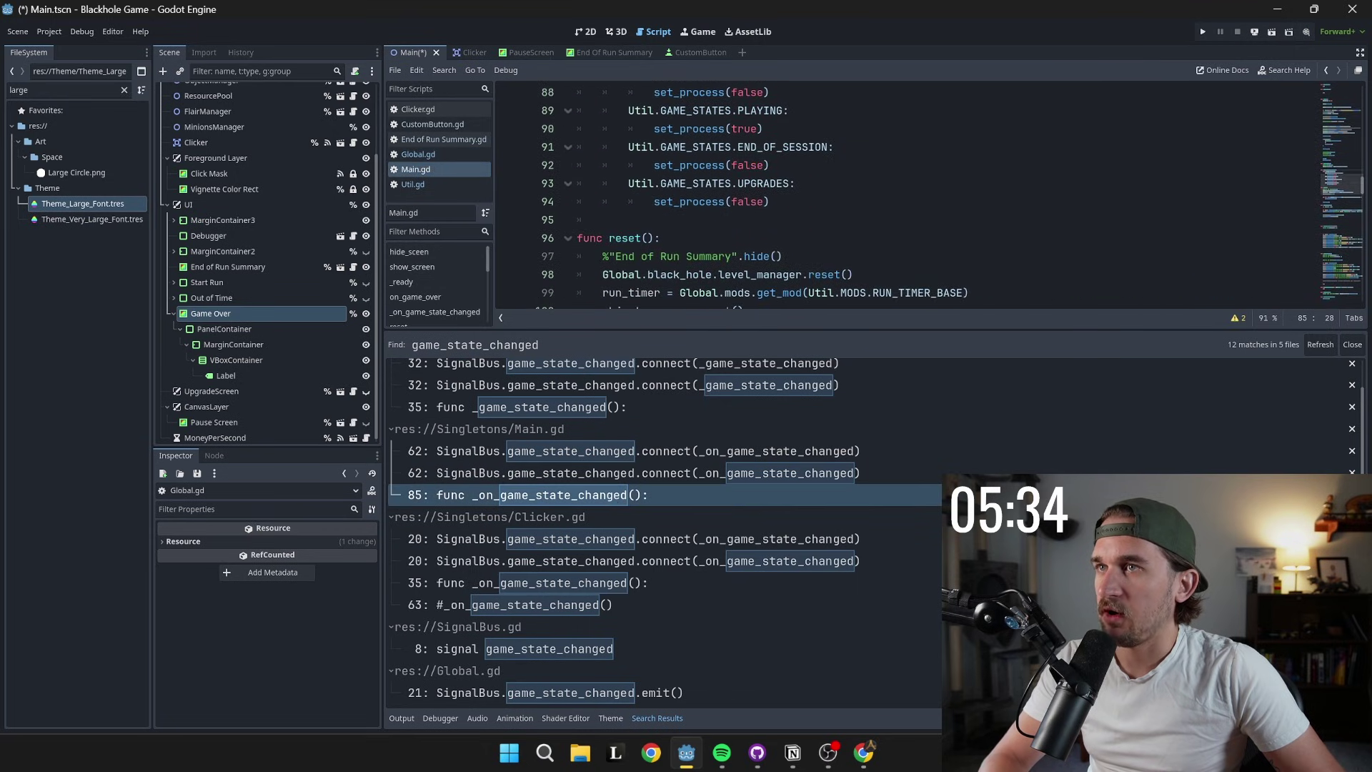
left_click_drag(794, 184, 628, 183)
key("ctrl+c")
left_click(775, 202)
key("ctrl+v")
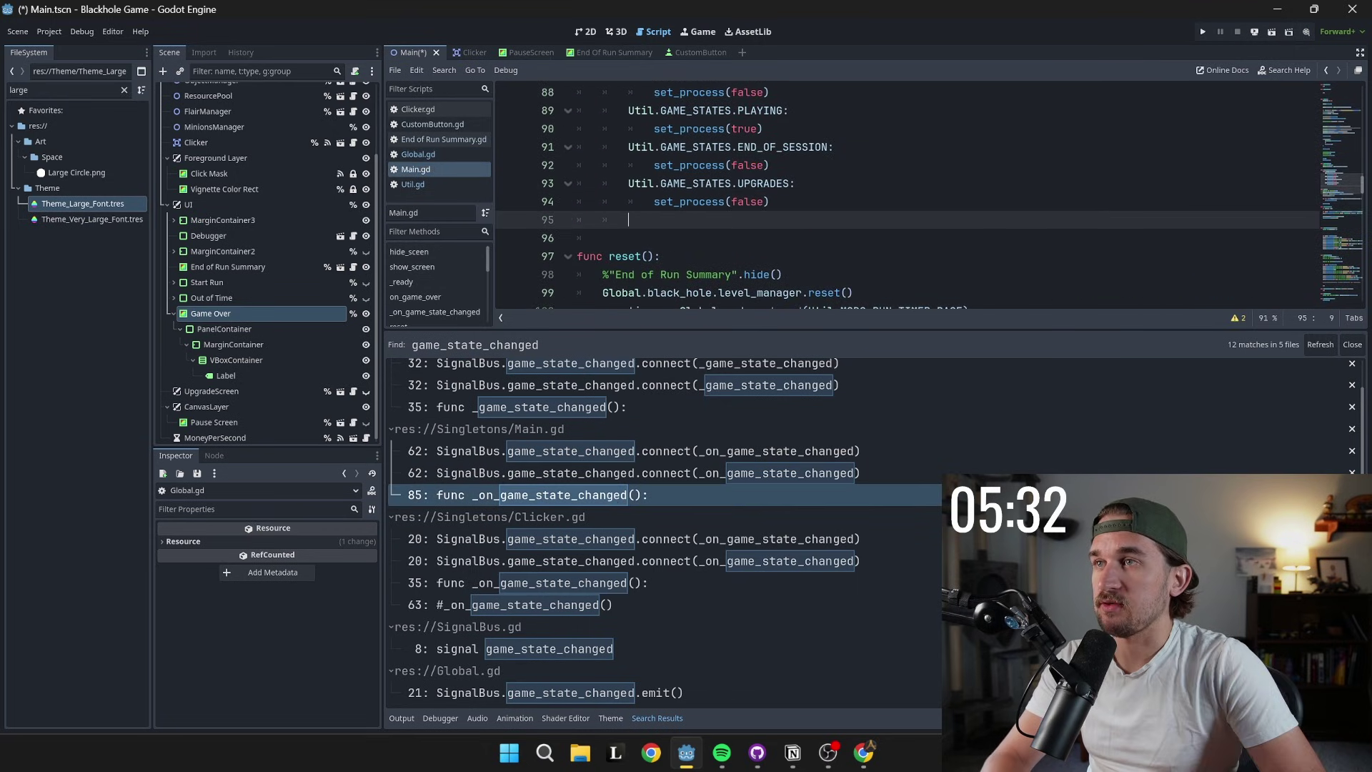
double_click(783, 219)
type("GAME")
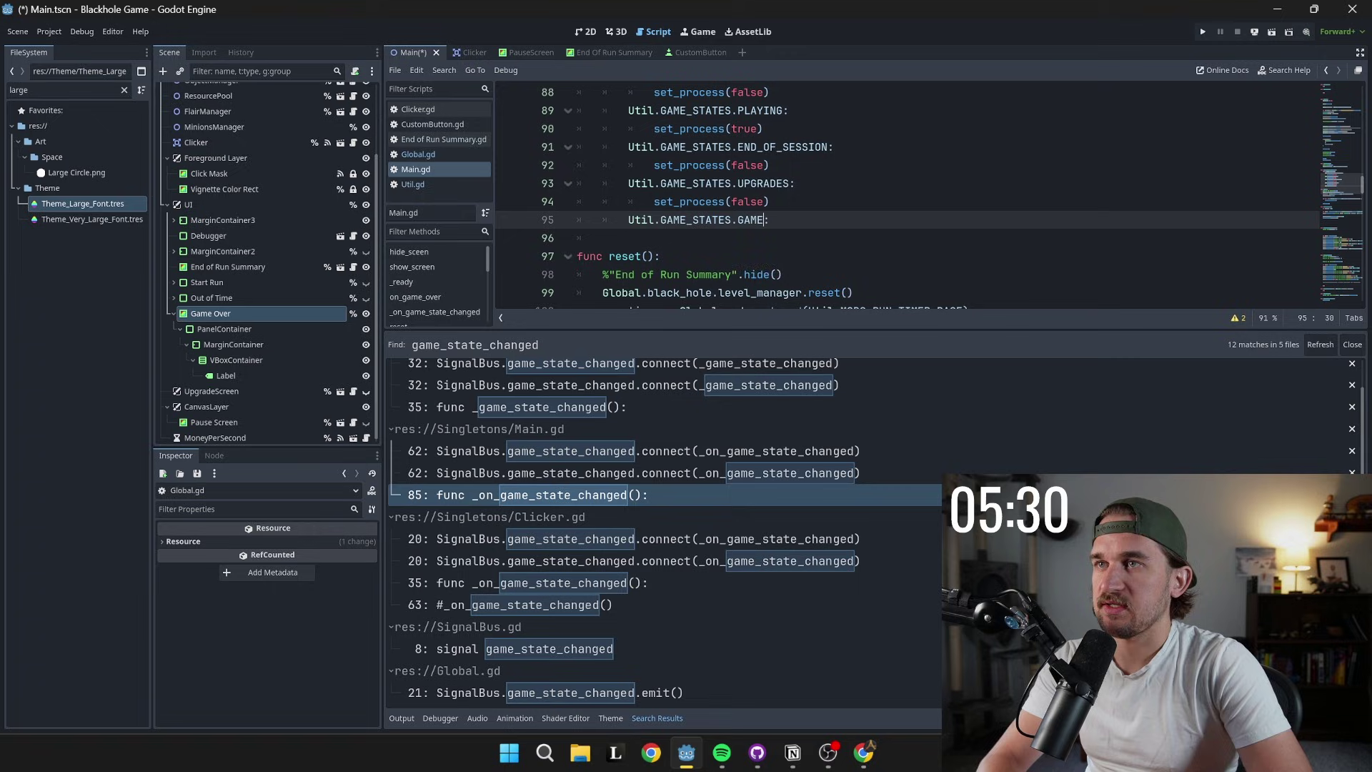
type("_OVER")
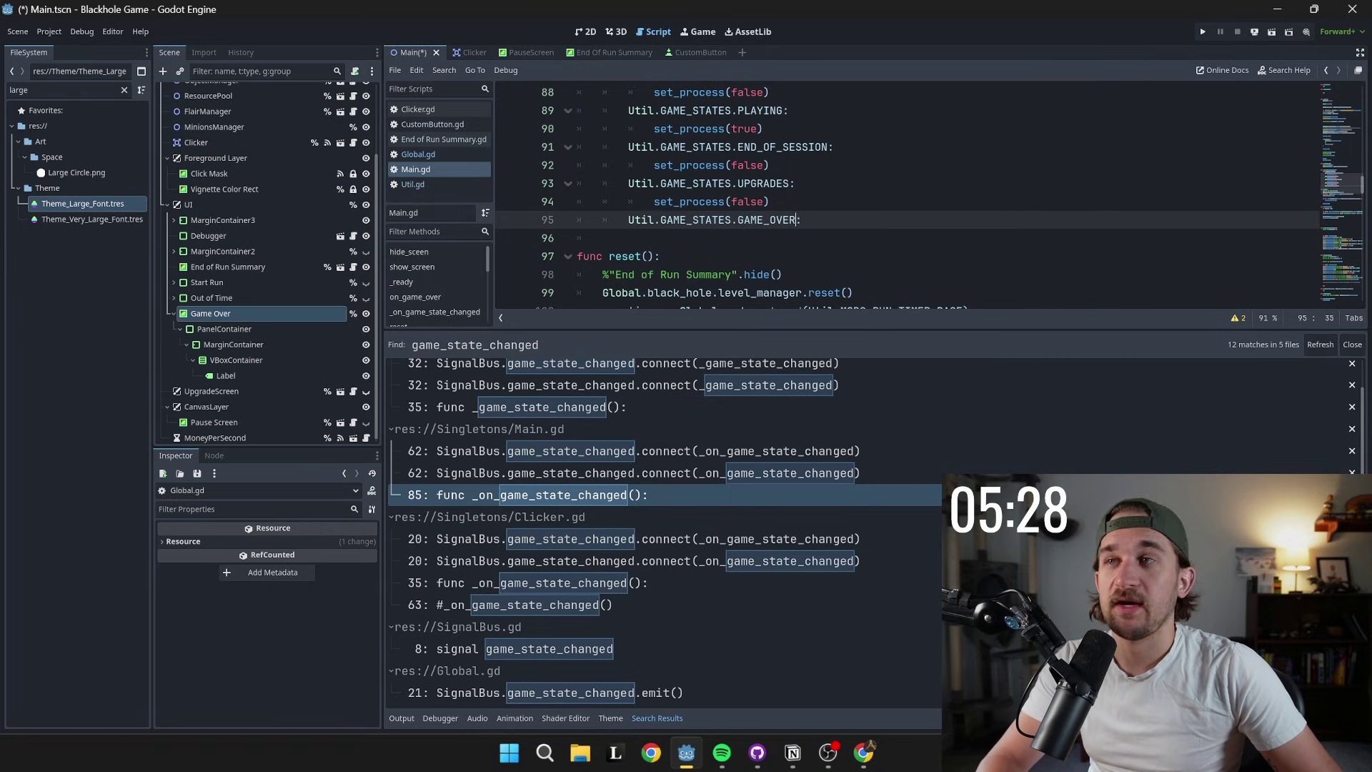
key("End")
key("Return")
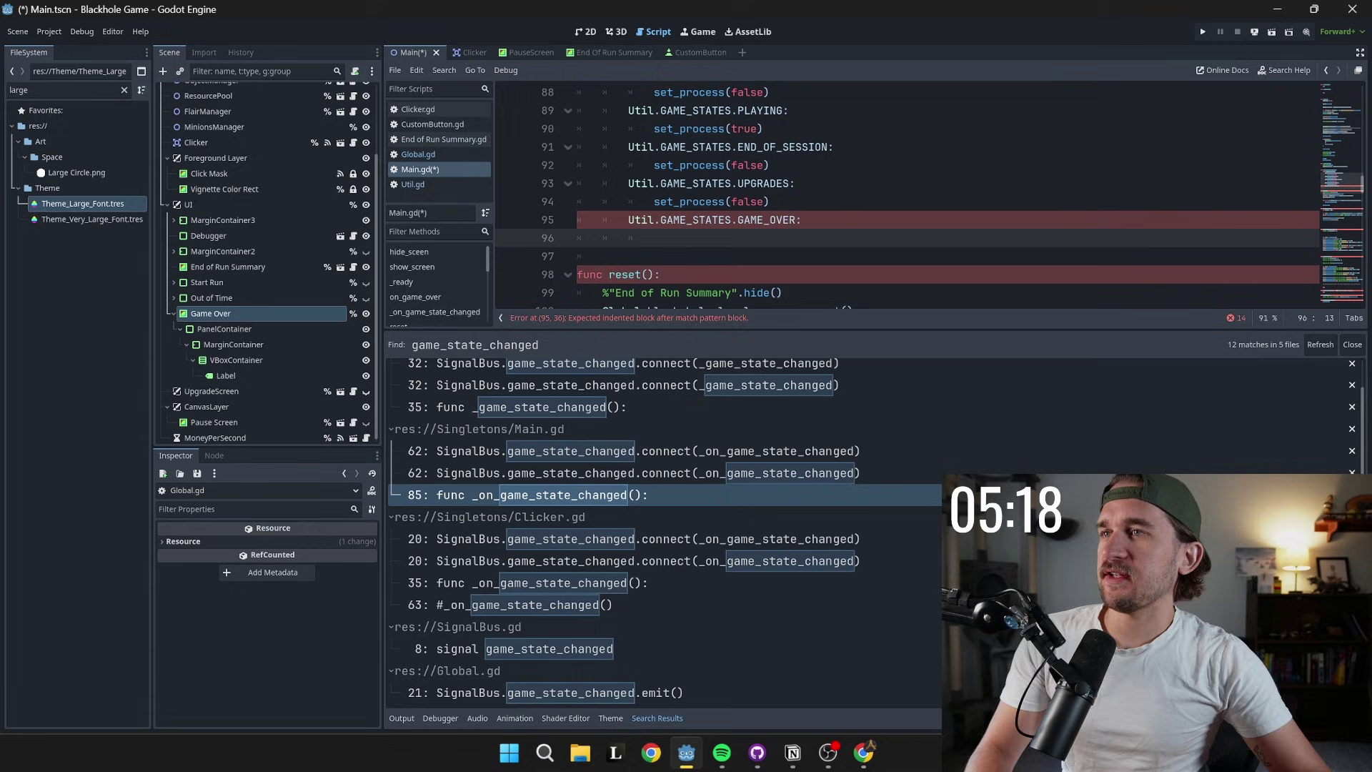
- Fill the GAME_OVER branch in Main.gd with set_process(false) copied from the UPGRADES branch and save
left_click_drag(770, 201, 654, 201)
key("ctrl+c")
left_click(654, 238)
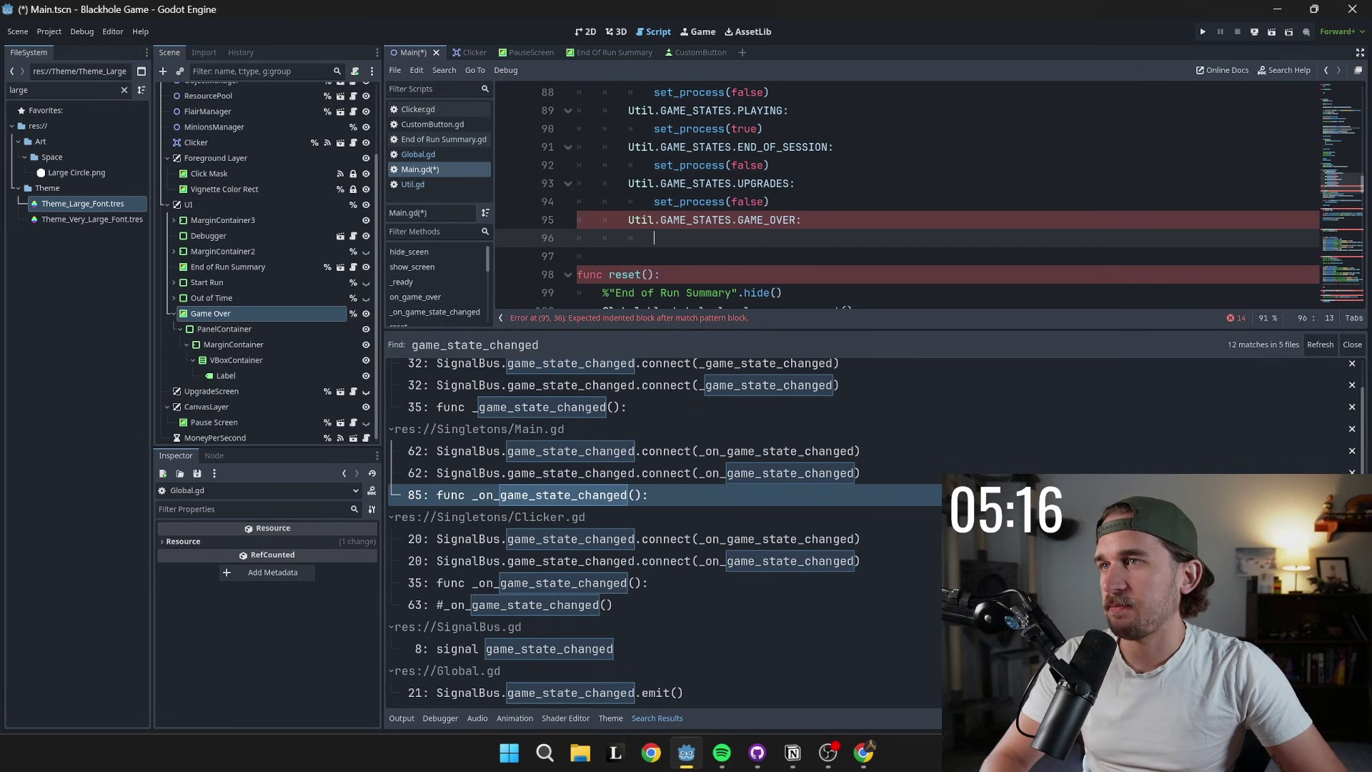
key("ctrl+v")
key("ctrl+s")
scroll(907, 194, "up", 1)
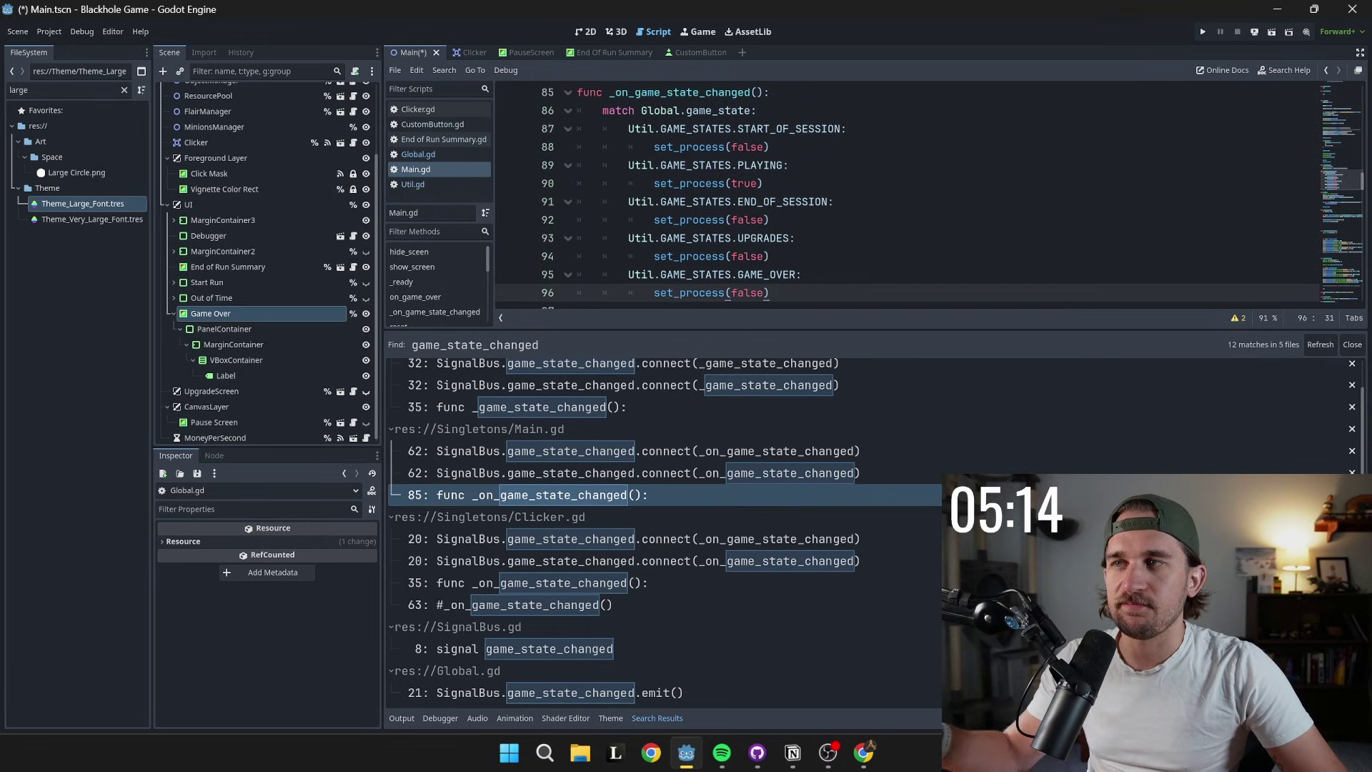
scroll(900, 200, "down", 1)
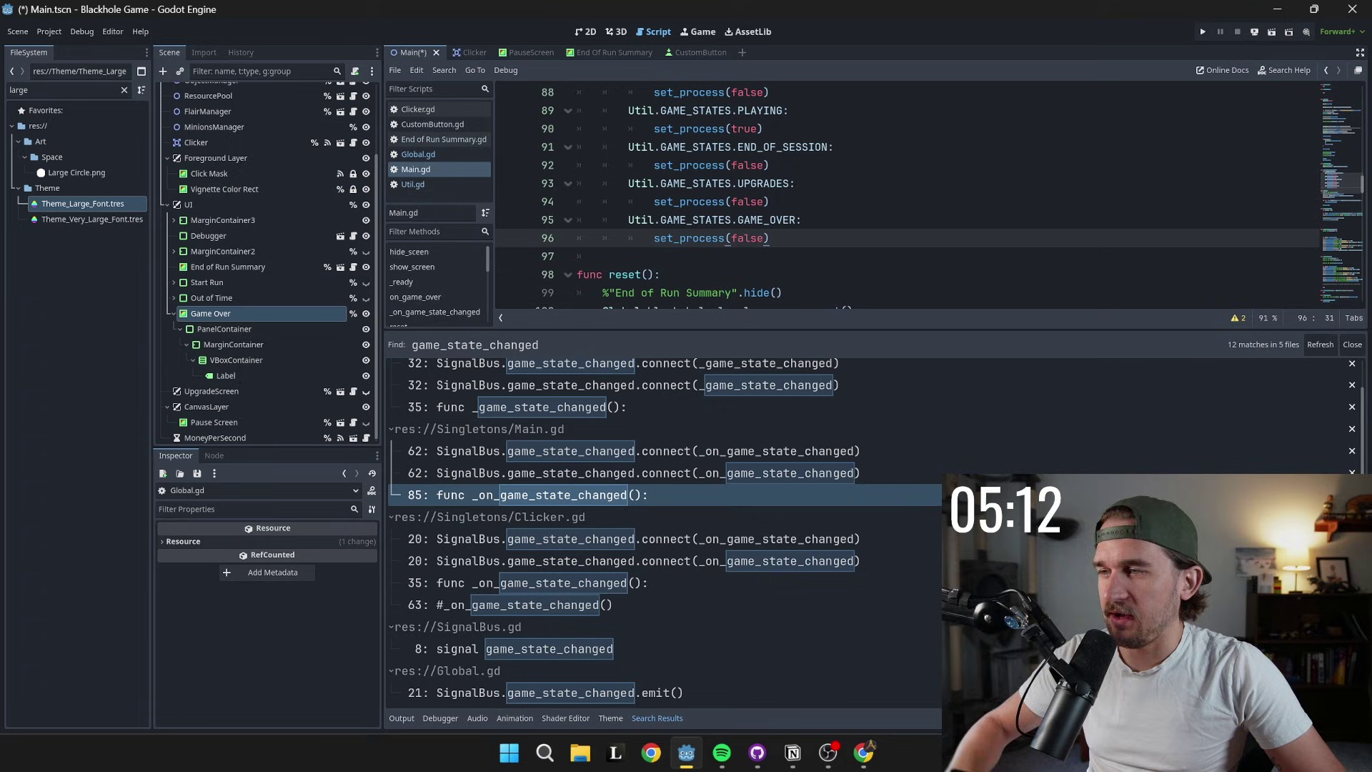
- In Clicker.gd's _on_game_state_changed(), add a Util.GAME_STATES.GAME_OVER branch after the UPGRADES branch
left_click(582, 589)
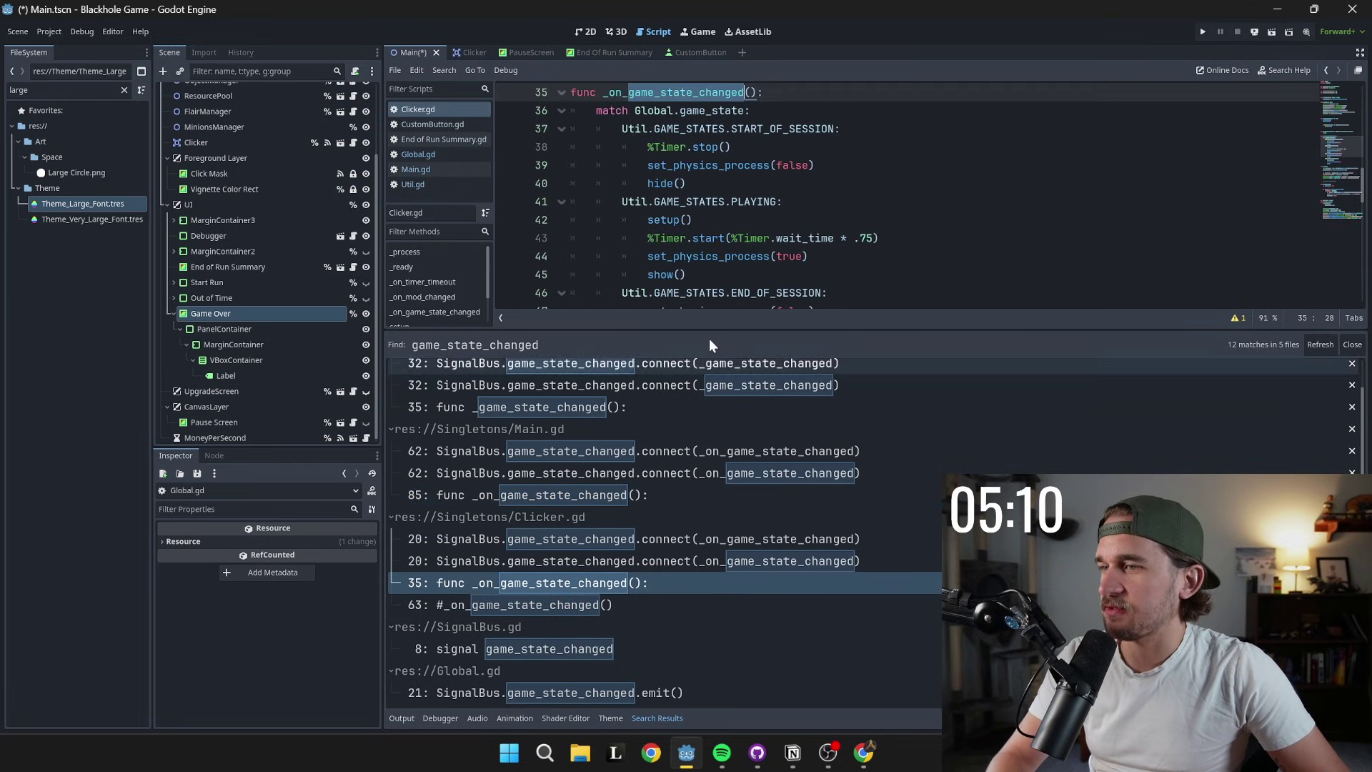
scroll(907, 195, "down", 1)
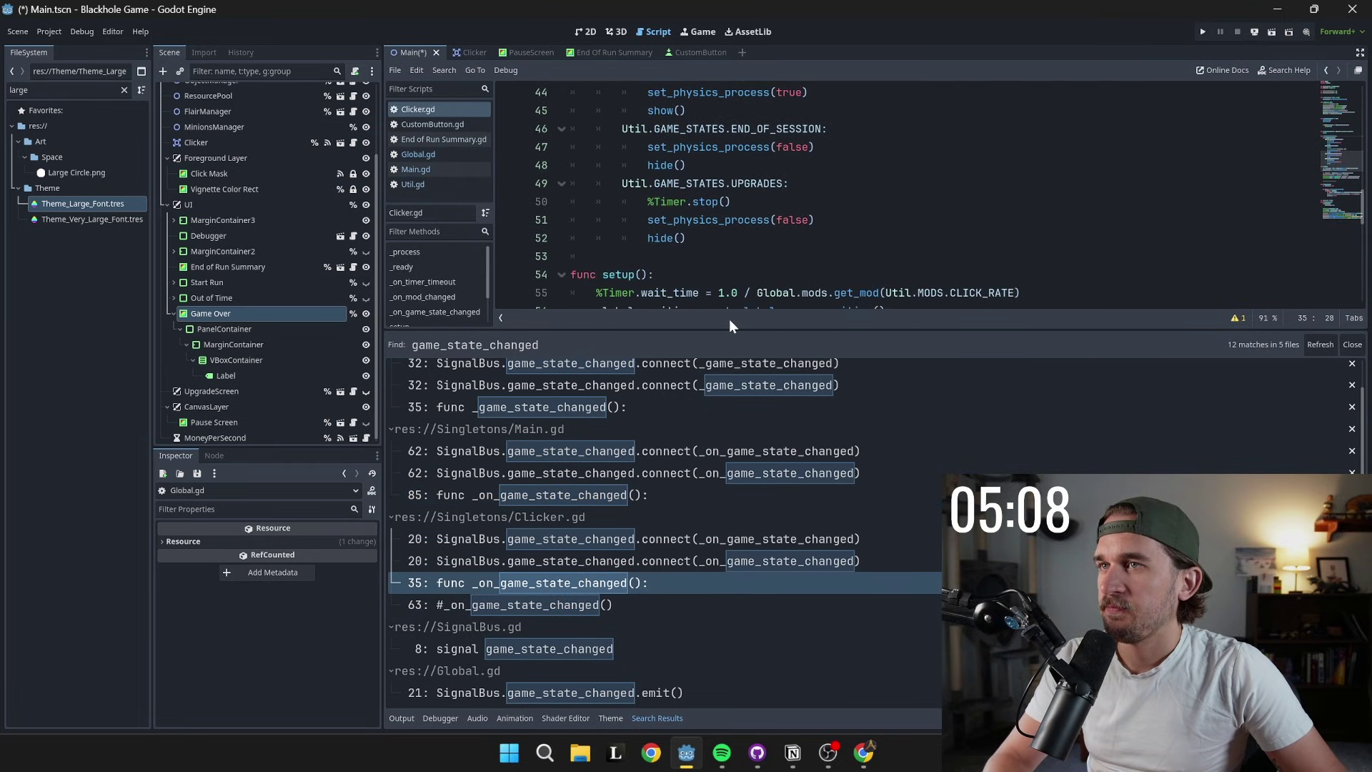
left_click_drag(725, 329, 726, 421)
left_click_drag(788, 183, 622, 183)
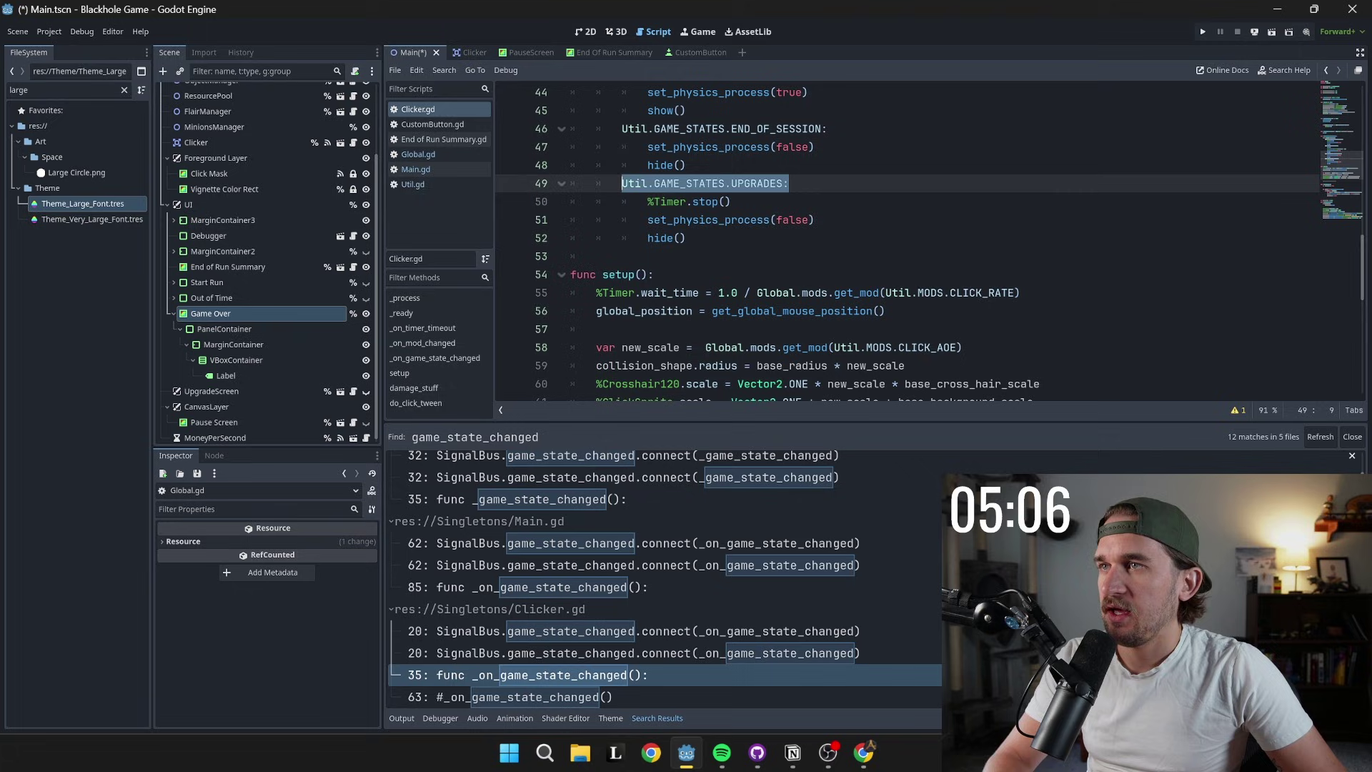
left_click(686, 238)
key("Return")
key("BackSpace")
key("ctrl+v")
double_click(758, 256)
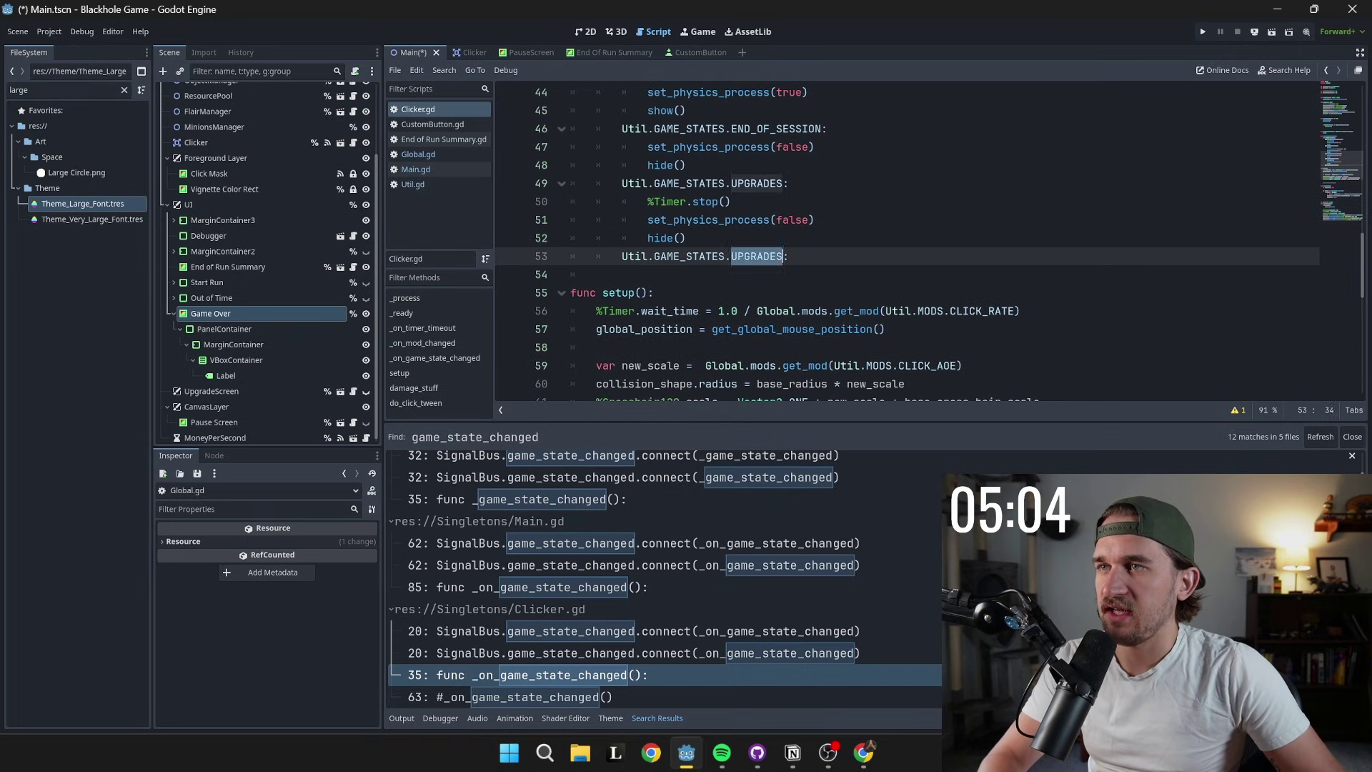
type("GAME_OVER")
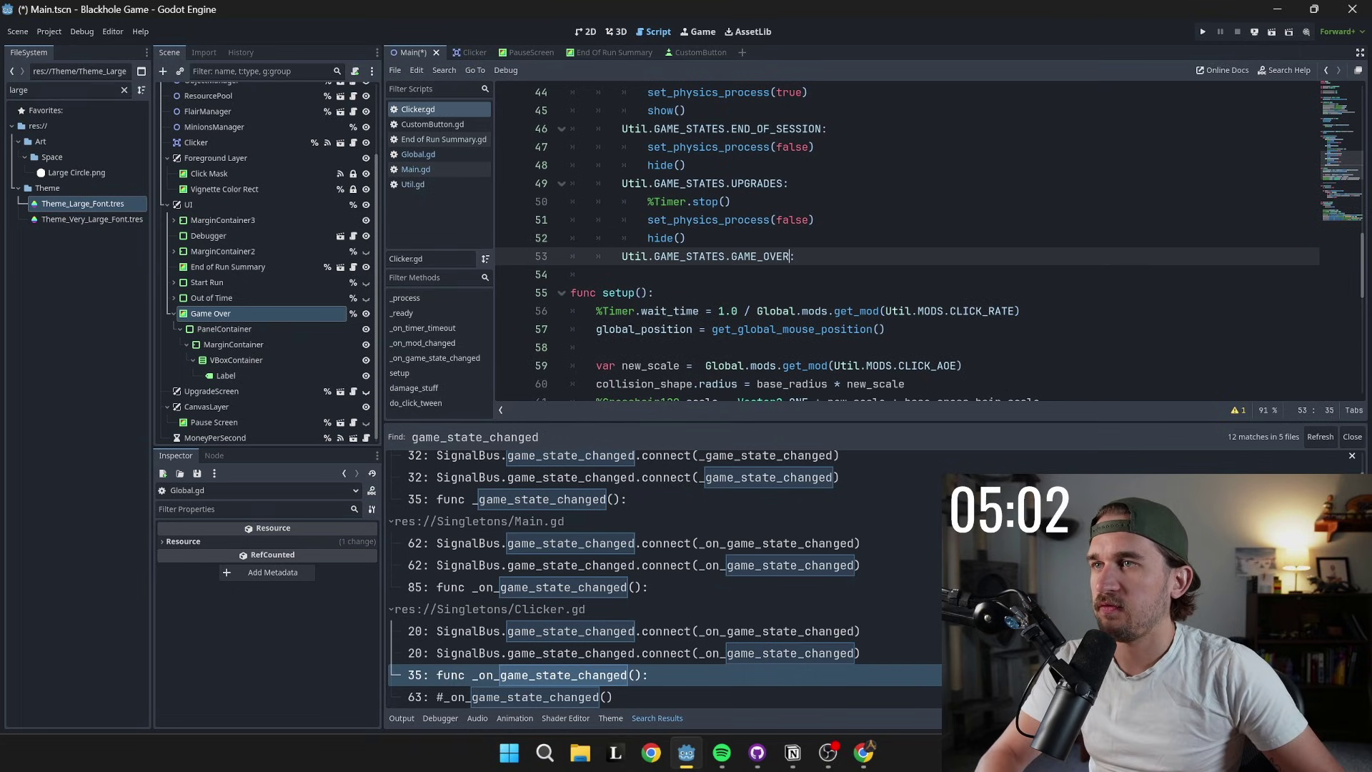
- Copy %Timer.stop(), set_physics_process(false) and hide() into Clicker.gd's GAME_OVER branch, correct the indentation and leave a blank line before setup()
left_click_drag(686, 238, 571, 202)
key("ctrl+c")
left_click(729, 263)
key("Down")
key("ctrl+v")
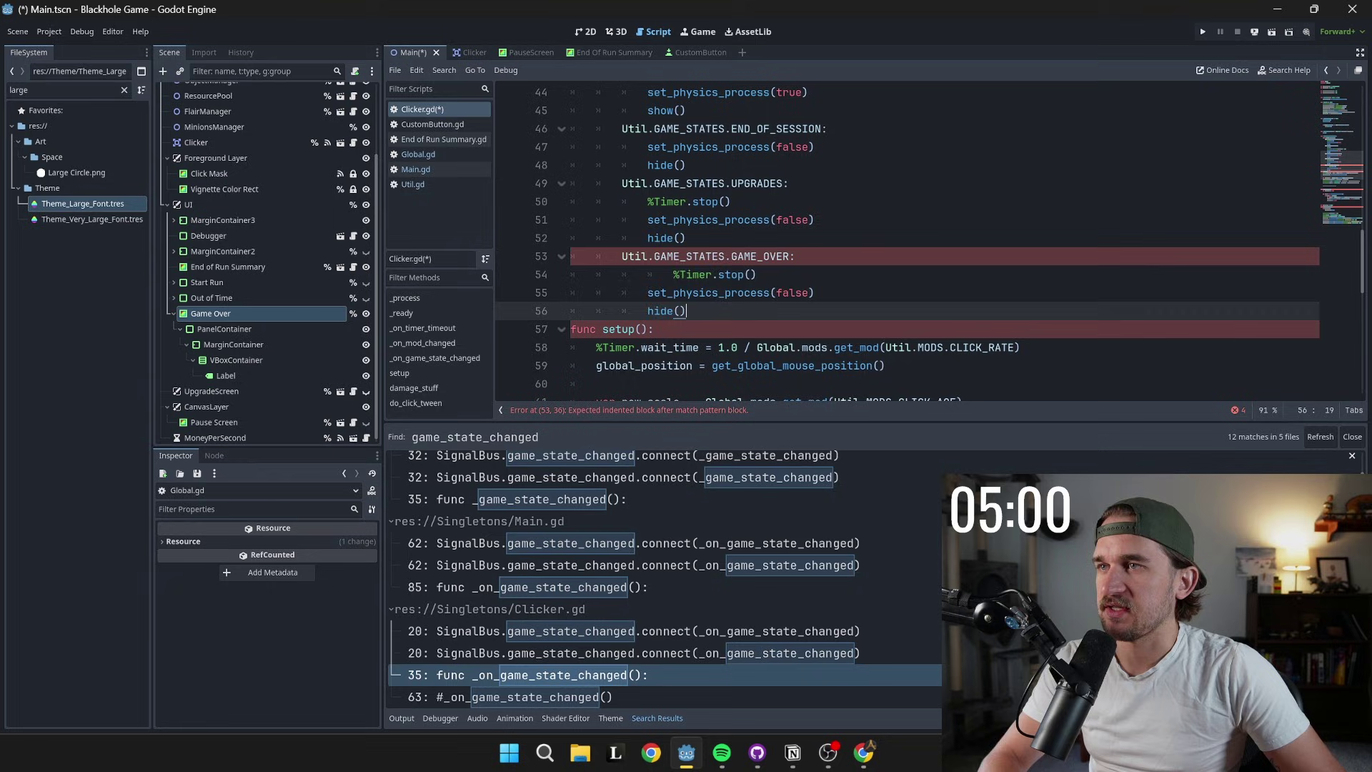
key("Up")
key("Up")
key("Home")
key("BackSpace")
key("Down")
key("Down")
key("End")
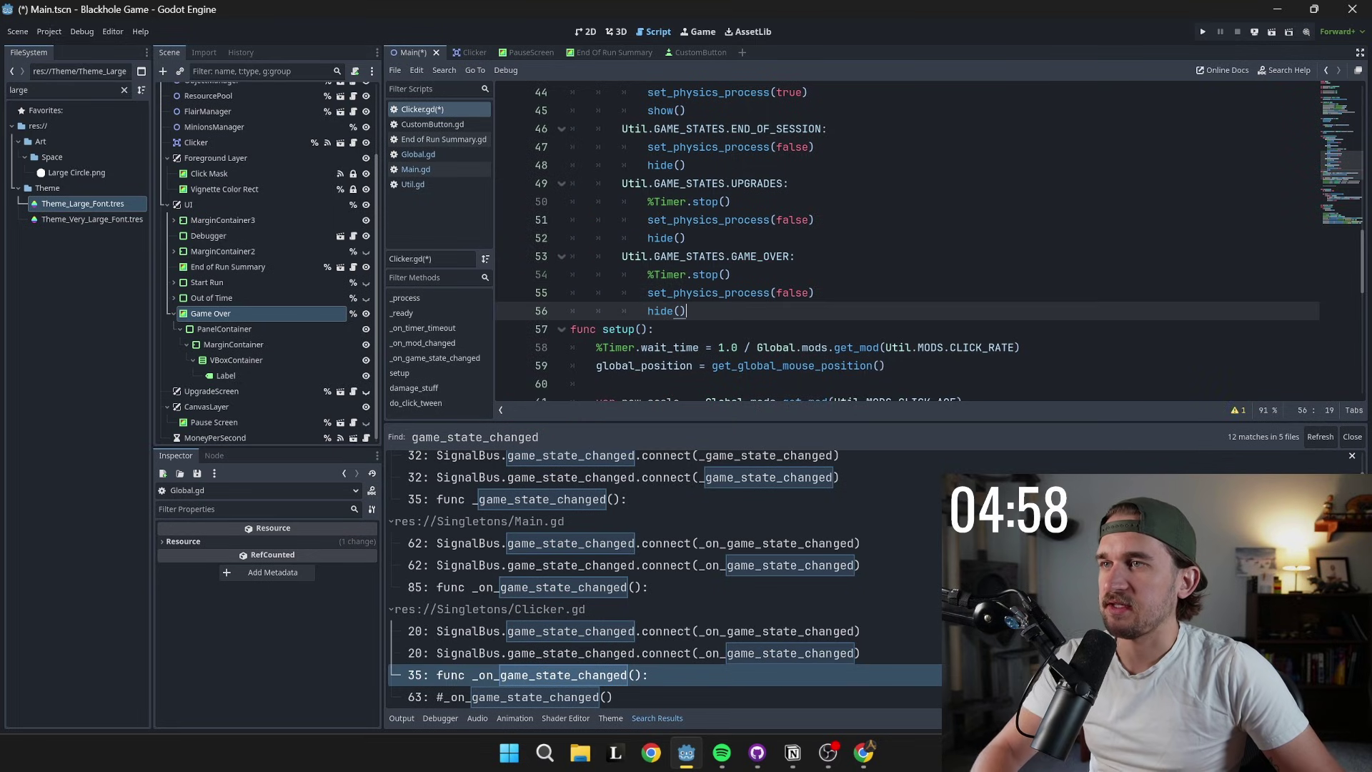
key("Return")
scroll(684, 471, "down", 3)
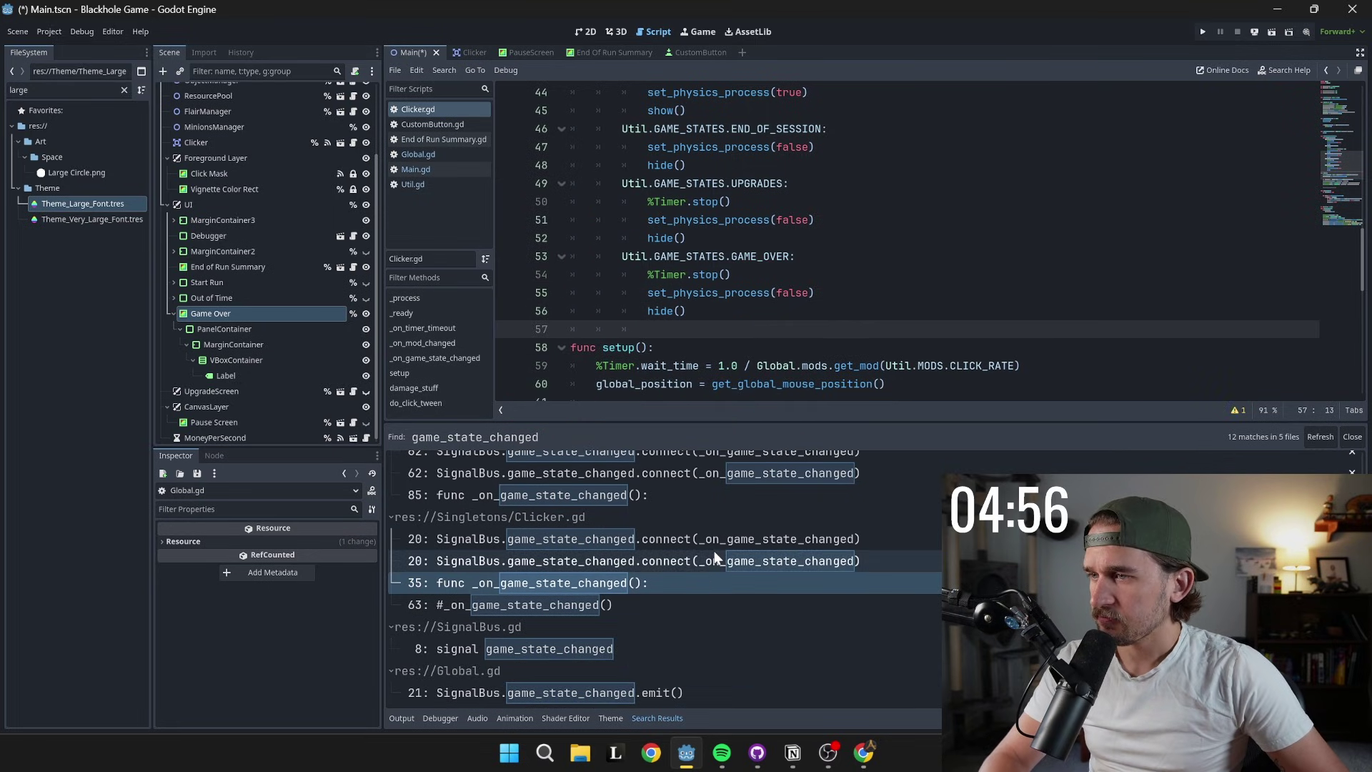
- In Main.gd, find _on_black_hole_grew() by searching for on_black and call on_game_over() below update_name()
left_click(425, 171)
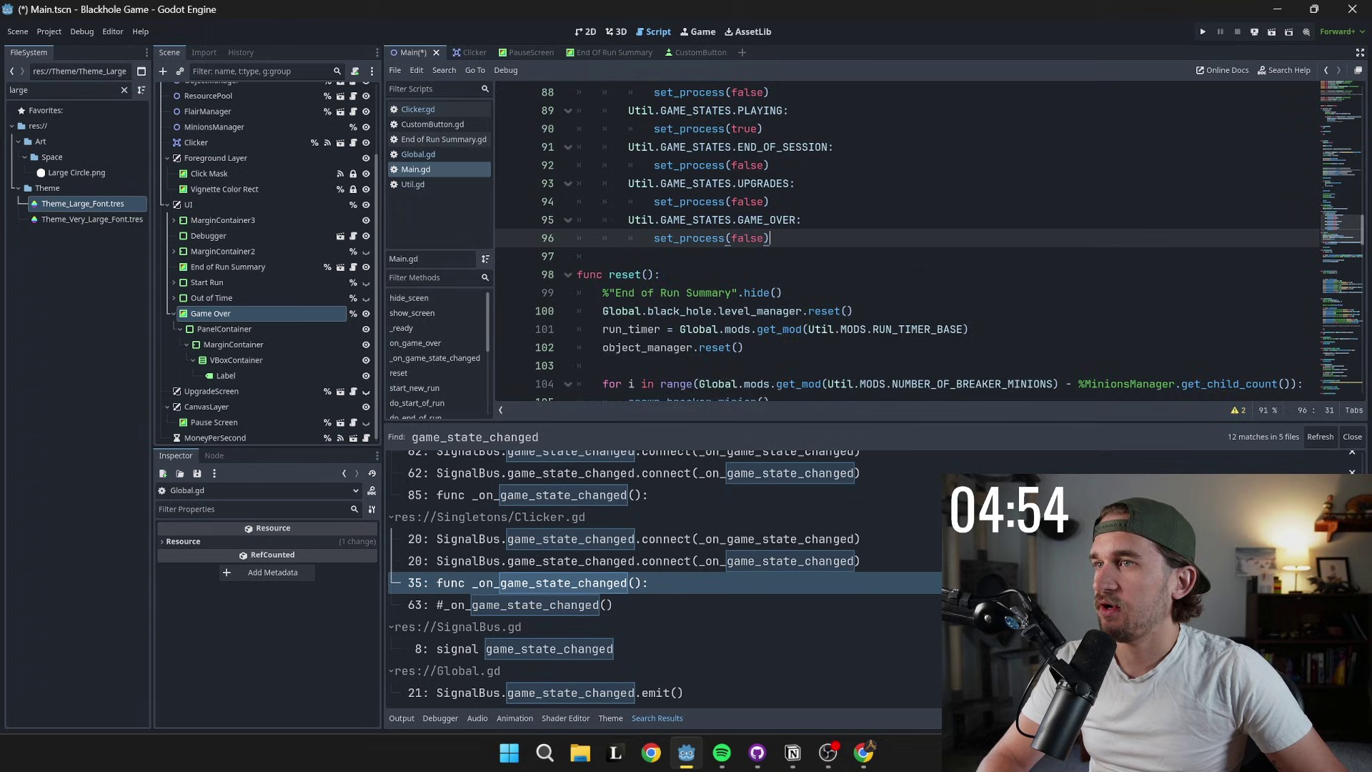
scroll(906, 241, "up", 4)
double_click(647, 183)
scroll(646, 184, "up", 3)
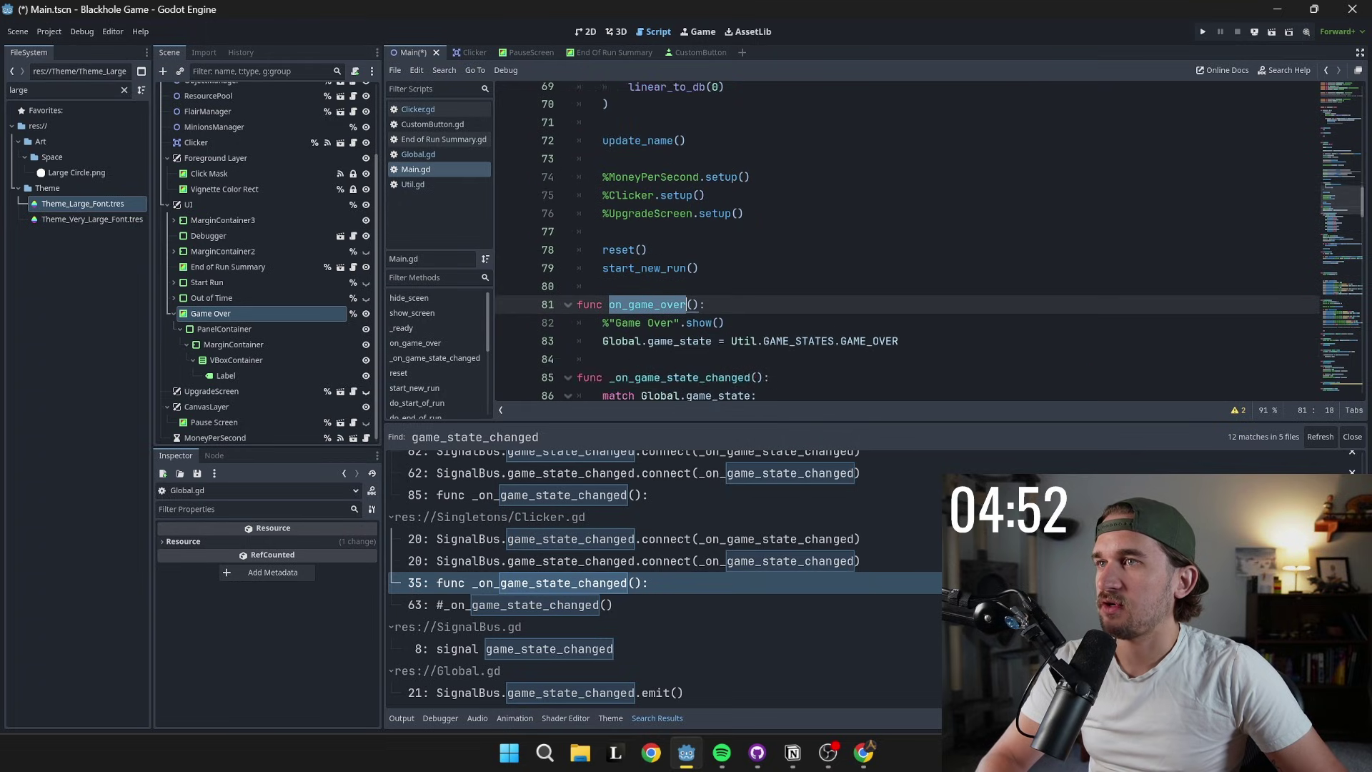
scroll(907, 241, "down", 11)
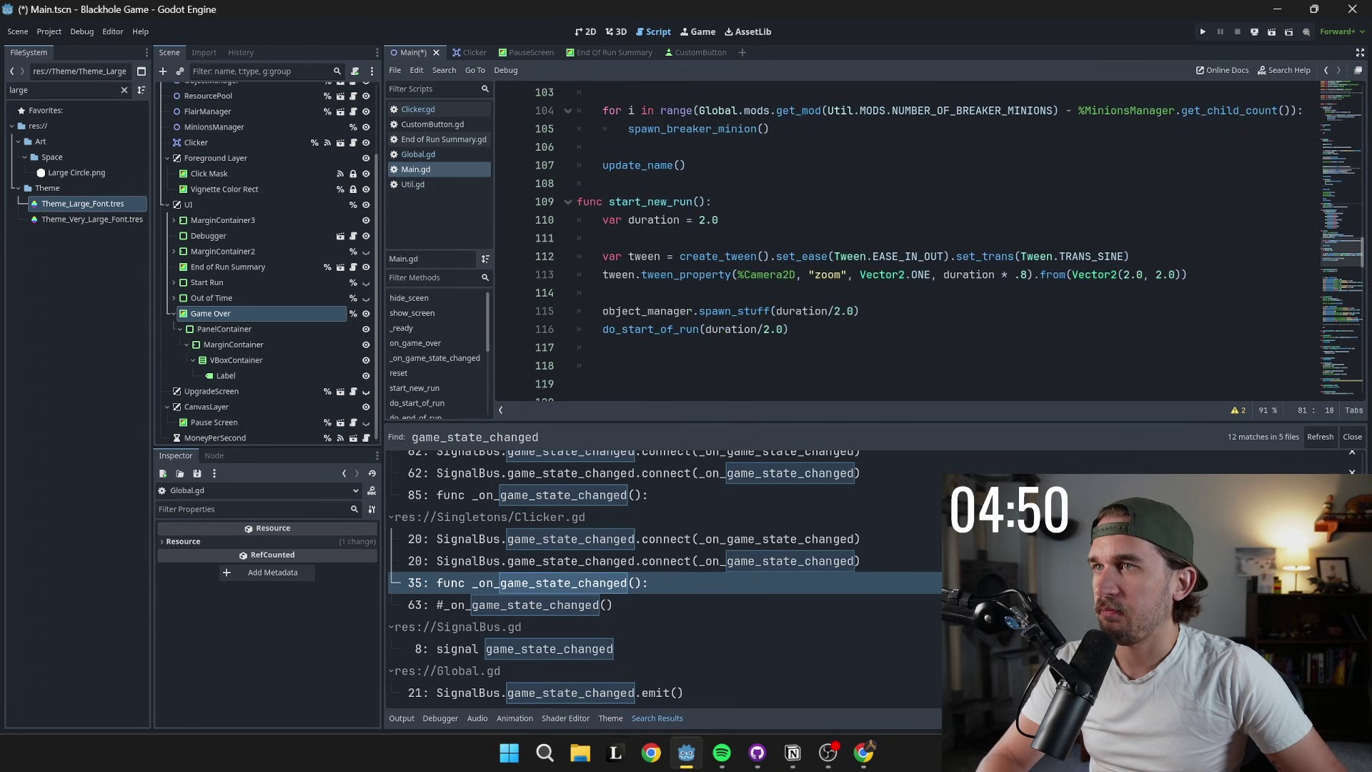
scroll(907, 240, "down", 13)
key("ctrl+f")
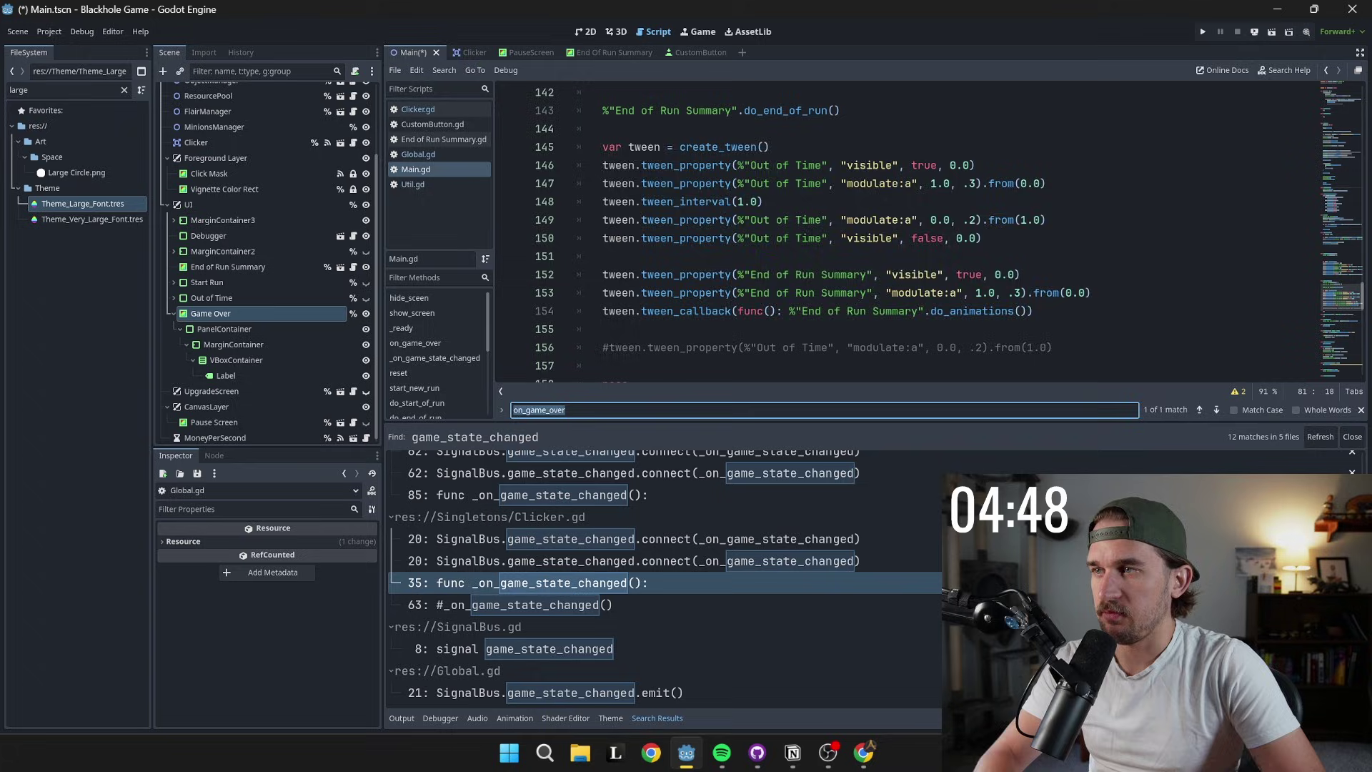
type("on_black")
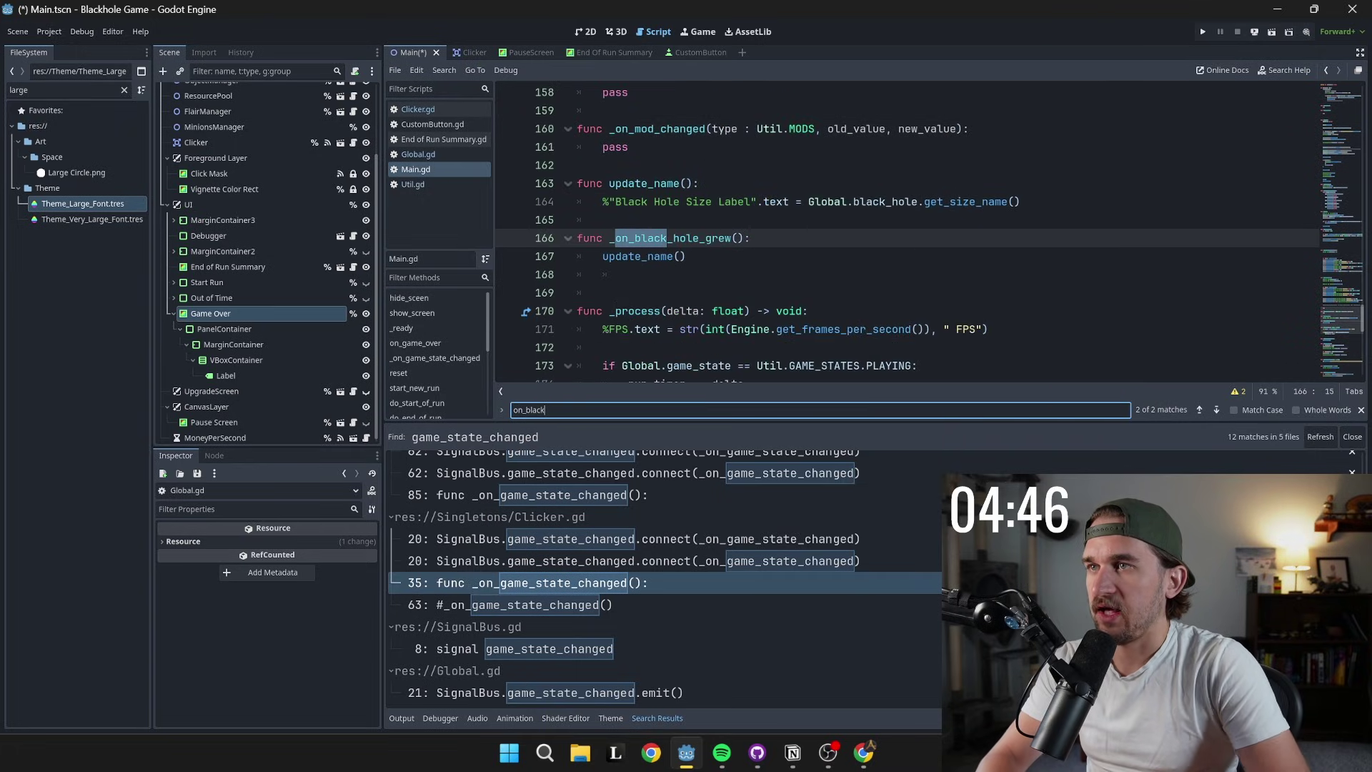
double_click(697, 238)
left_click(687, 255)
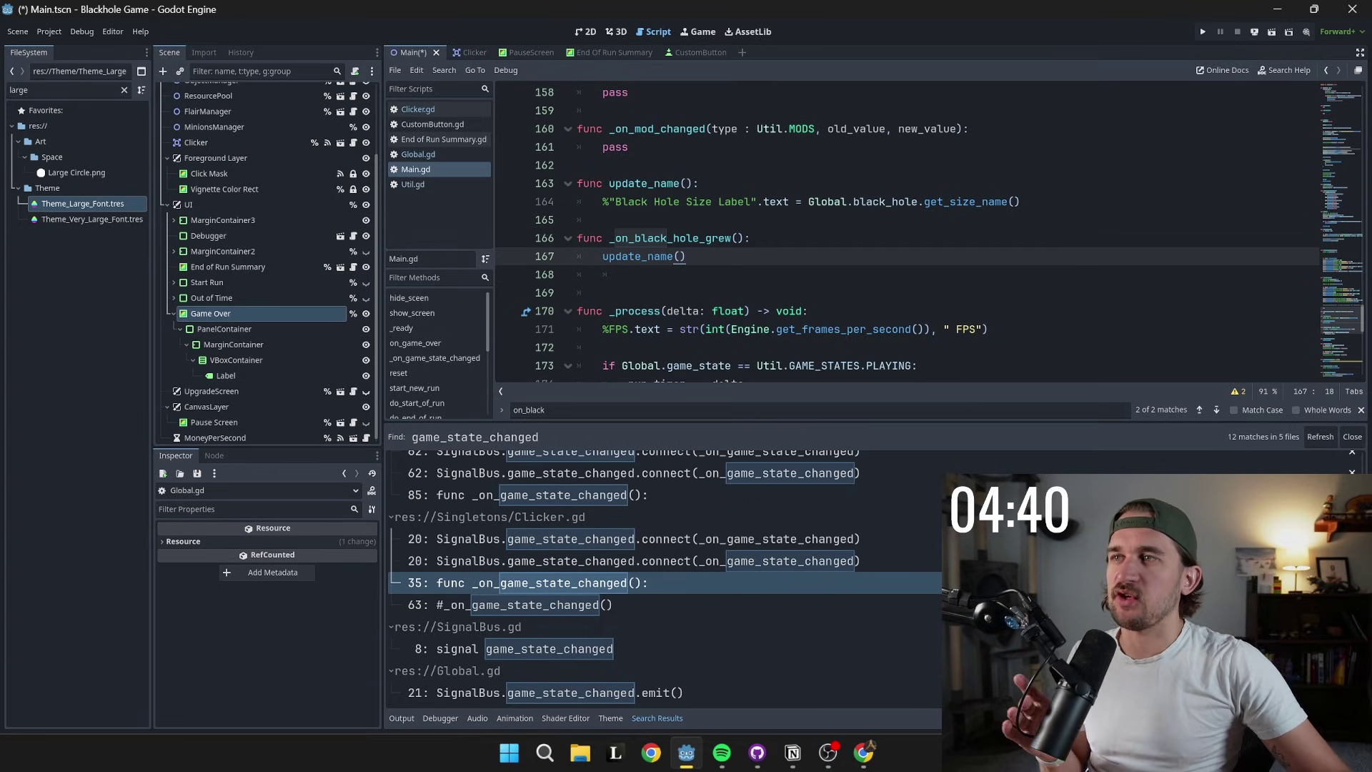
key("Return")
type("on_game_over()")
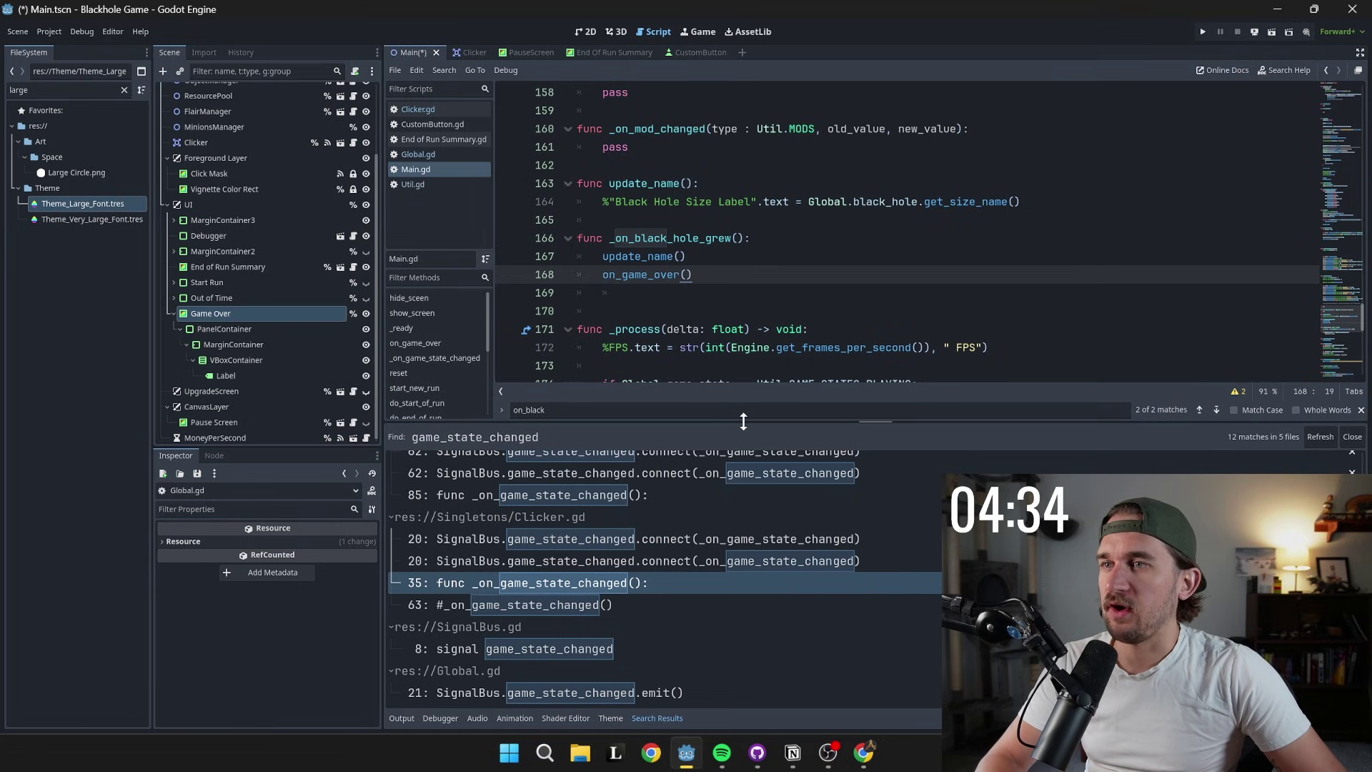
- Shrink the search results list, show the Main scene in the 2D workspace and save it
left_click_drag(828, 421, 829, 513)
left_click(584, 32)
key("ctrl+s")
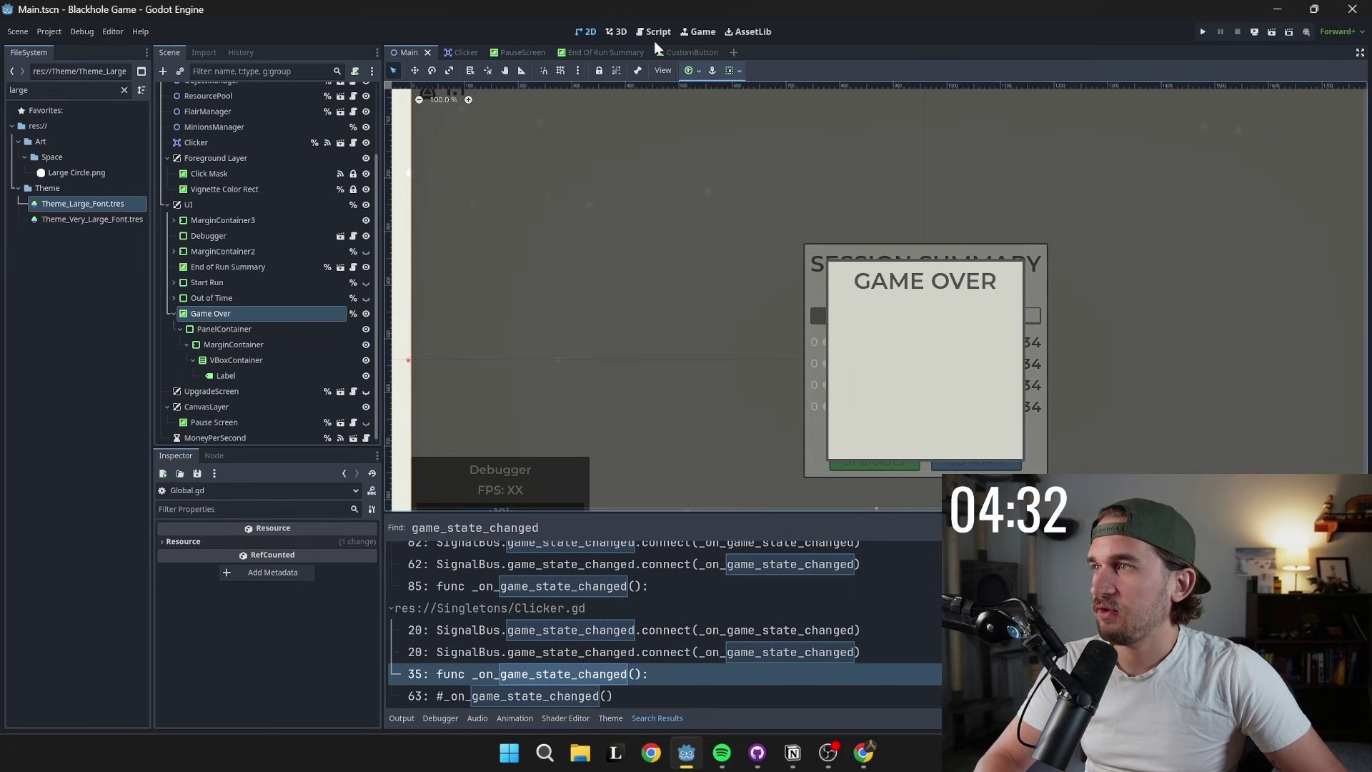
- In Main.gd's _ready(), reference the Game Over node by its unique name below Global.main = self and call hide() on it
left_click(654, 34)
scroll(907, 276, "up", 10)
key("ctrl+f")
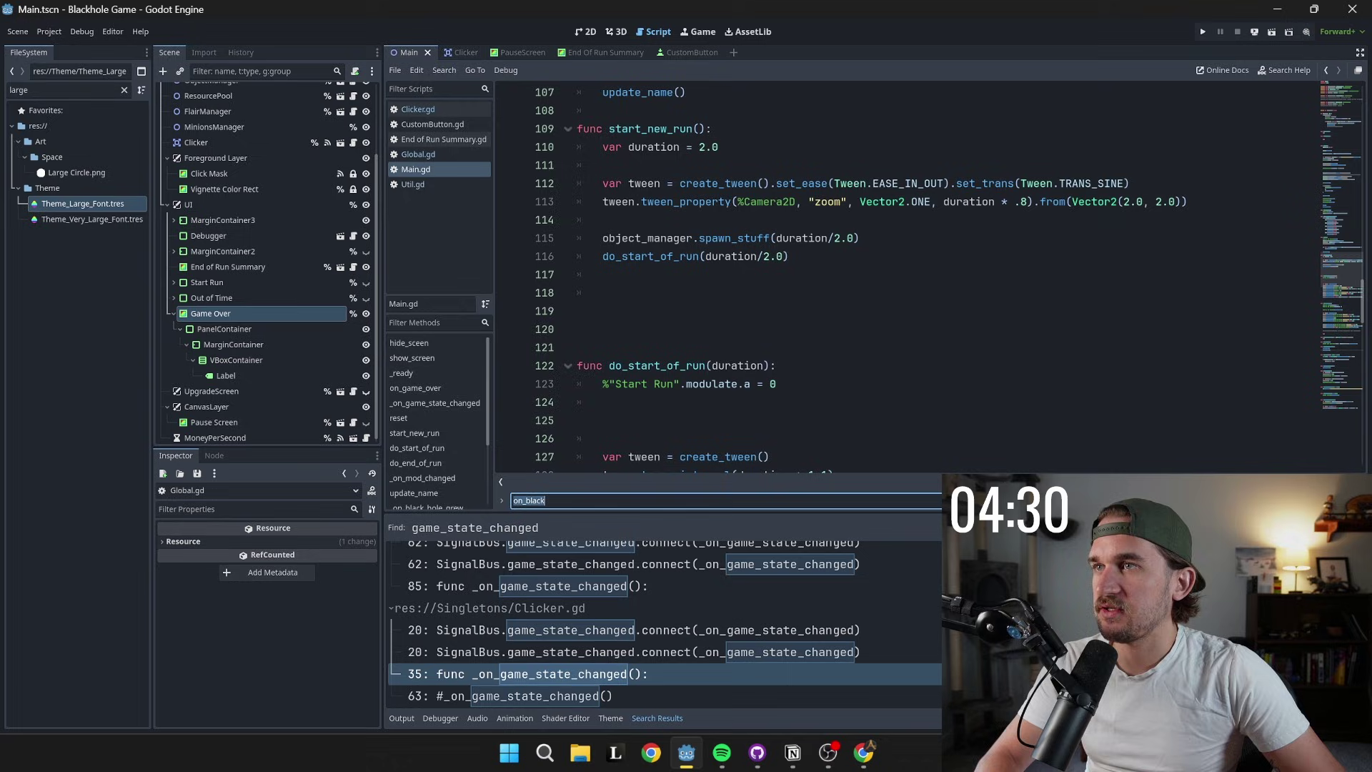
type("_ready(")
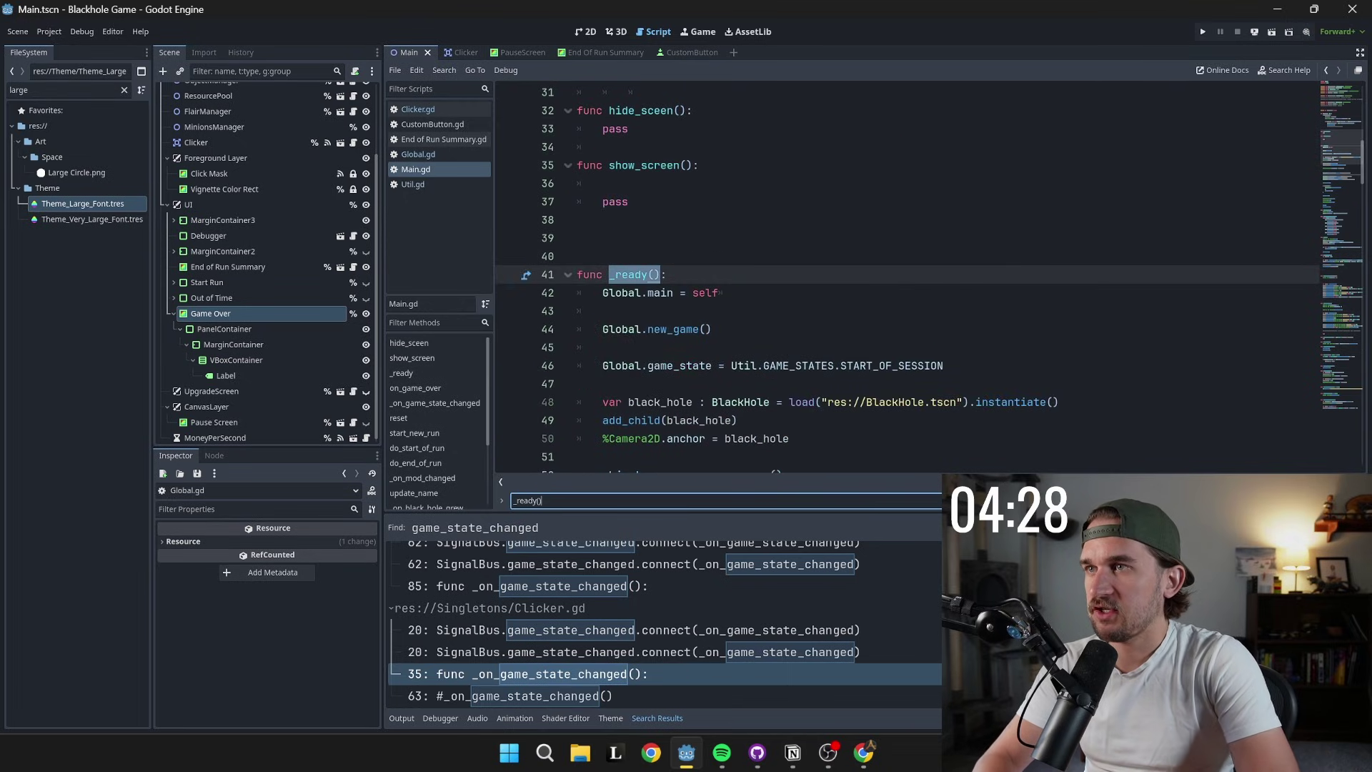
left_click(729, 292)
key("Return")
key("Return")
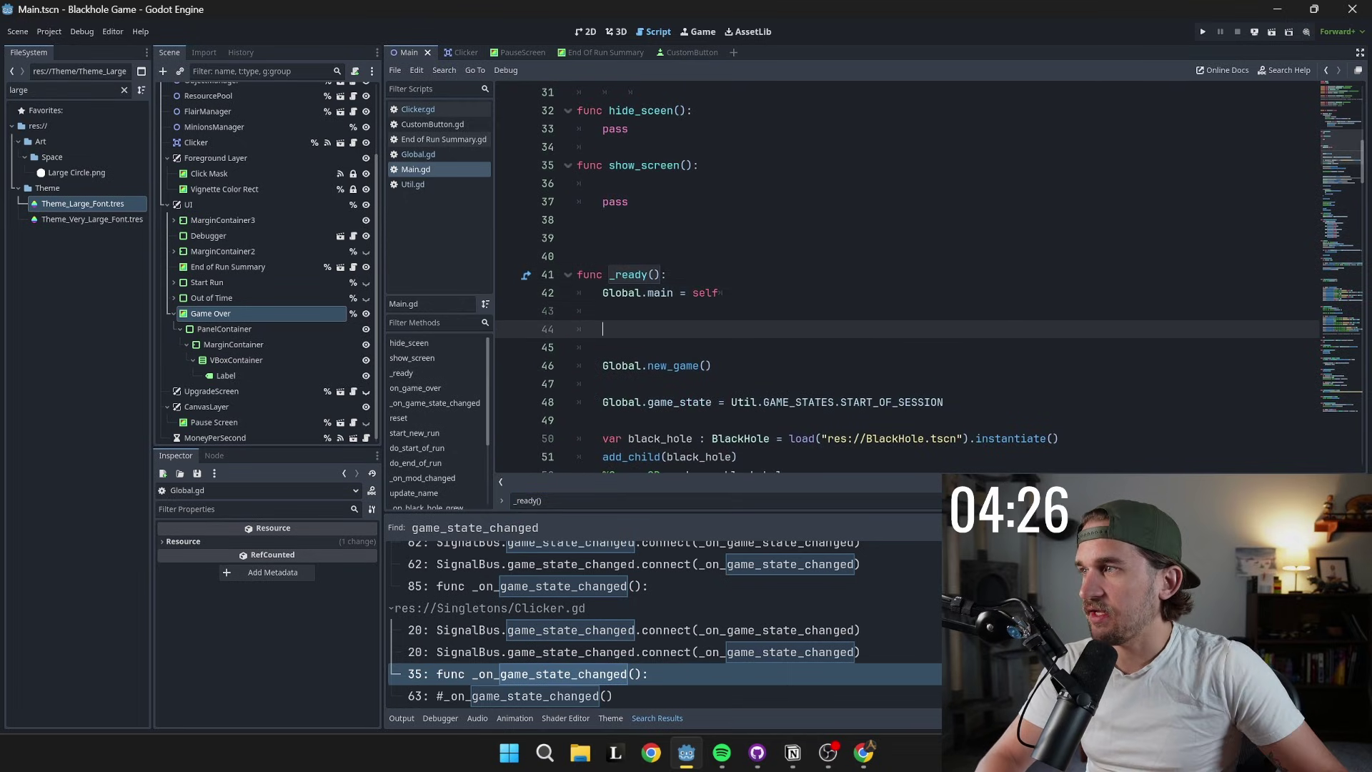
scroll(230, 331, "up", 3)
left_click_drag(215, 357, 607, 329)
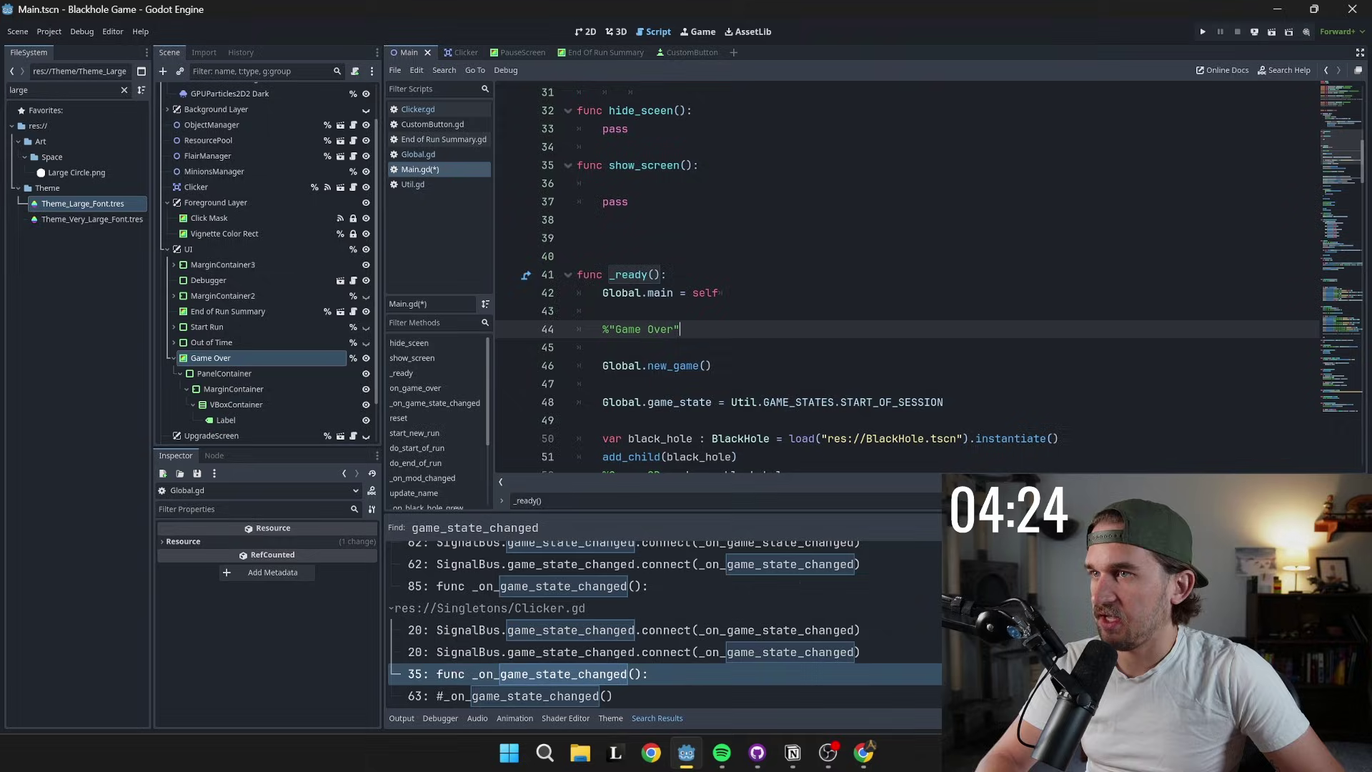
type(".hide9")
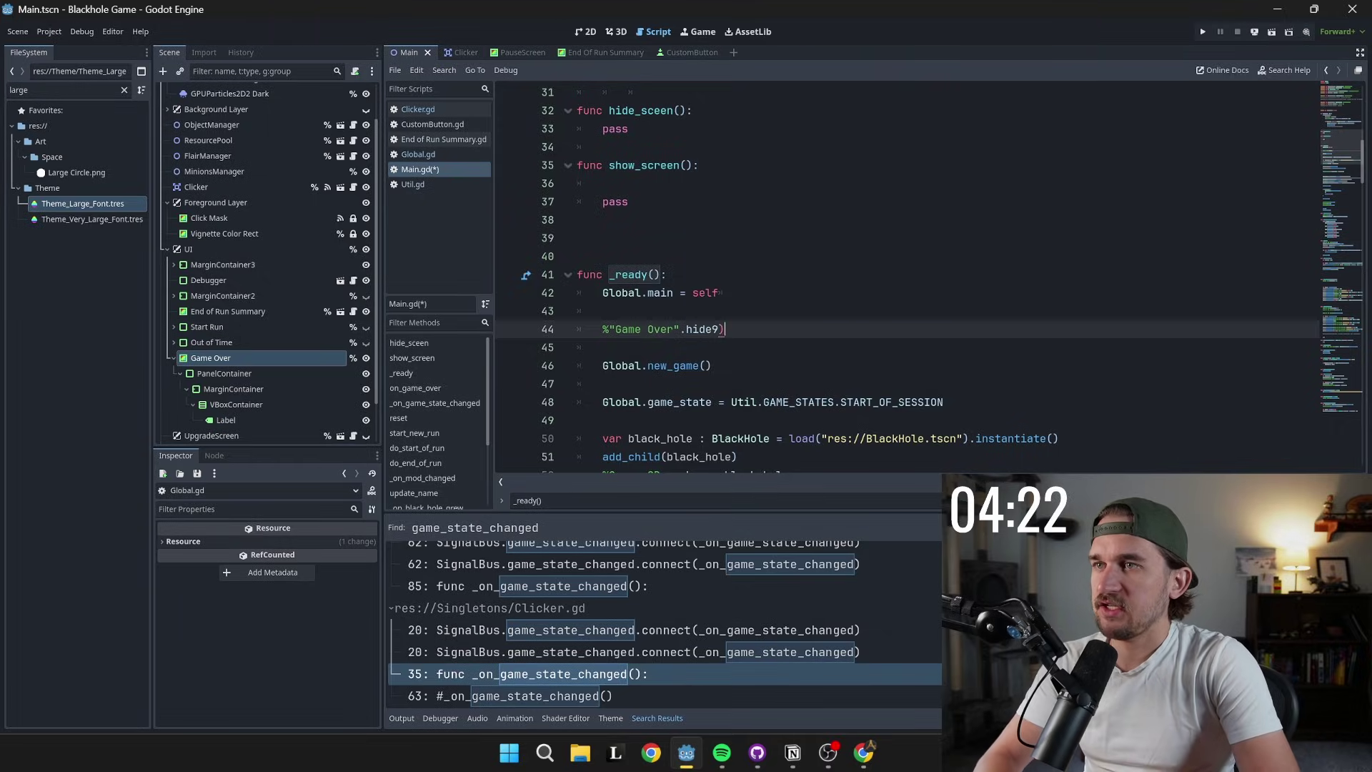
- Run the game, end the current run with the debugger and open the upgrades screen
key("F5")
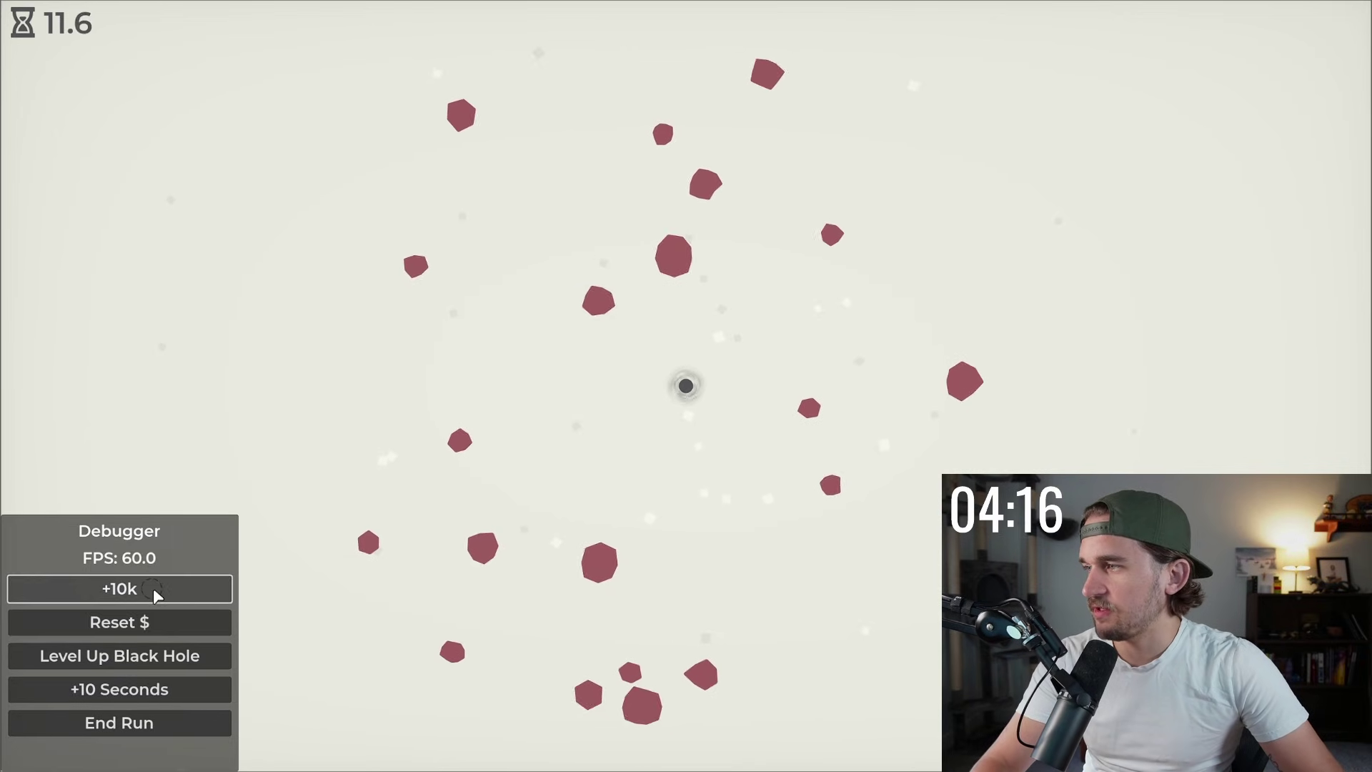
left_click(156, 725)
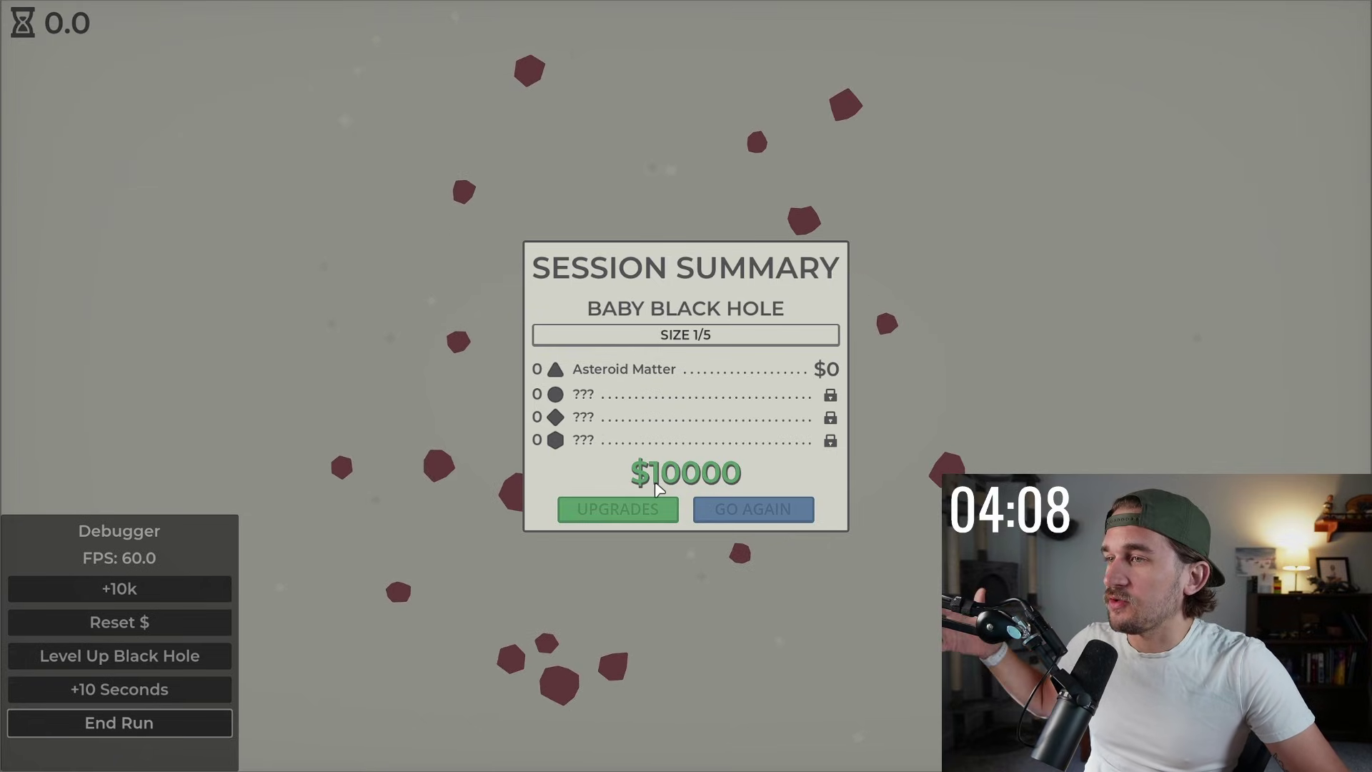
left_click(653, 504)
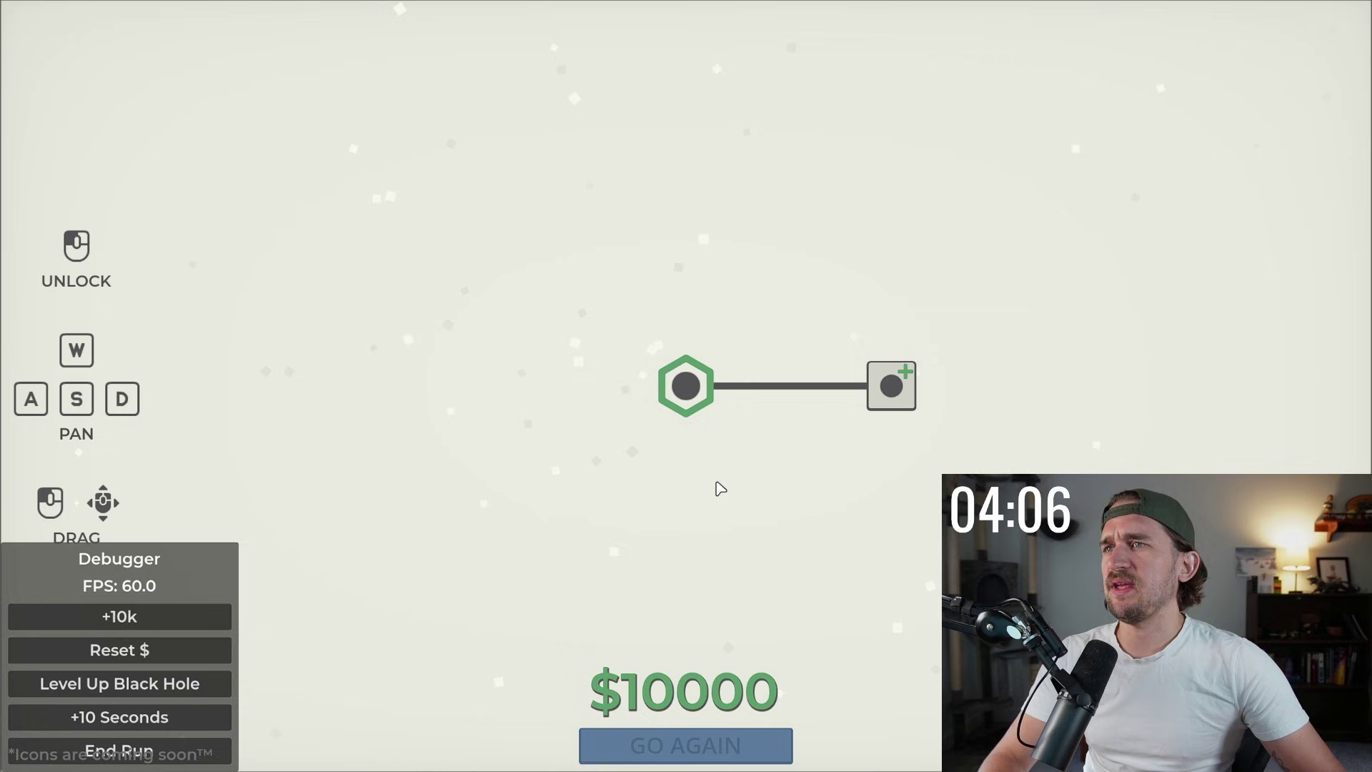
- Buy the first upgrade beside the black hole node and upgrades in the branch above it, including Clicker Speed
left_click(903, 383)
left_click(902, 383)
left_click(902, 383)
left_click(902, 242)
triple_click(902, 242)
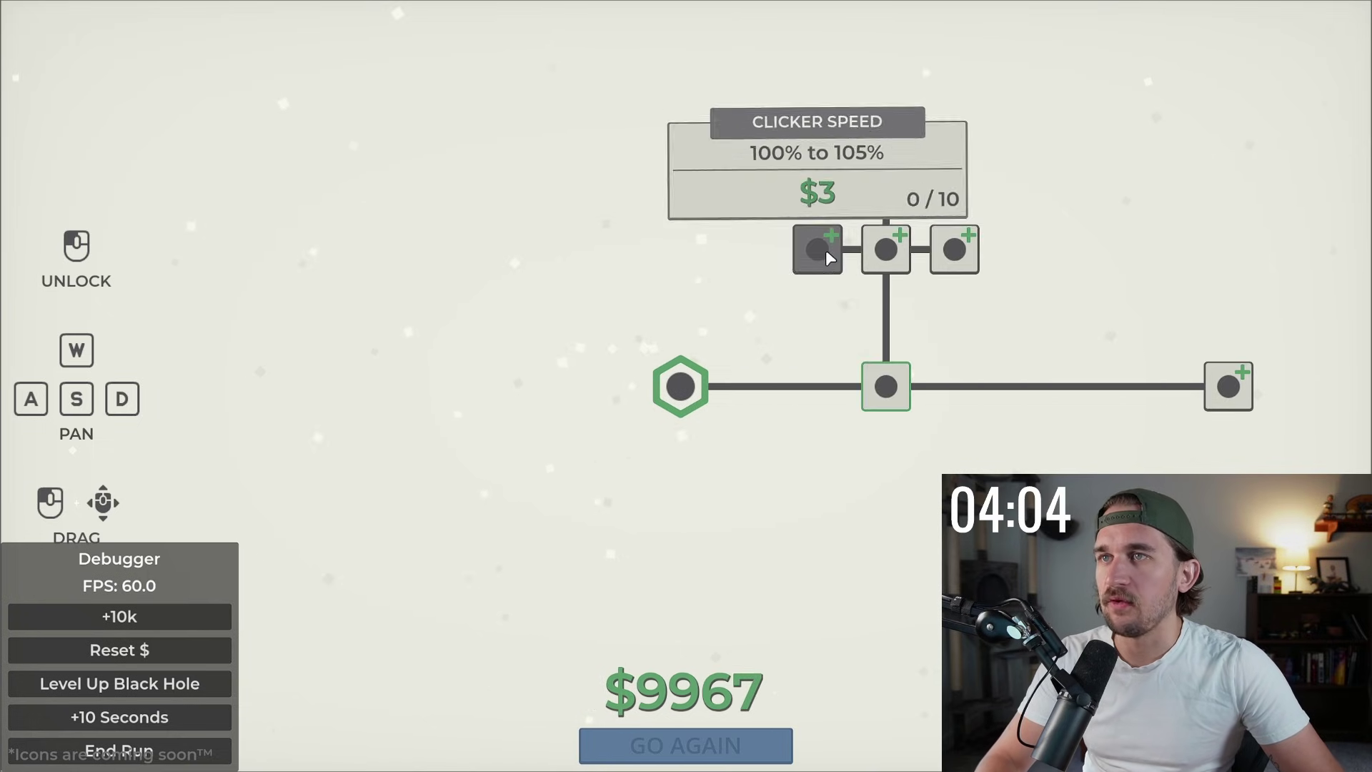
triple_click(825, 250)
triple_click(880, 195)
- Use the debugger to add money, reset it, and add 10k three more times
left_click(190, 616)
left_click(190, 616)
left_click(190, 615)
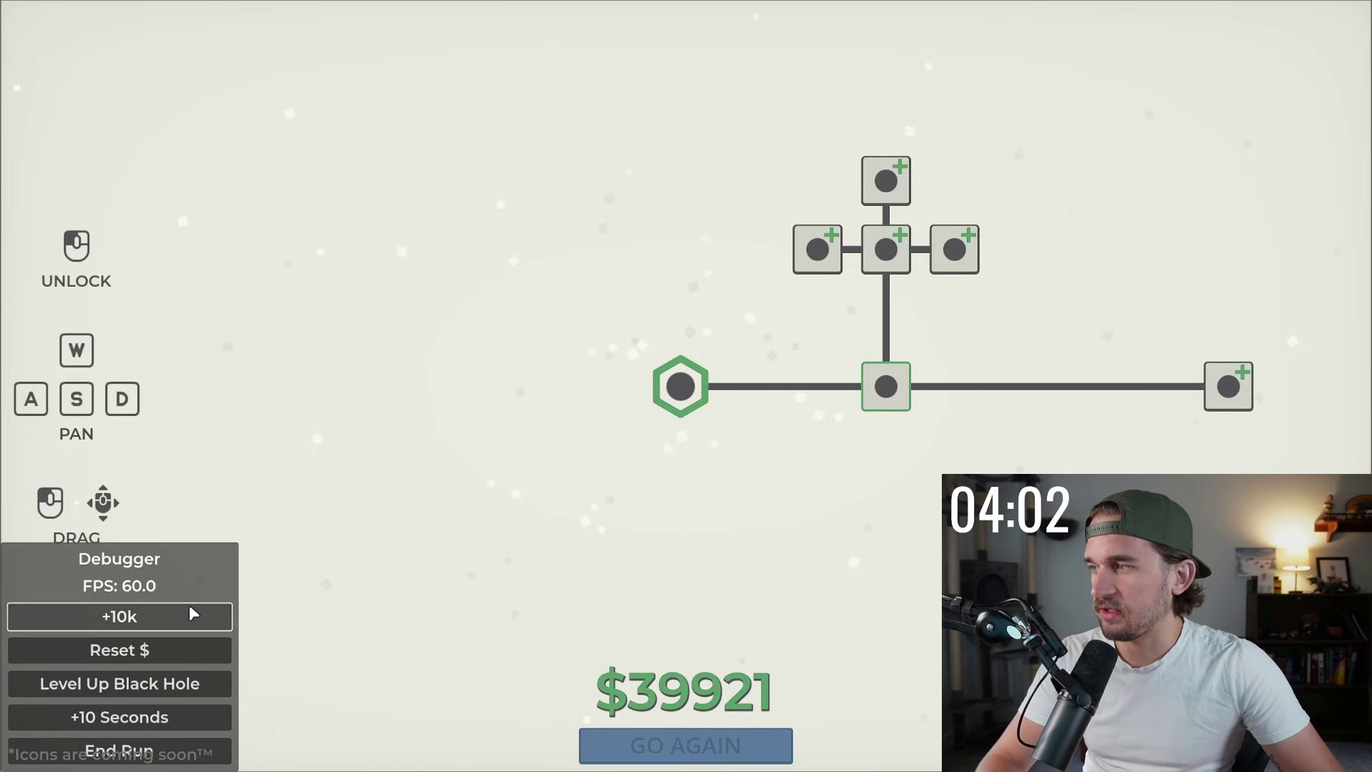
left_click(190, 615)
left_click(203, 650)
left_click(190, 616)
left_click(191, 615)
left_click(190, 615)
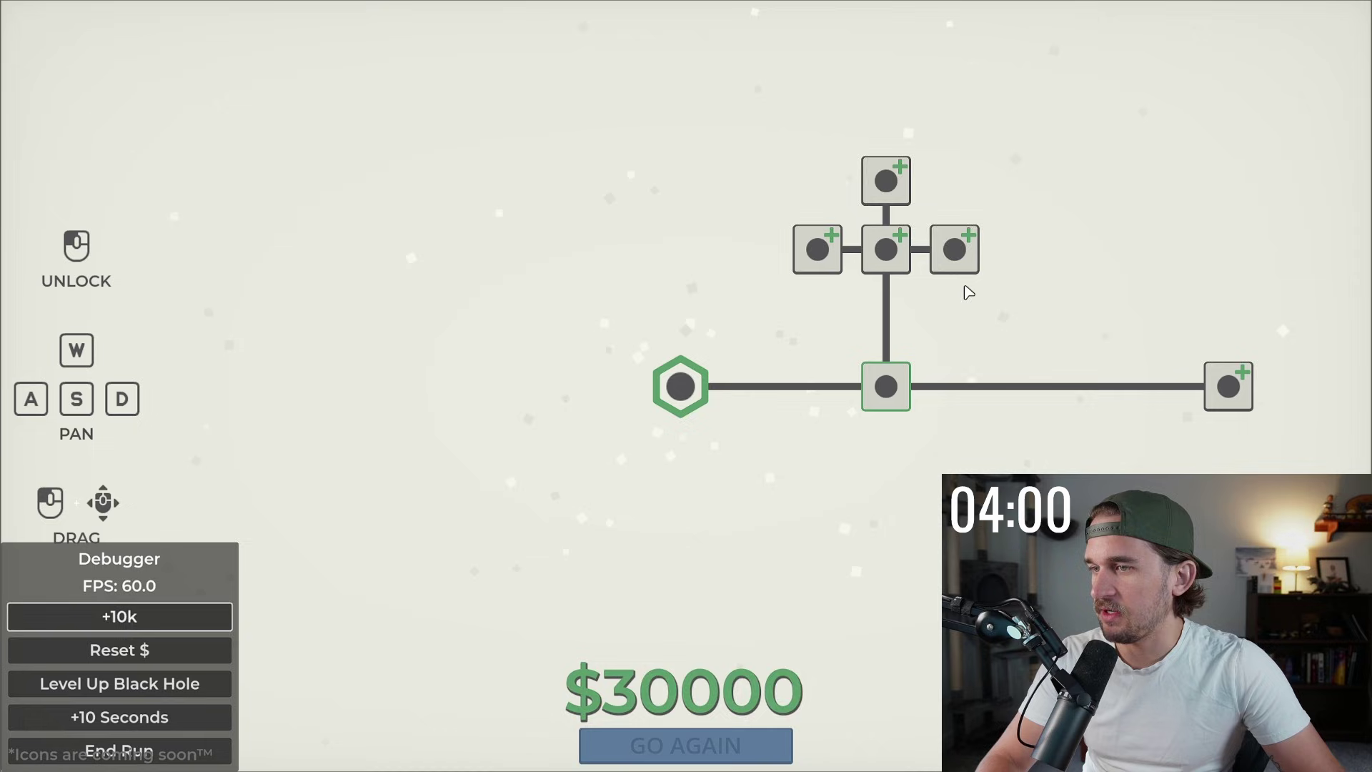
- Buy all remaining levels of the centre, right and top upgrade nodes in the branch above the first upgrade, including Number of Asteroids
left_click(954, 250)
left_click(955, 249)
left_click(885, 249)
left_click(900, 187)
left_click(913, 160)
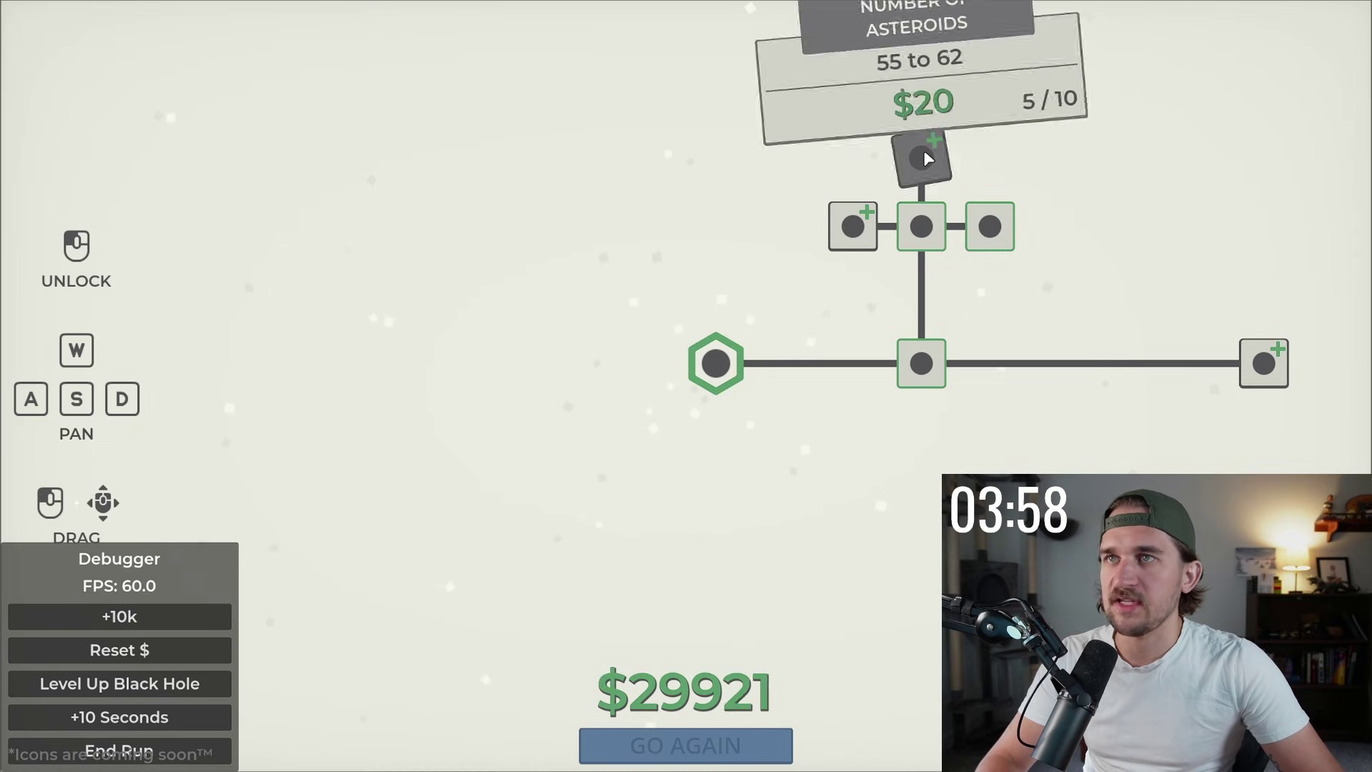
left_click(922, 154)
left_click(922, 154)
left_click(851, 223)
left_click(851, 223)
left_click(879, 219)
left_click(878, 219)
left_click(879, 219)
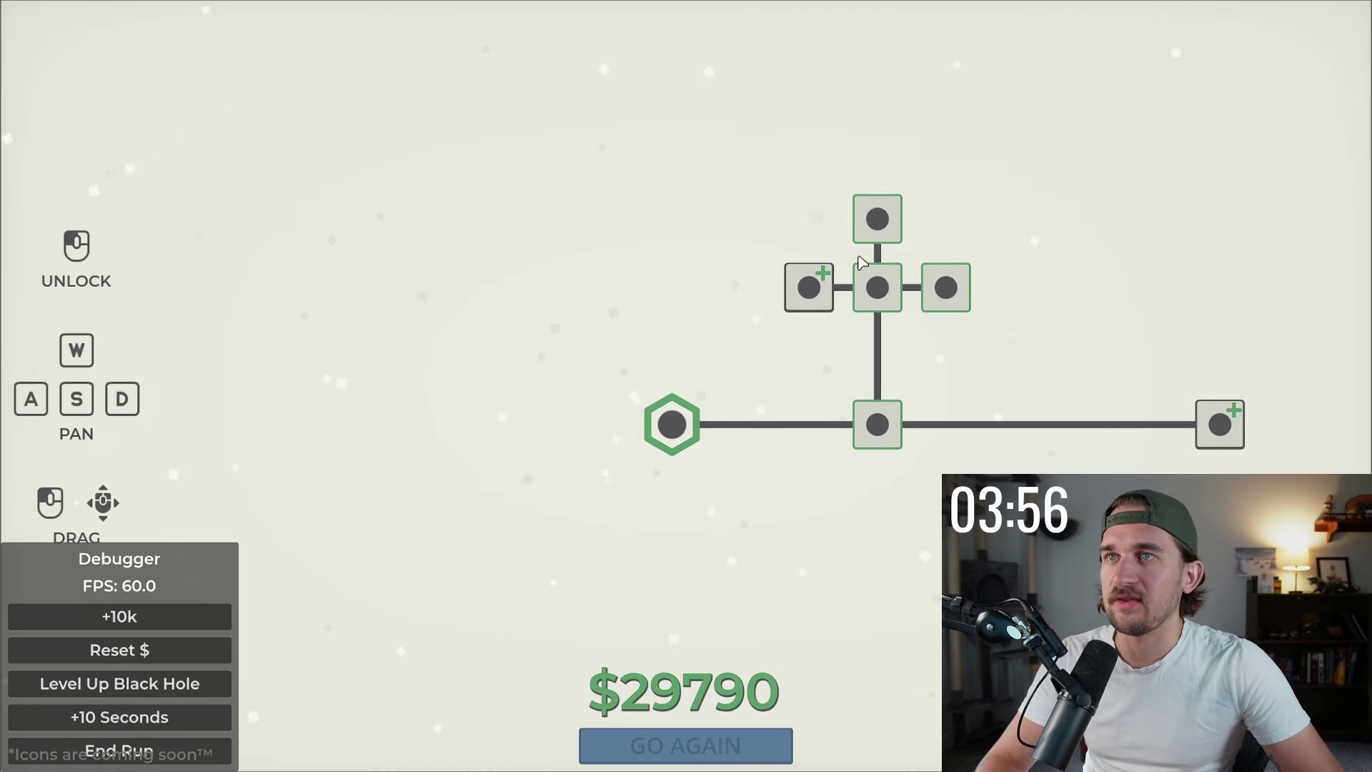
- Buy all remaining levels of the left upgrade node in the upper branch
left_click(809, 288)
left_click(809, 288)
left_click(815, 288)
left_click(814, 288)
left_click(815, 288)
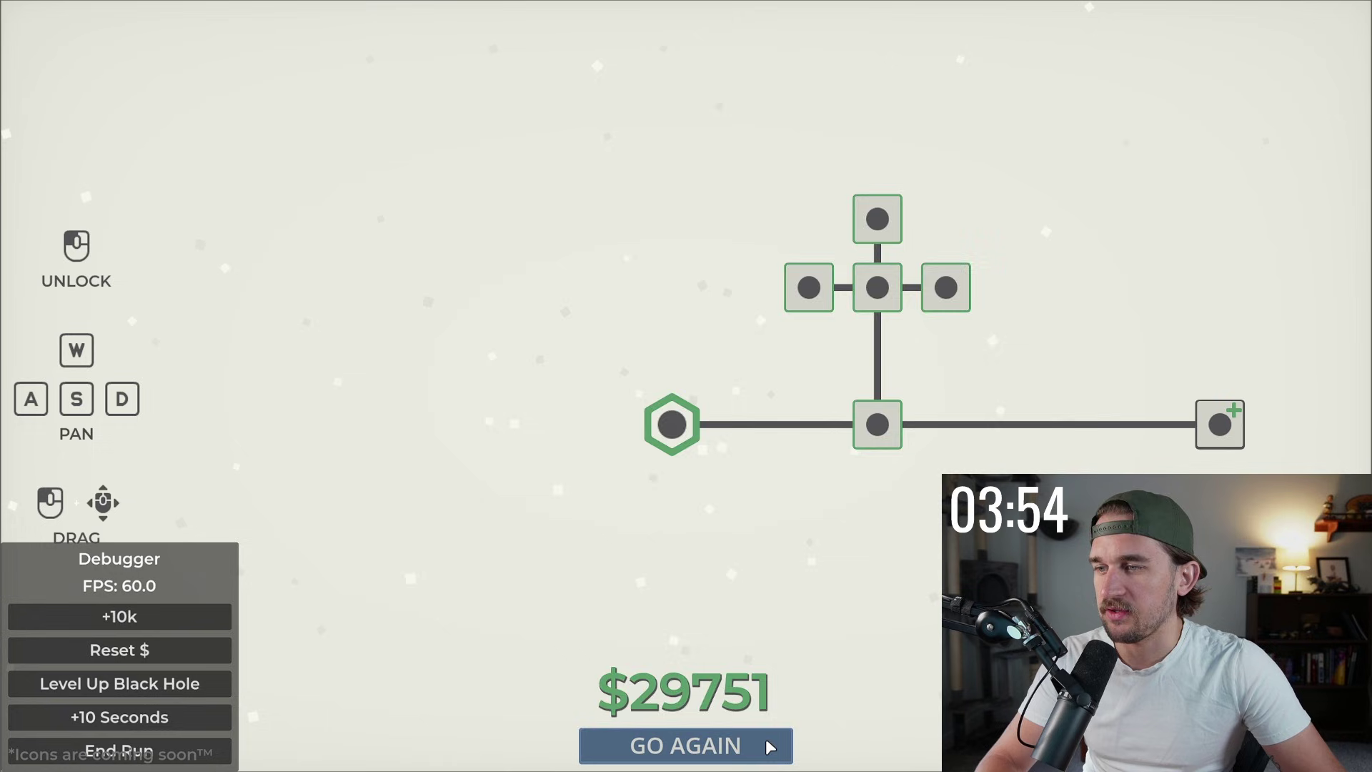
- Start another run, play it through to the Game Over screen, and quit the game back to the editor
left_click(778, 743)
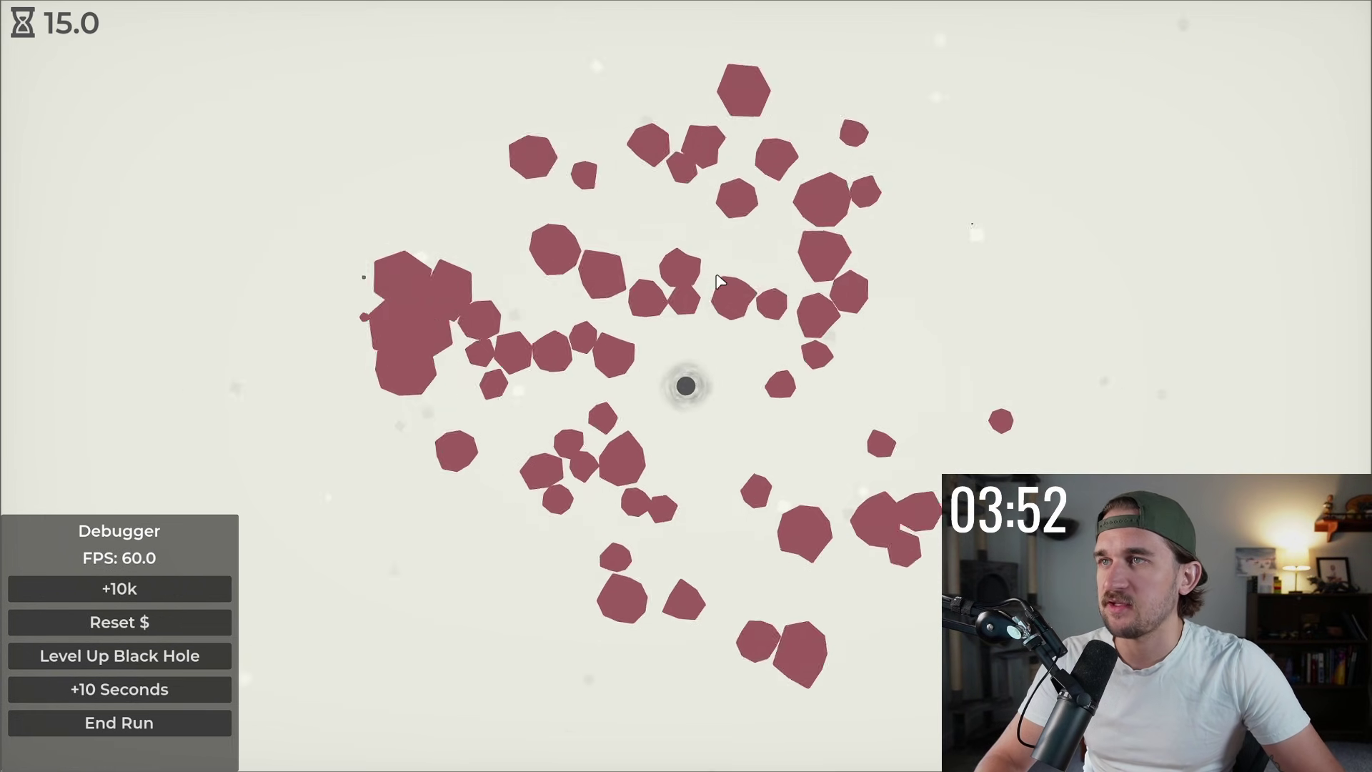
mouse_move(750, 229)
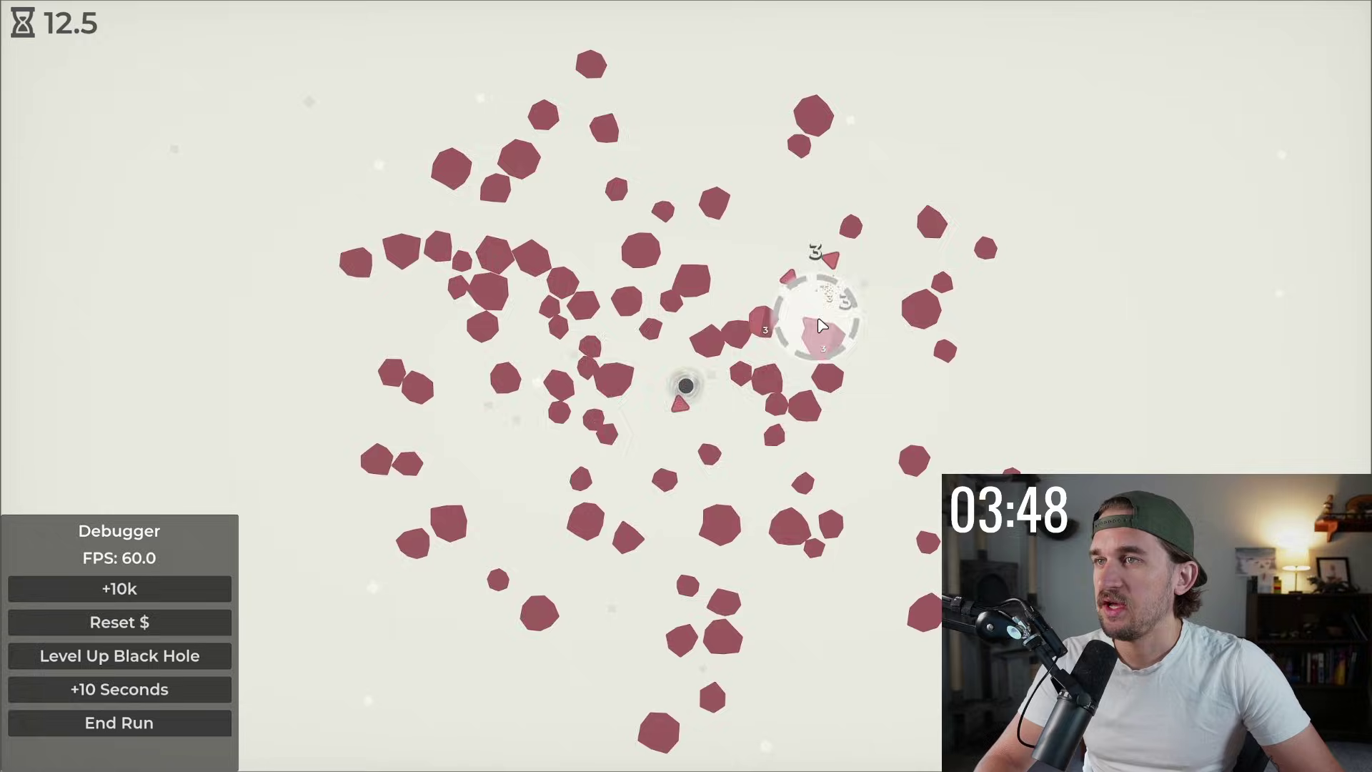
key("Escape")
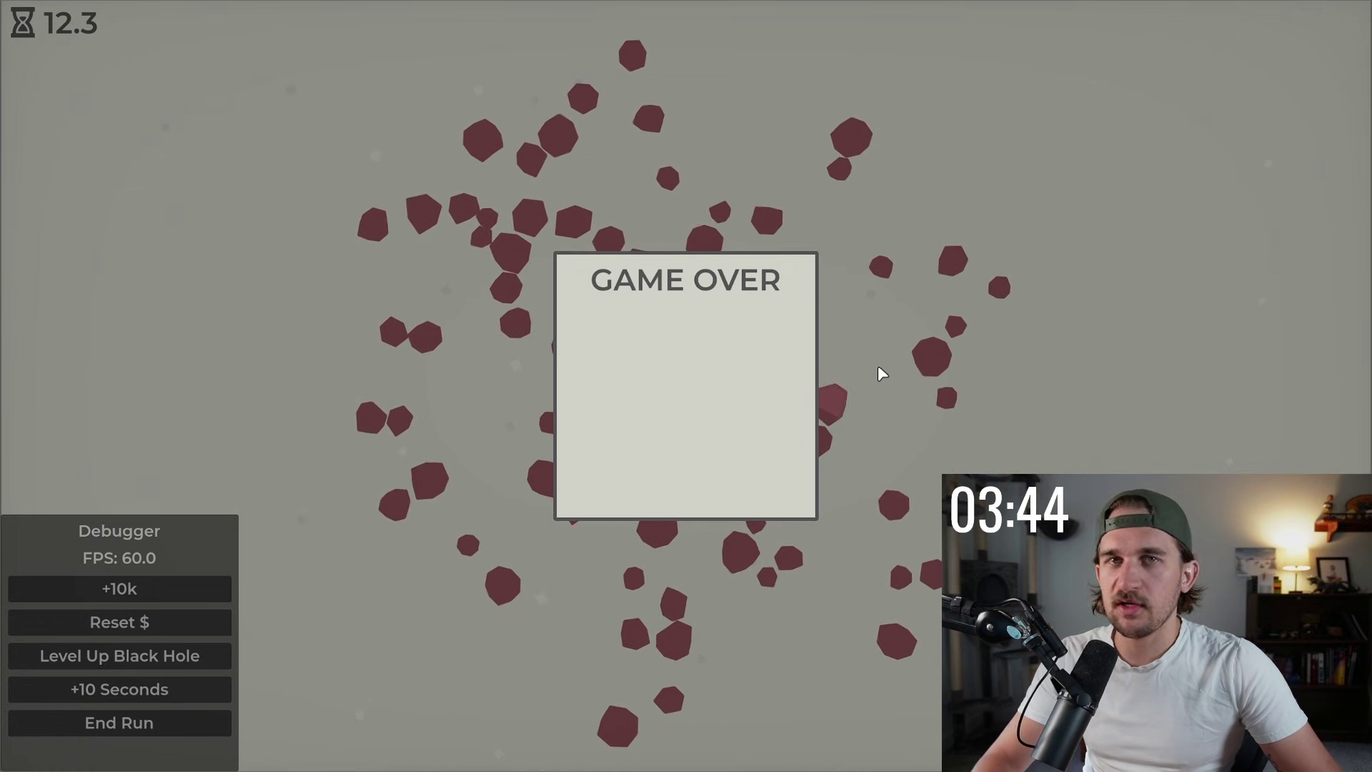
key("Escape")
left_click(722, 474)
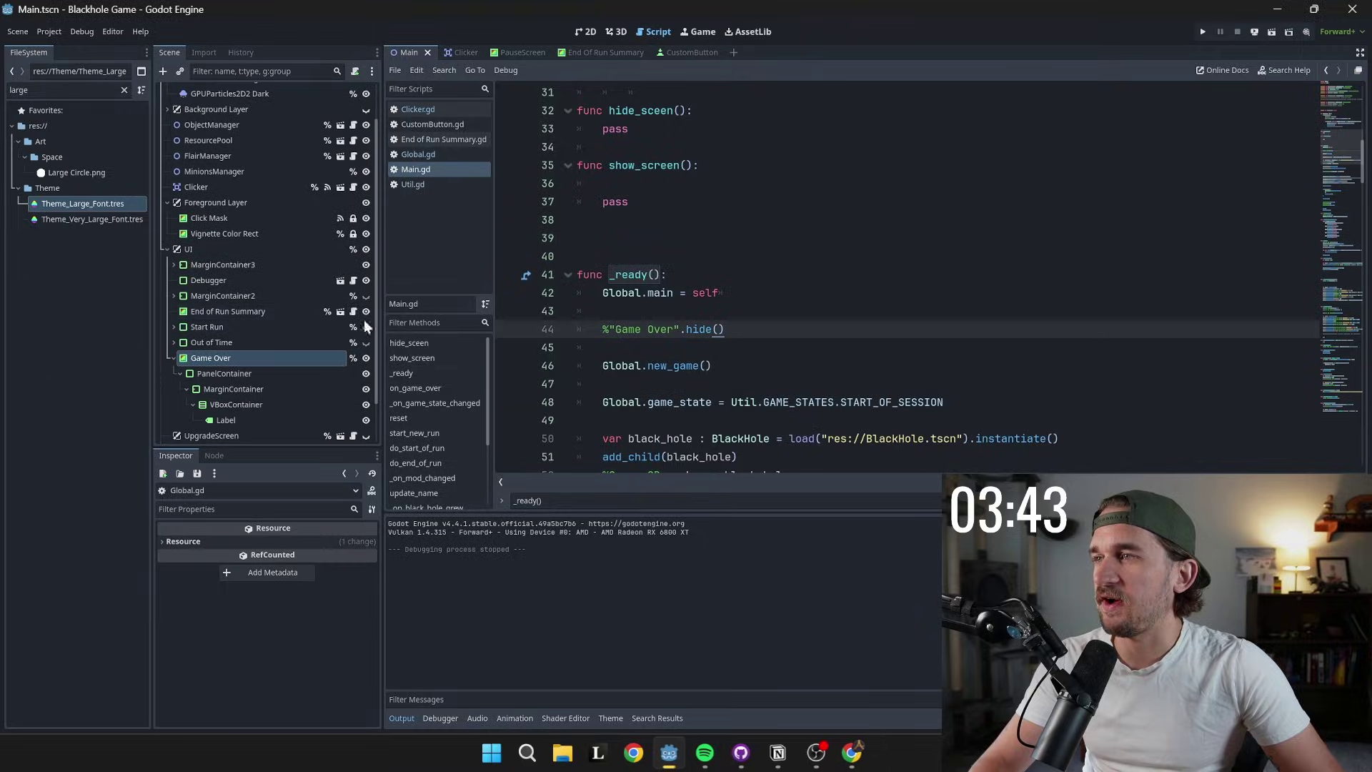
- Find CustomButton.tscn by filtering the project files for Custo and instance it under the Game Over screen's VBoxContainer
left_click(585, 35)
left_click(280, 404)
left_click(68, 89)
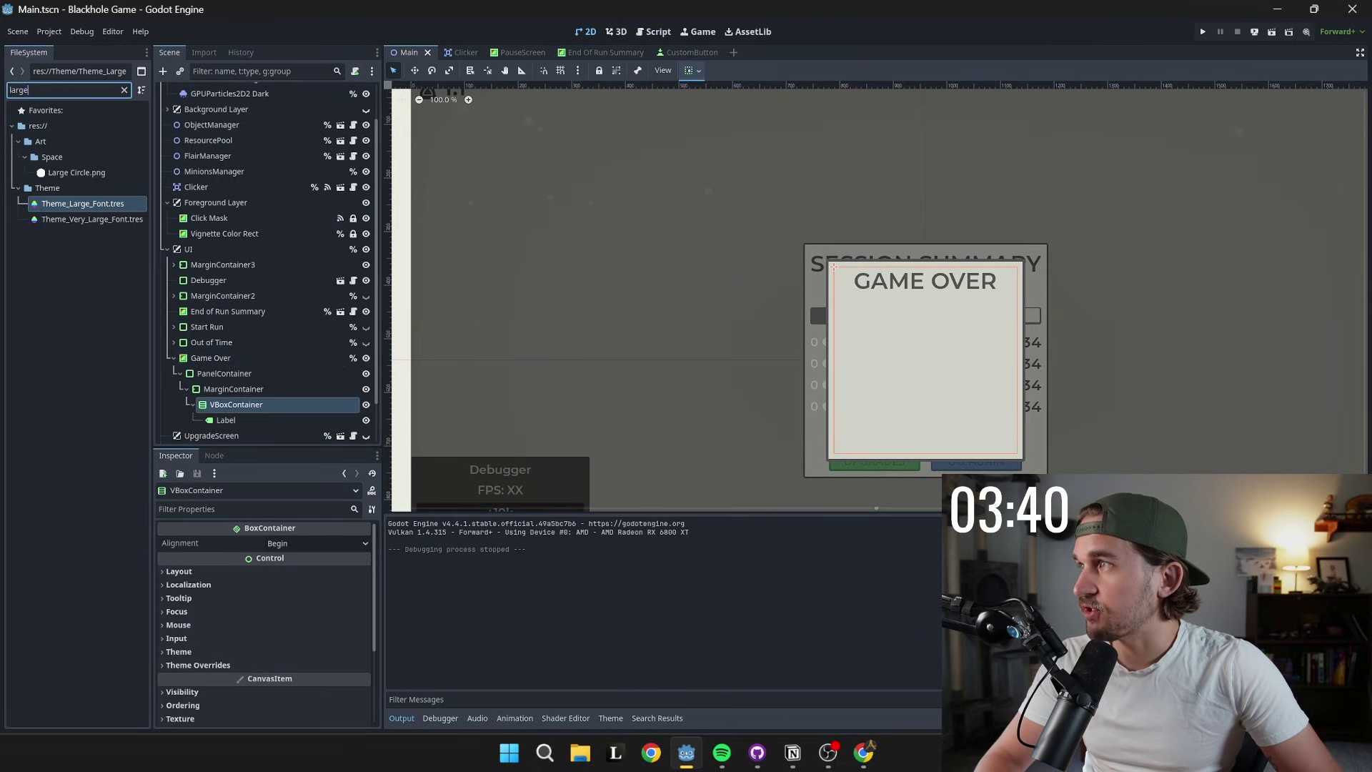
type("Custo")
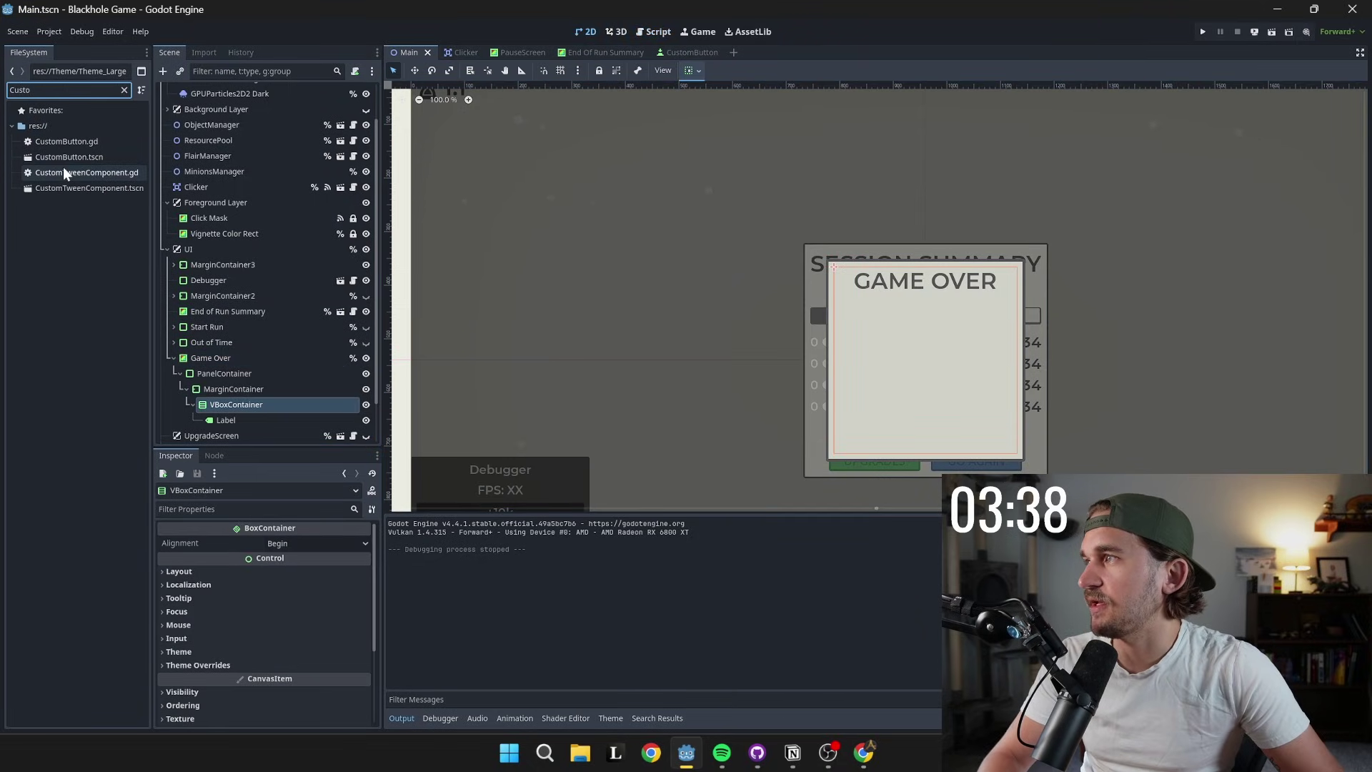
left_click_drag(69, 157, 251, 404)
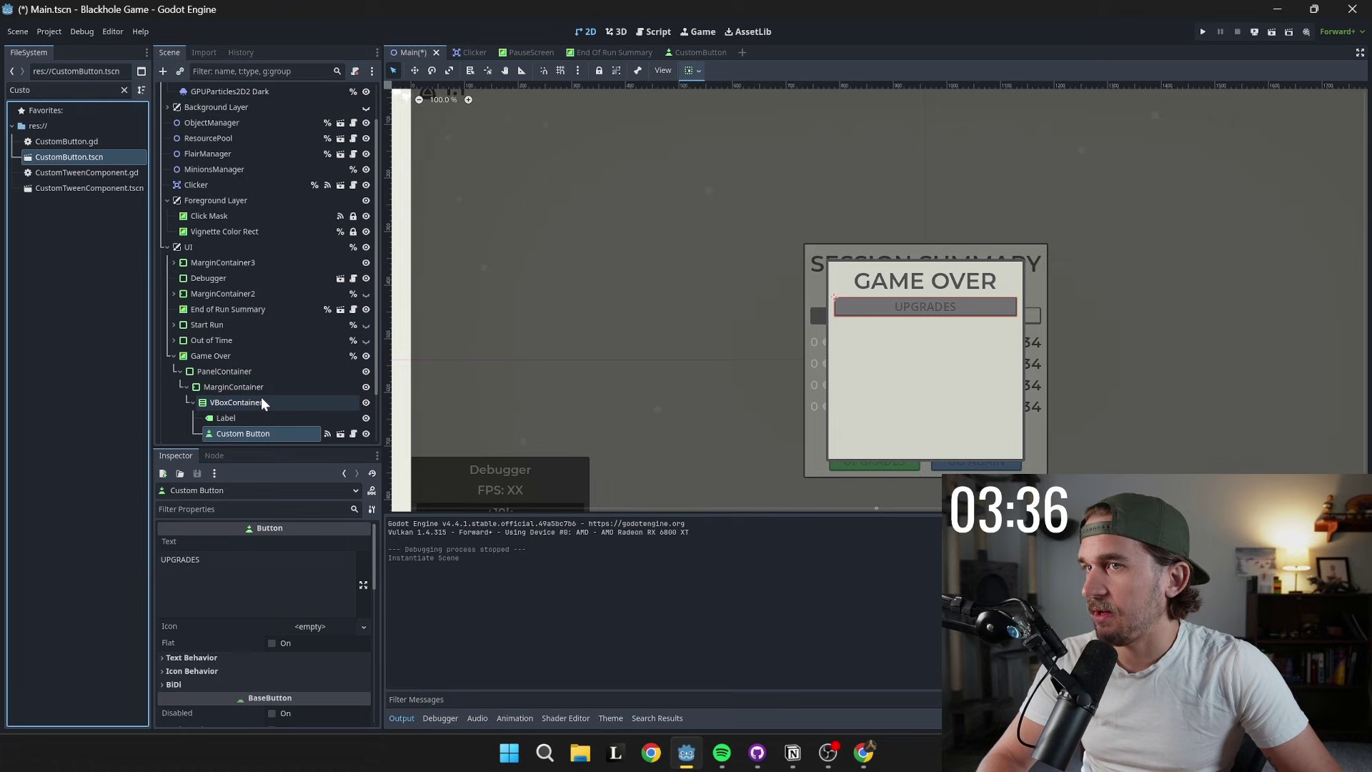
- Duplicate the Custom Button node twice and open the first button's name for editing
scroll(285, 417, "down", 1)
key("ctrl+d")
key("Escape")
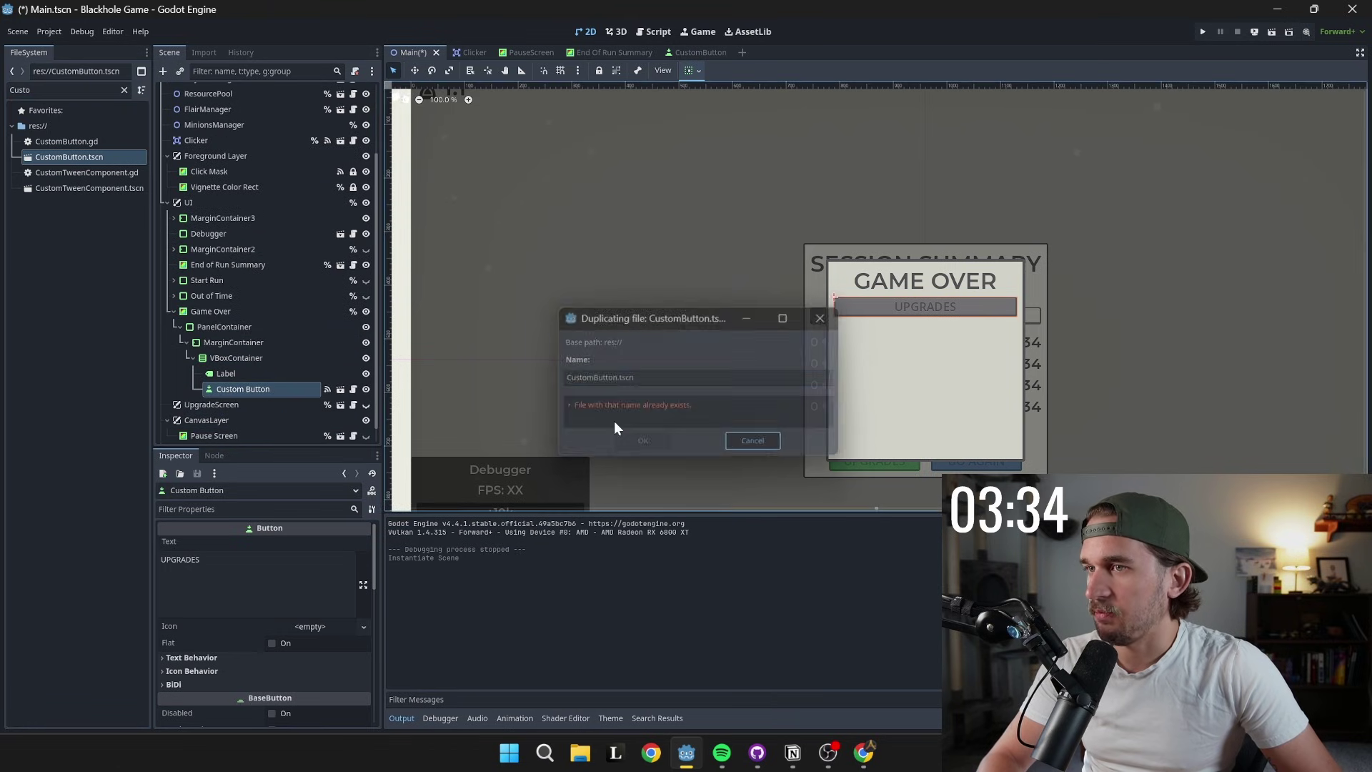
left_click(257, 387)
key("ctrl+d")
key("ctrl+d")
left_click(259, 388)
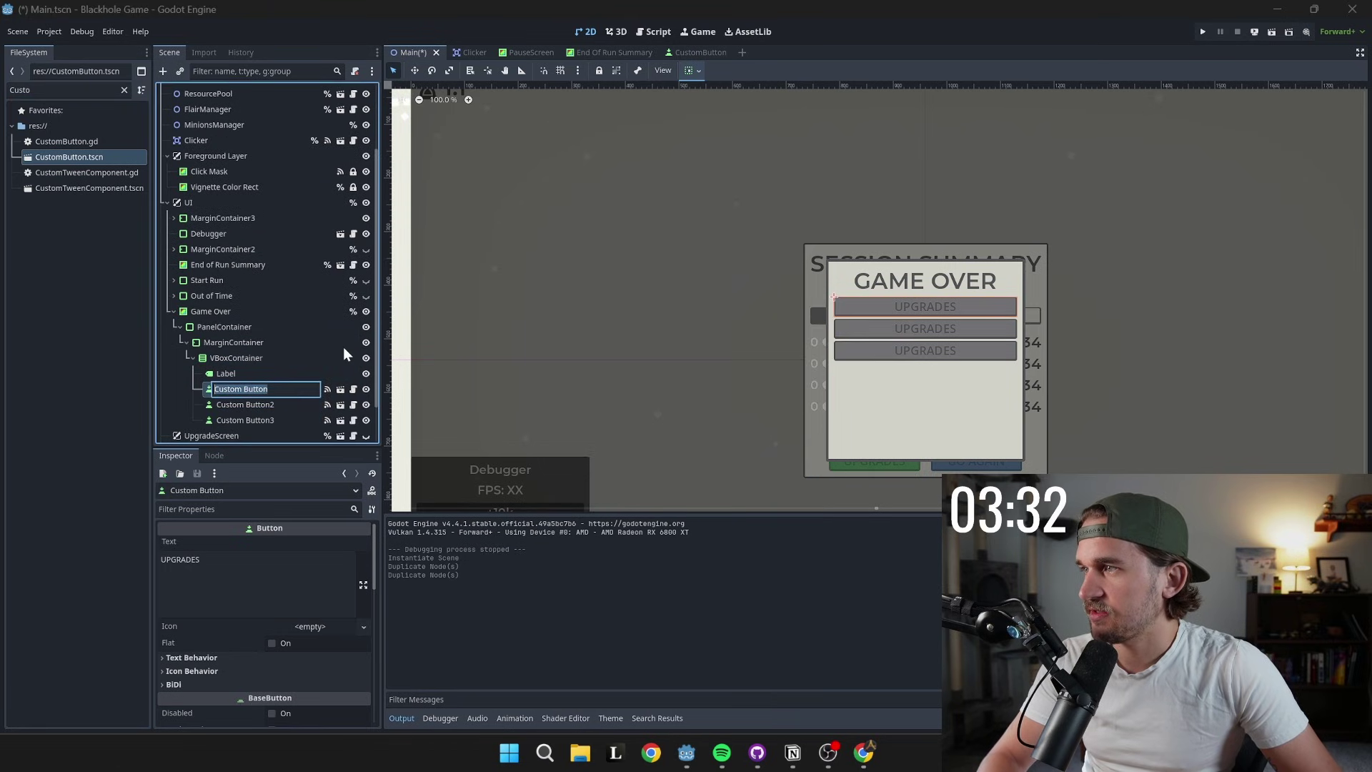
key("F2")
type("Play Aga")
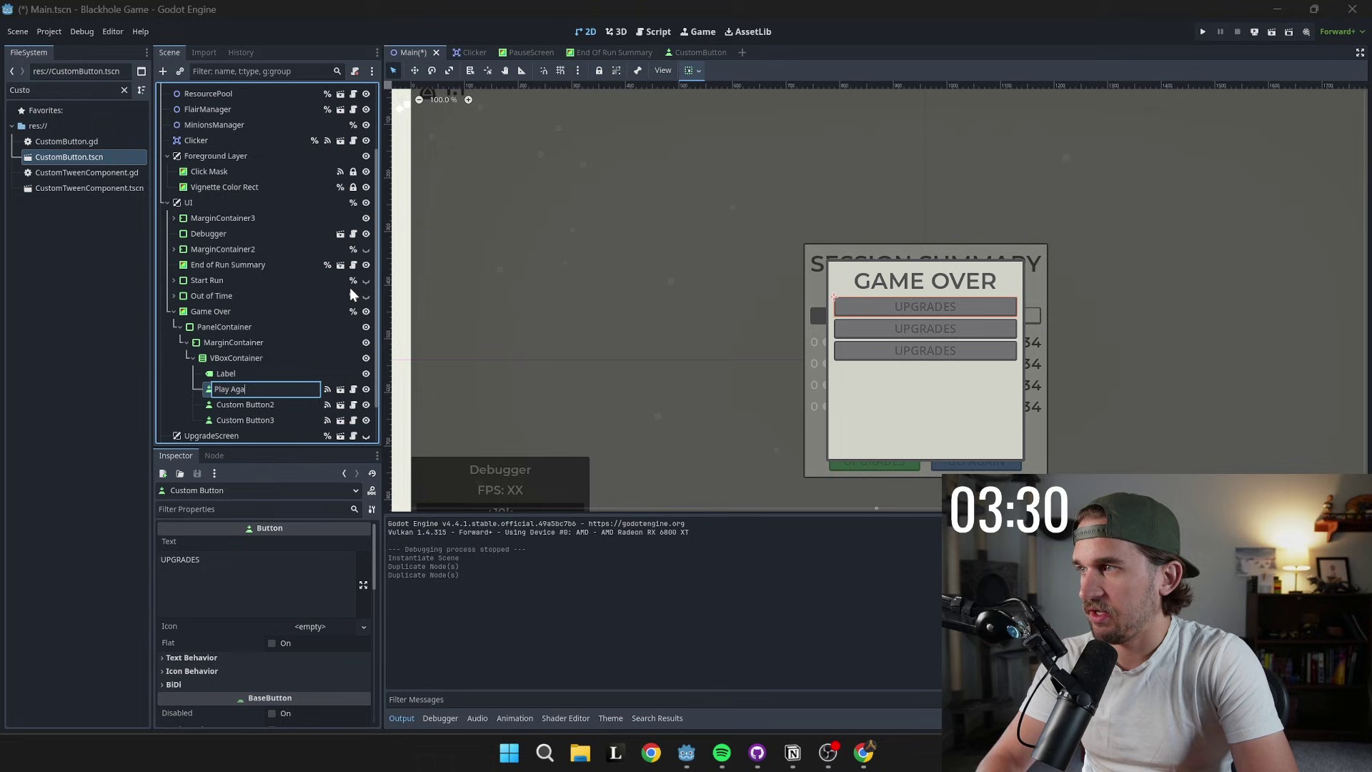
key("BackSpace")
key("BackSpace")
key("BackSpace")
key("BackSpace")
key("BackSpace")
key("BackSpace")
key("BackSpace")
key("BackSpace")
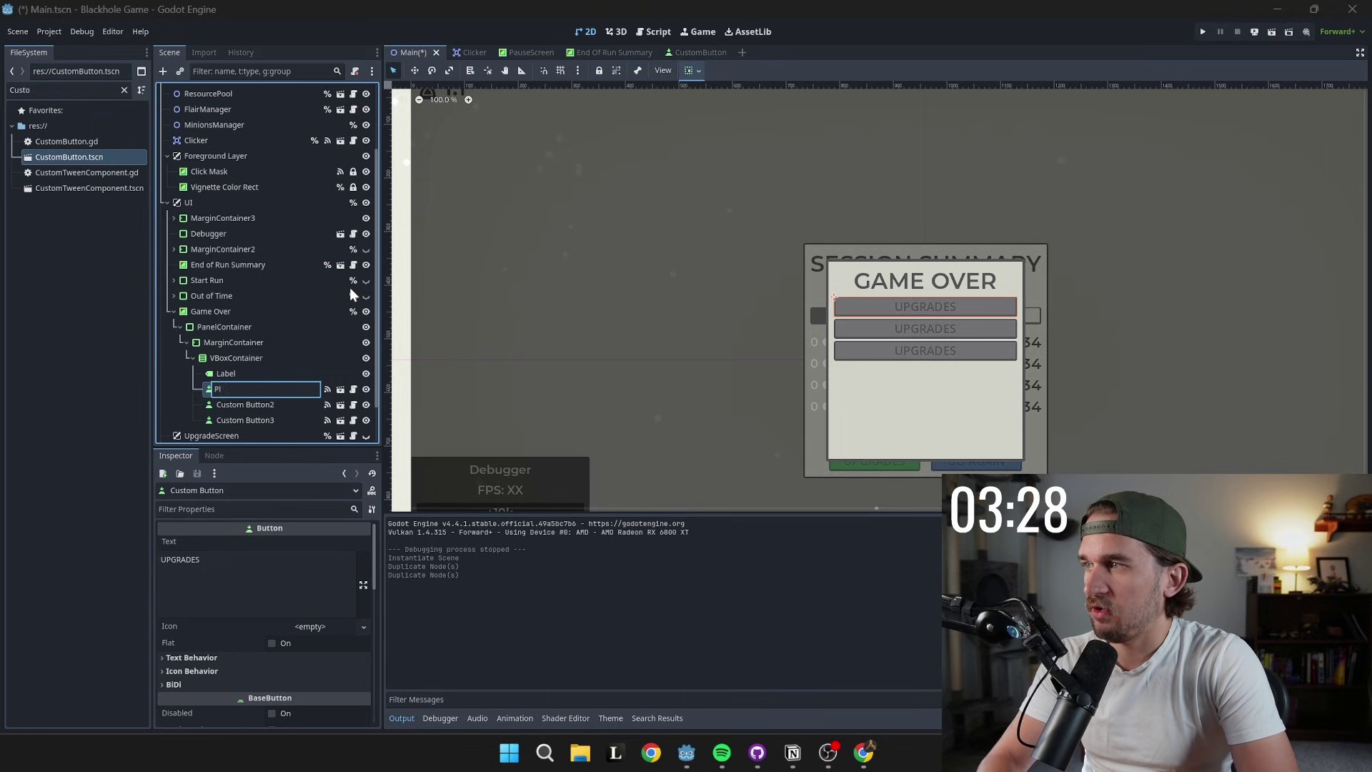
- Rename the three Game Over buttons, in order, as Restart, Just One More Session and Wishlist
type("Restart")
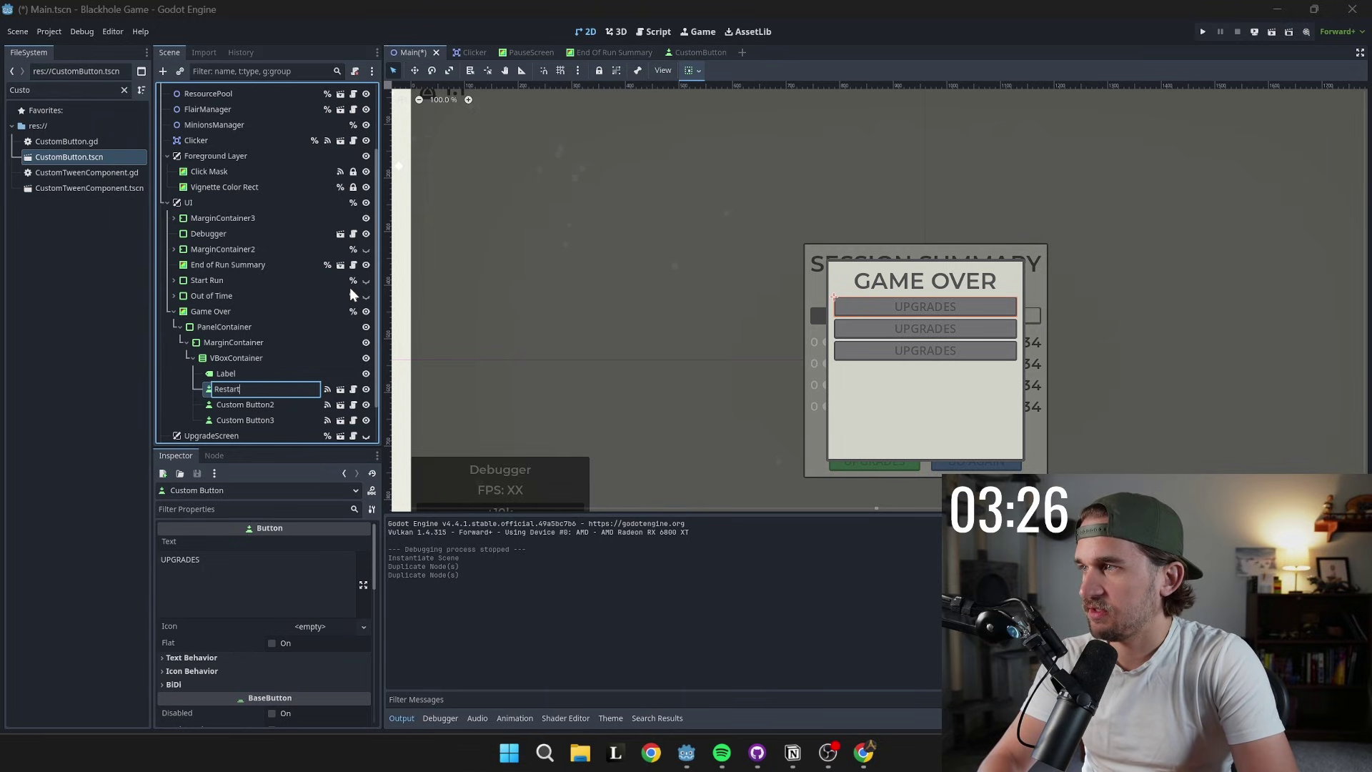
key("Return")
left_click(212, 403)
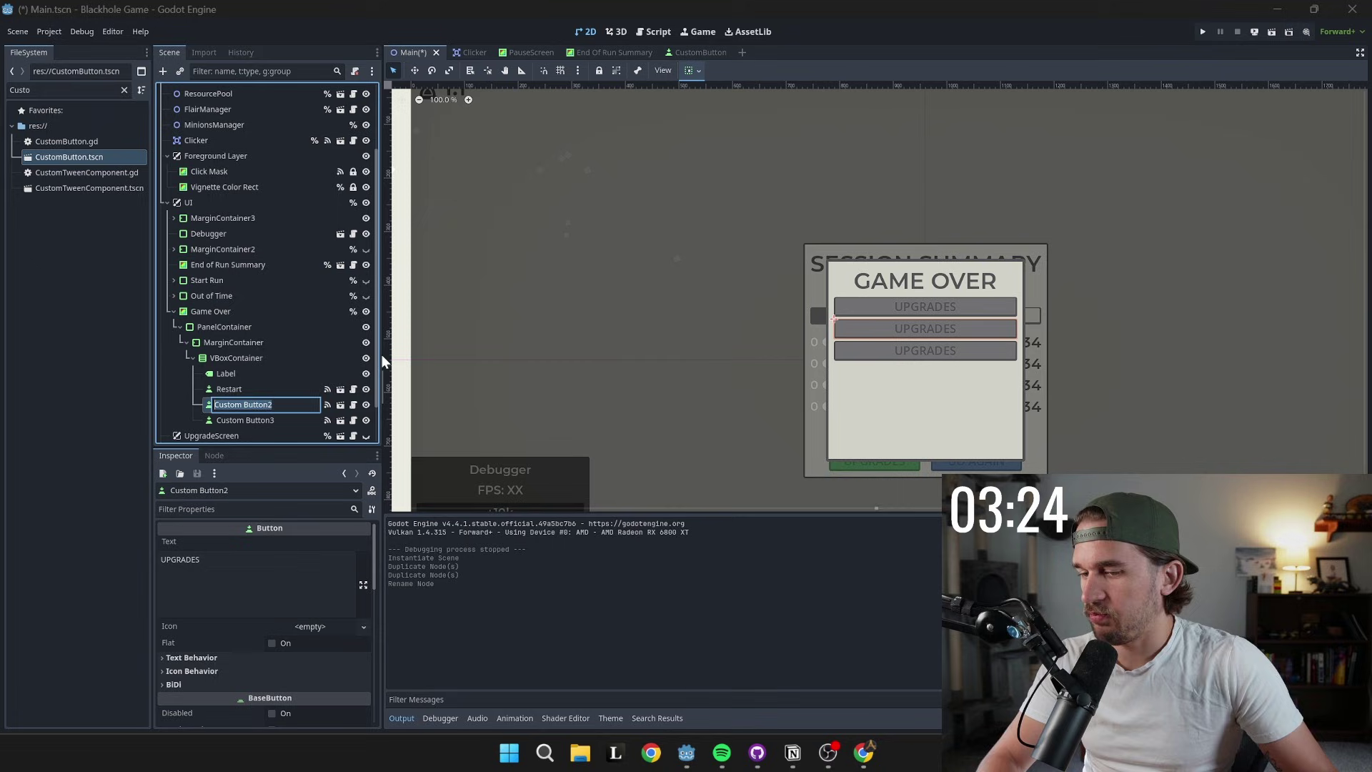
key("F2")
type("Just One More Session")
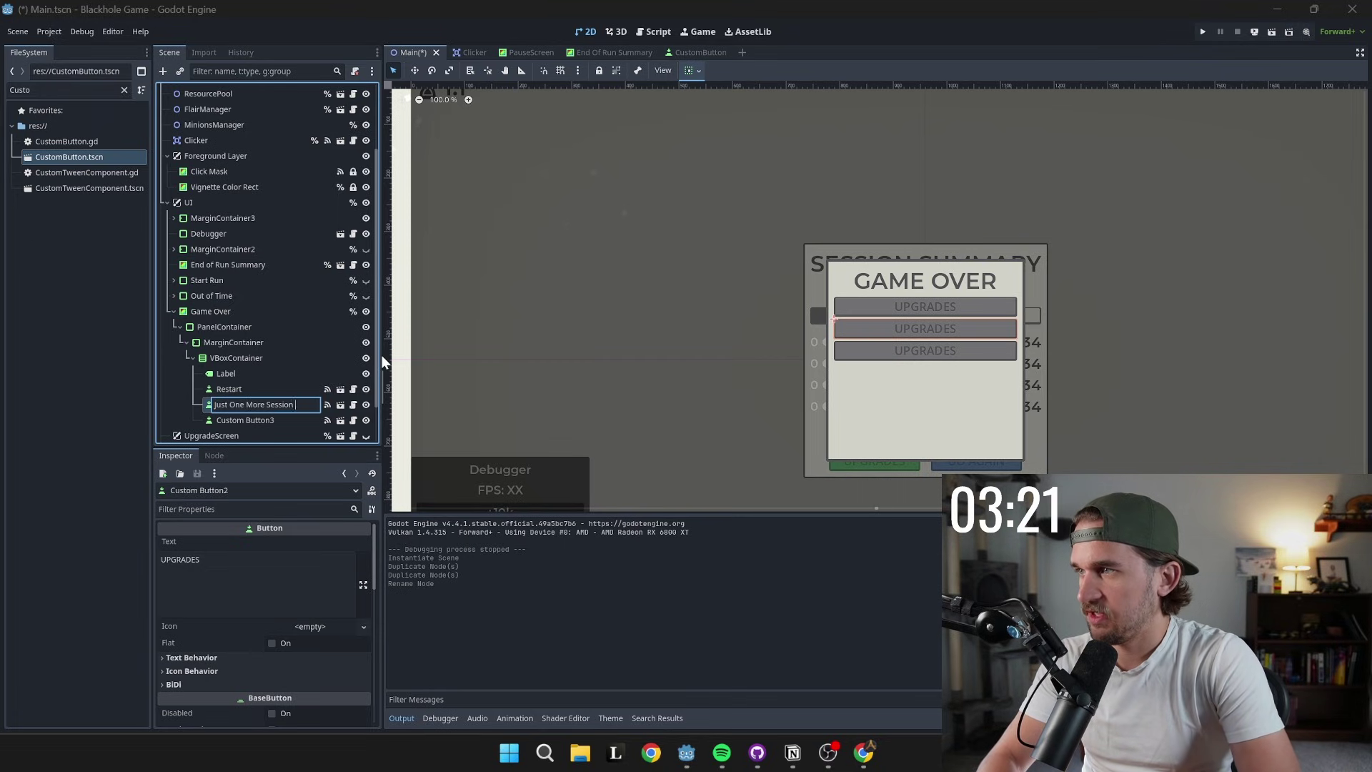
key("Return")
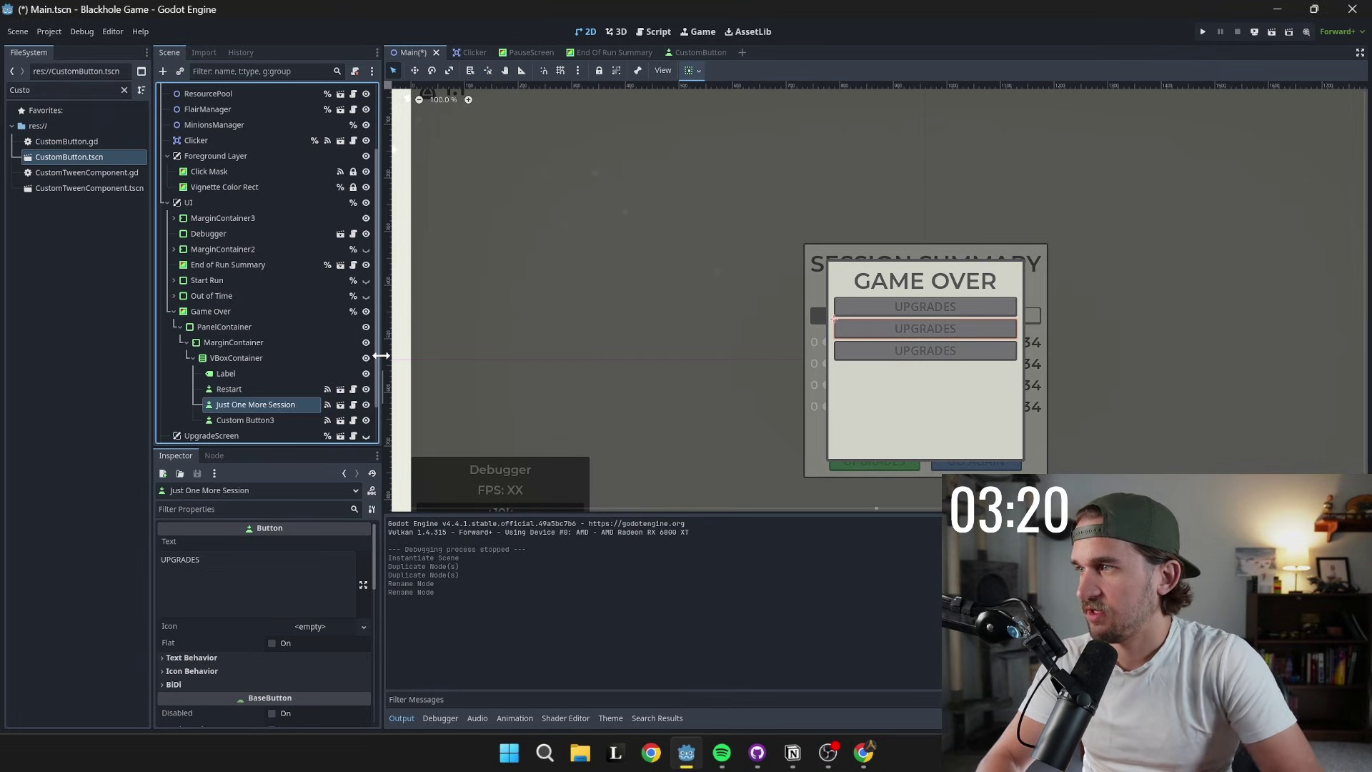
double_click(281, 419)
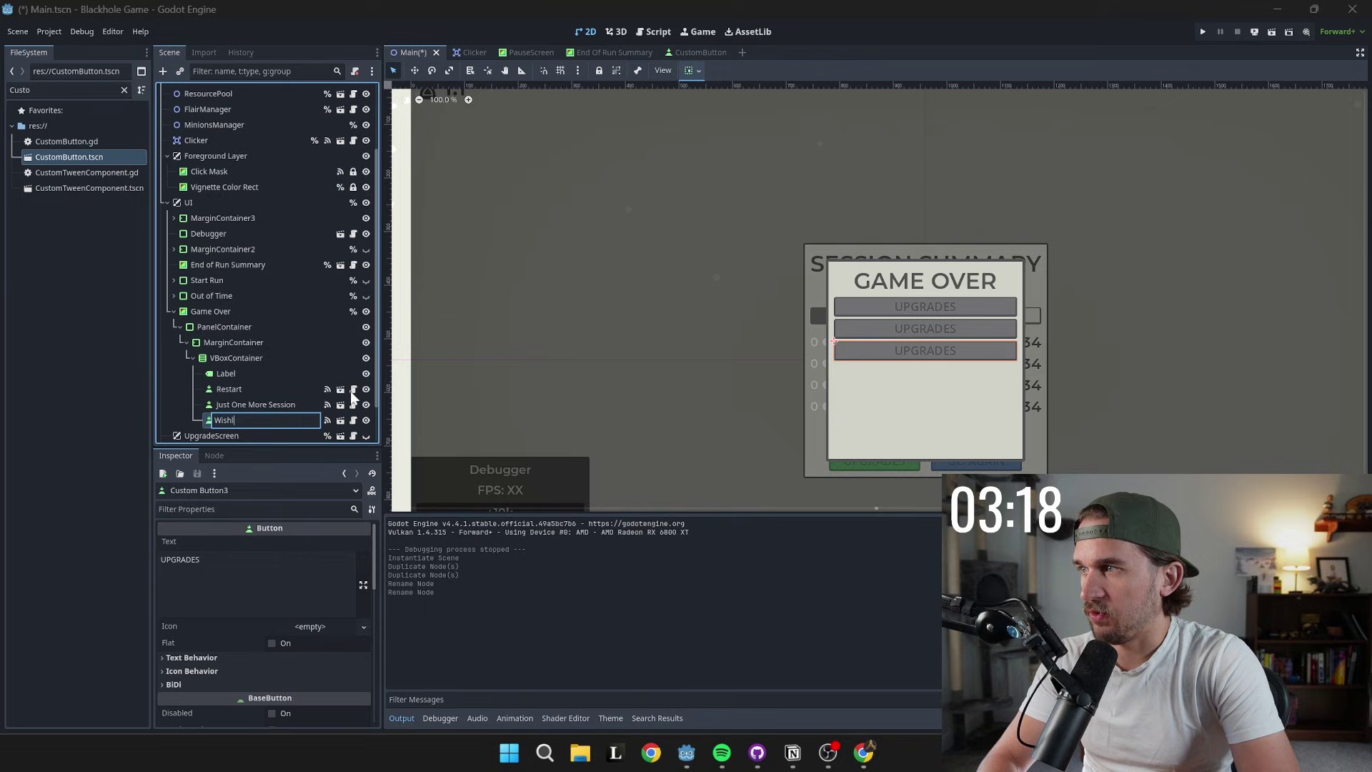
key("Return")
- Set the Restart button's text to RESTART and the Just One More Session button's text to JUST ONE MORE SESSION
left_click(234, 390)
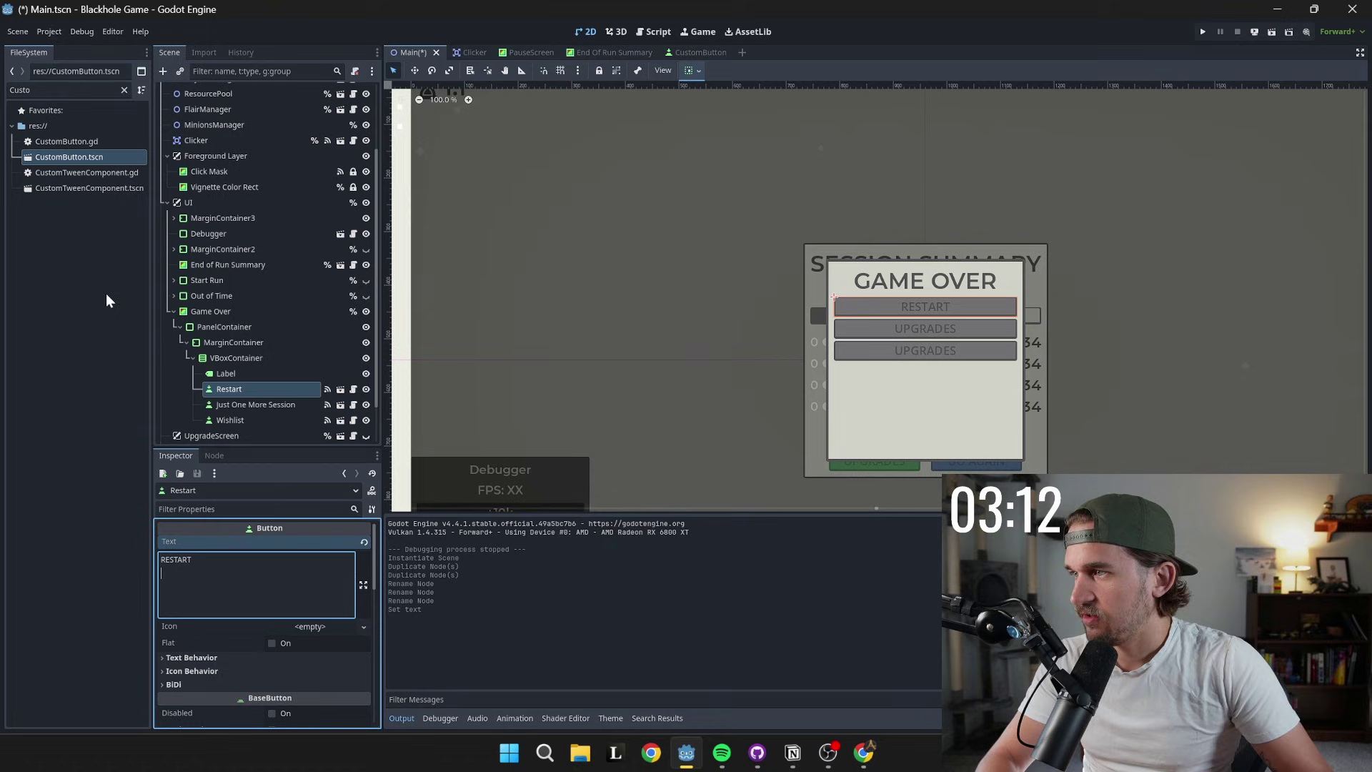
left_click(255, 405)
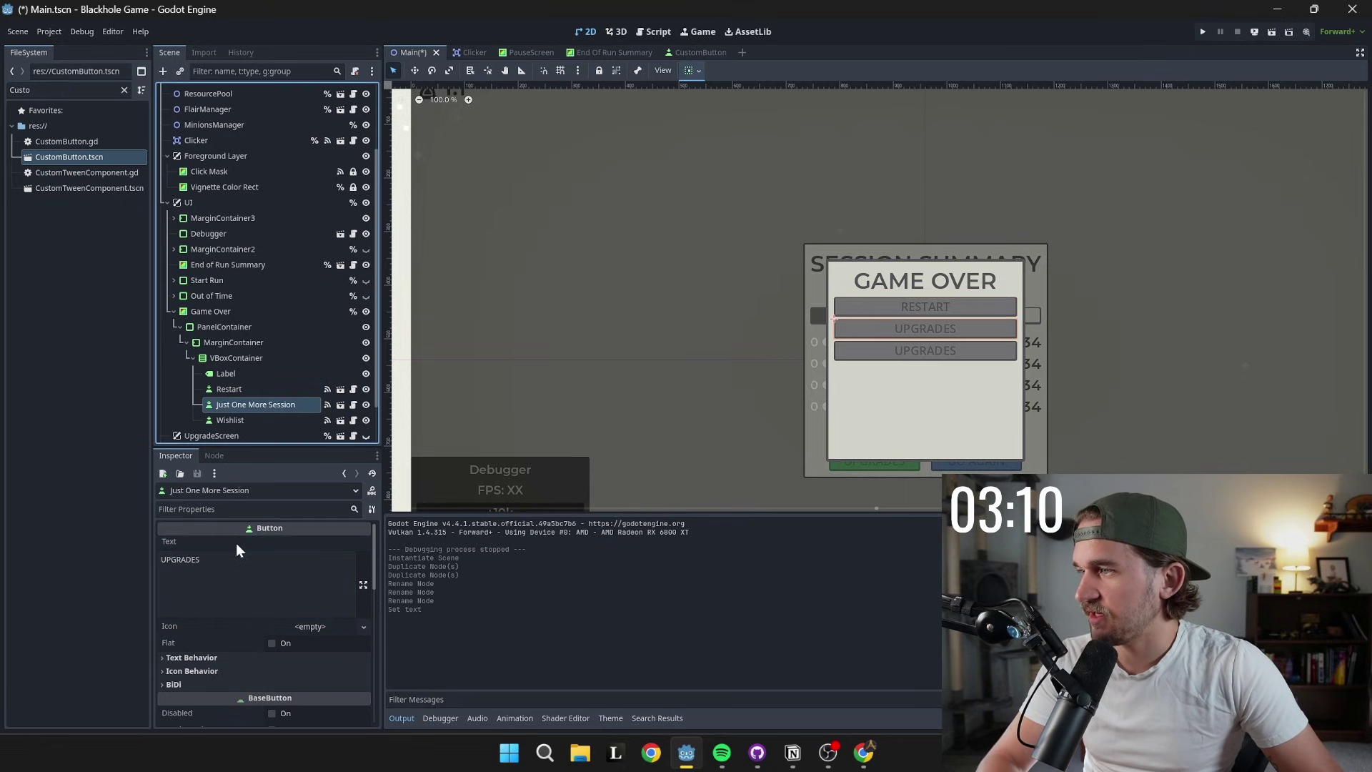
double_click(180, 559)
type("JUST ONE MORE SESSION")
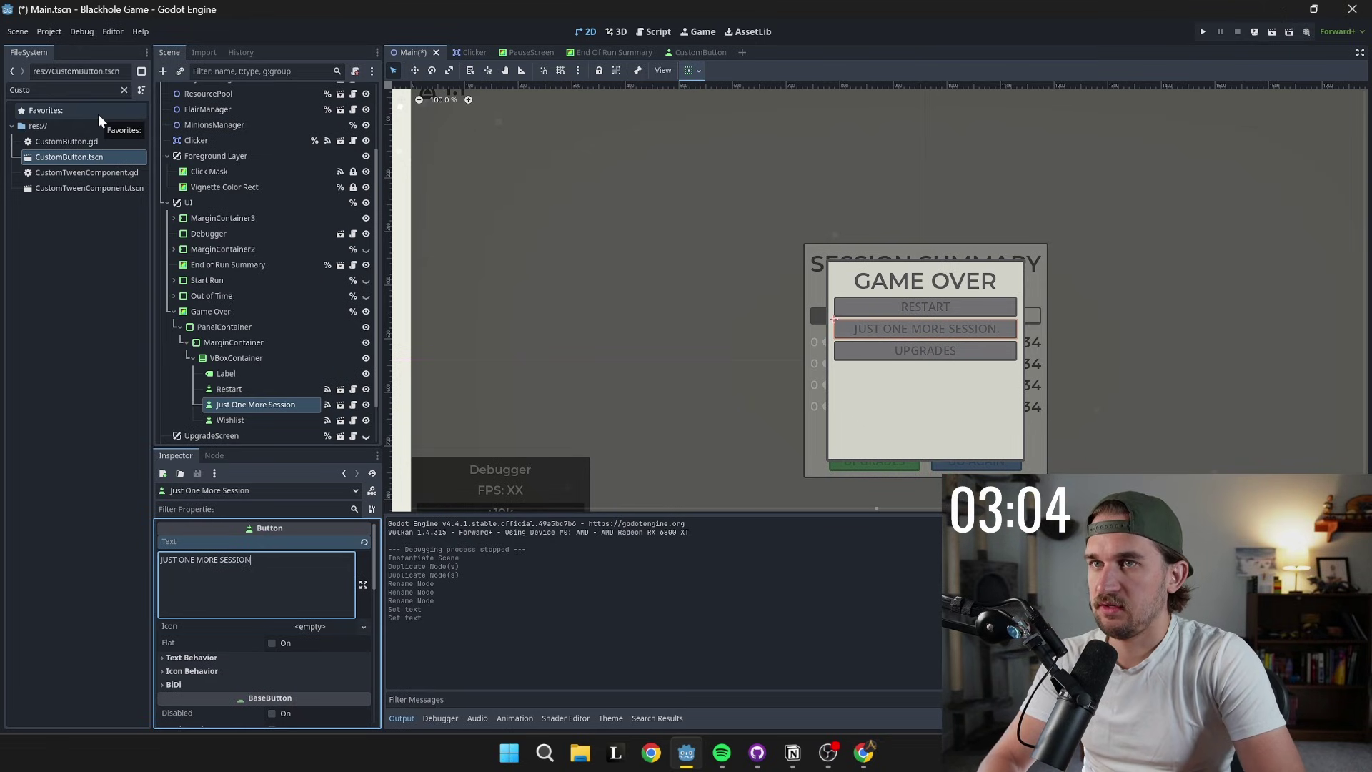
- Set the Wishlist button's text to WISHLIST ON STEAM and save the Main scene
left_click(230, 420)
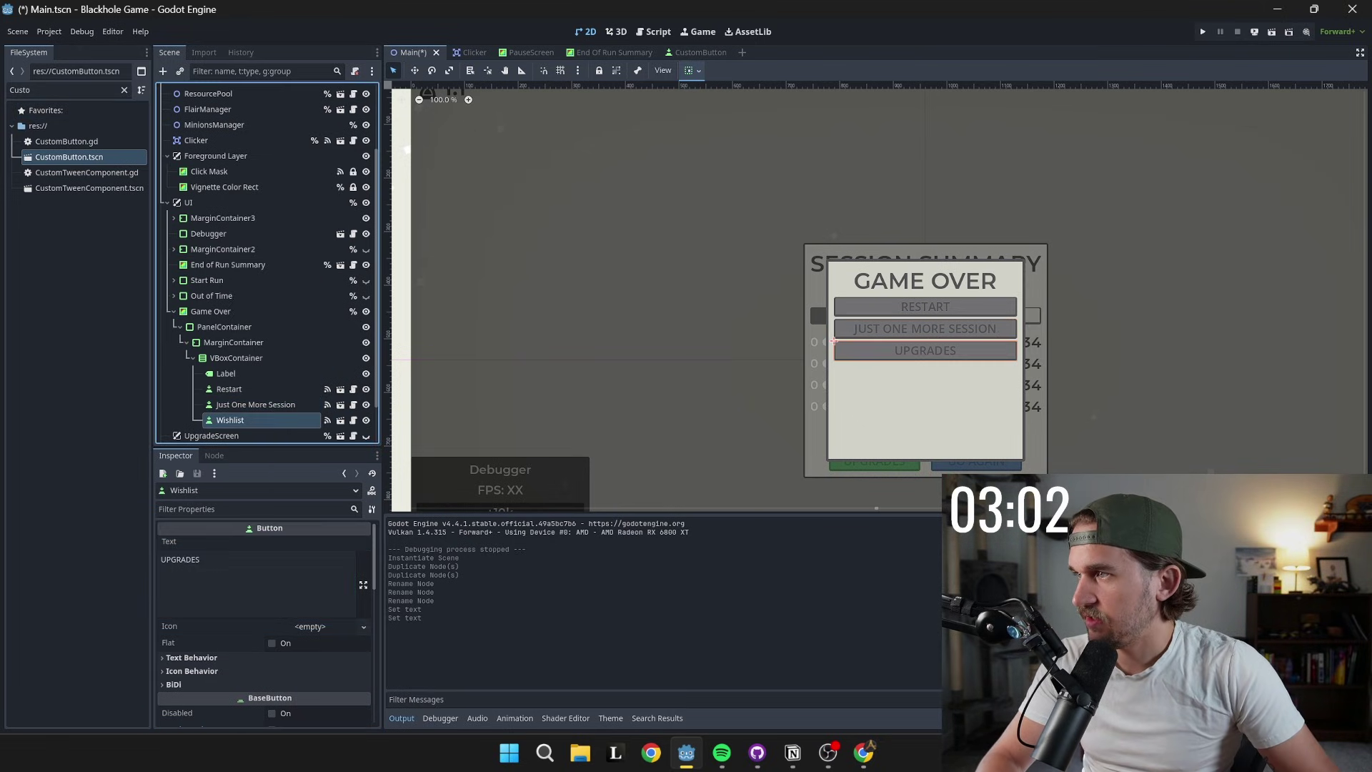
double_click(180, 560)
type("WISJ")
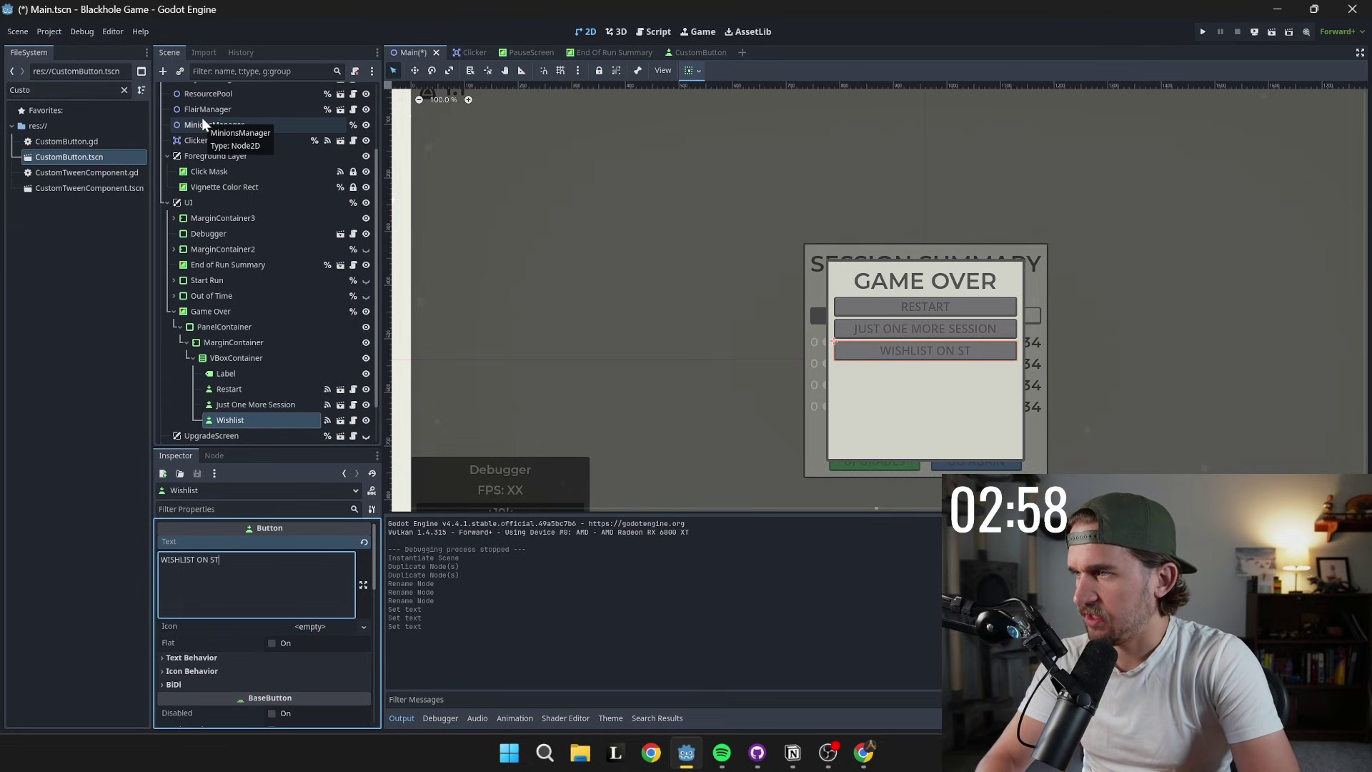
key("ctrl+s")
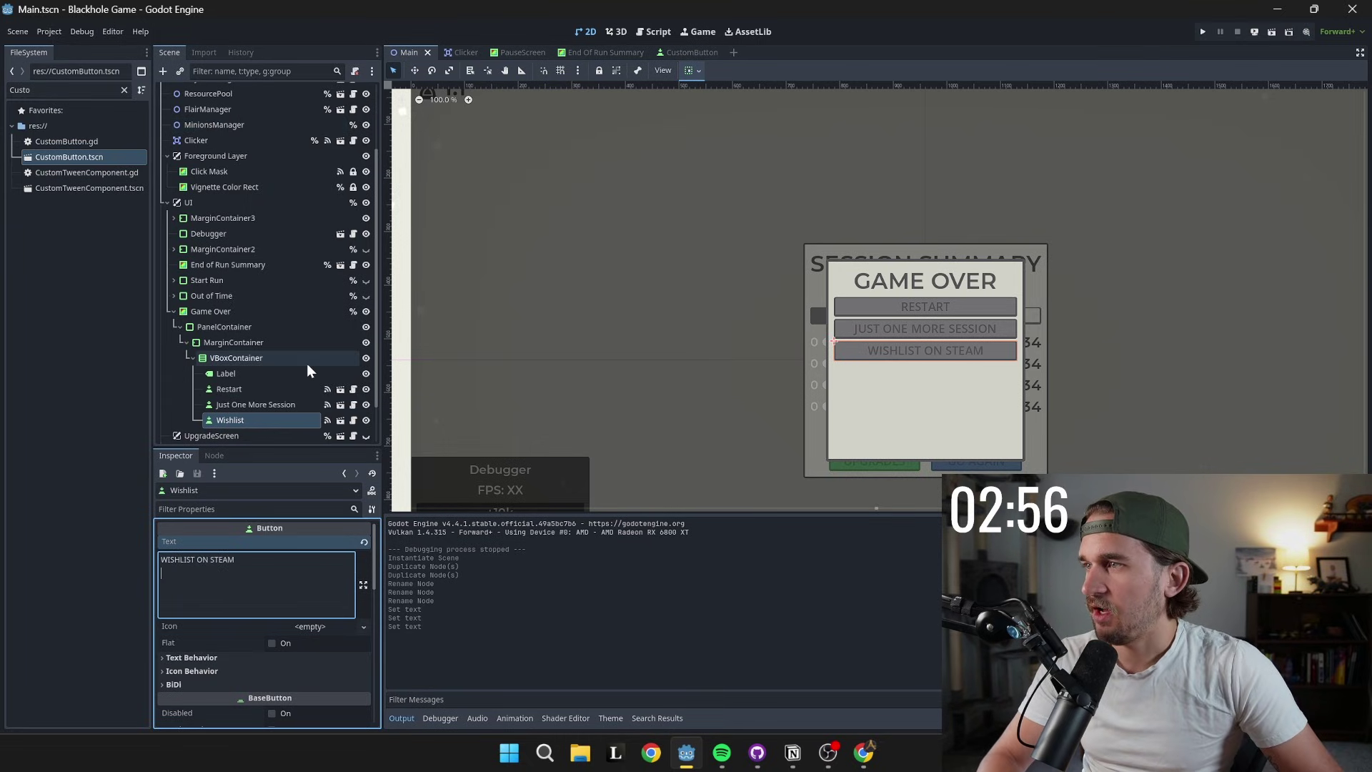
- Open the CustomButton scene and review its CustomTweenComponent settings and the hover and press functions in CustomButton.gd
left_click(342, 392)
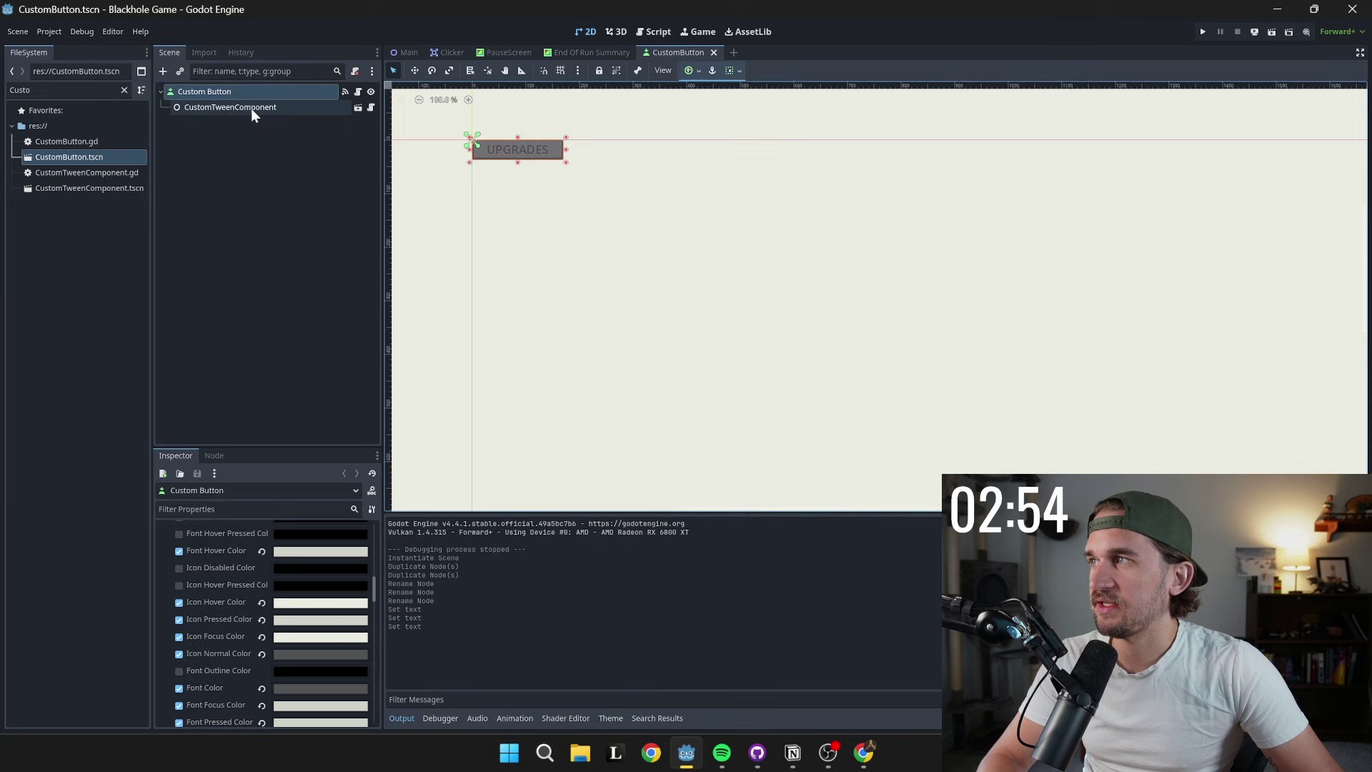
left_click(251, 107)
left_click(359, 91)
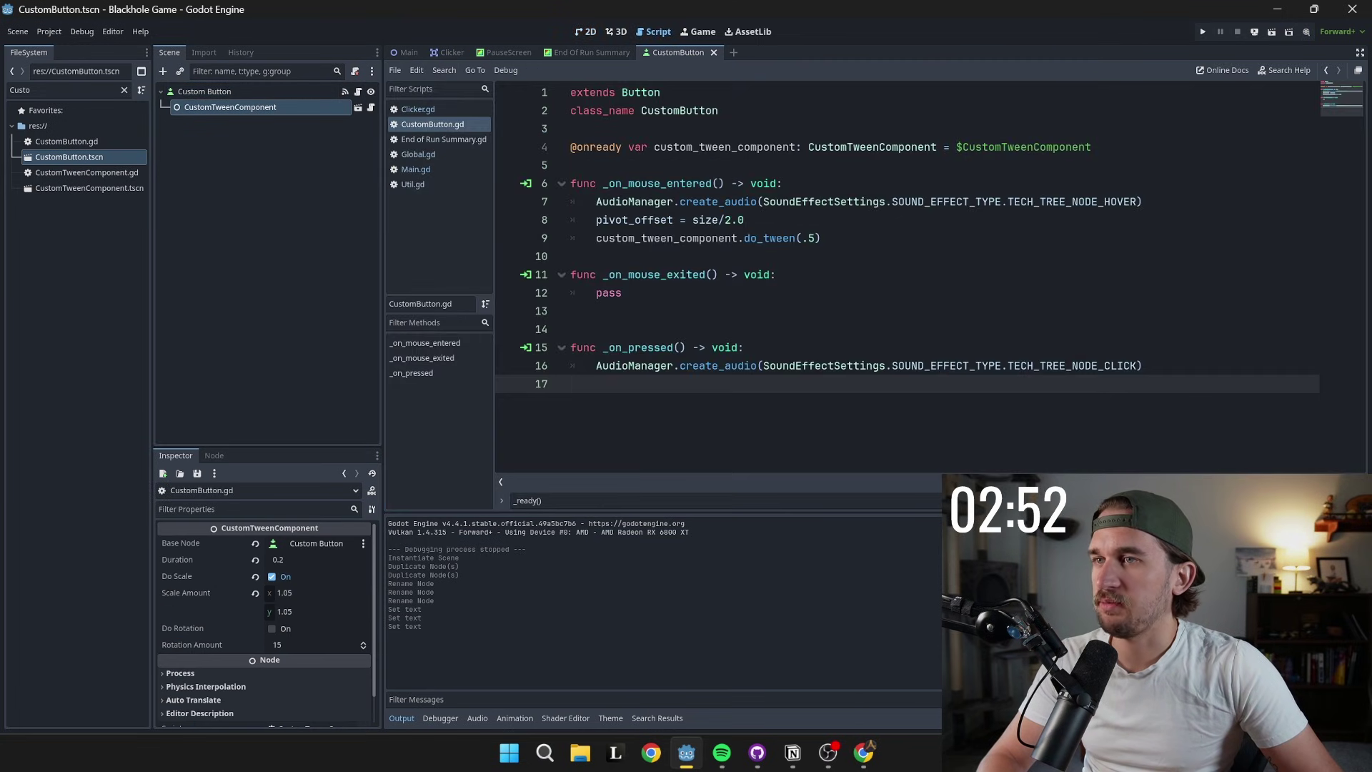
left_click_drag(1146, 365, 570, 128)
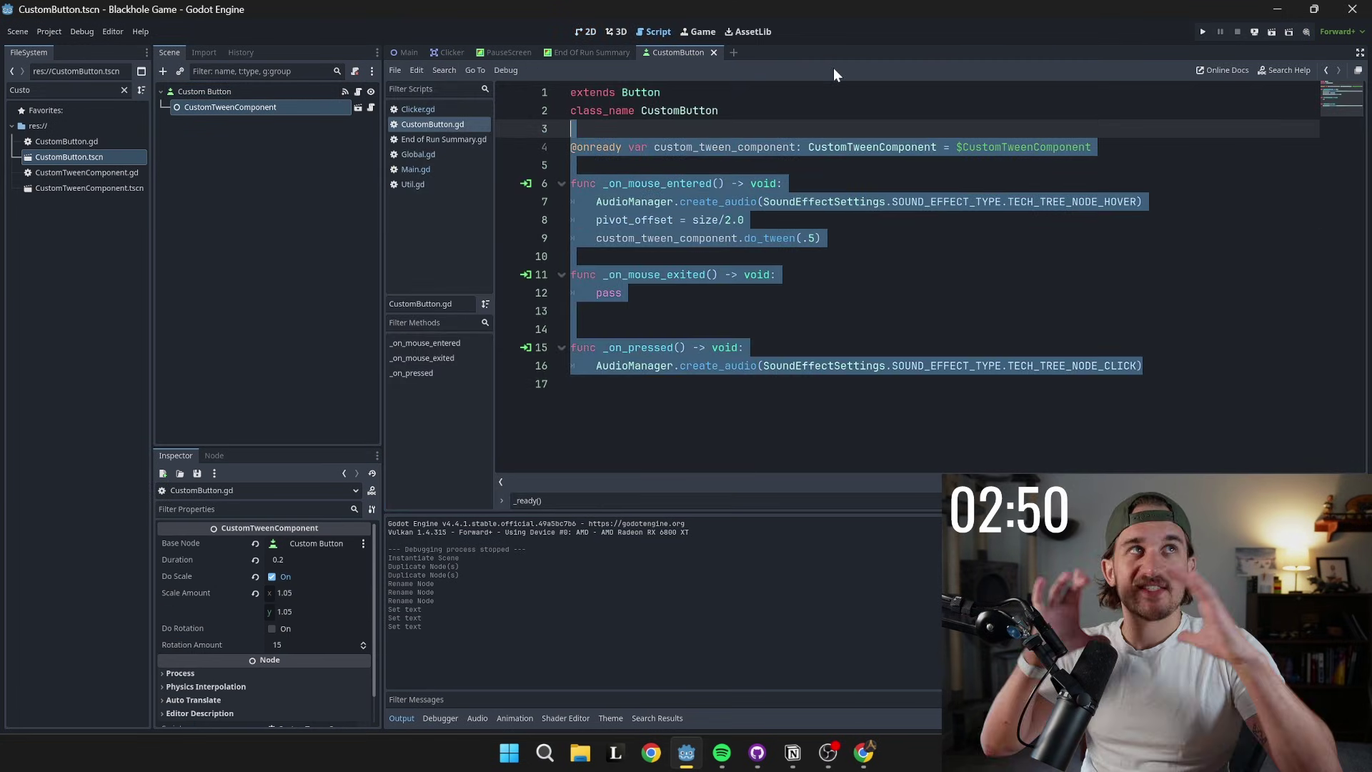
left_click(808, 202)
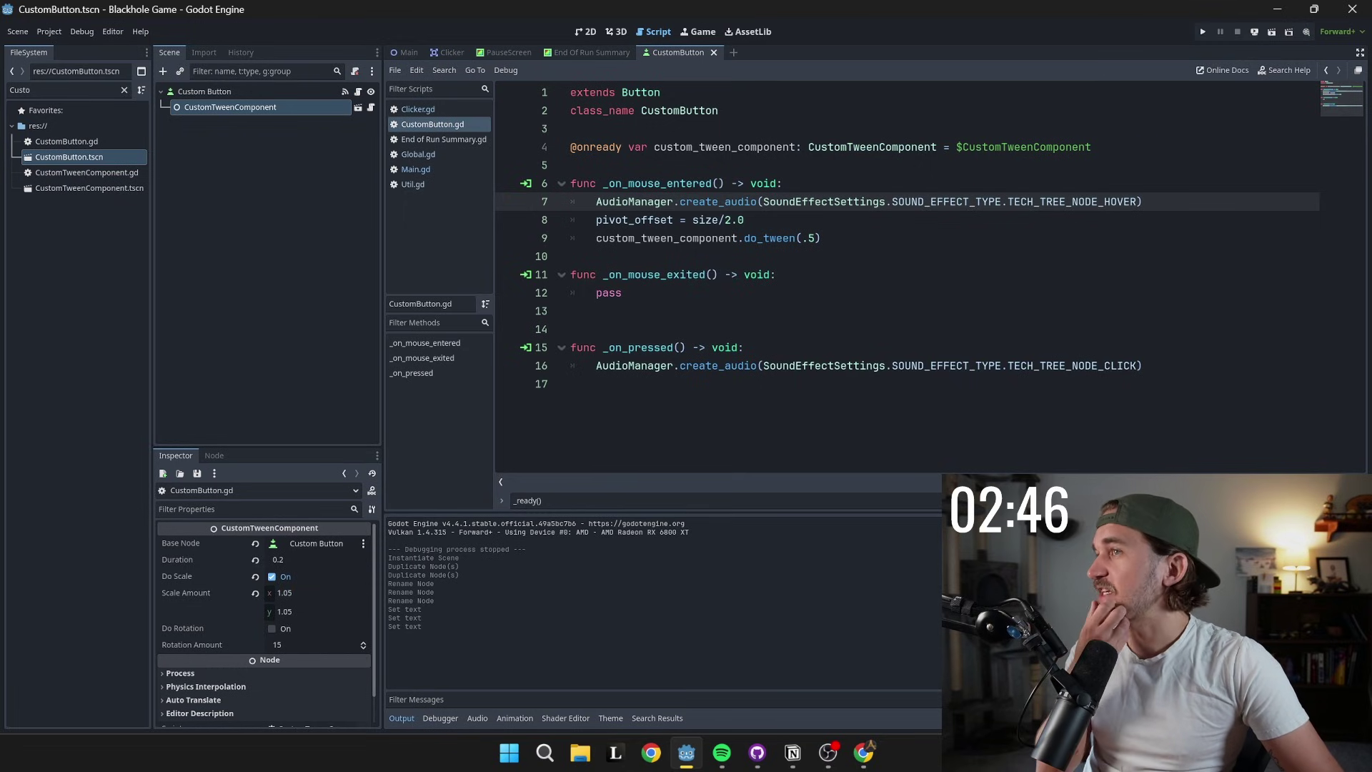
- Return to the Main scene's 2D view and examine the Restart button's style overrides in its theme properties
left_click(408, 52)
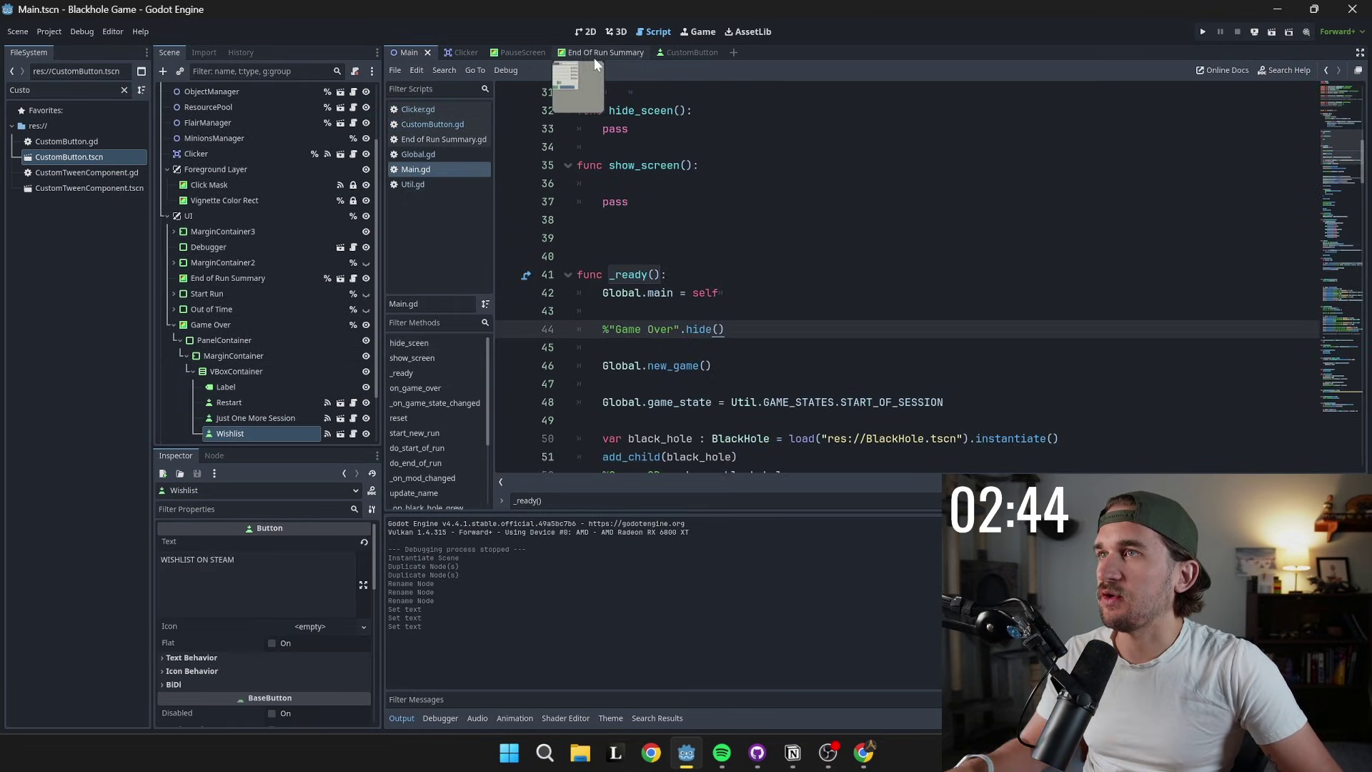
left_click(586, 32)
left_click(937, 316)
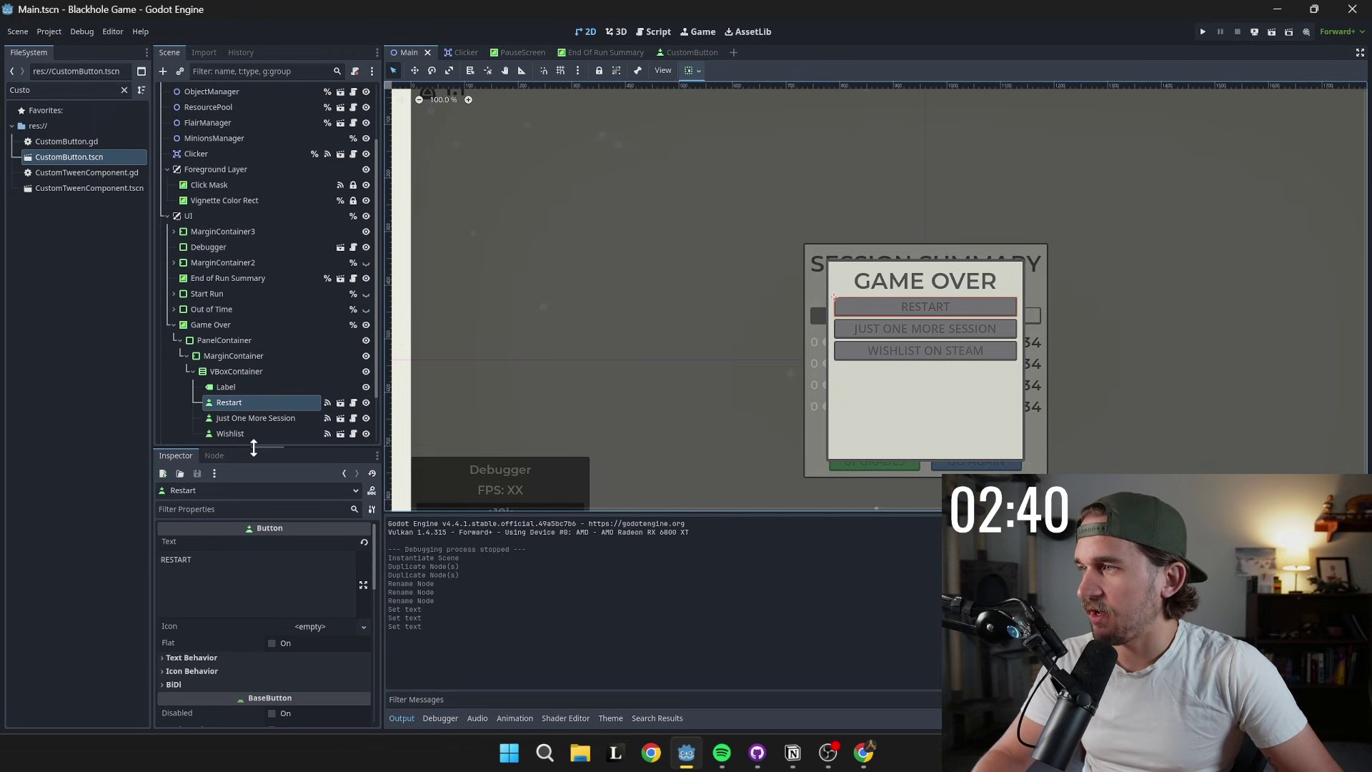
left_click_drag(255, 449, 248, 203)
scroll(220, 498, "down", 5)
left_click(217, 547)
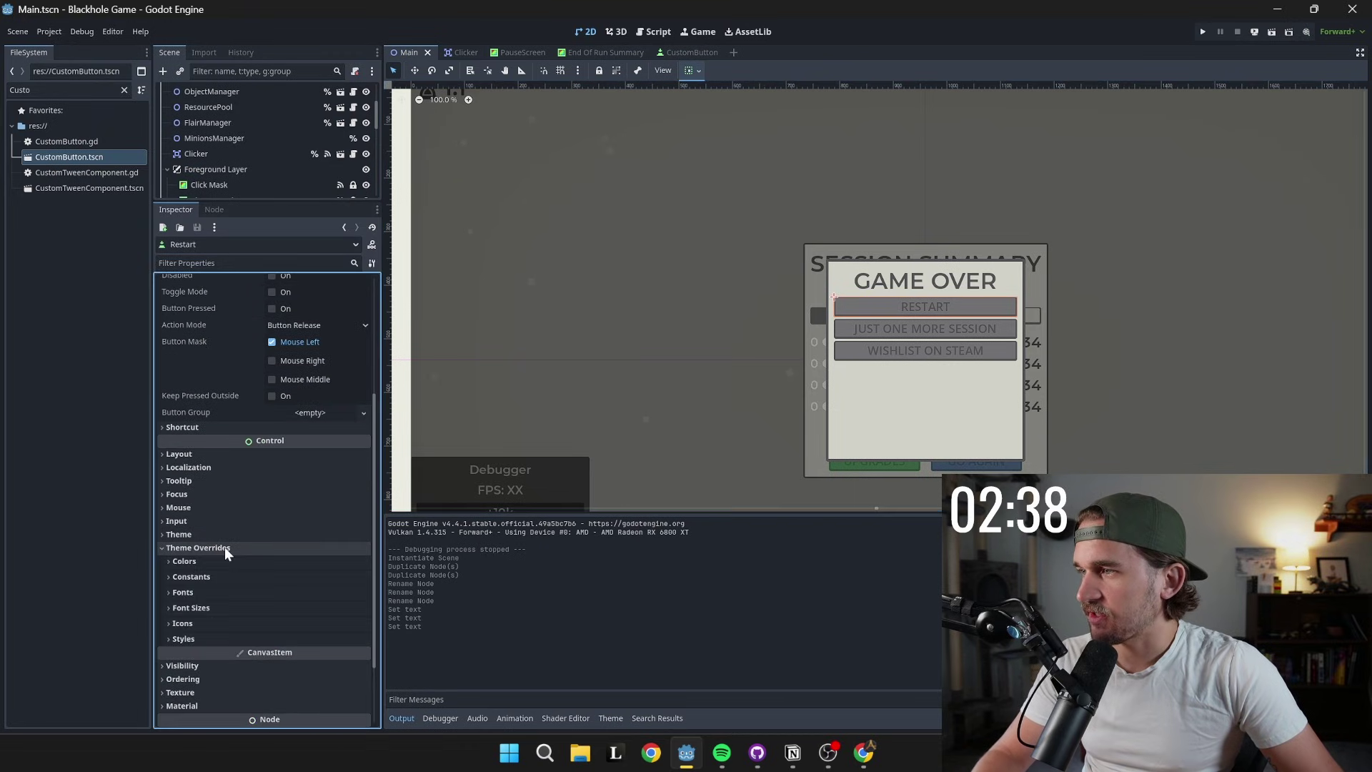
left_click(240, 638)
scroll(244, 632, "down", 4)
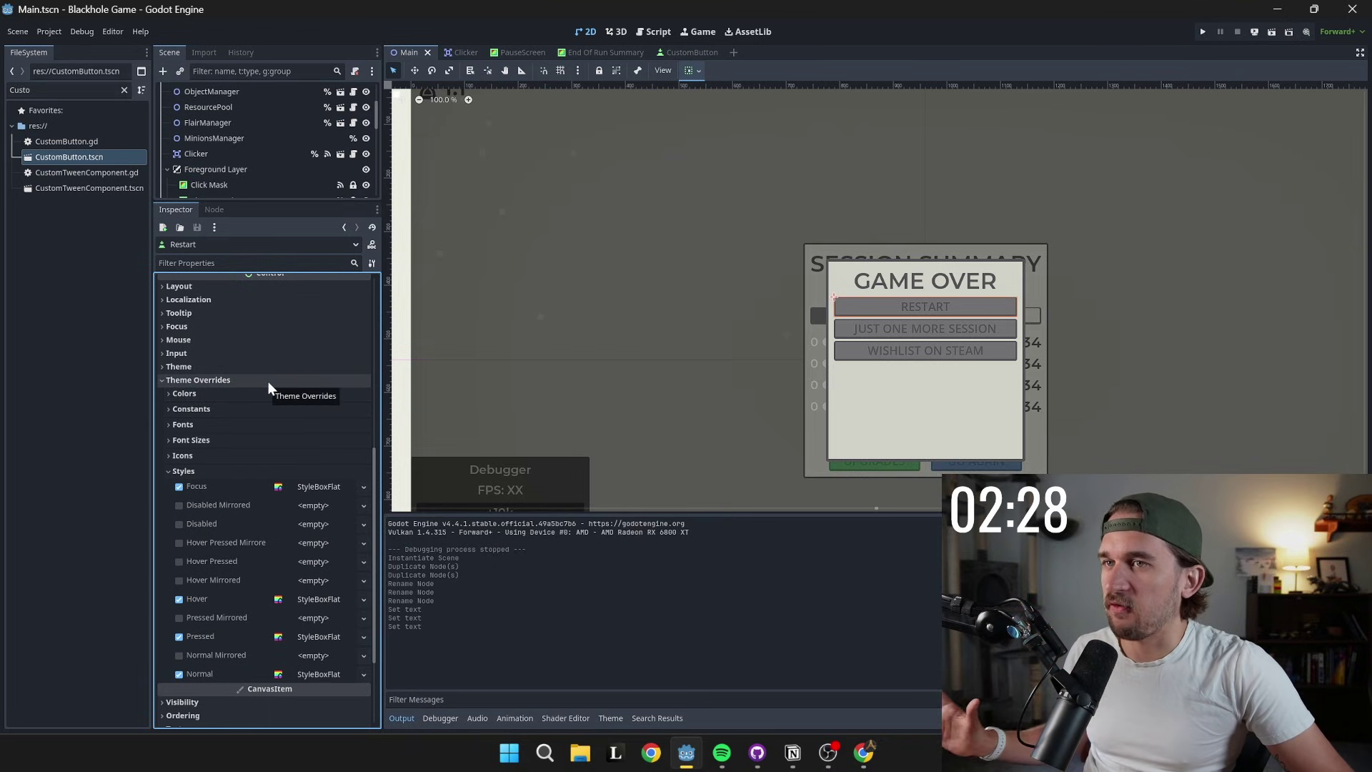
scroll(273, 329, "up", 10)
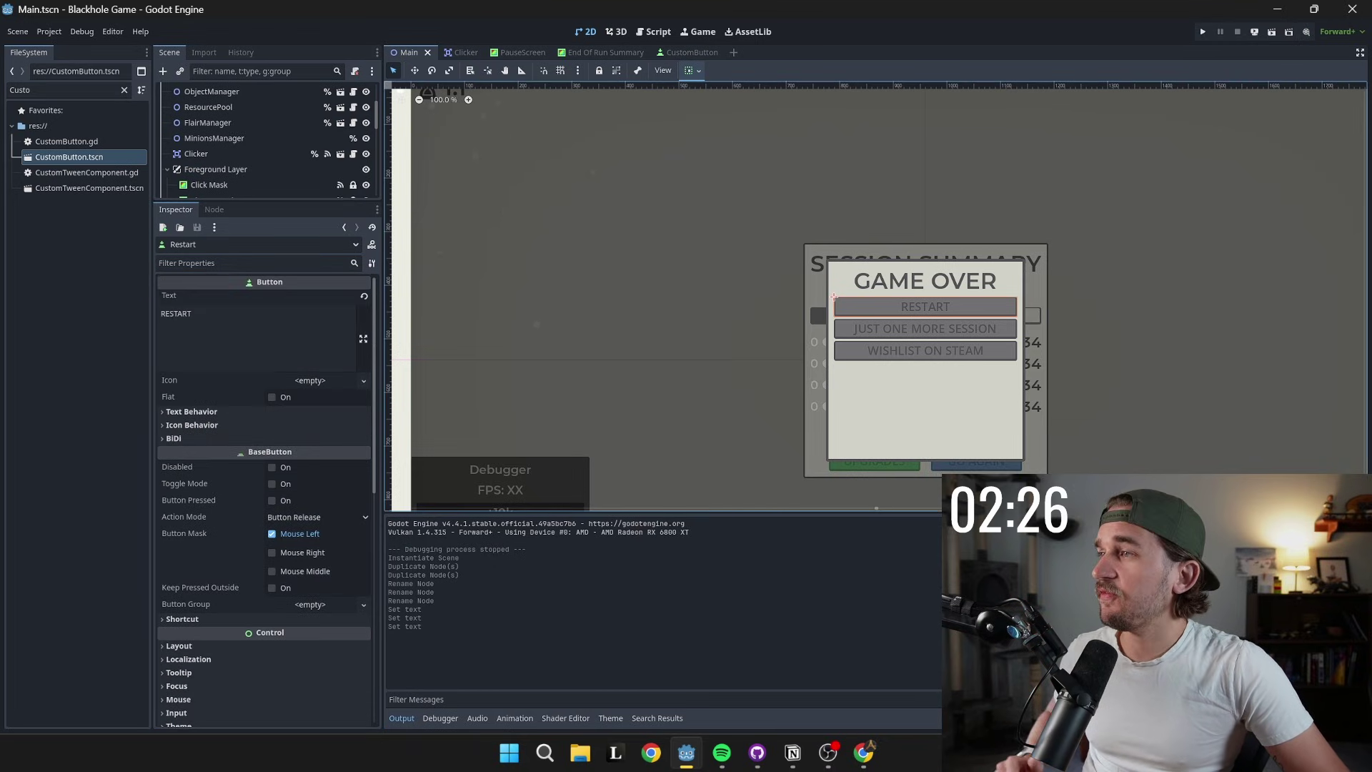
left_click_drag(276, 203, 285, 467)
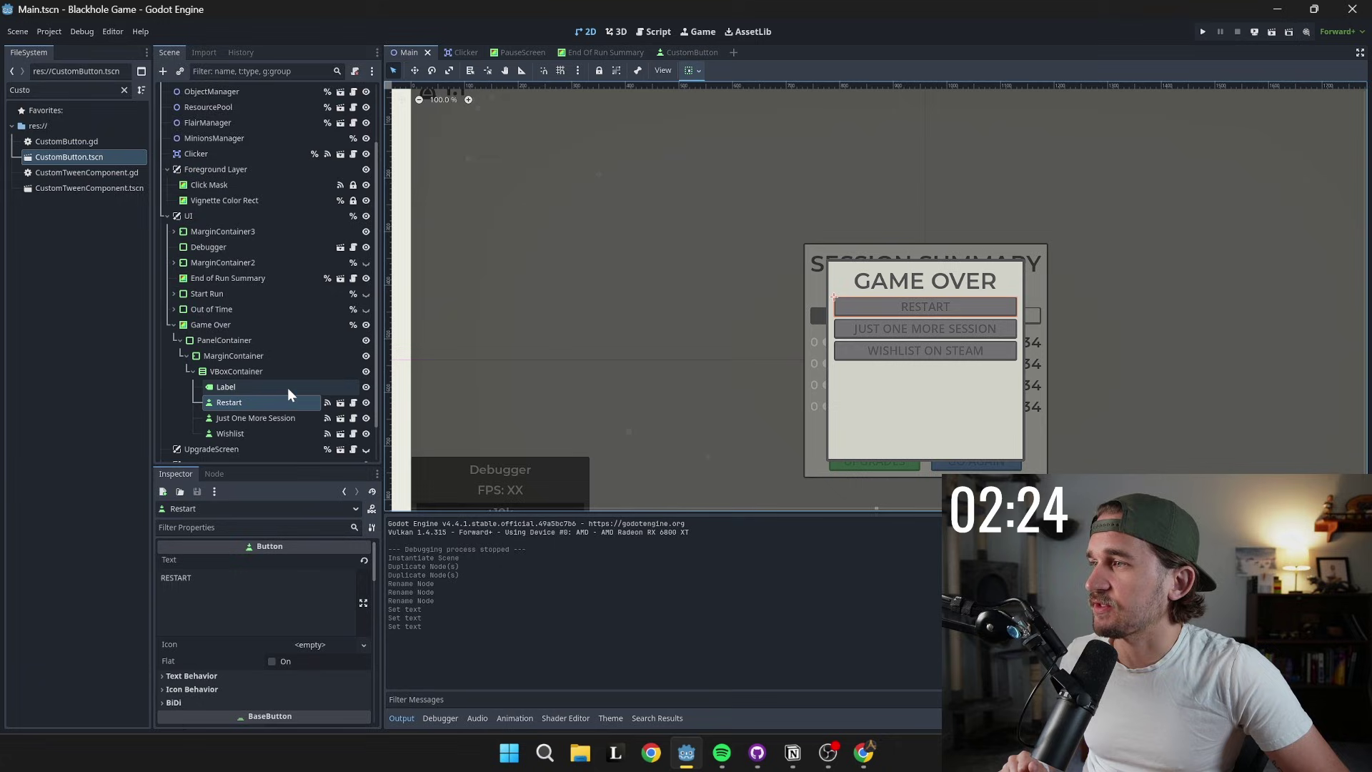
- Enable scene unique names for the Restart, Just One More Session and Wishlist buttons
scroll(287, 387, "down", 2)
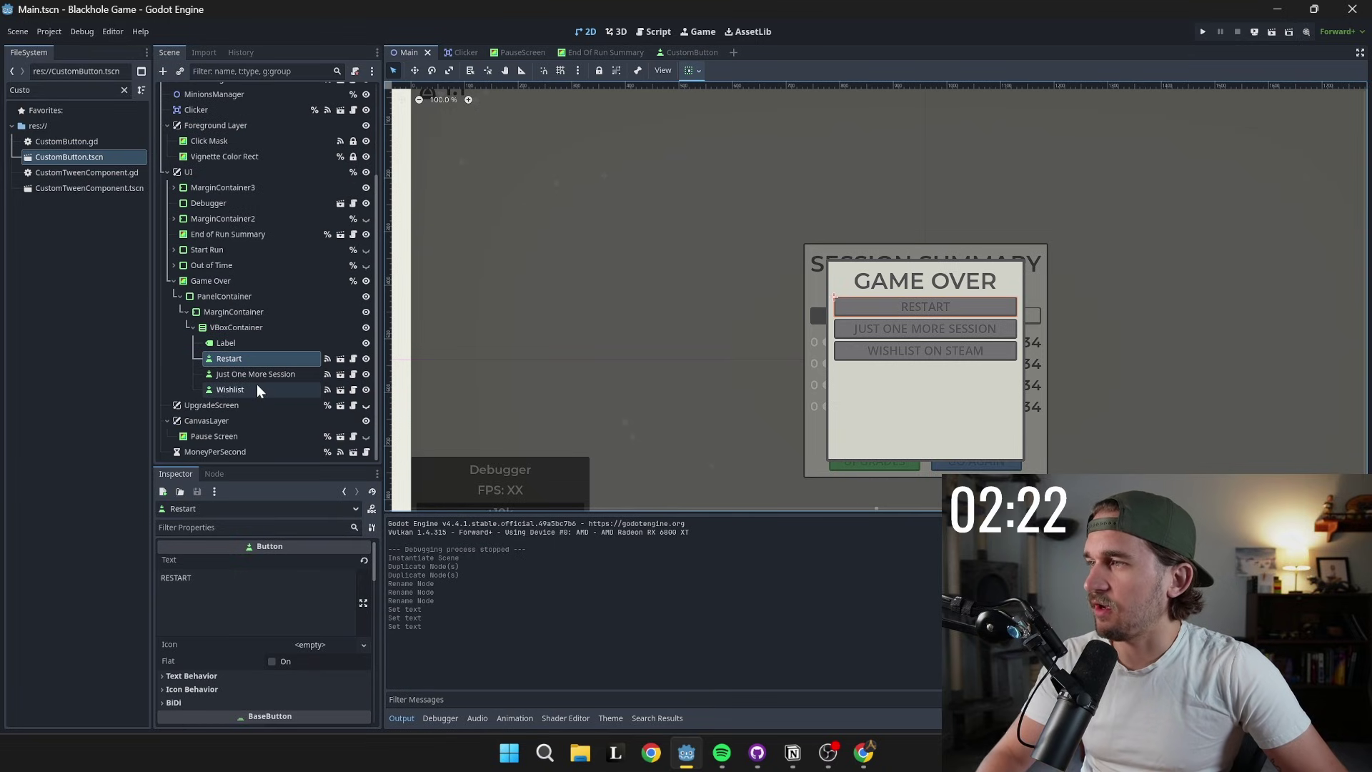
left_click(256, 390, "shift")
right_click(255, 358)
left_click(311, 524)
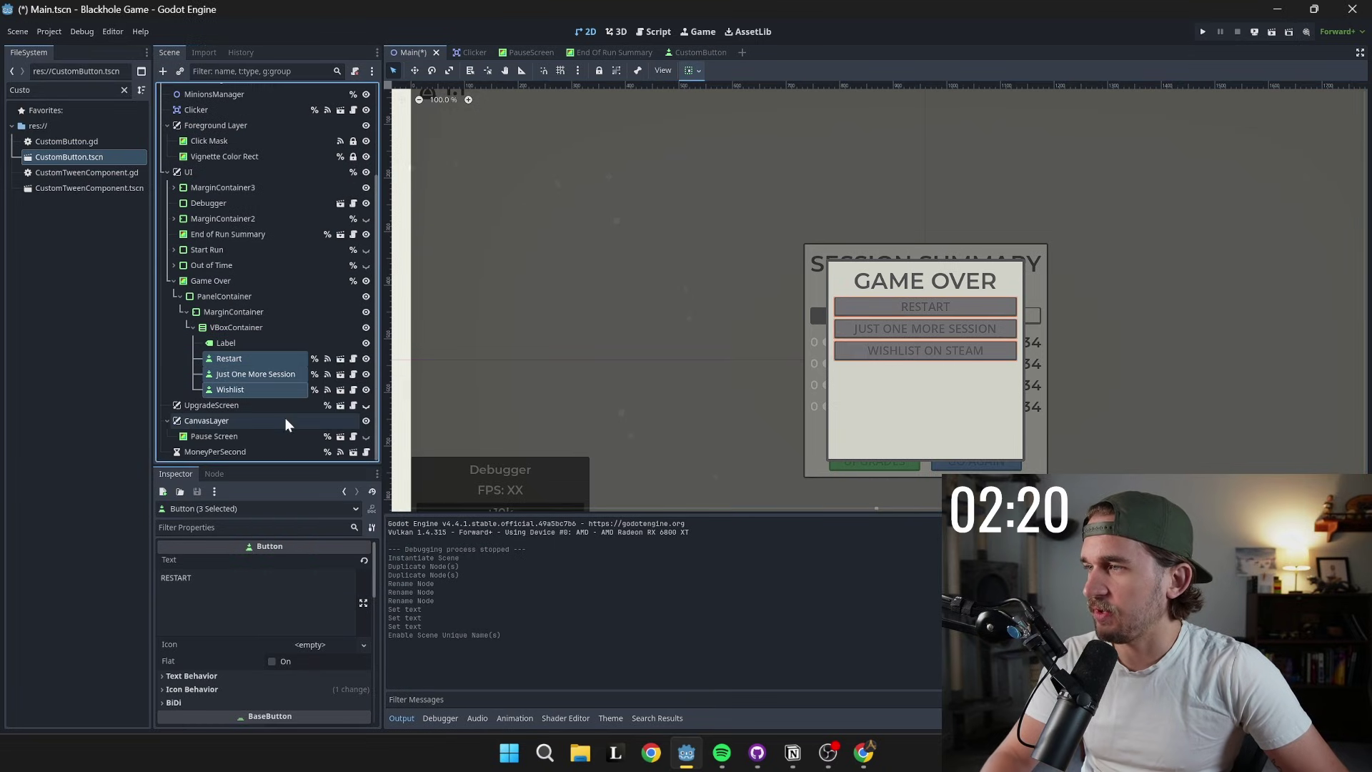
- Connect the Restart button's pressed signal to a new _on_restart_pressed method on the Main node
left_click(273, 358)
left_click(215, 473)
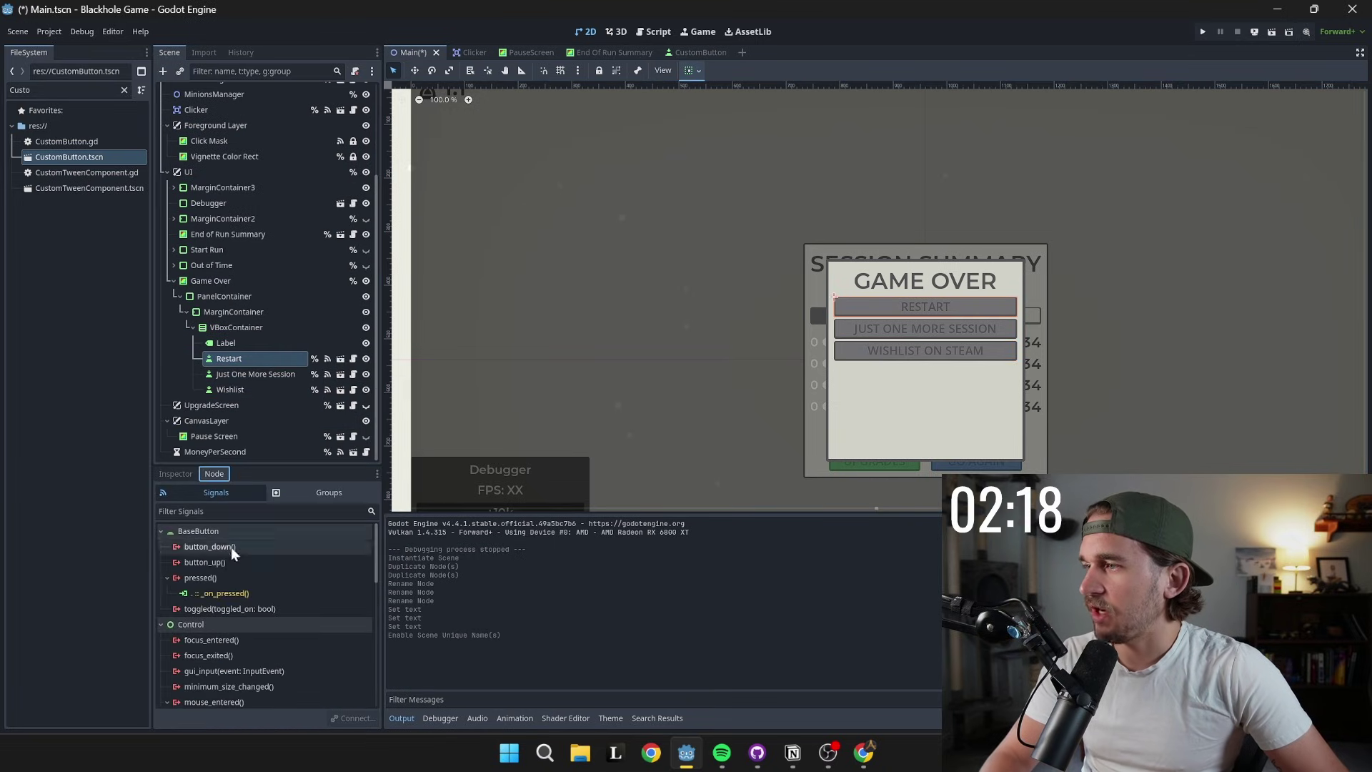
right_click(211, 578)
left_click(229, 588)
left_click(629, 505)
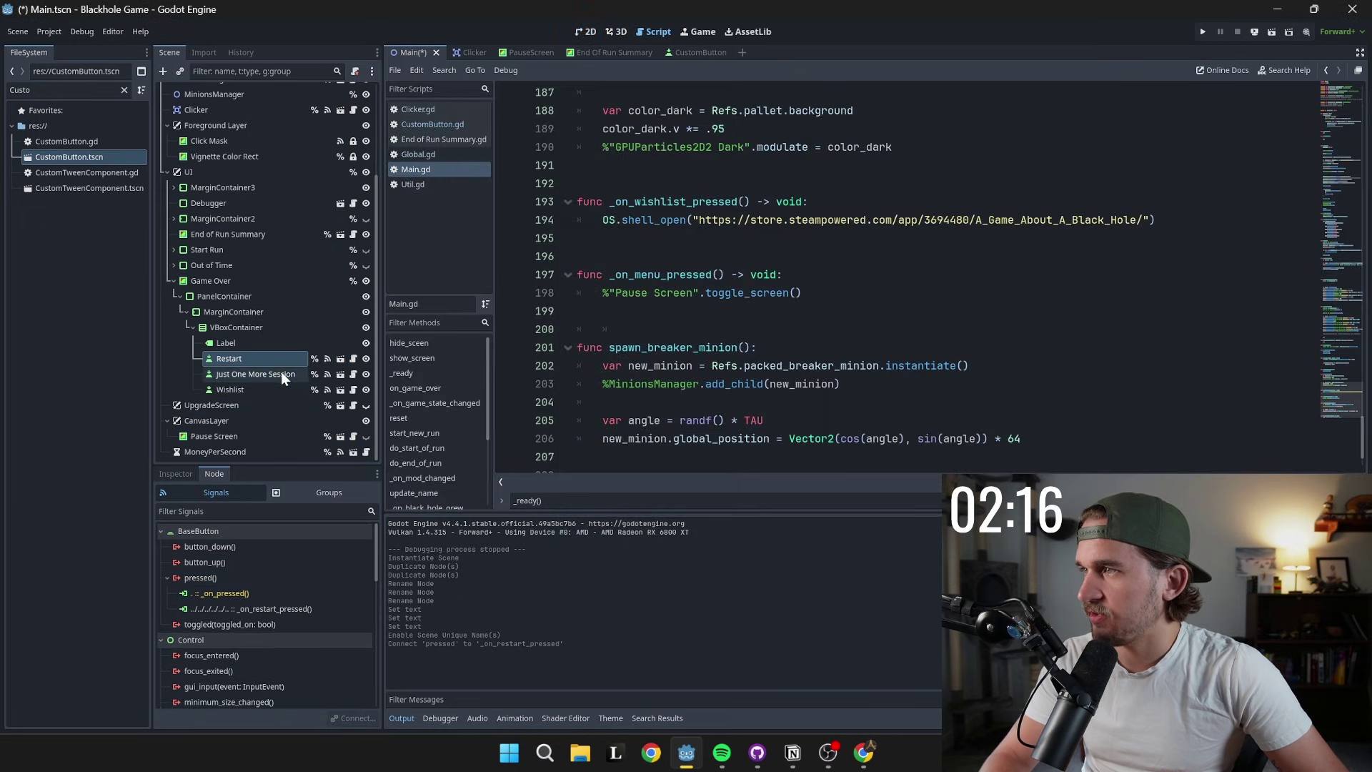
- Connect the pressed signals of Just One More Session and Wishlist to Main's _on_just_one_more_session_pressed and _on_wishlist_pressed methods
left_click(280, 372)
right_click(212, 578)
left_click(236, 589)
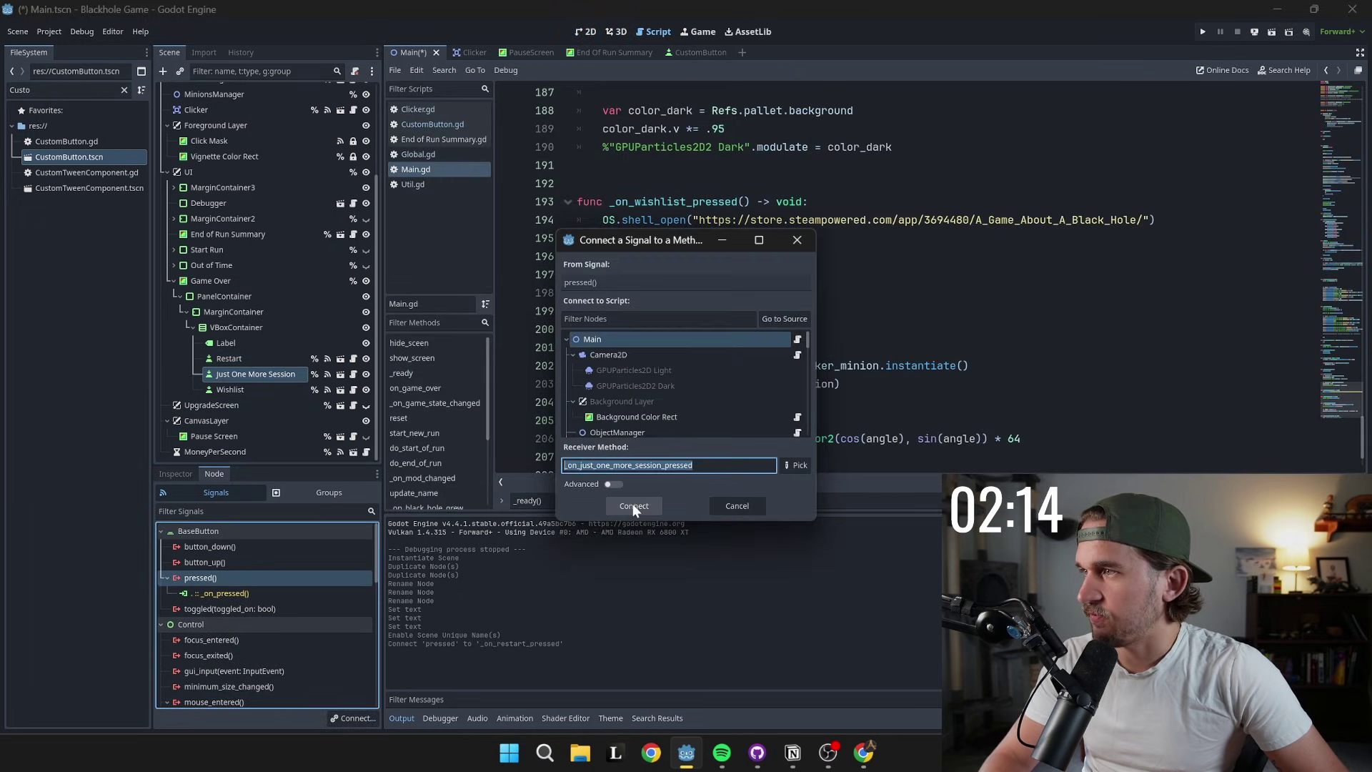
left_click(633, 504)
left_click(251, 387)
right_click(222, 576)
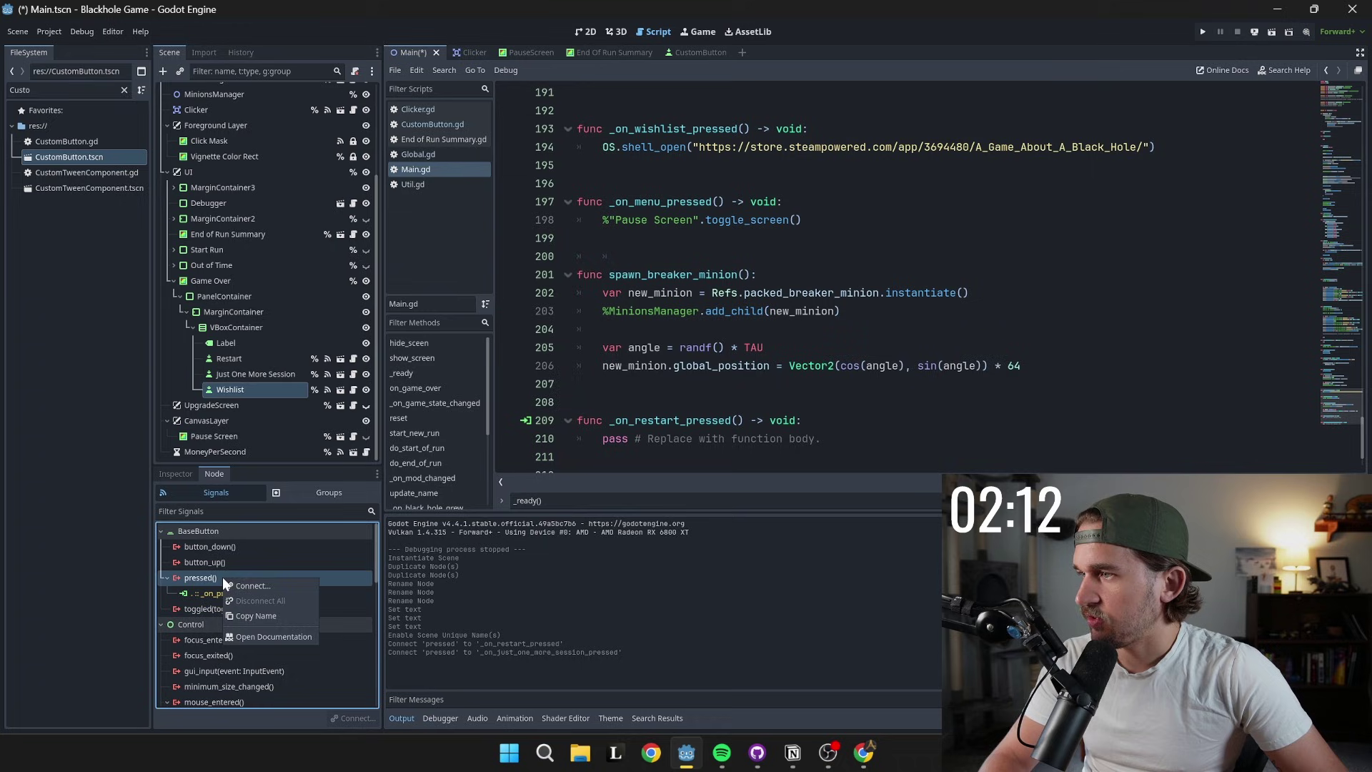
left_click(246, 585)
left_click(645, 503)
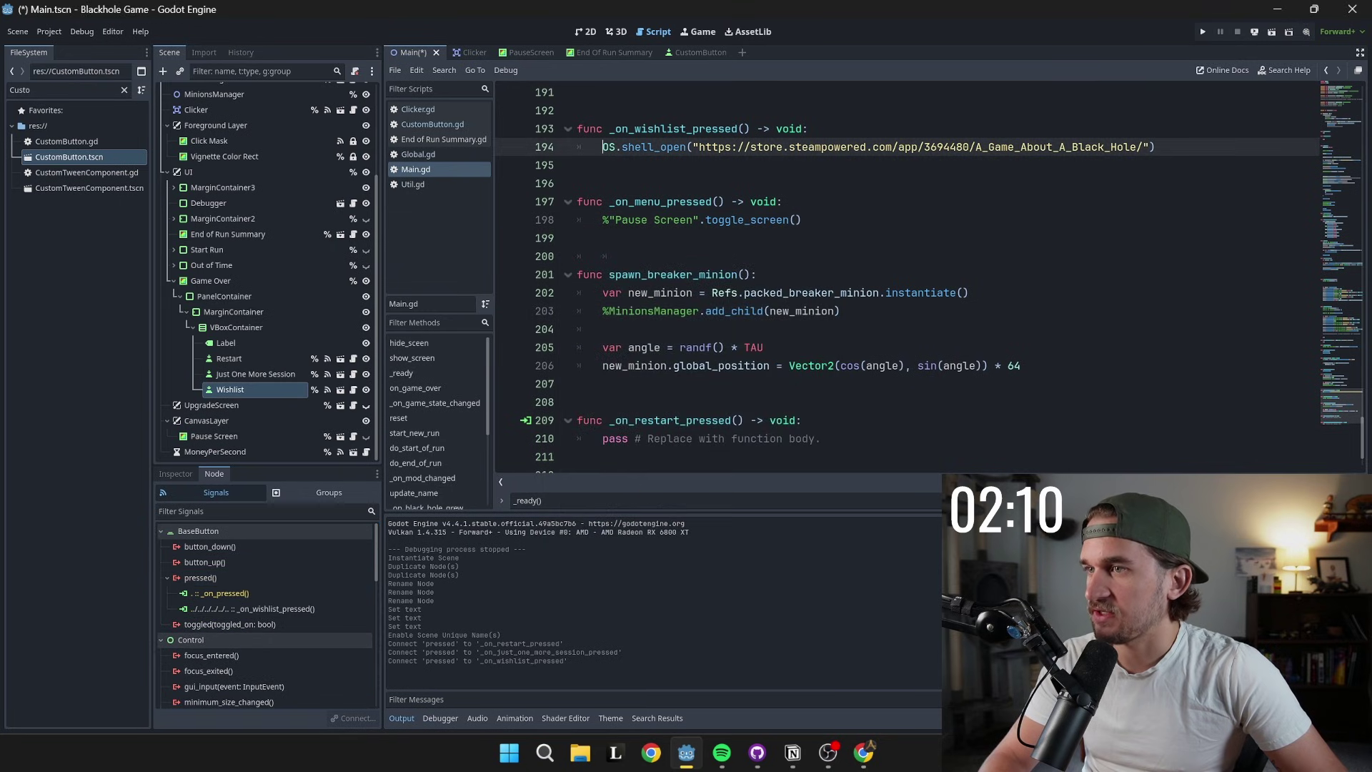
- Replace the placeholder body of _on_restart_pressed with get_tree().reload_current_scene()
left_click(234, 358)
scroll(907, 279, "down", 1)
scroll(908, 276, "up", 2)
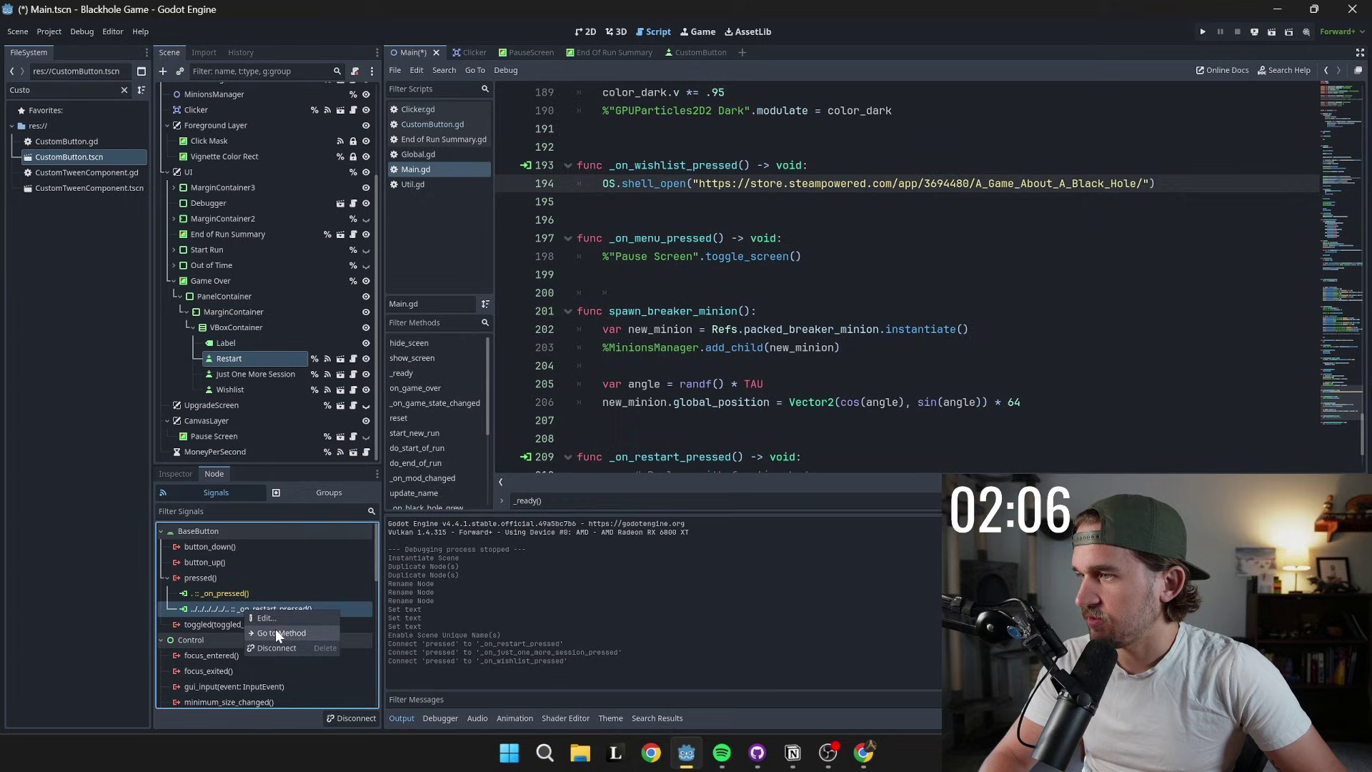
double_click(243, 609)
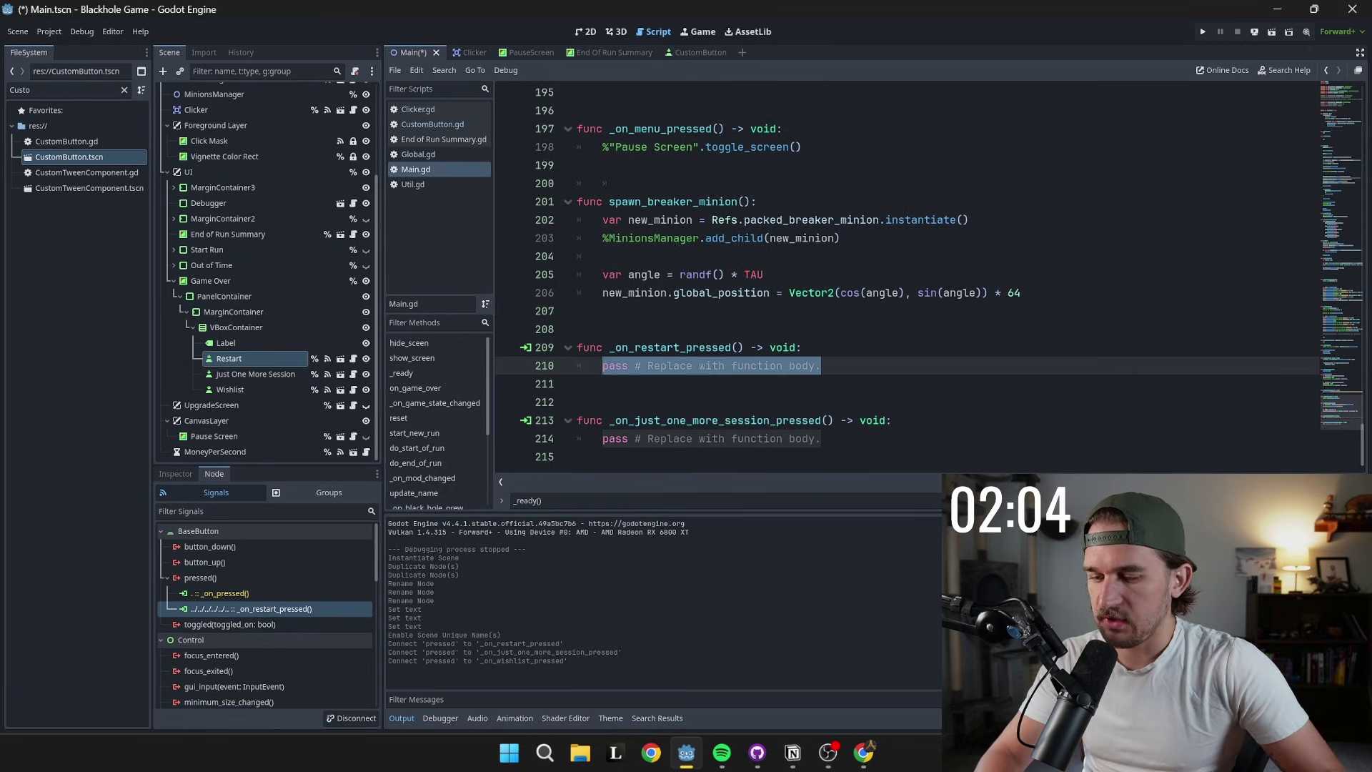
type("get_tr")
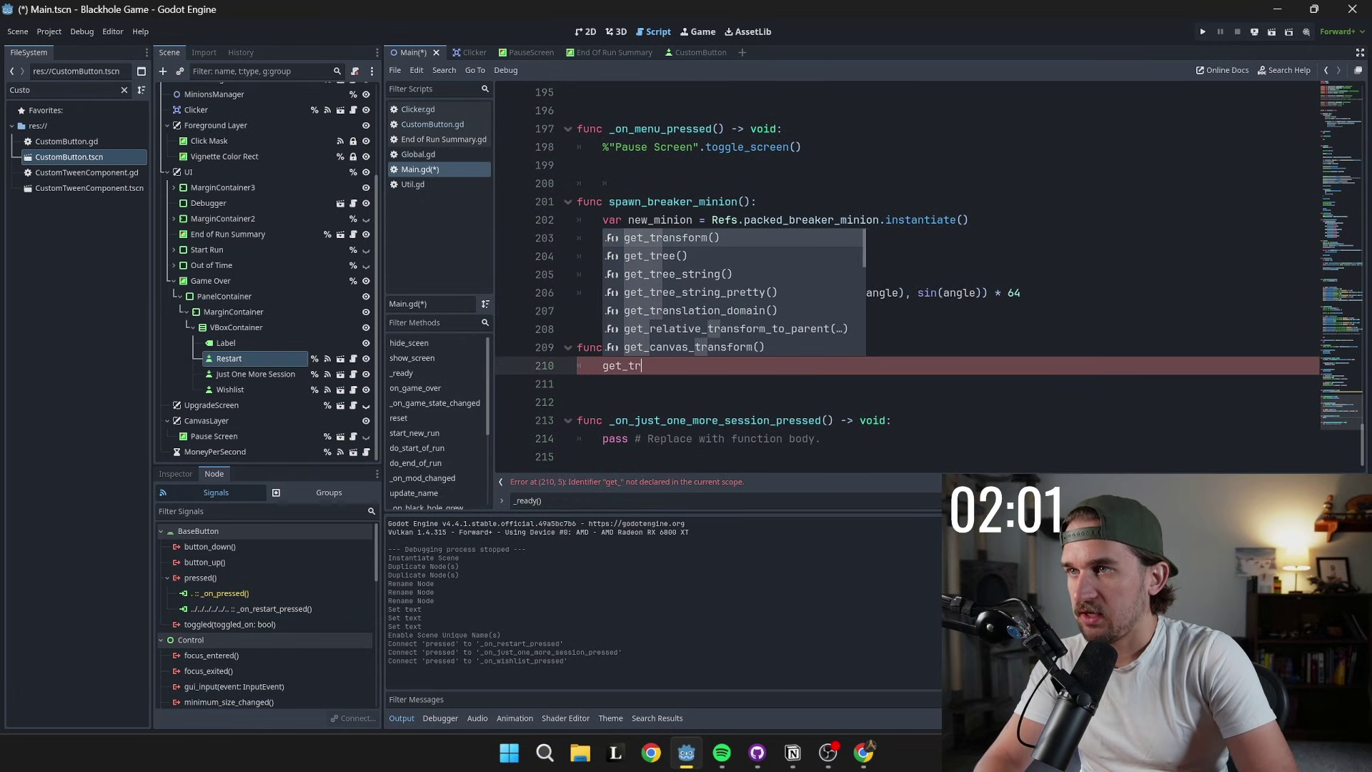
type("ee().rel")
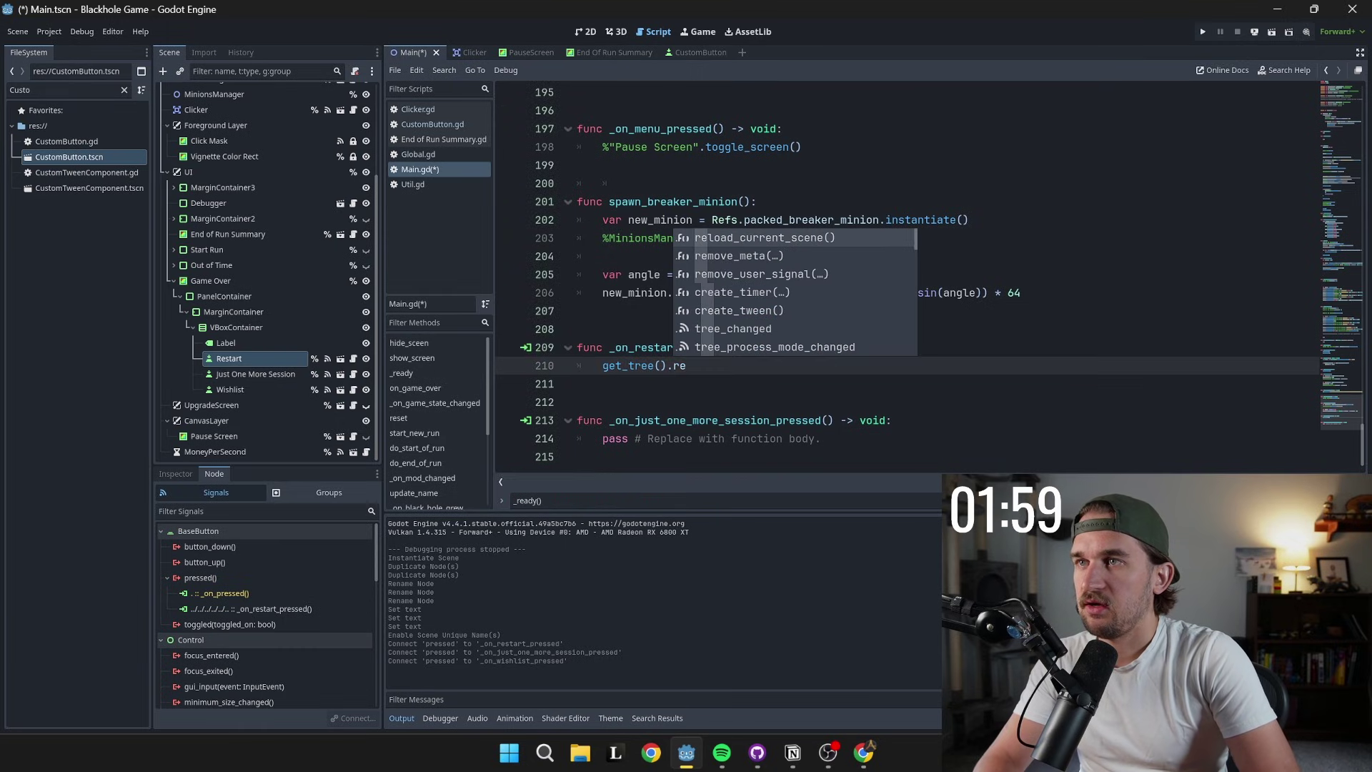
key("Return")
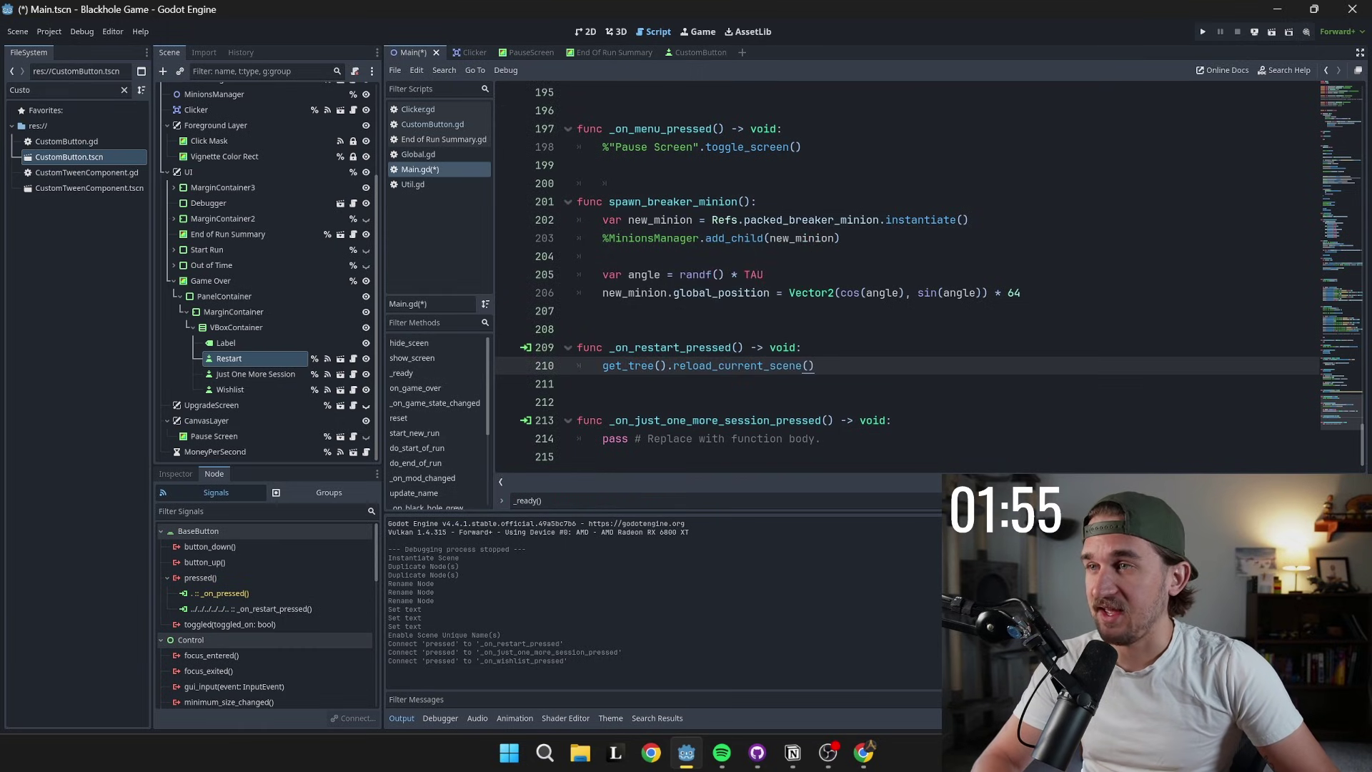
- Clear the placeholder in _on_just_one_more_session_pressed and copy the SceneChanger.do_transition(null, Global.main) line from _on_go_again_pressed in End Of Run Summary.gd
left_click_drag(821, 438, 602, 438)
key("BackSpace")
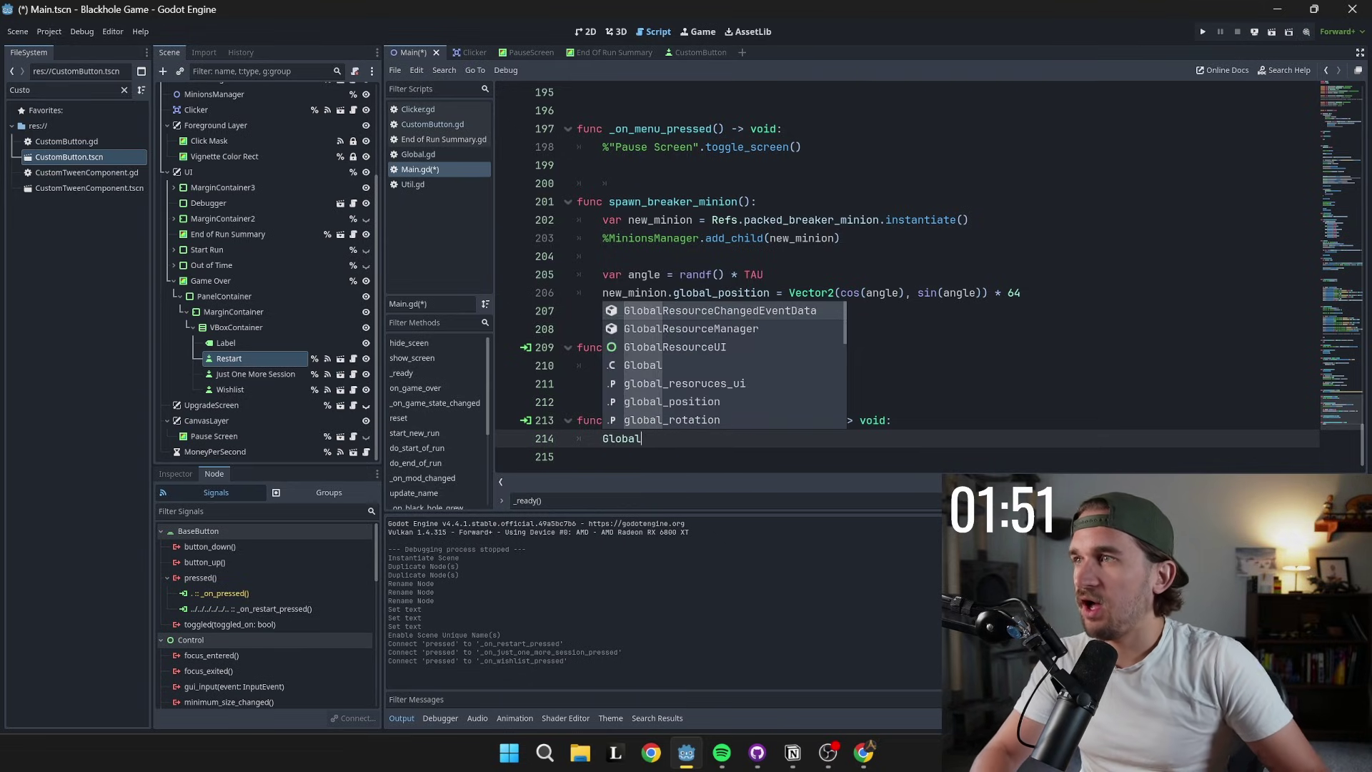
left_click(635, 52)
left_click(590, 32)
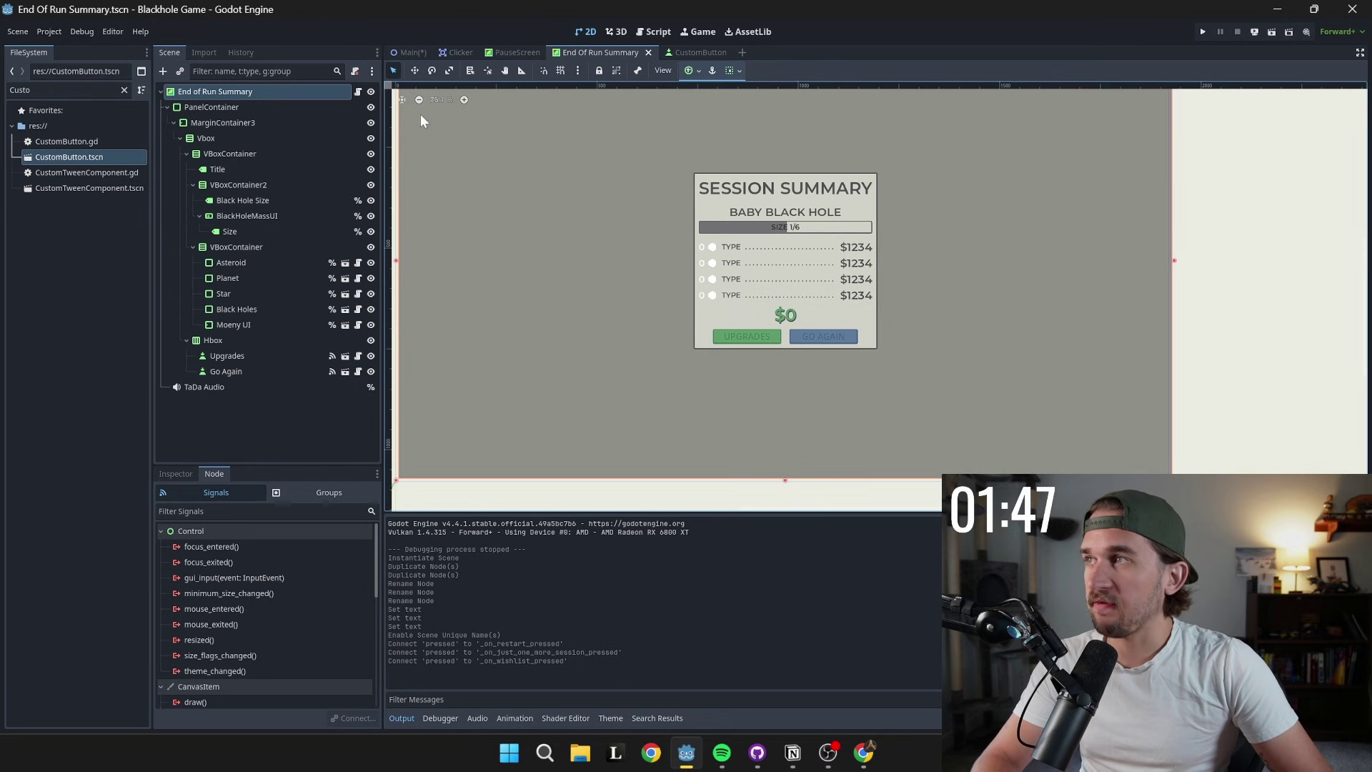
left_click(358, 93)
scroll(526, 166, "down", 2)
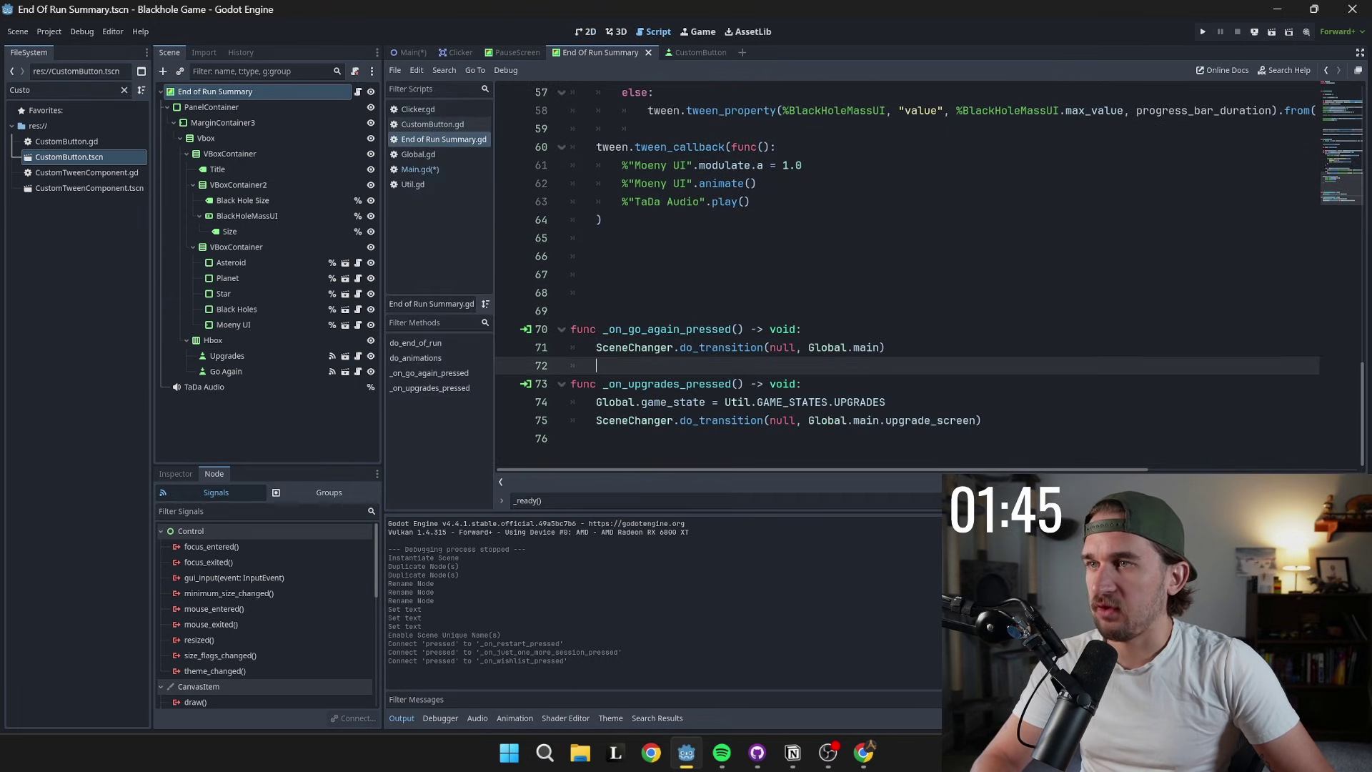
left_click_drag(884, 347, 596, 347)
key("ctrl+c")
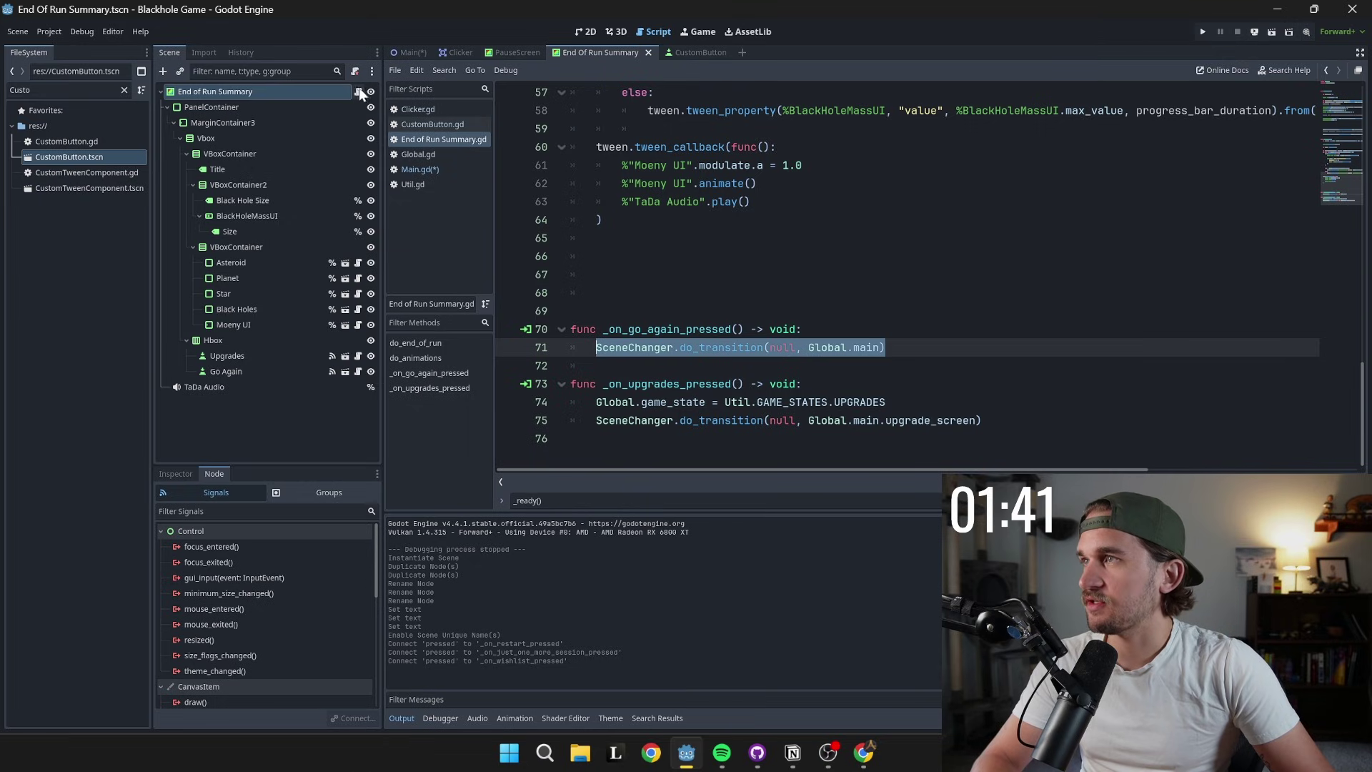
- Paste SceneChanger.do_transition(null, Global.main) as the body of _on_just_one_more_session_pressed in Main.gd
left_click(420, 169)
key("Escape")
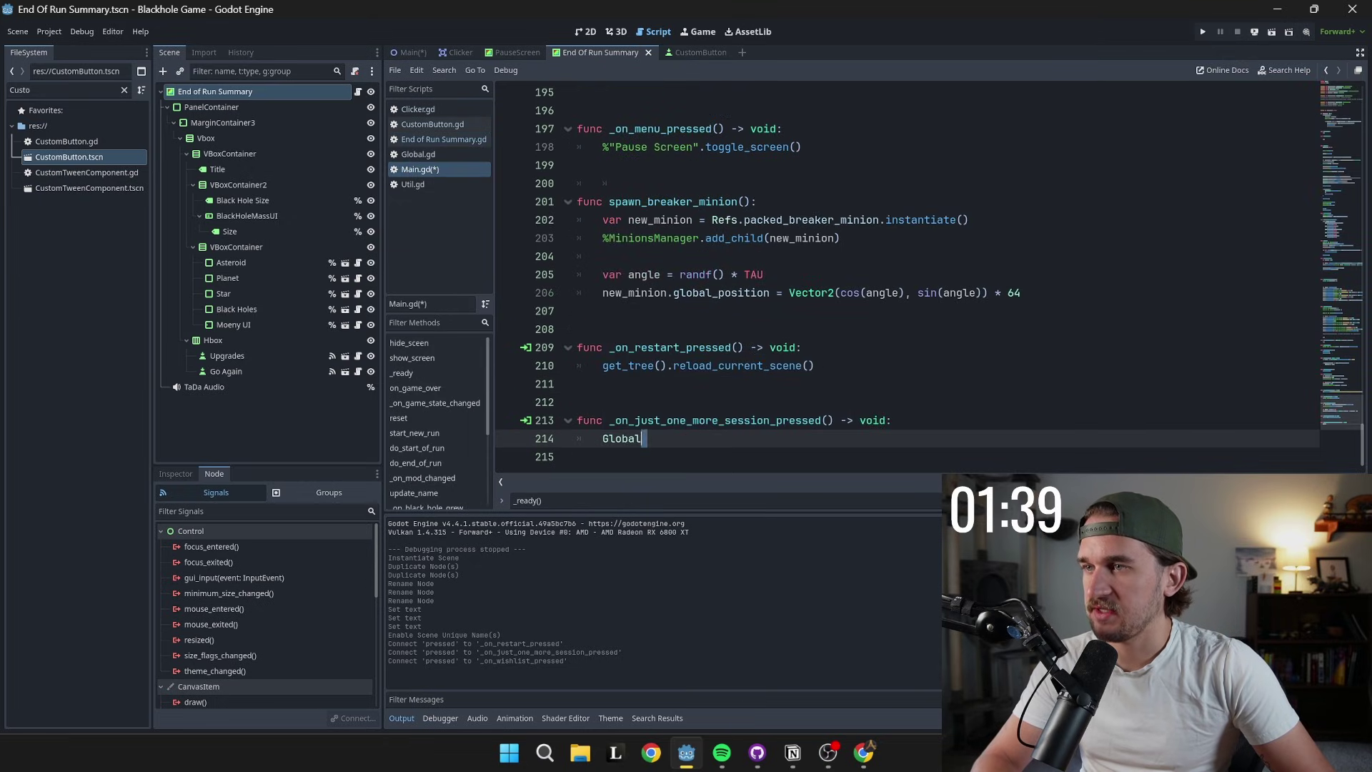
key("ctrl+v")
key("Return")
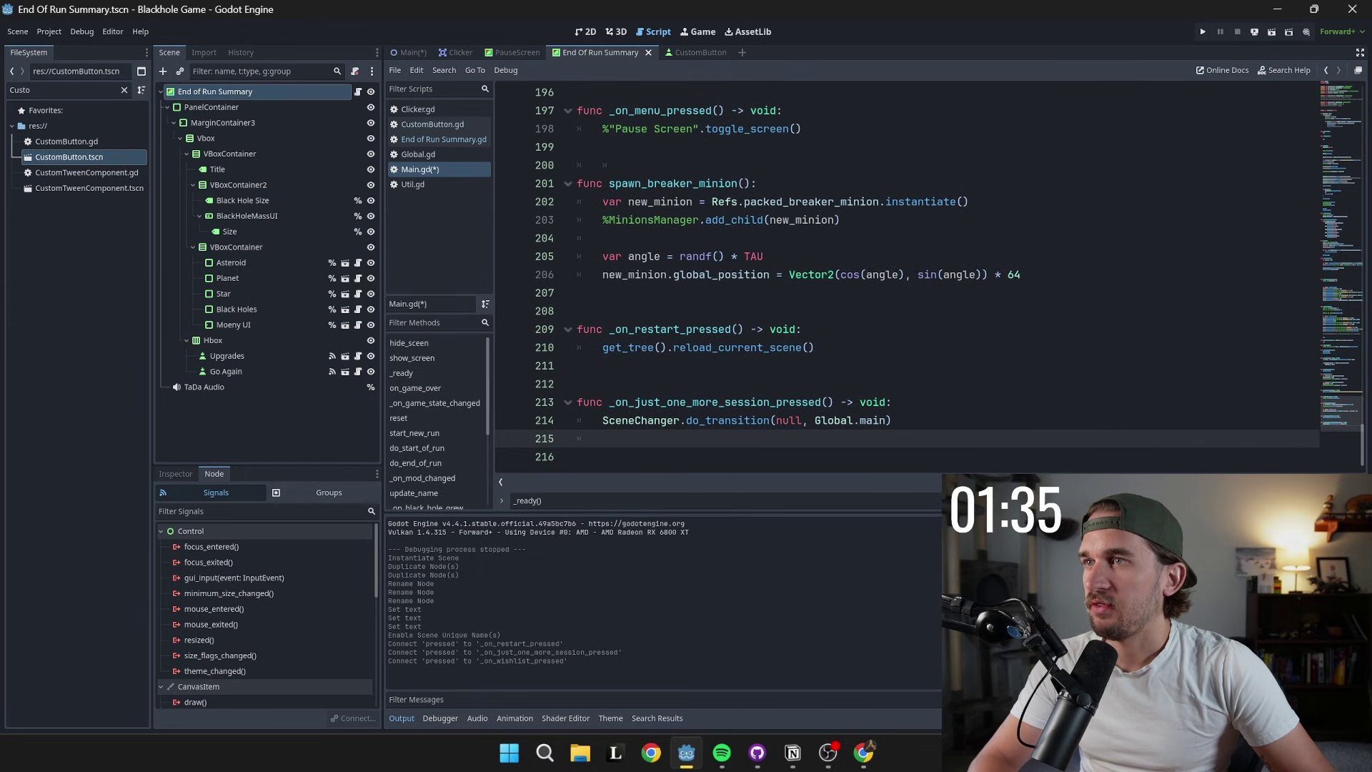
- Add a %"Game Over".hide() line at the end of _on_just_one_more_session_pressed and save the script
left_click(404, 53)
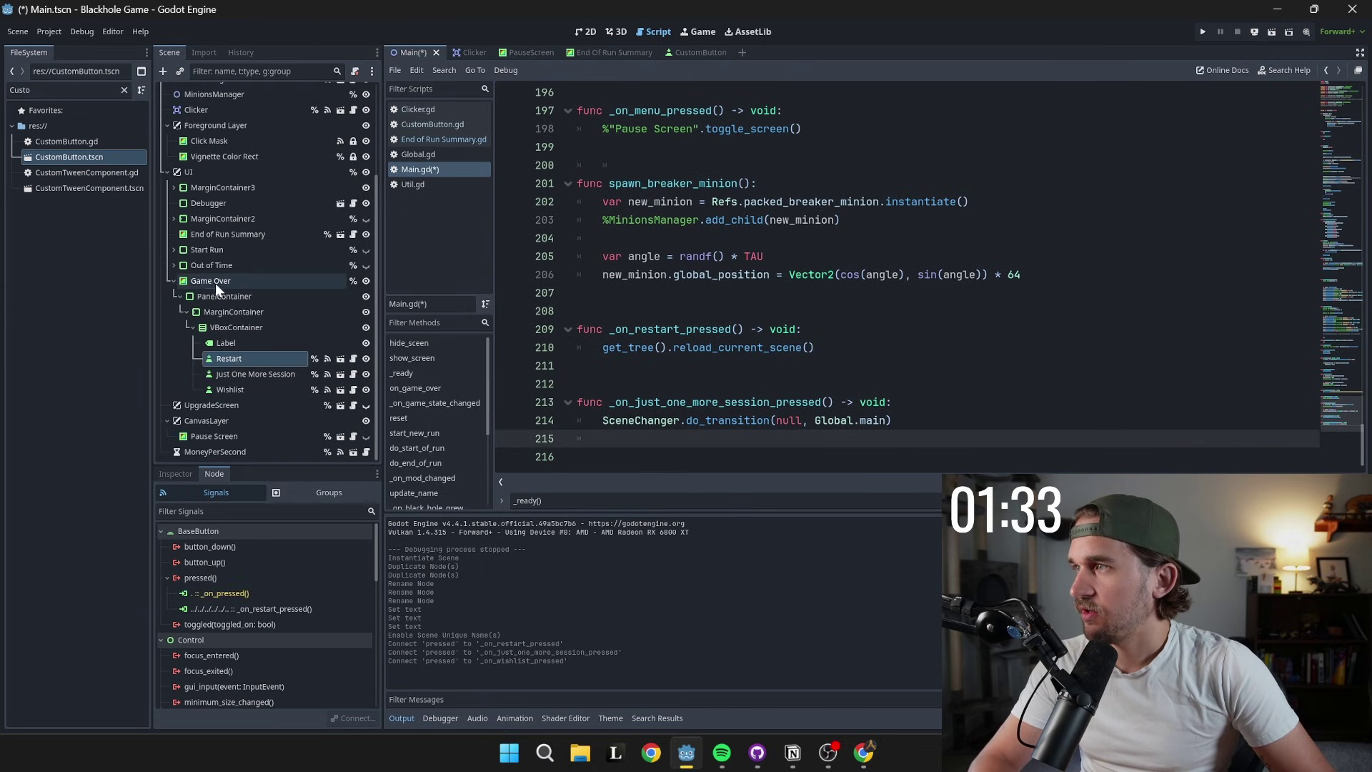
left_click_drag(215, 281, 643, 439)
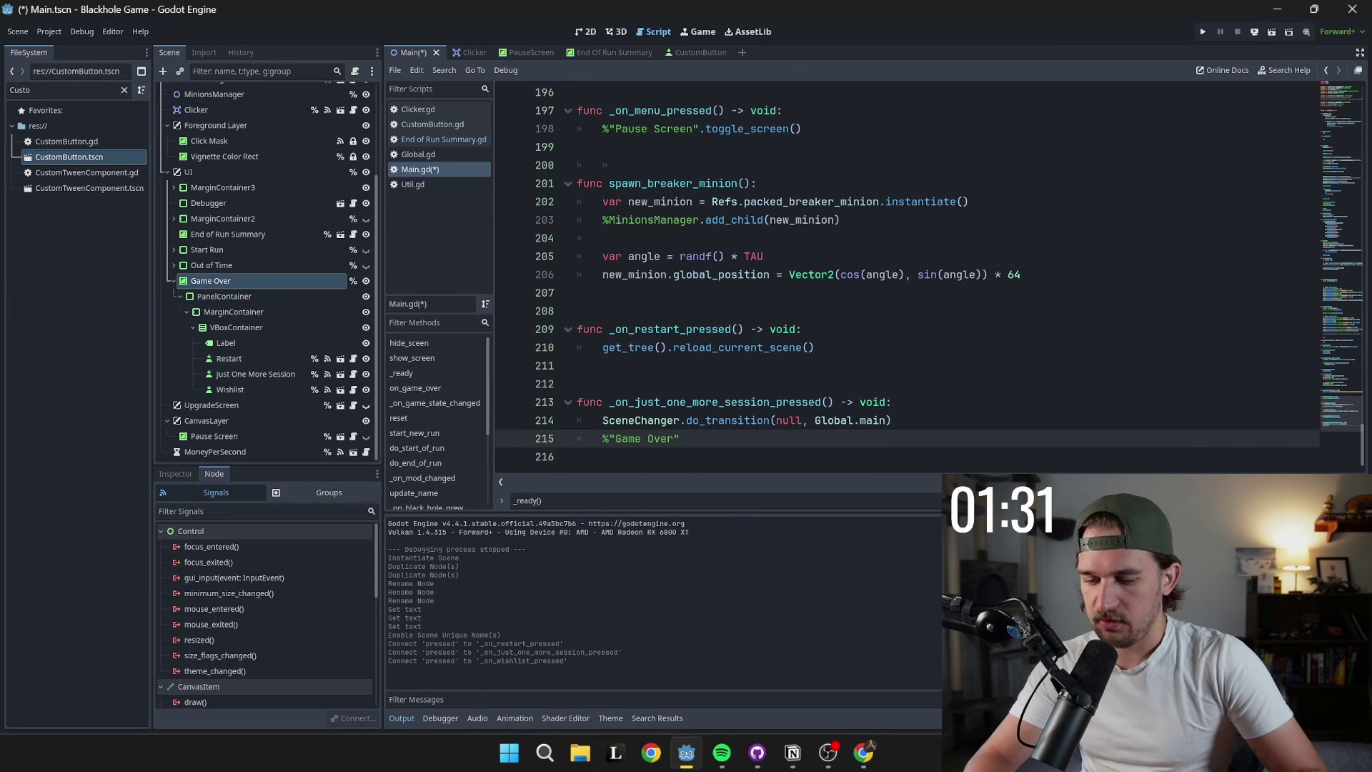
type(".hide()")
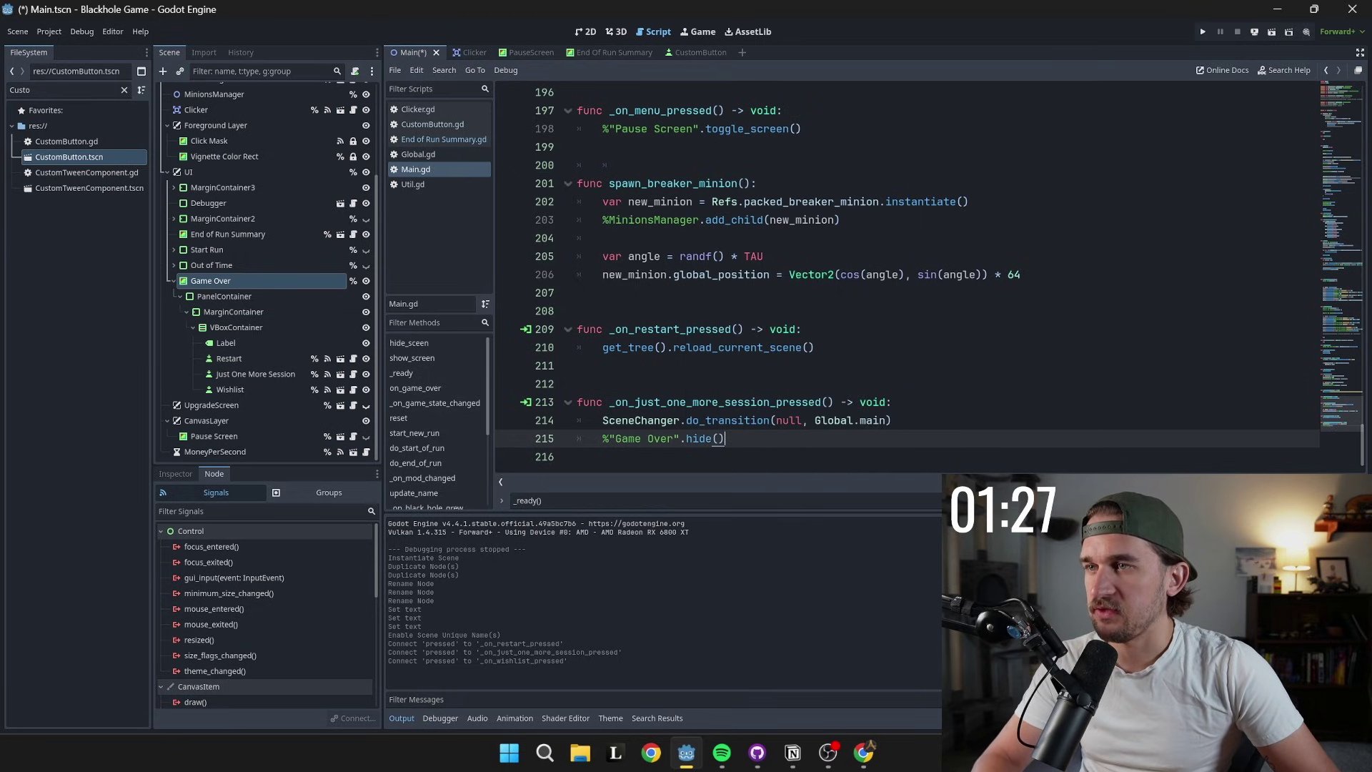
left_click_drag(724, 438, 608, 438)
left_click(840, 420)
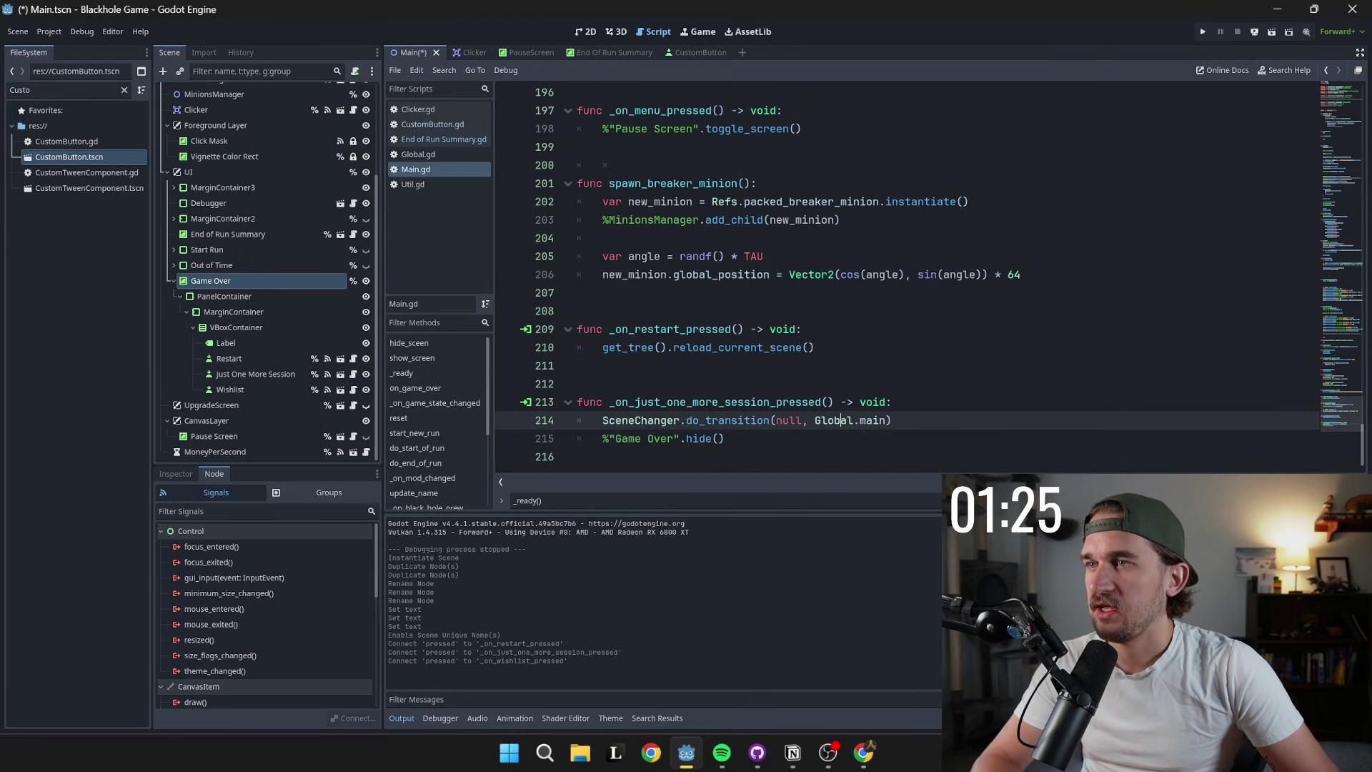
- Go to the Wishlist button's connected _on_wishlist_pressed method and check its OS.shell_open call and the handlers below it
left_click(230, 389)
left_click(230, 609)
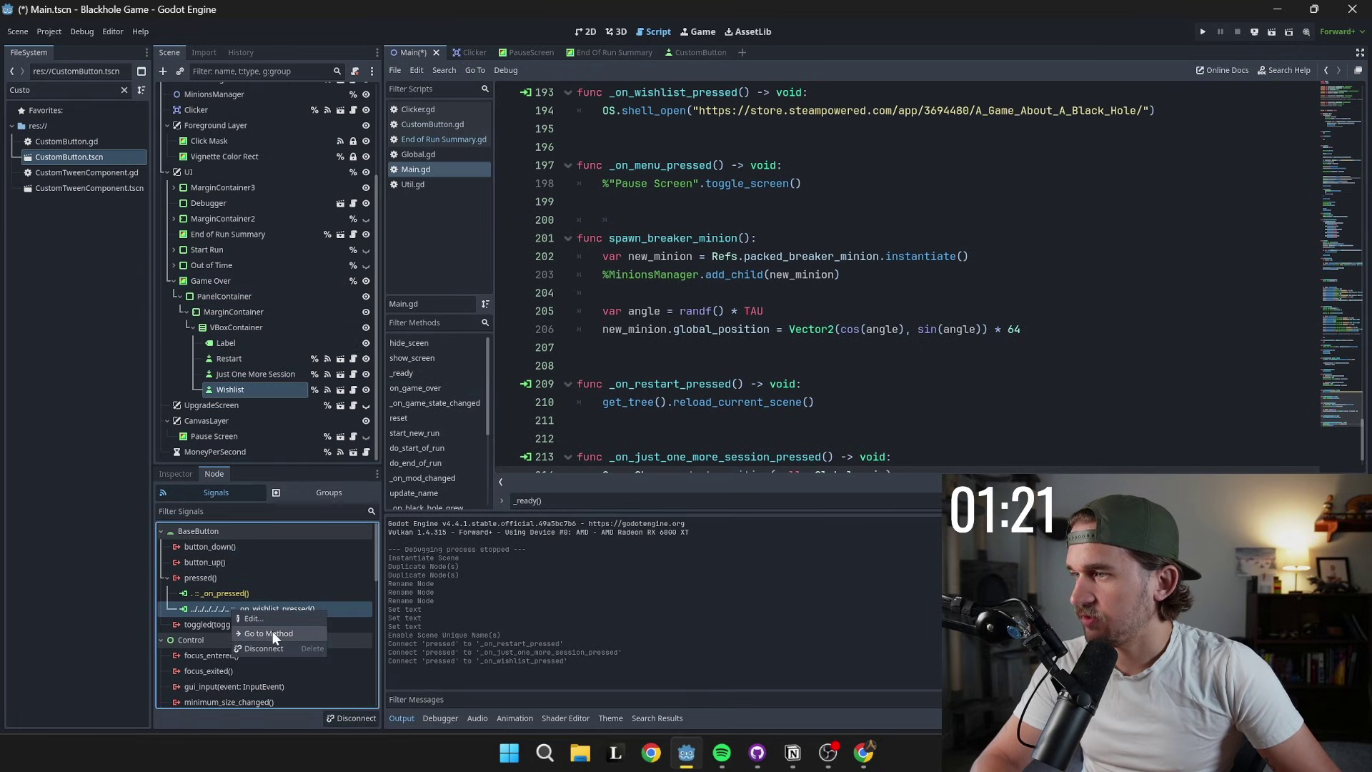
double_click(230, 609)
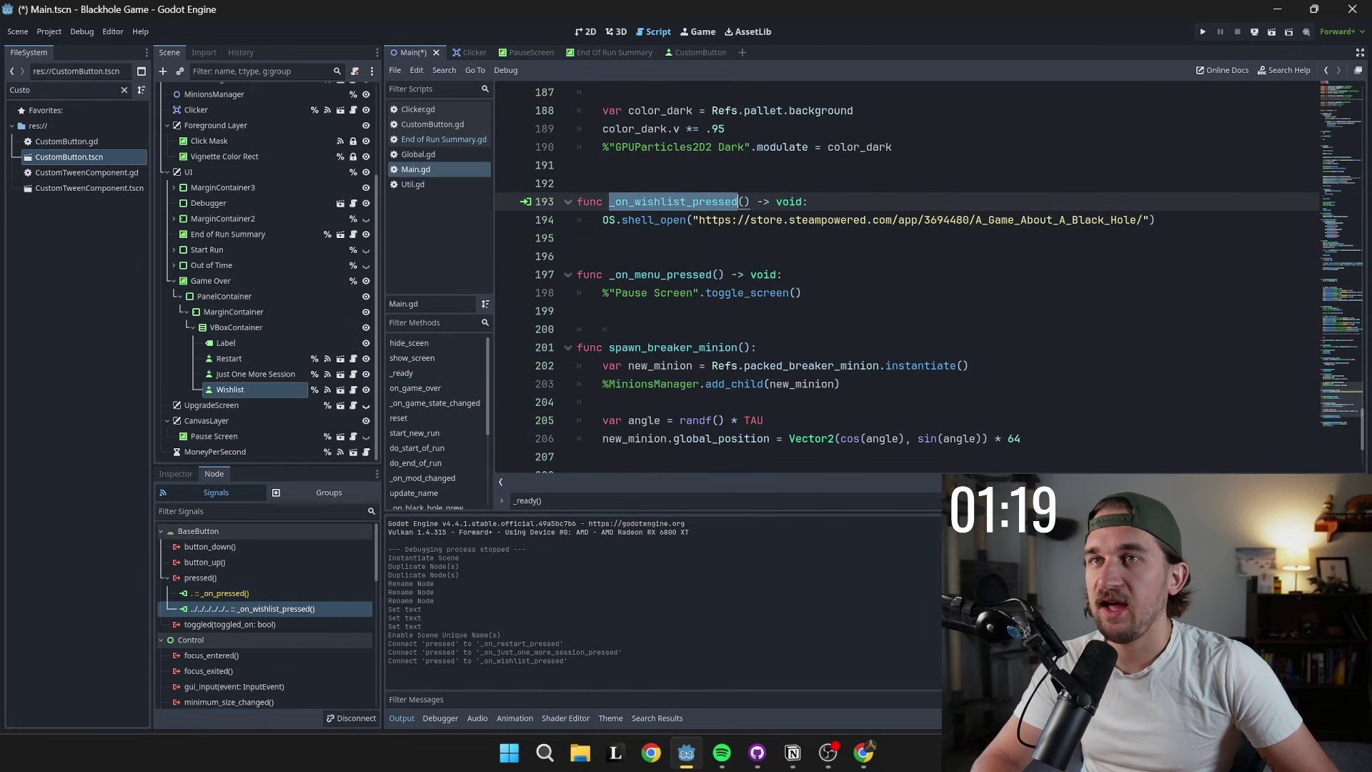
left_click_drag(1155, 220, 577, 219)
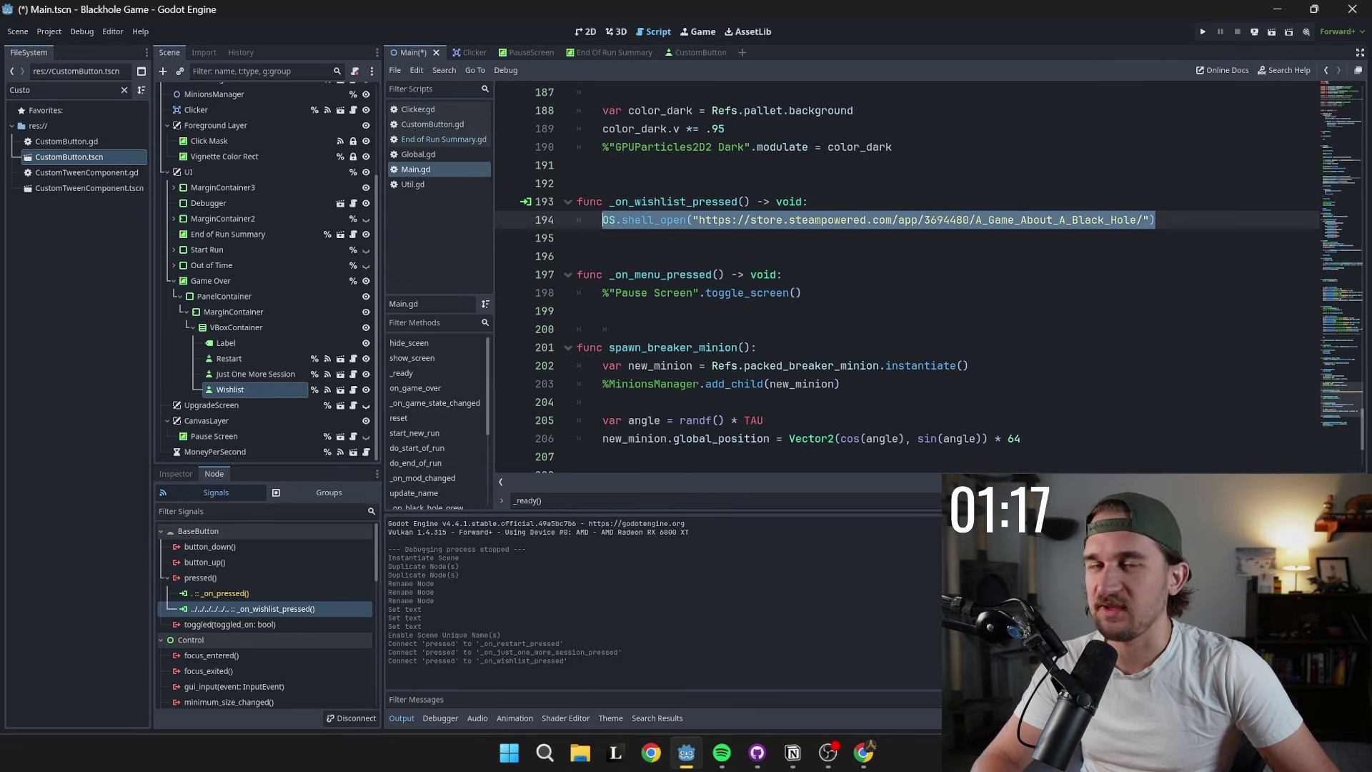
scroll(786, 286, "down", 3)
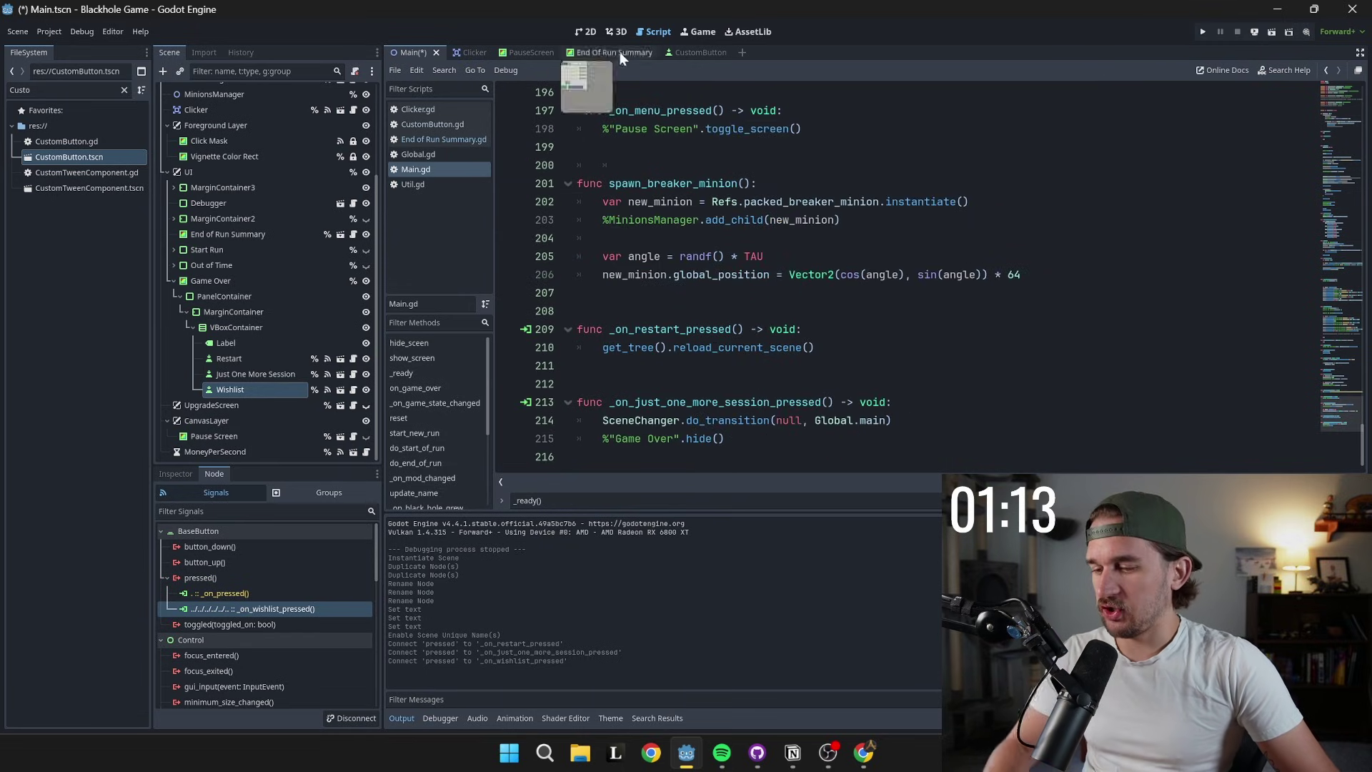
- In the 2D view, shrink the Game Over PanelContainer to about 372 × 205 and apply the center anchor preset
left_click(583, 32)
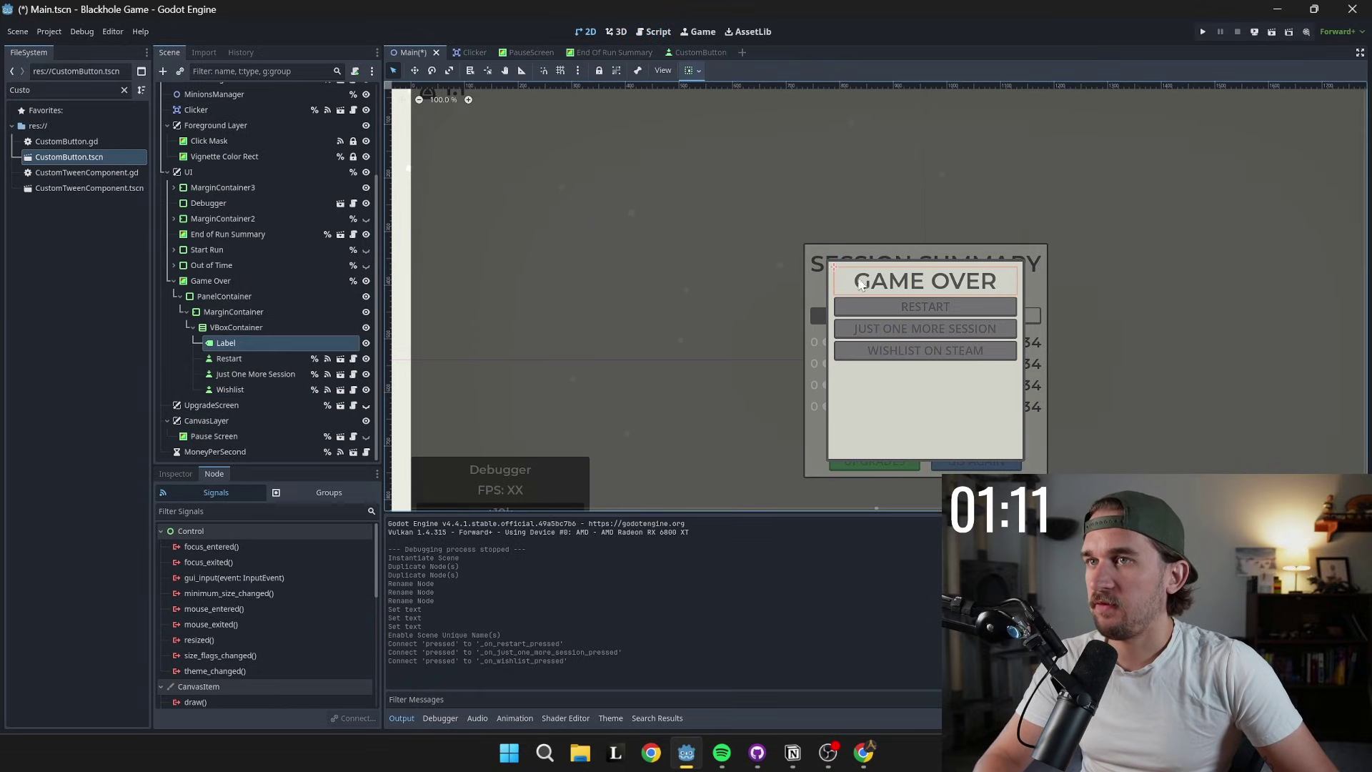
left_click(247, 281)
left_click(239, 295)
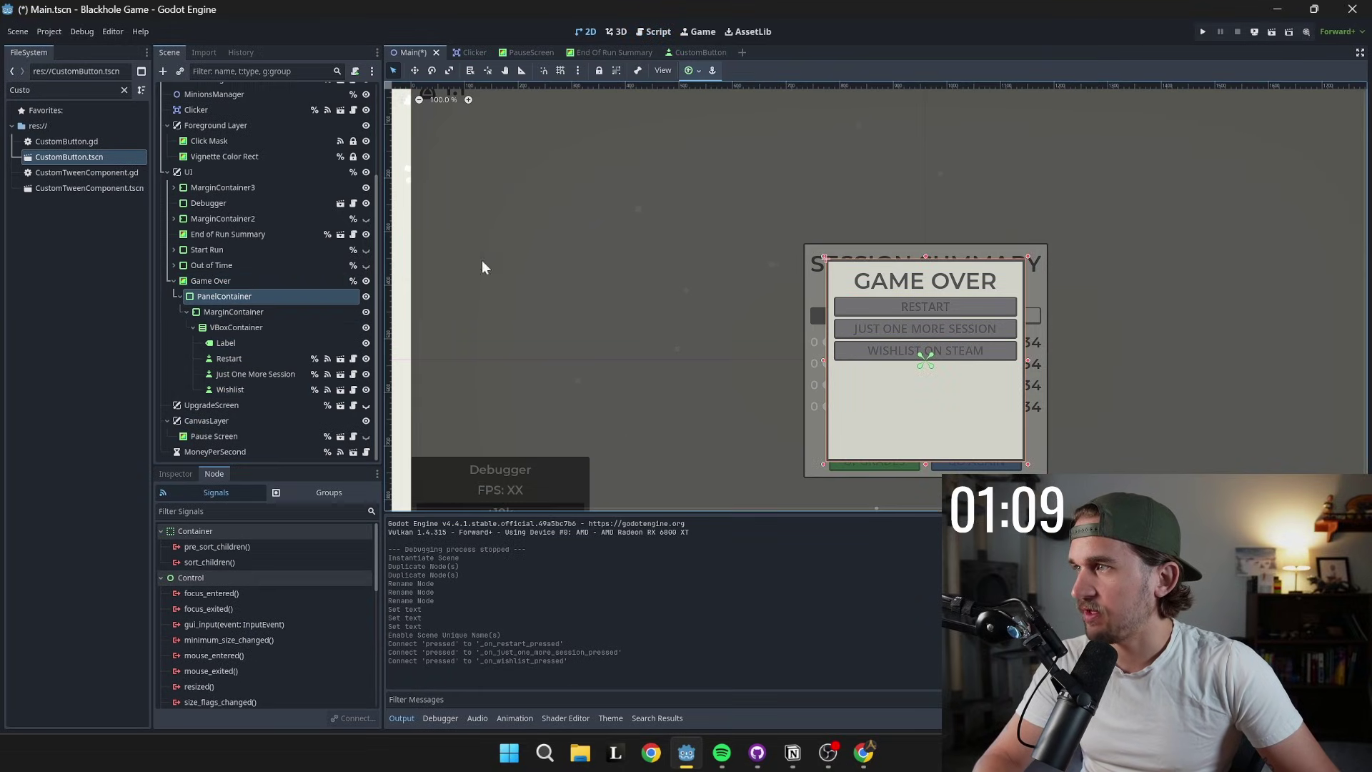
left_click(697, 73)
left_click(926, 258)
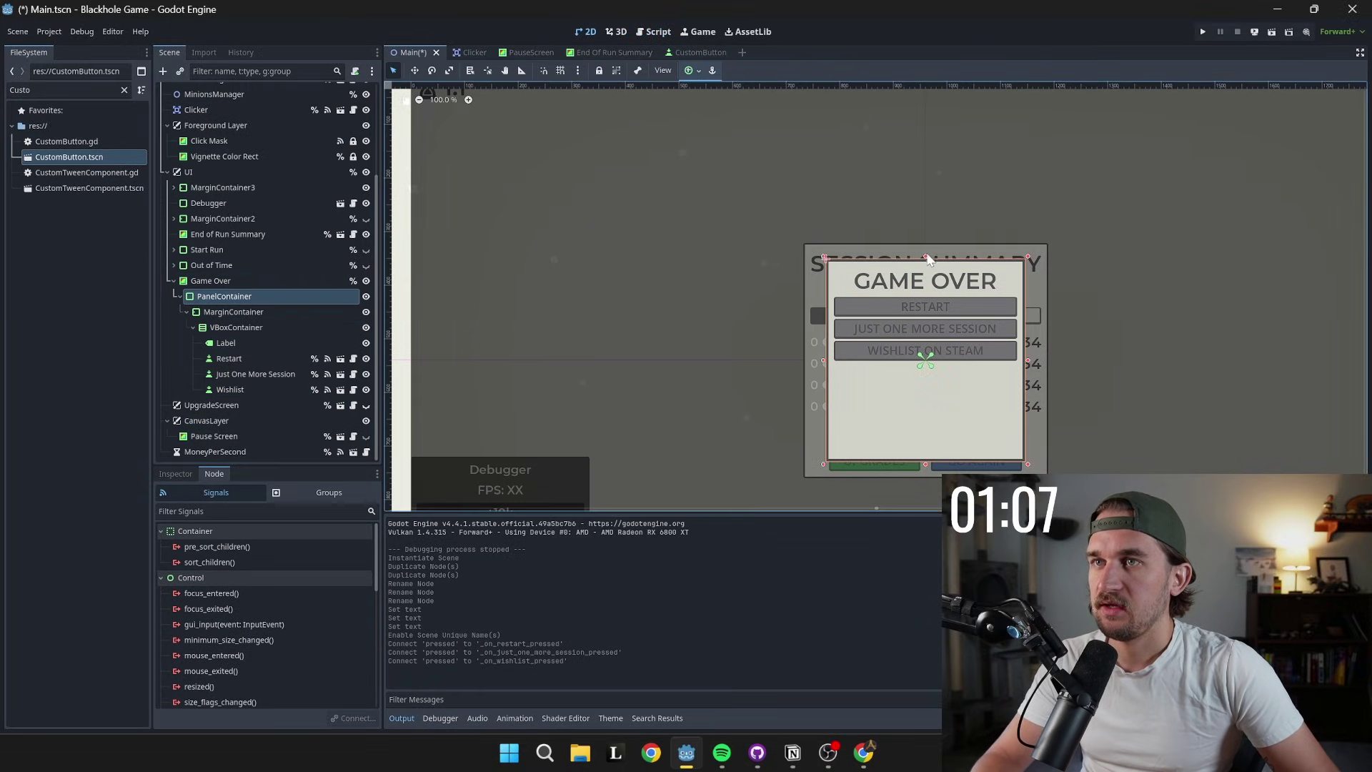
left_click_drag(930, 260, 924, 304)
key("ctrl+z")
key("ctrl+s")
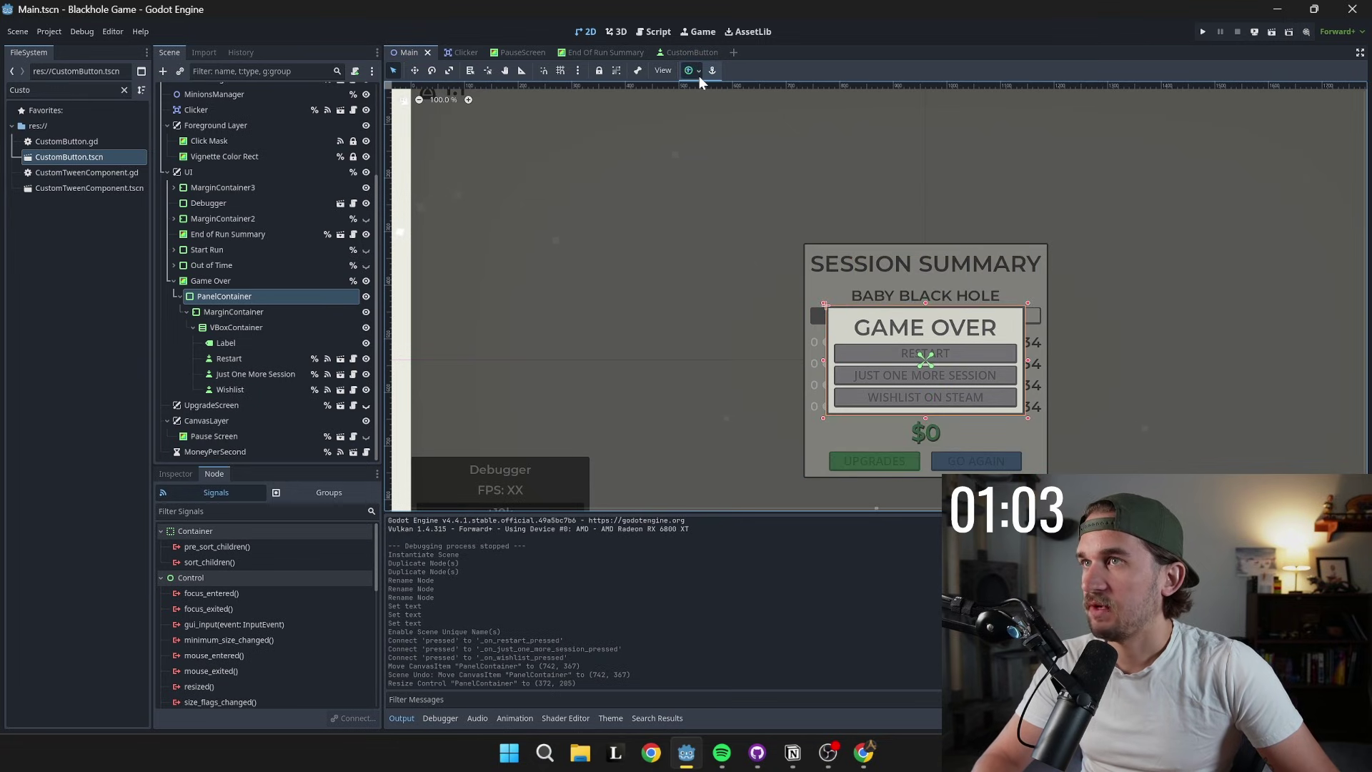
left_click(699, 74)
left_click(714, 132)
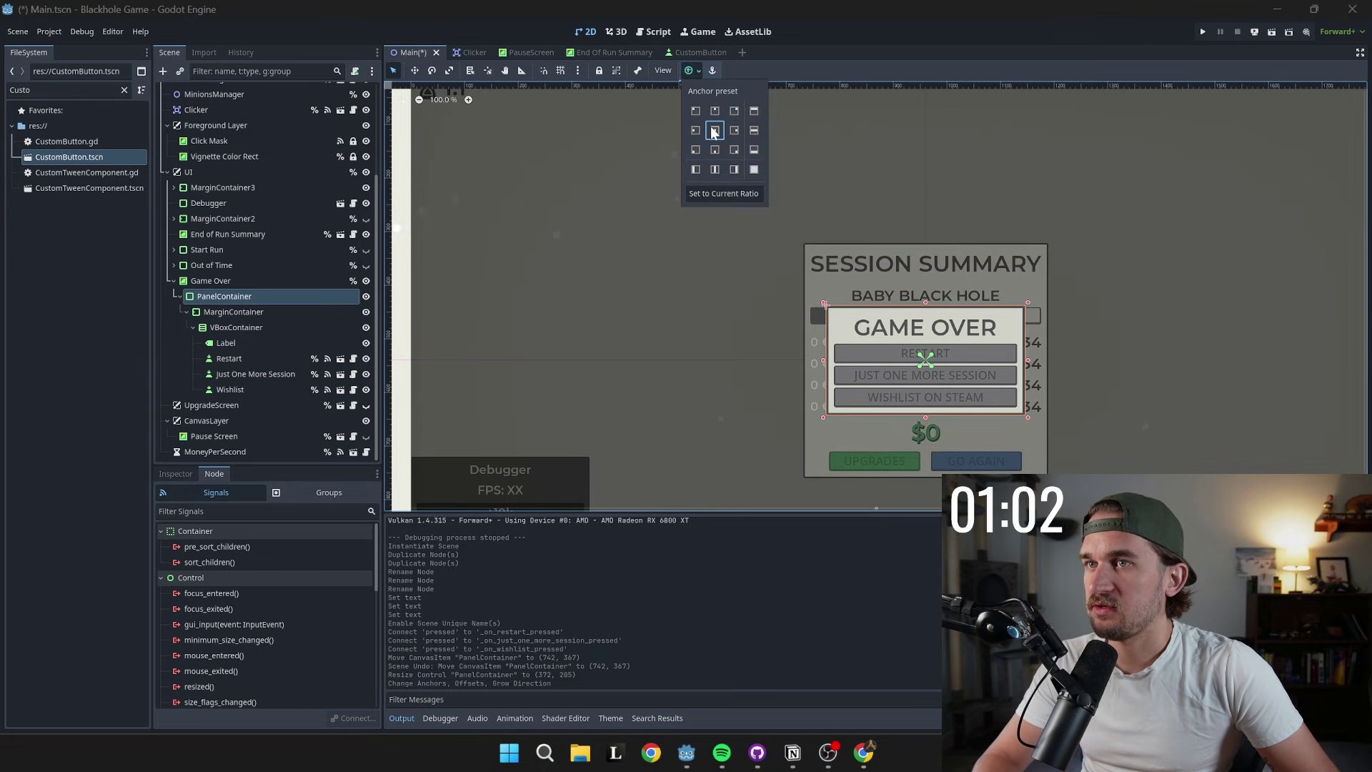
- Override the Game Over VBoxContainer's Separation theme constant with 15 and save the Main scene
left_click(247, 329)
left_click(175, 473)
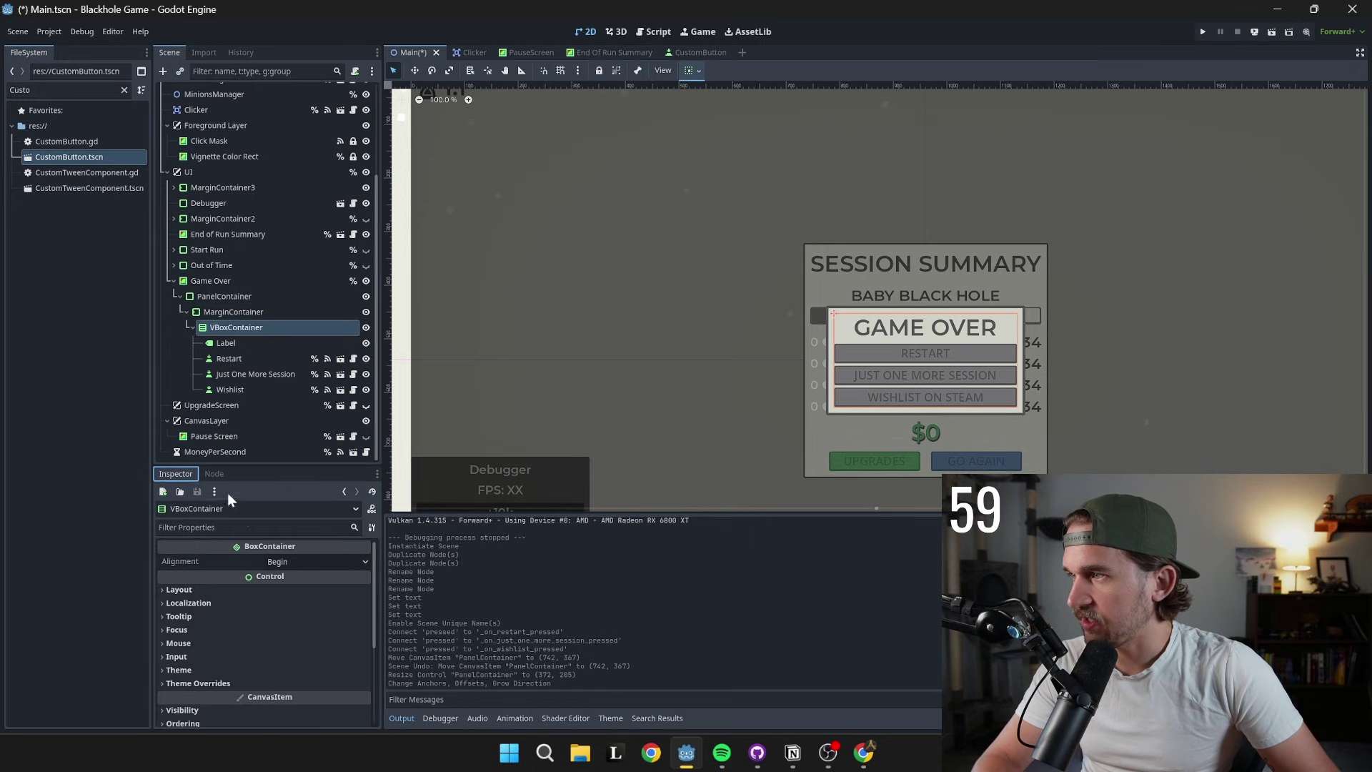
left_click(210, 684)
scroll(195, 693, "down", 1)
left_click(194, 651)
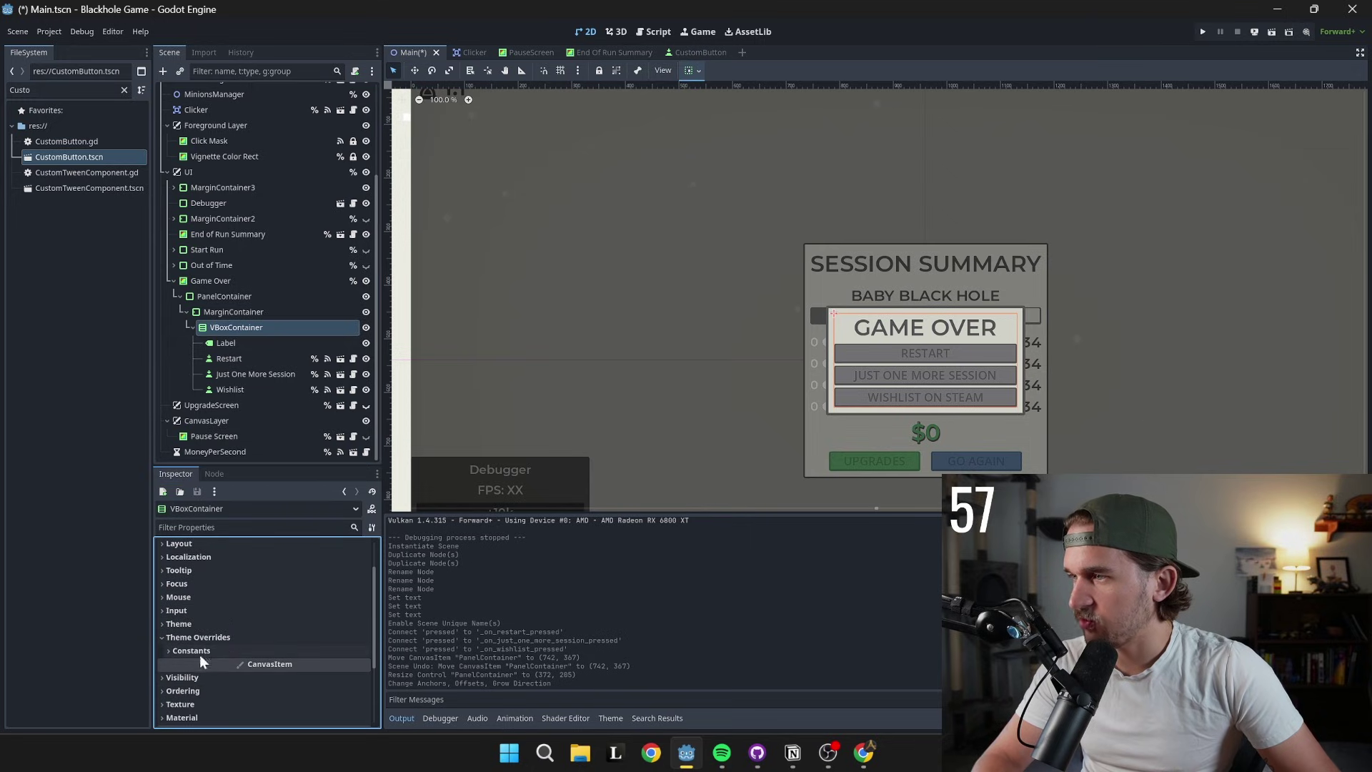
left_click(281, 666)
type("15")
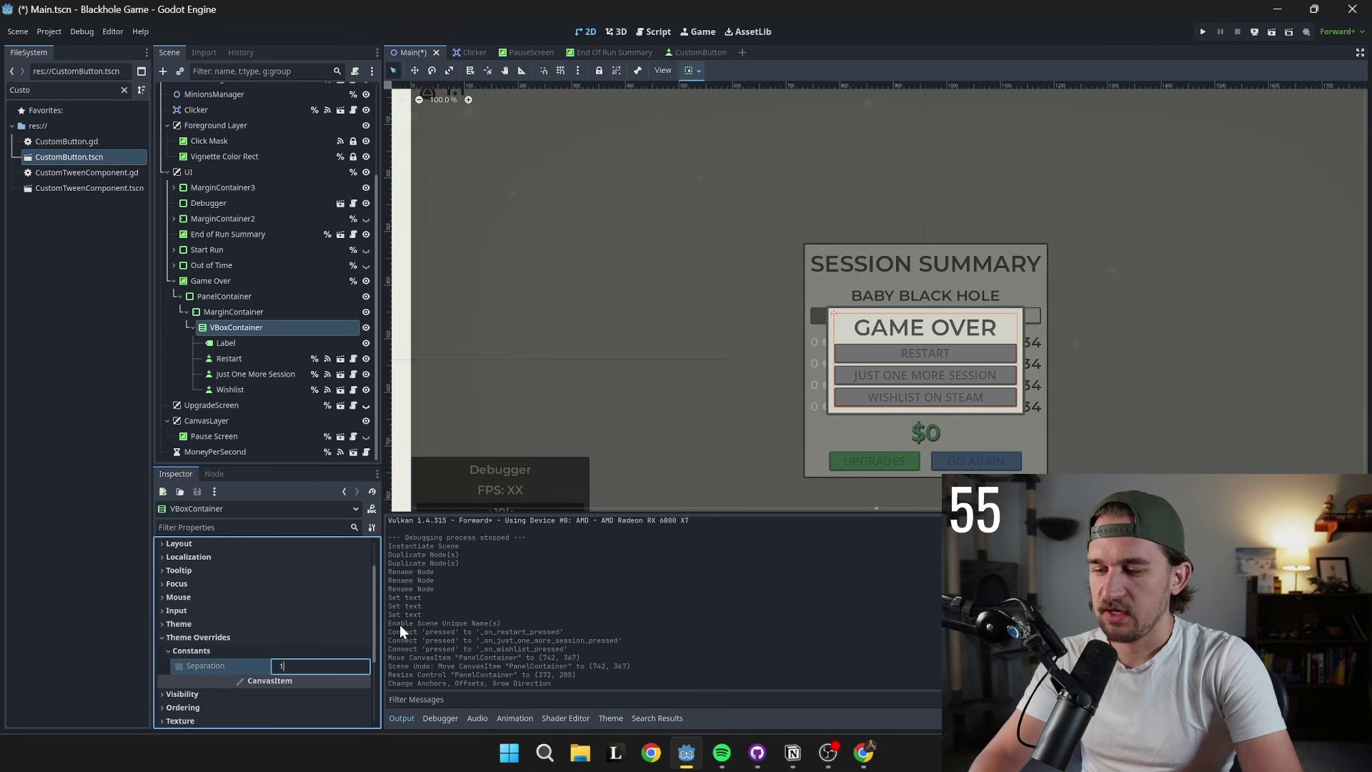
key("Return")
key("ctrl+s")
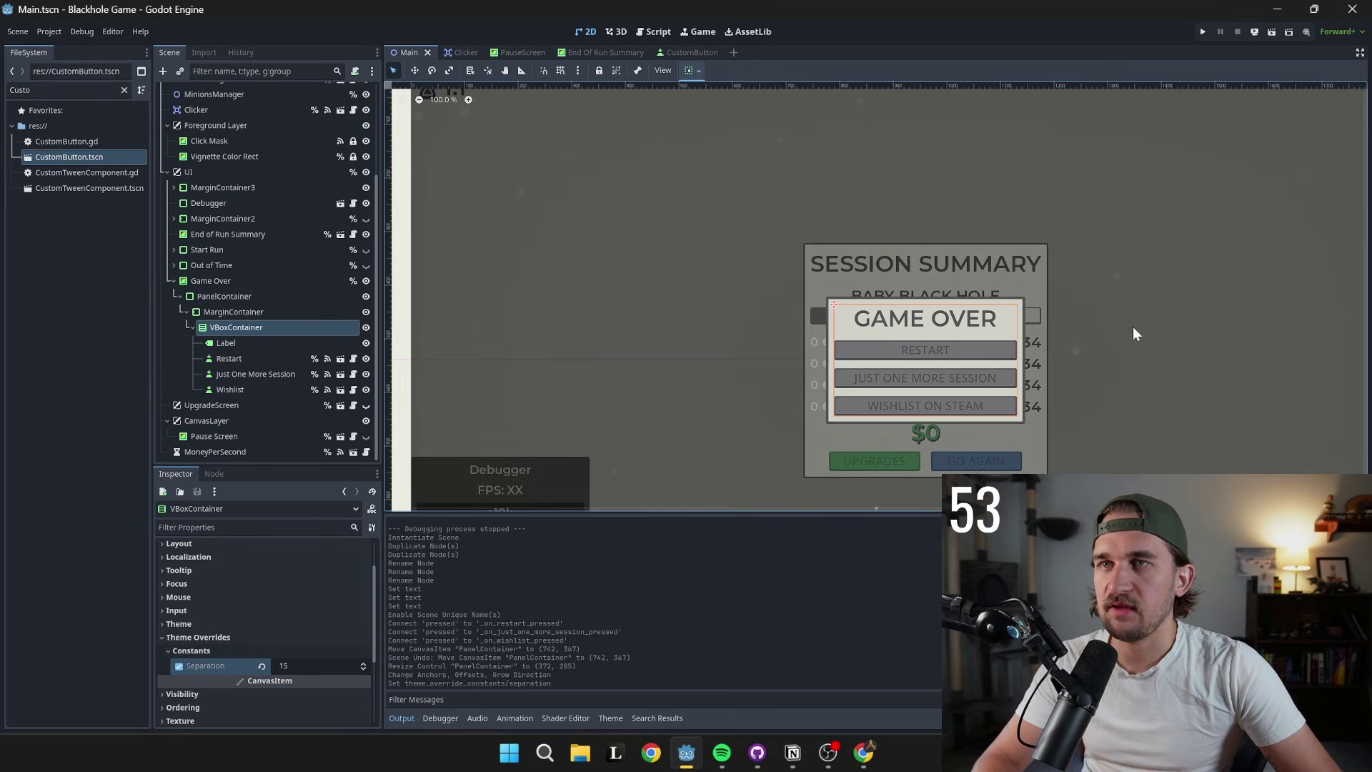
- Save the Main scene with the centered Game Over panel and run the project
left_click(1133, 328)
key("ctrl+s")
scroll(999, 328, "down", 3)
middle_click_drag(1049, 335, 997, 320)
key("ctrl+s")
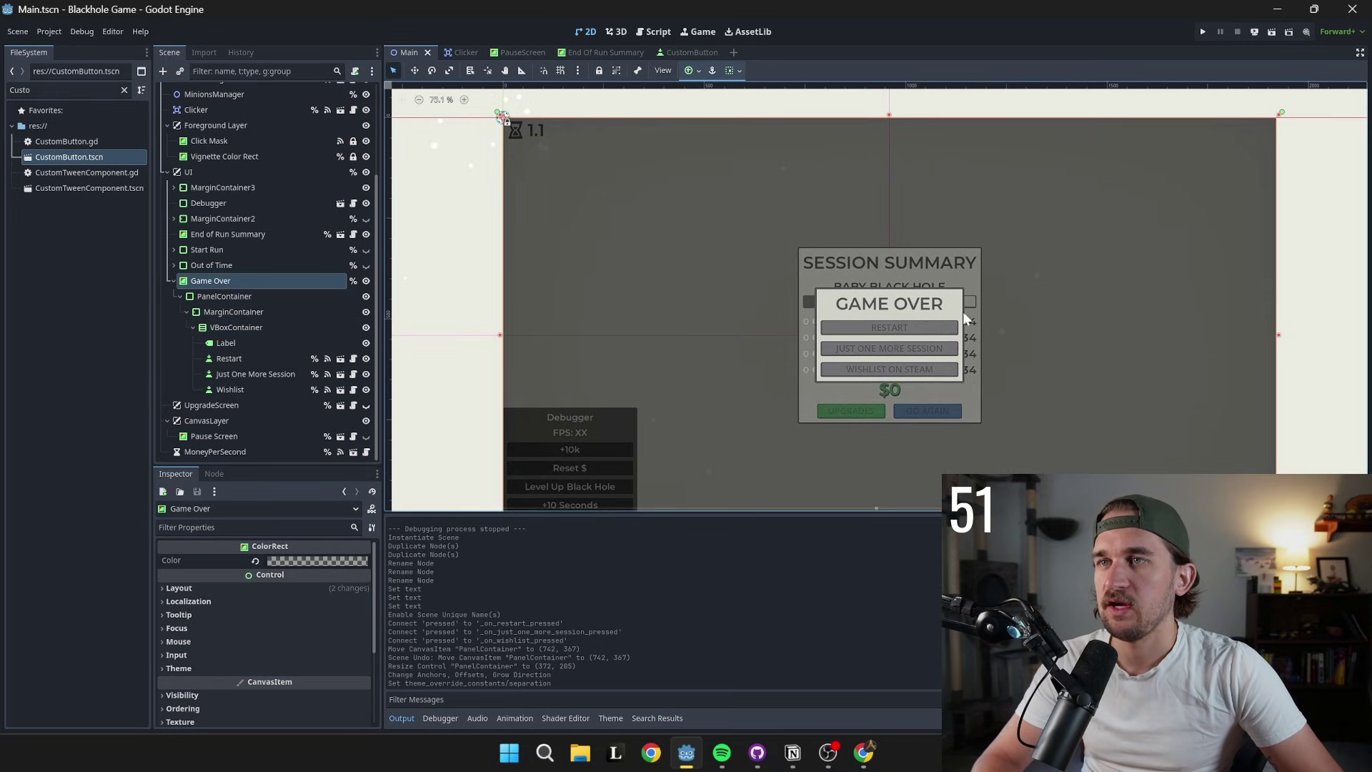
scroll(961, 314, "up", 2)
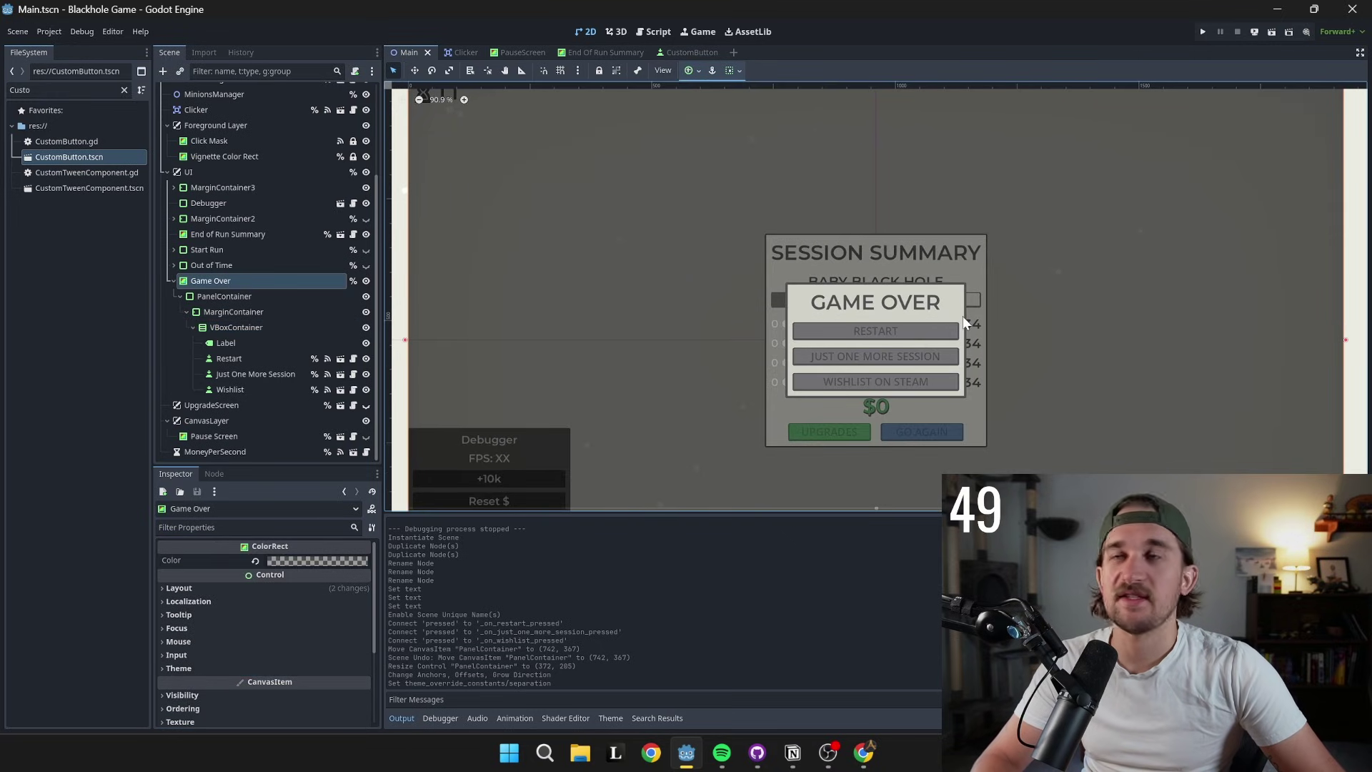
key("F5")
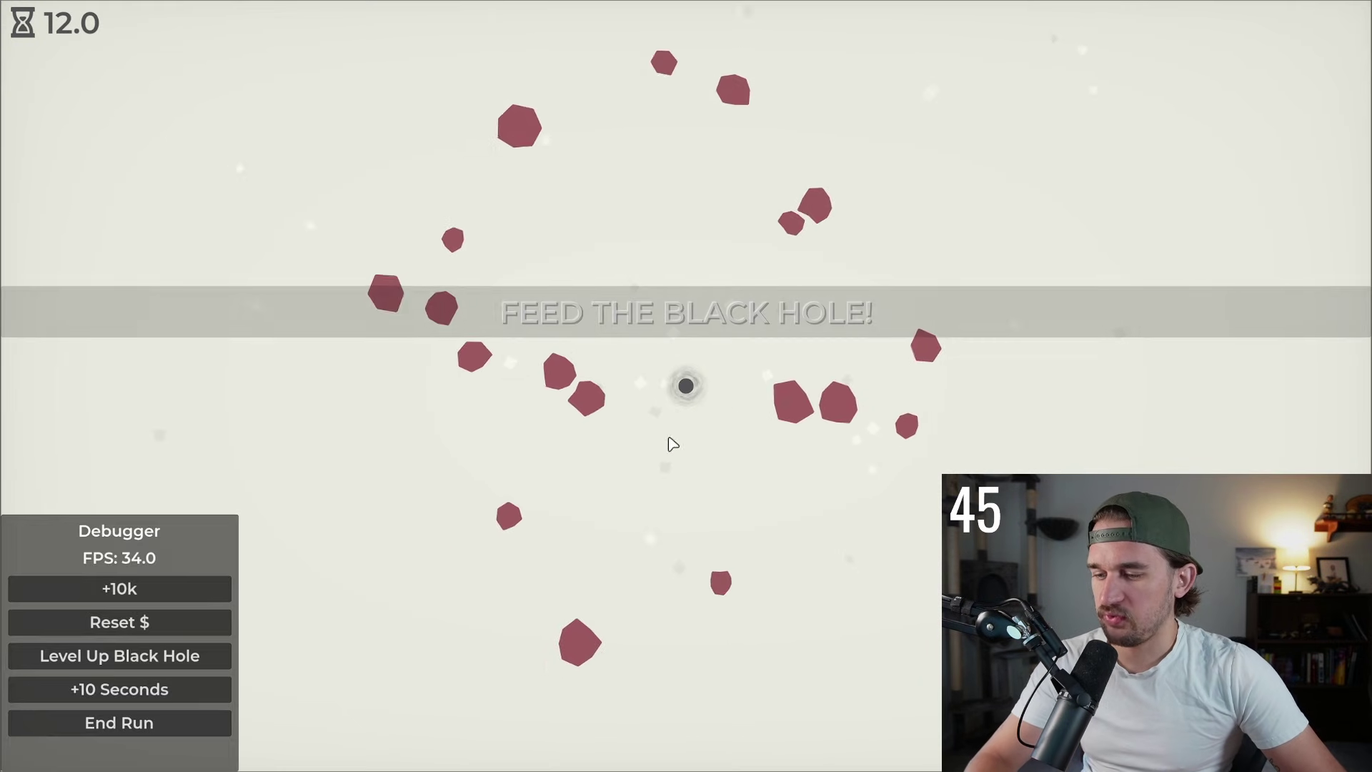
- Add 10k twice with the in-game debugger, and end the run to reach the upgrades screen
left_click(122, 593)
left_click(123, 593)
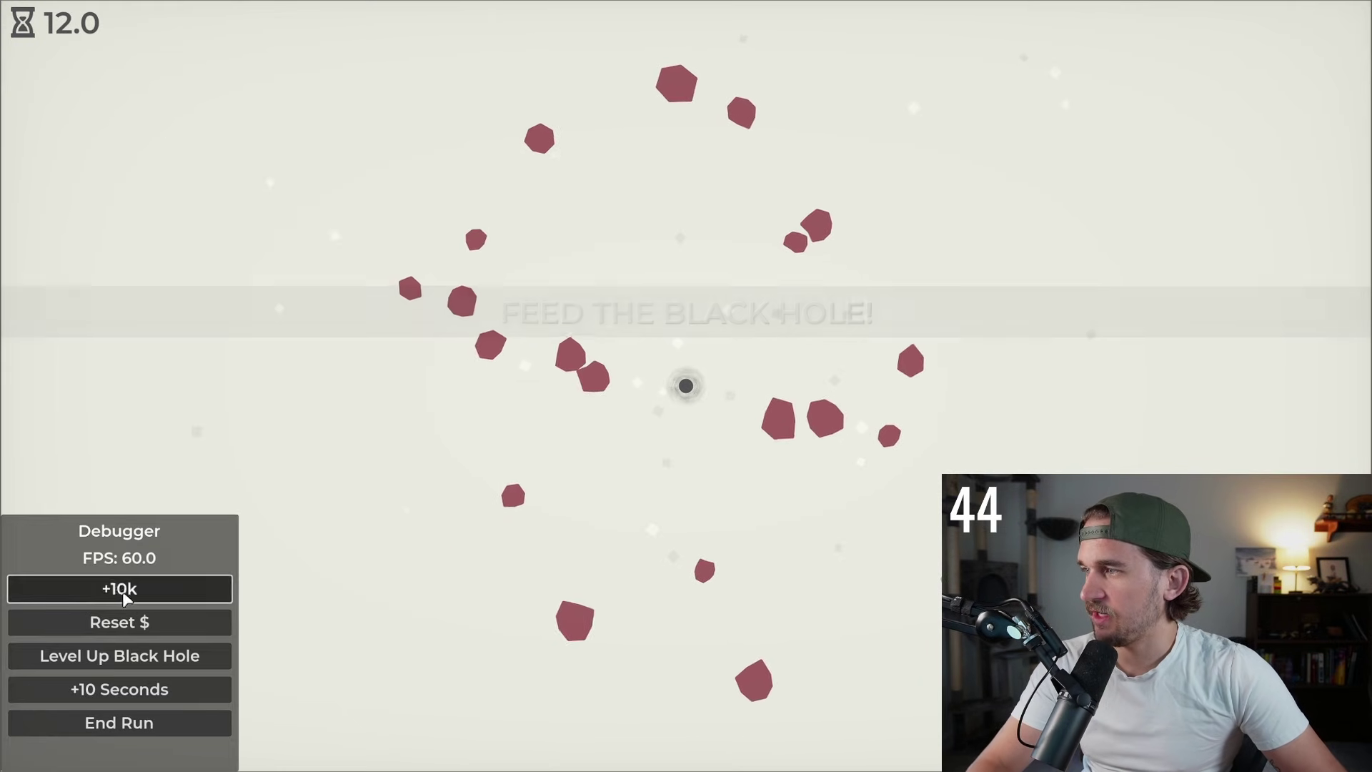
left_click(159, 724)
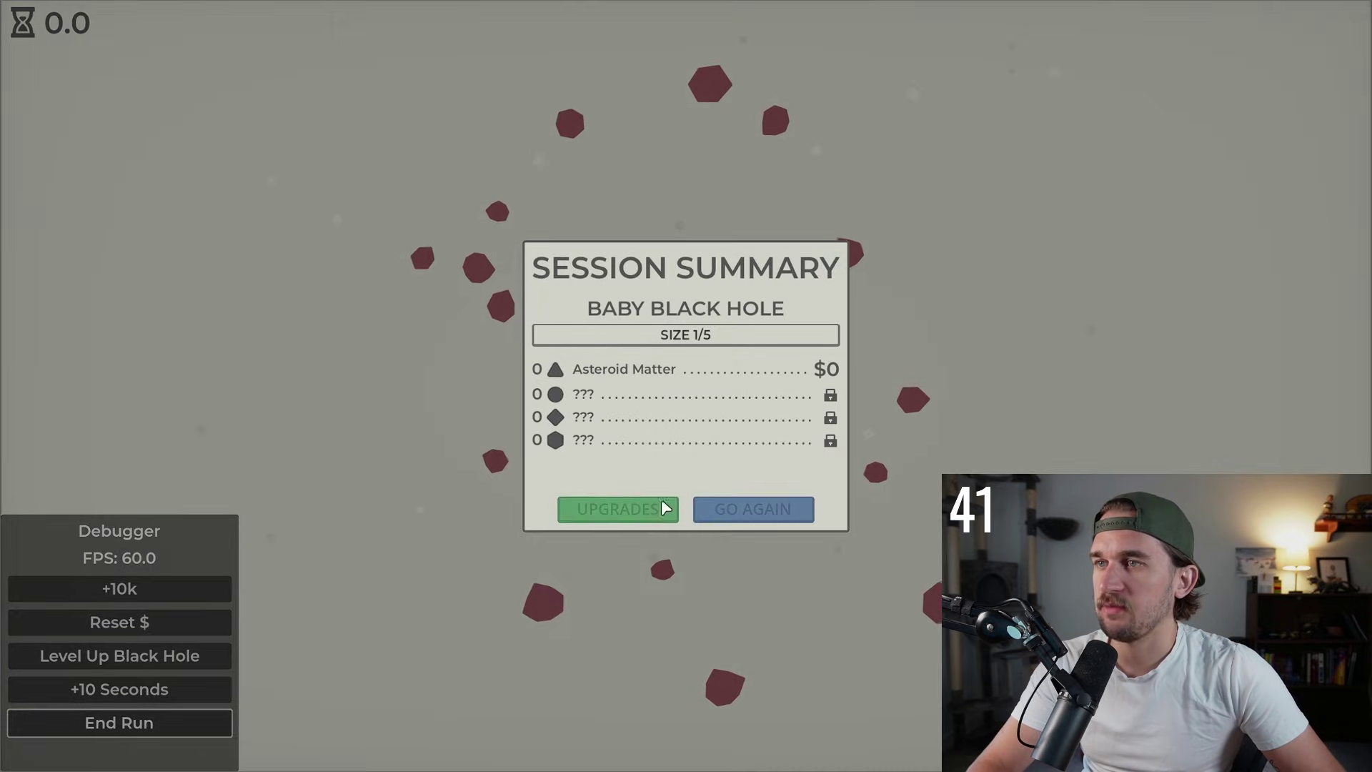
left_click(604, 508)
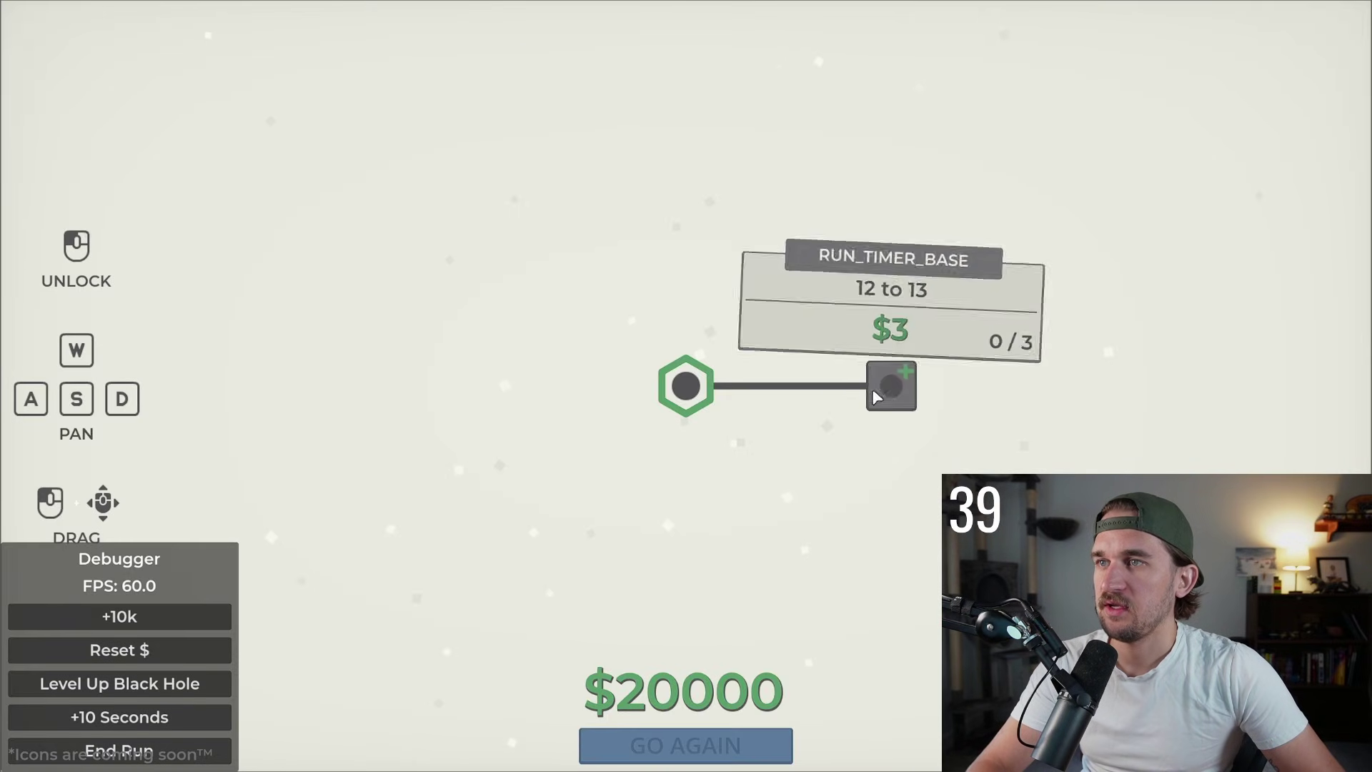
- Buy the RUN_TIMER_BASE upgrade and three levels of Clicker AOE in the upgrade tree
left_click(872, 390)
left_click(872, 390)
left_click(906, 254)
left_click(910, 253)
left_click(913, 253)
left_click(965, 238)
left_click(897, 179)
left_click(898, 179)
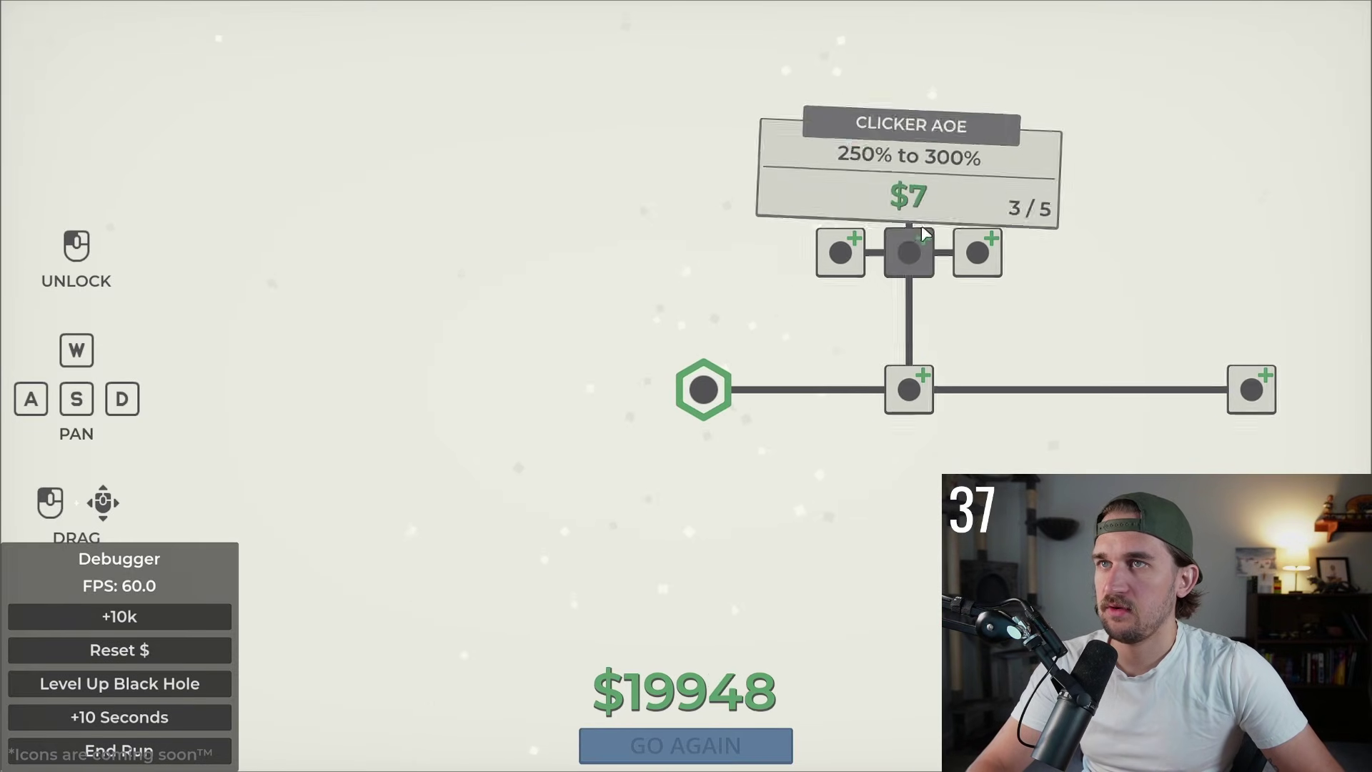
- Buy the upgrades on both sides of Clicker AOE plus more Number of Asteroids levels, and start another session
left_click(831, 247)
left_click(952, 244)
left_click(891, 166)
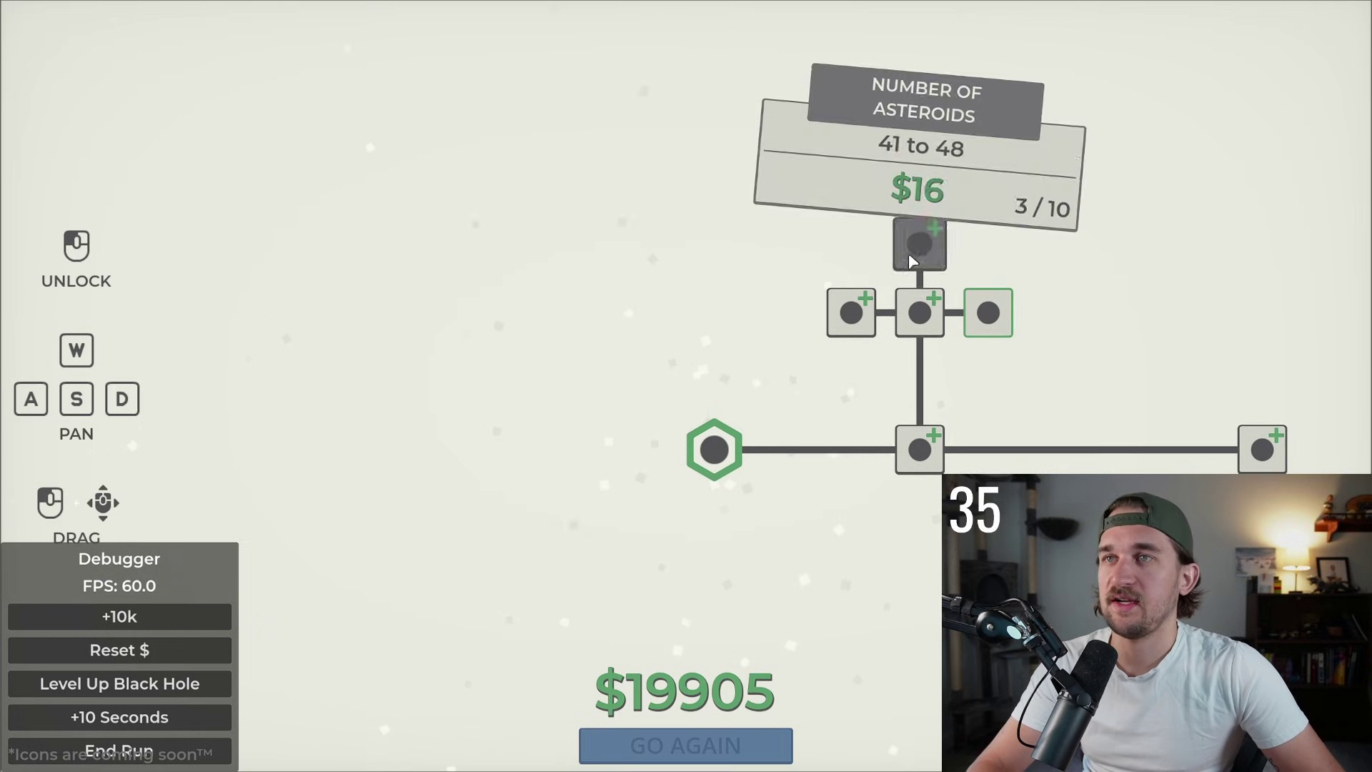
left_click(907, 254)
left_click(908, 254)
left_click(714, 757)
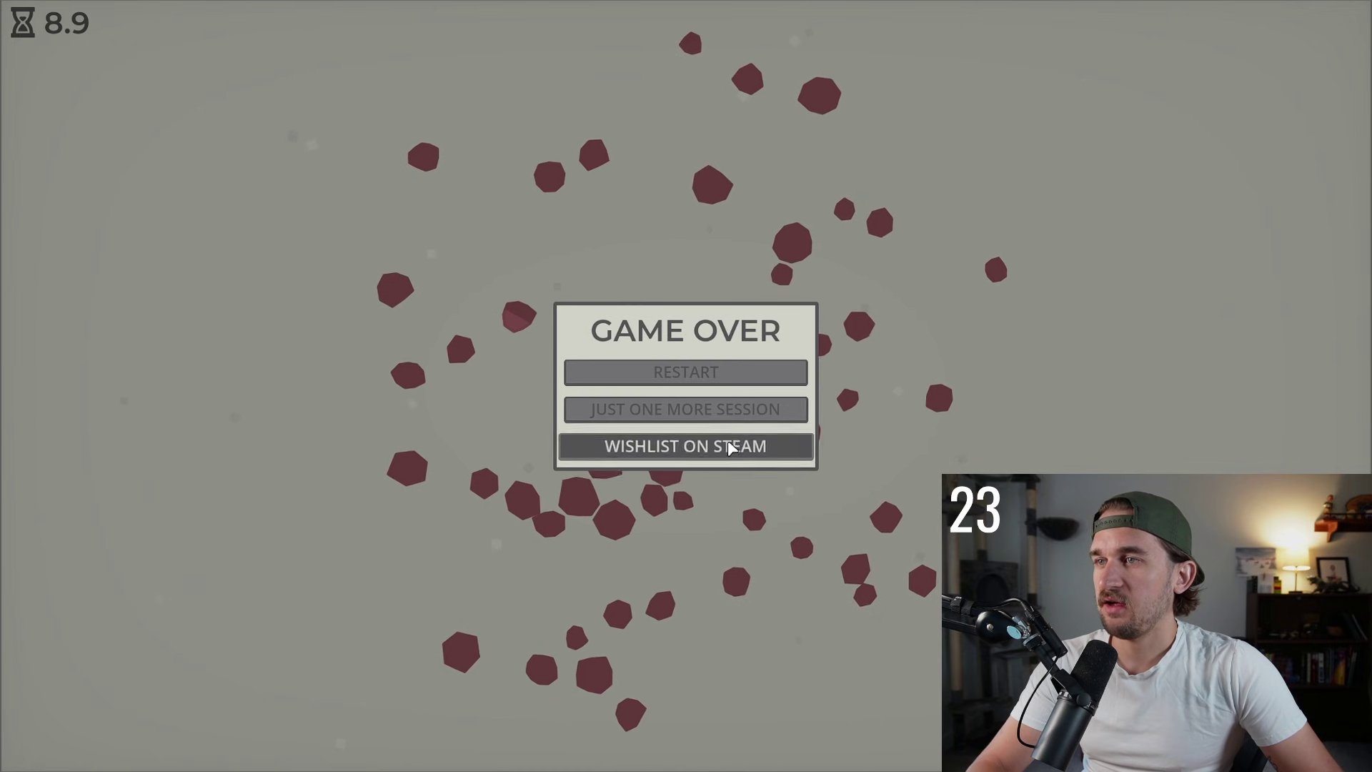
- Test Wishlist on Steam from the Game Over screen and look through the opened store page down to its wishlist section
left_click(672, 447)
double_click(582, 36)
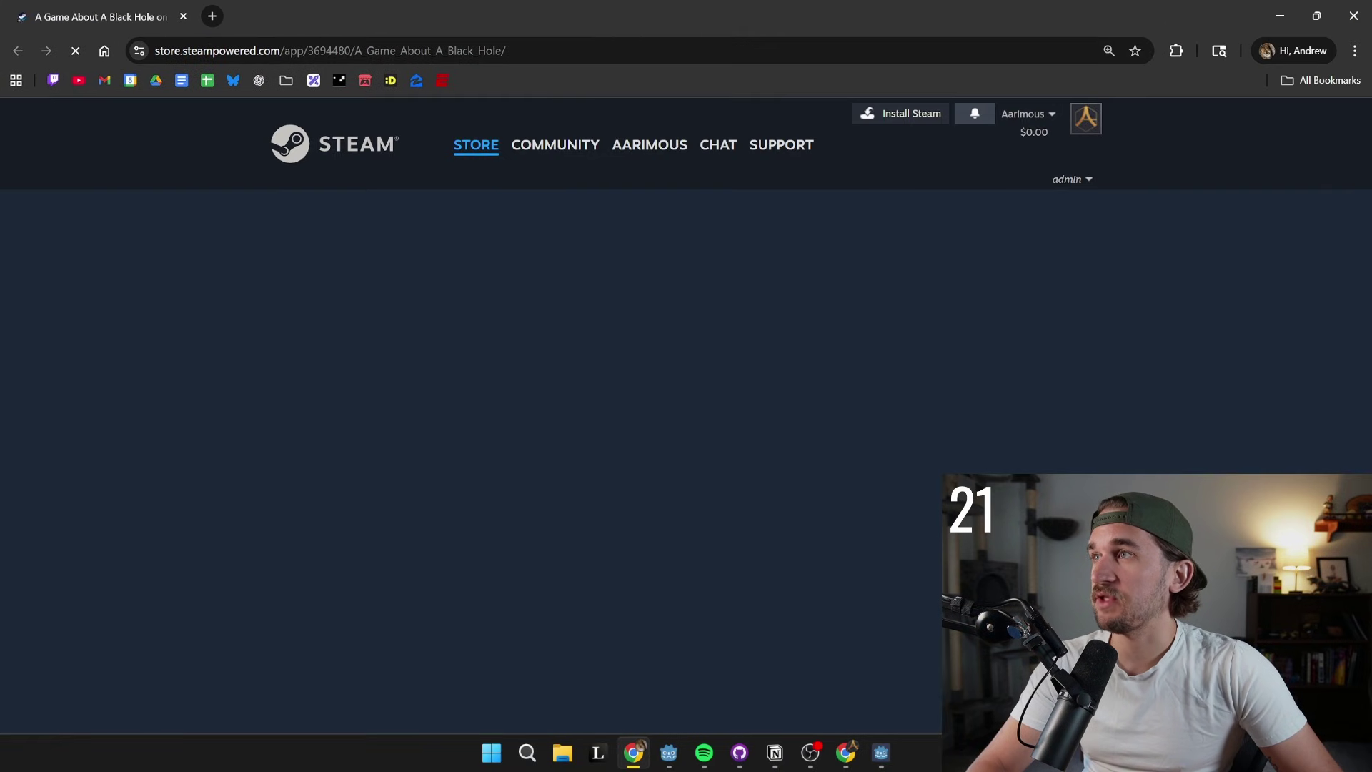
scroll(727, 399, "down", 3)
scroll(727, 398, "down", 3)
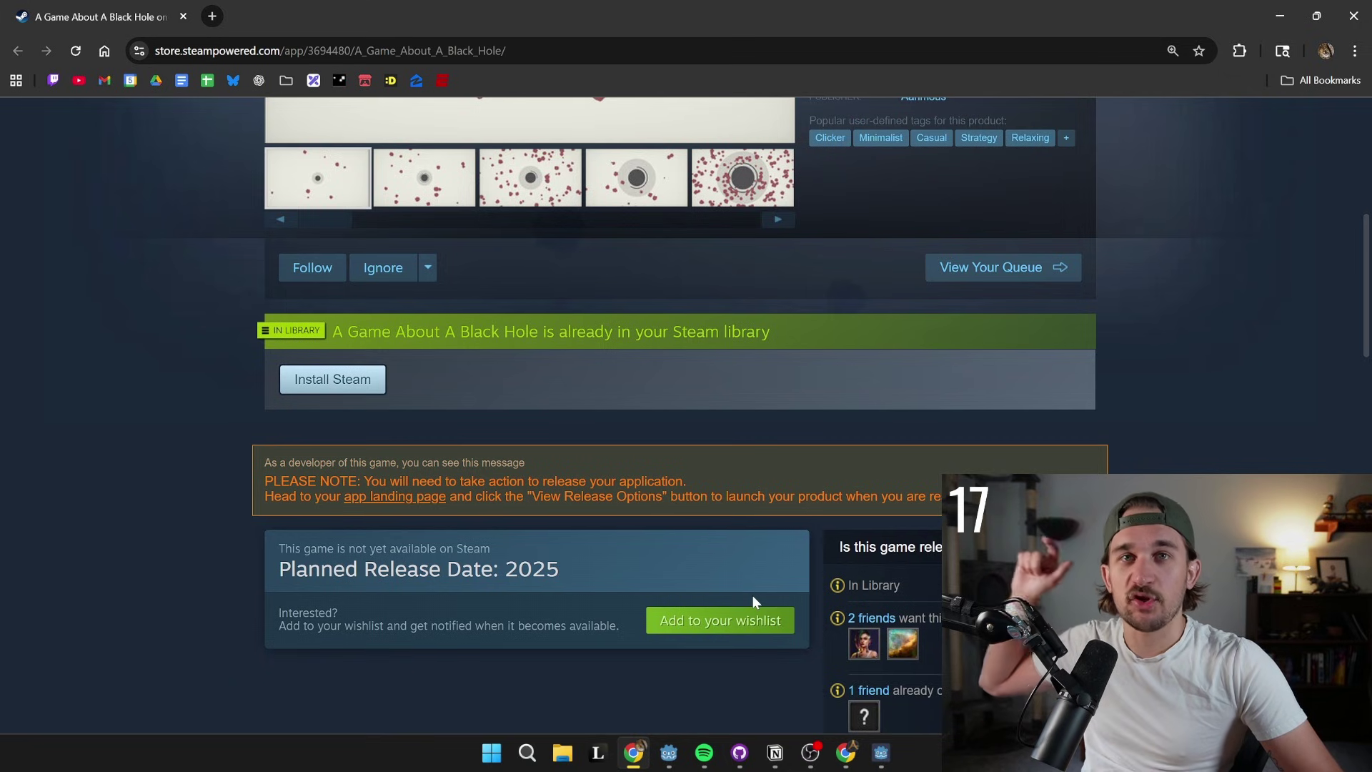
scroll(752, 597, "up", 5)
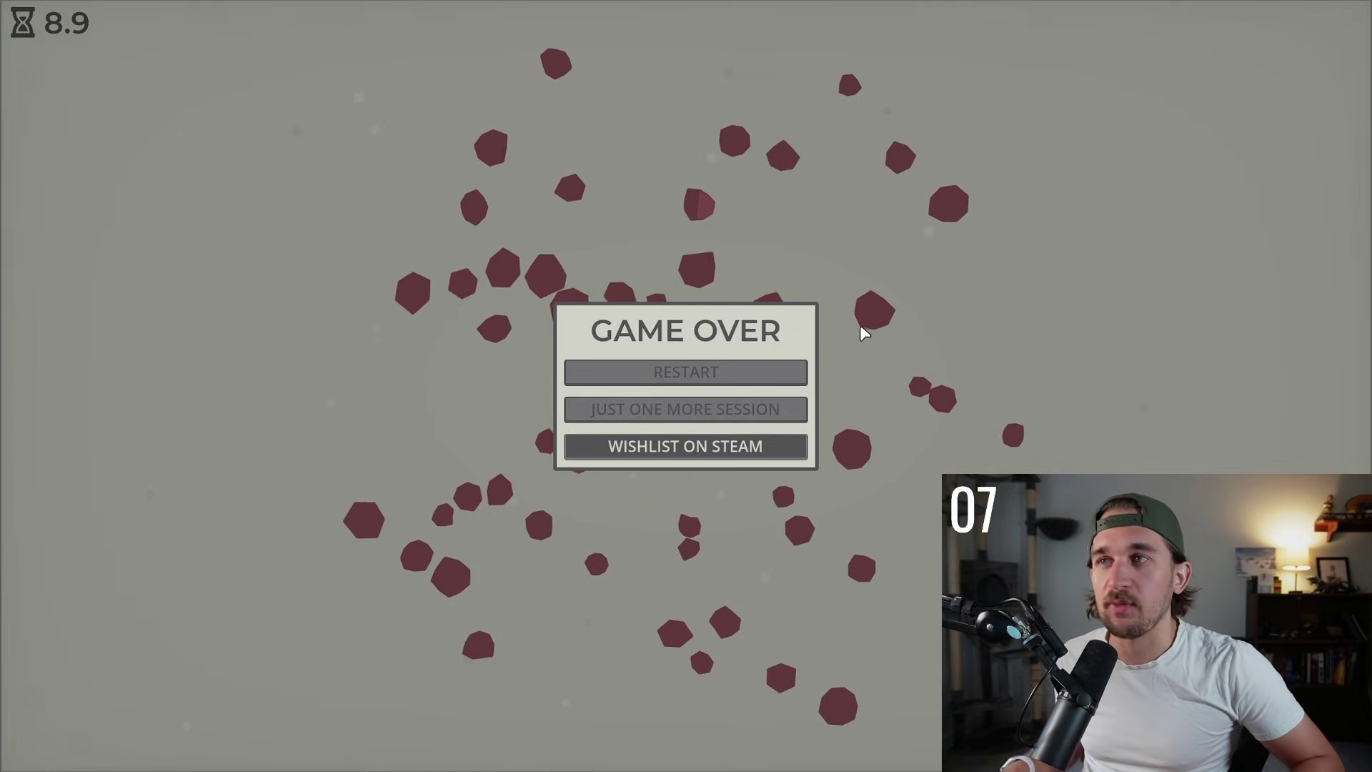
- Test Restart from the Game Over screen to begin a fresh game
left_click(726, 373)
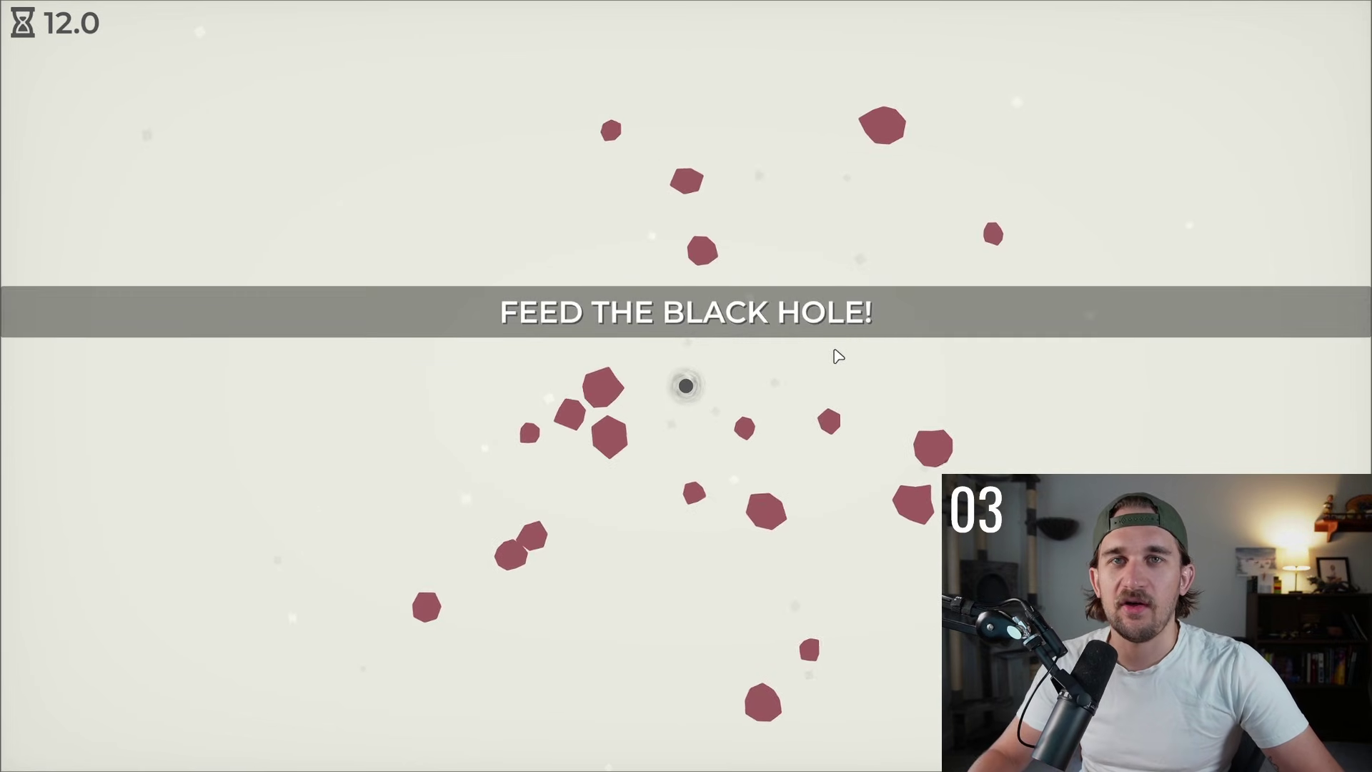